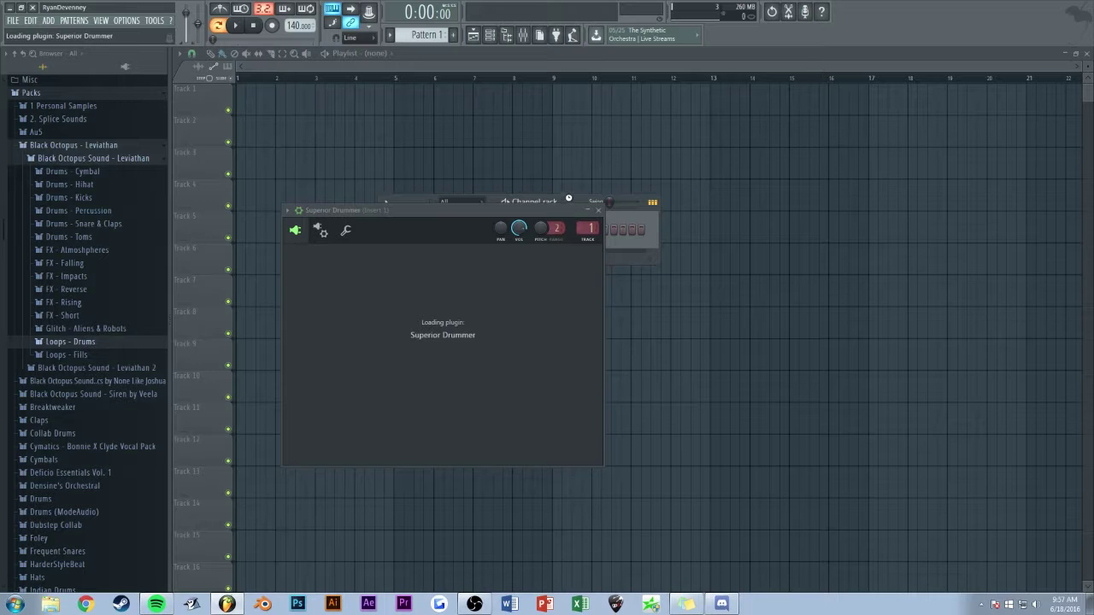
Load the Pop/Rock Kit preset in Superior Drummer's Construct view, with the channel rack moved clear of the plugin.
{"action": "left_click_drag", "start_coordinate": [576, 198], "coordinate": [736, 161]}
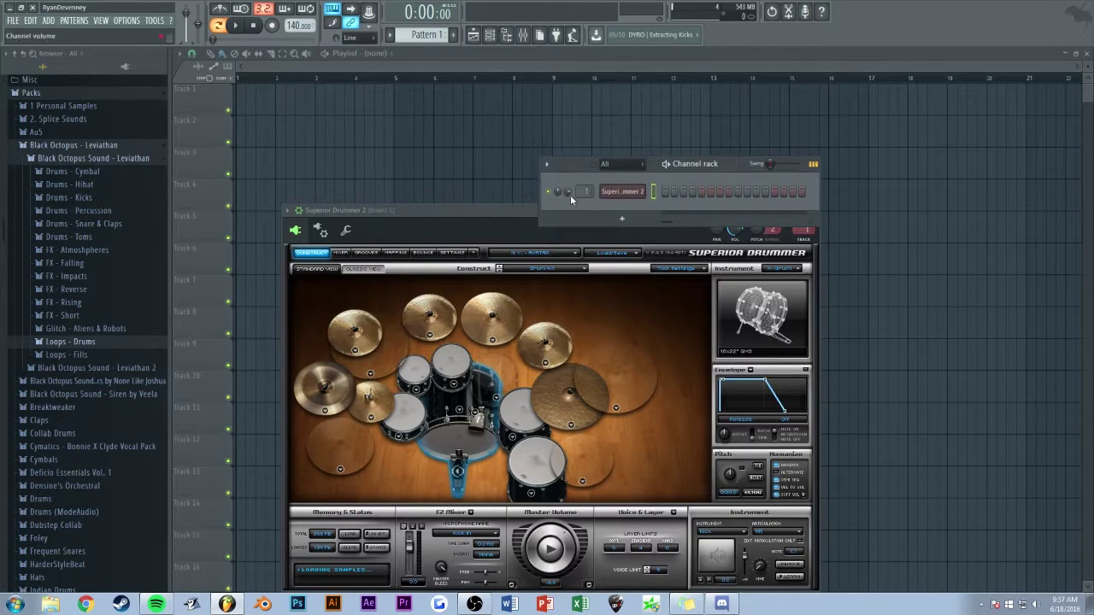
{"action": "left_click", "coordinate": [342, 254]}
{"action": "left_click", "coordinate": [309, 254]}
{"action": "left_click", "coordinate": [523, 270]}
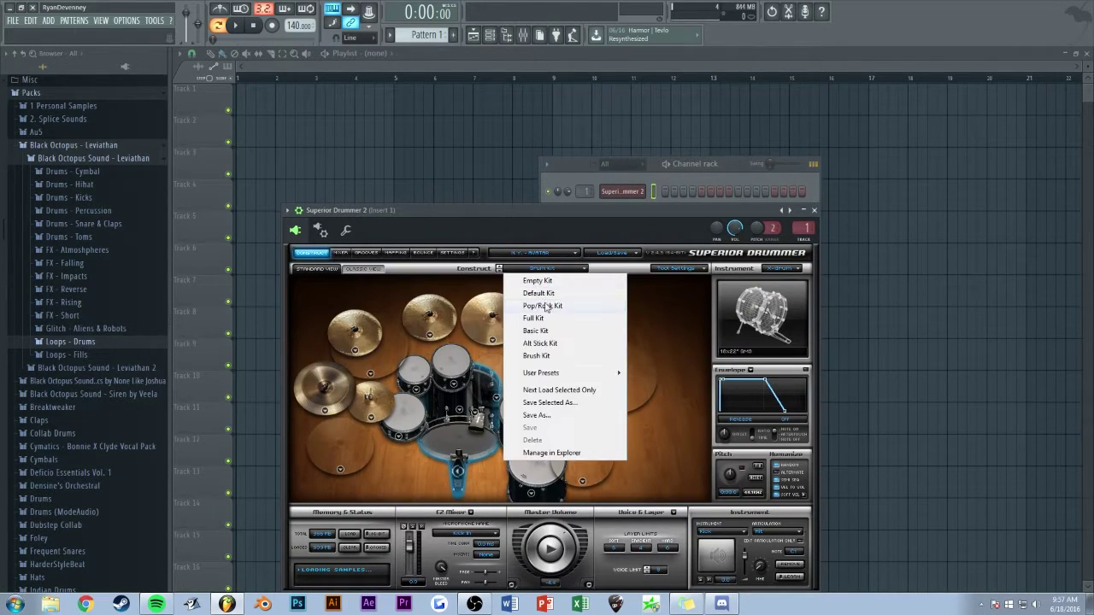
{"action": "left_click", "coordinate": [547, 301]}
Route the microphone channels in Superior Drummer's mixer to separate stereo outputs.
{"action": "left_click", "coordinate": [339, 254]}
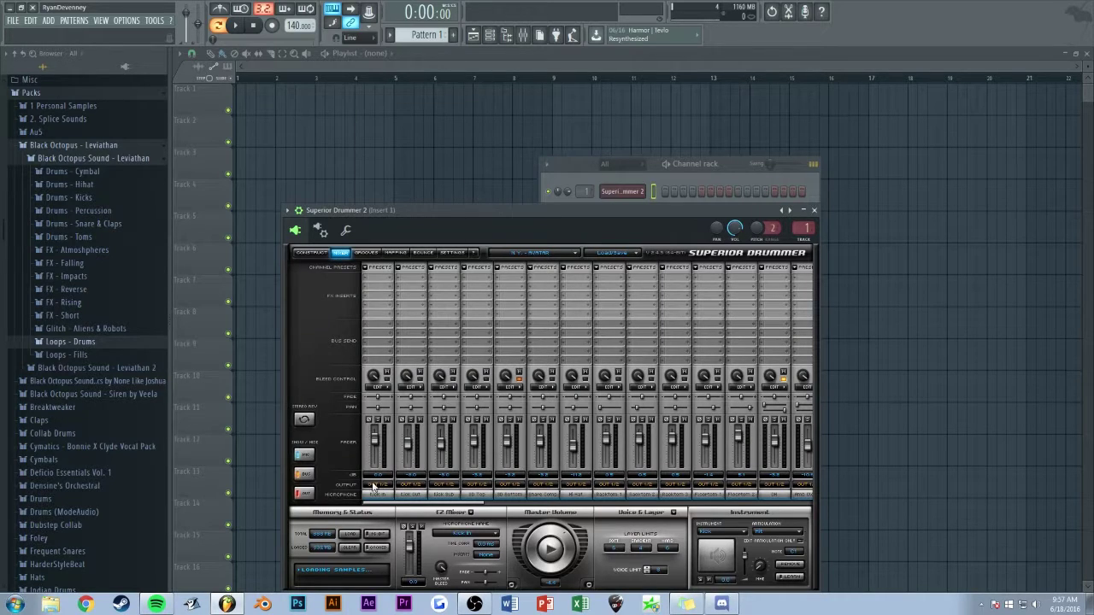
{"action": "left_click", "coordinate": [374, 485]}
{"action": "left_click", "coordinate": [403, 275]}
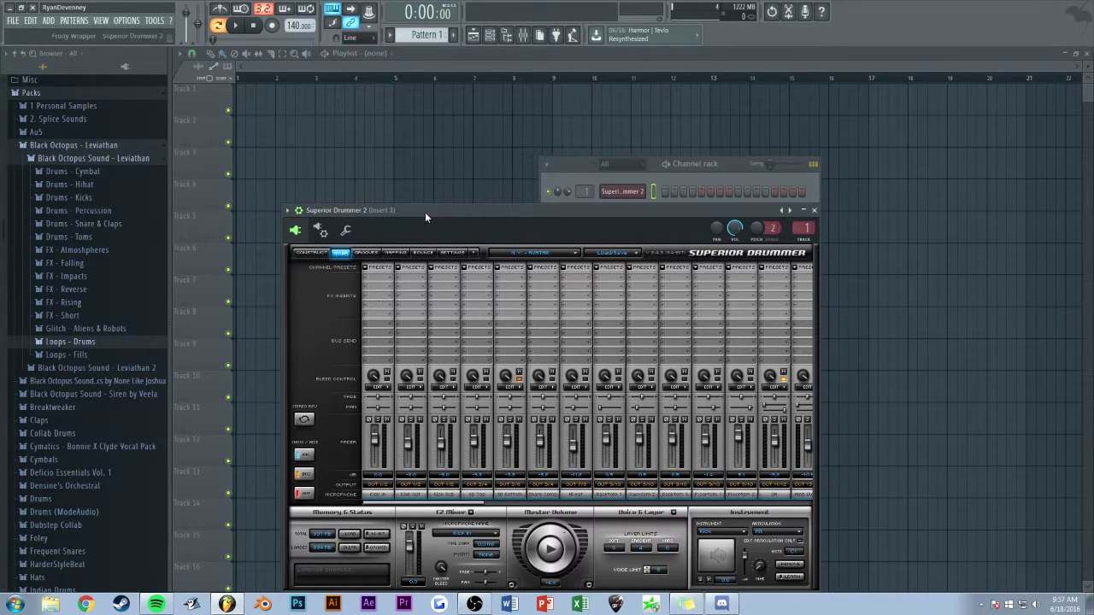
Show the mixer with the Superior Drummer window repositioned over it, and set the project tempo to 160 BPM.
{"action": "left_click_drag", "start_coordinate": [425, 212], "coordinate": [423, 166]}
{"action": "left_click", "coordinate": [523, 35]}
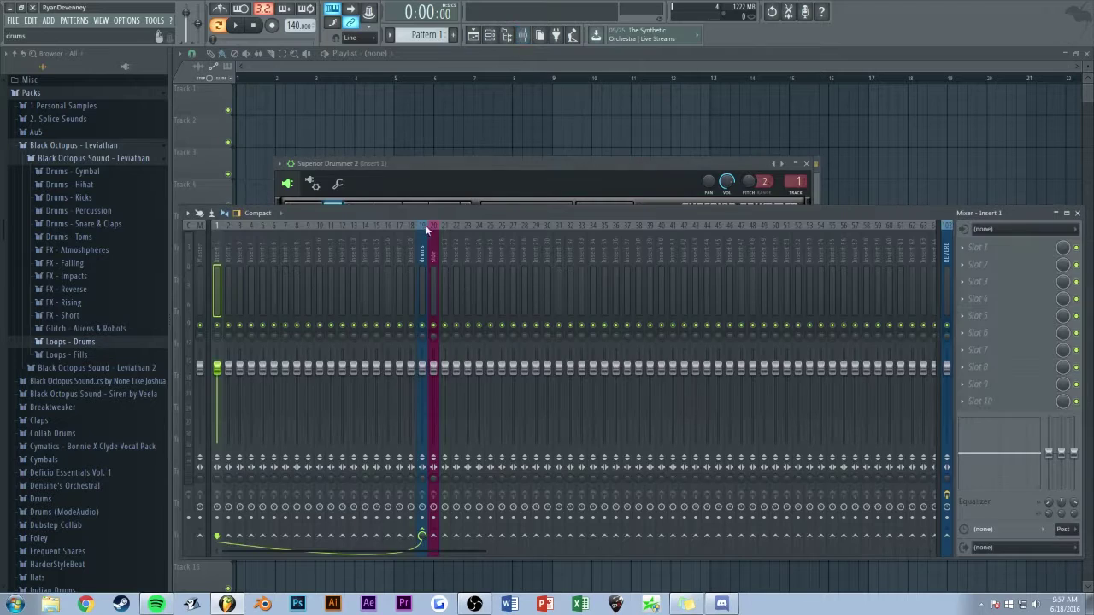
{"action": "left_click_drag", "start_coordinate": [564, 169], "coordinate": [634, 222]}
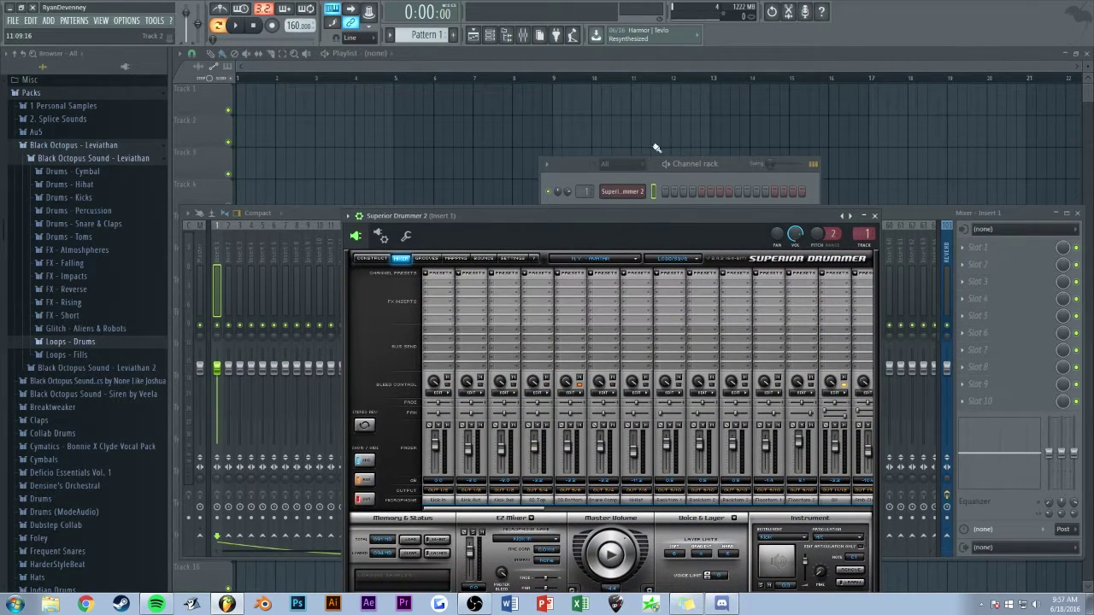
{"action": "left_click_drag", "start_coordinate": [749, 163], "coordinate": [741, 162]}
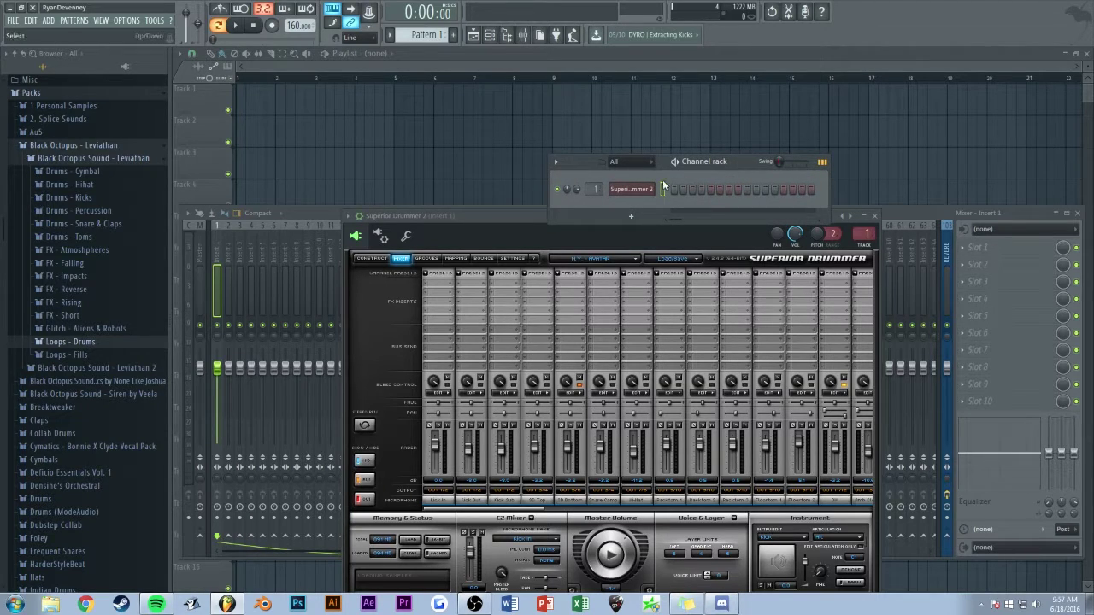
In the Superior Drummer piano roll, place C3 on beat 1, D3 on beats 3, 4 and the last sixteenth, and F4 on beats 2 and 4.
{"action": "key", "text": "F7"}
{"action": "left_click_drag", "start_coordinate": [440, 67], "coordinate": [367, 152]}
{"action": "scroll", "coordinate": [264, 299], "scroll_direction": "down", "scroll_amount": 4}
{"action": "left_click", "coordinate": [218, 414]}
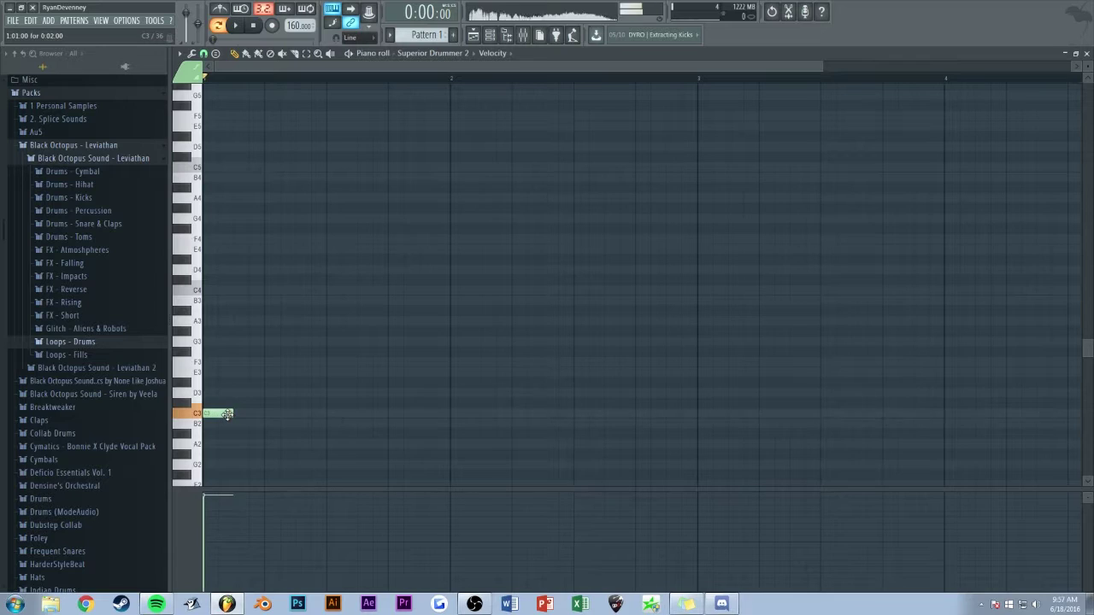
{"action": "left_click", "coordinate": [393, 393]}
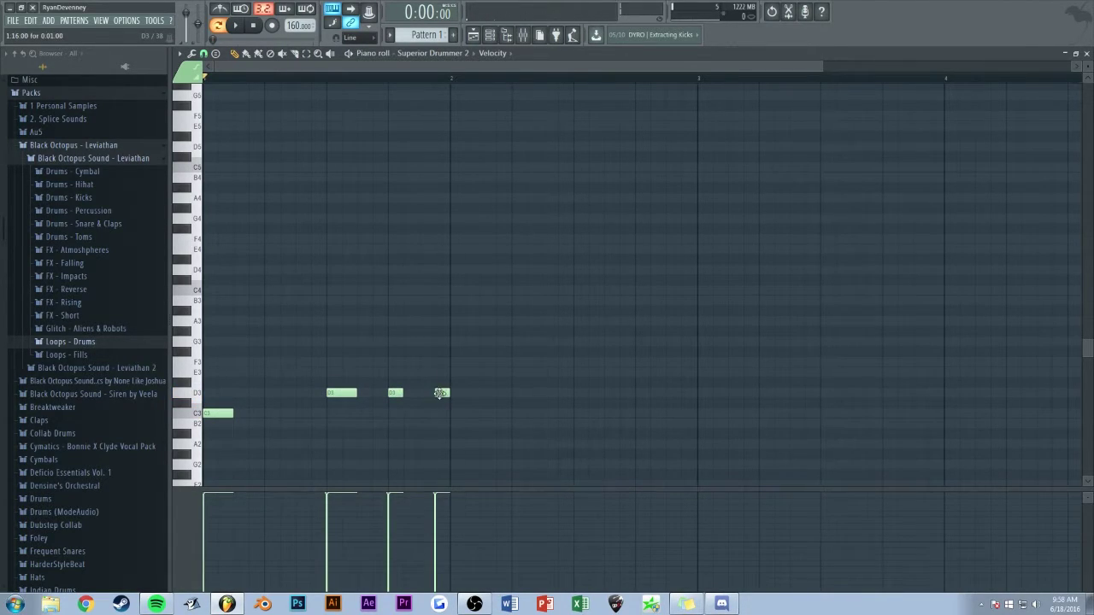
{"action": "key", "text": "space"}
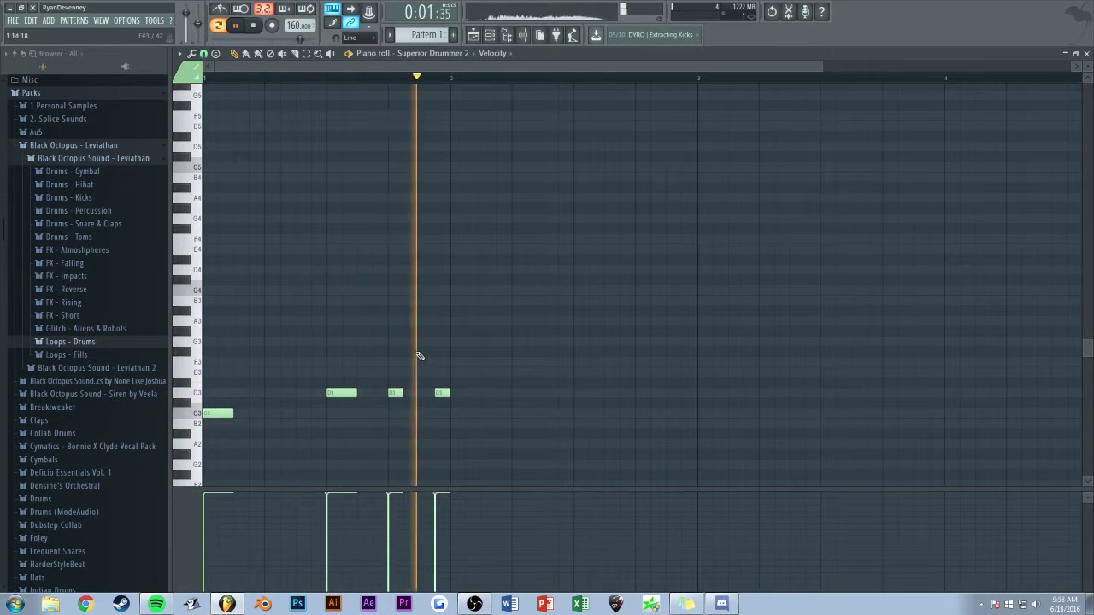
{"action": "key", "text": "space"}
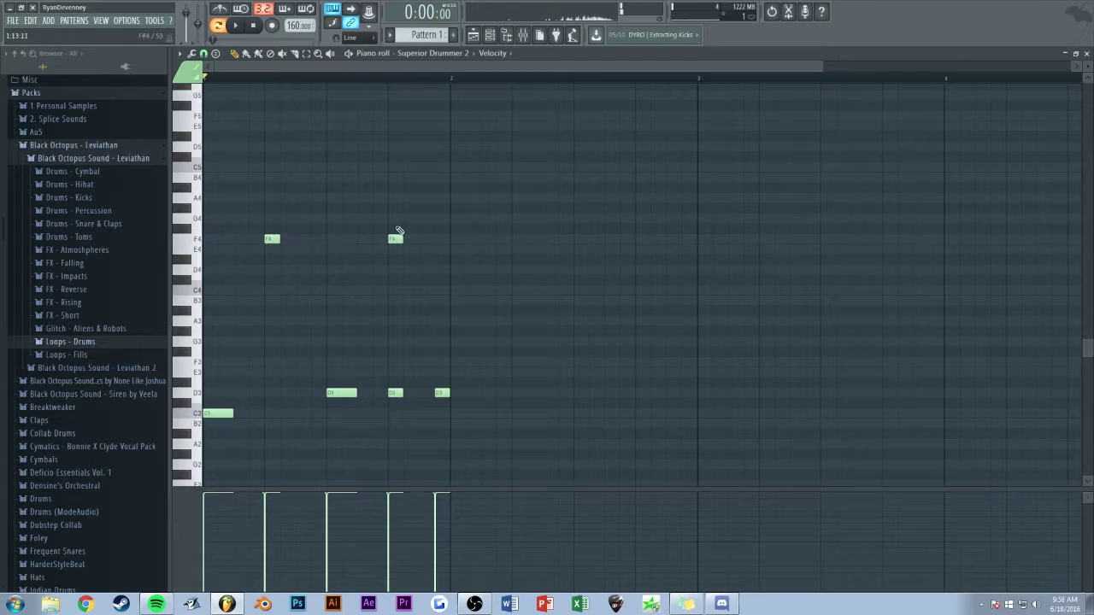
Change the kit's ride cymbal to the 21" Sabian HHX Dry Ride and play the pattern.
{"action": "left_click", "coordinate": [490, 36]}
{"action": "left_click", "coordinate": [633, 188]}
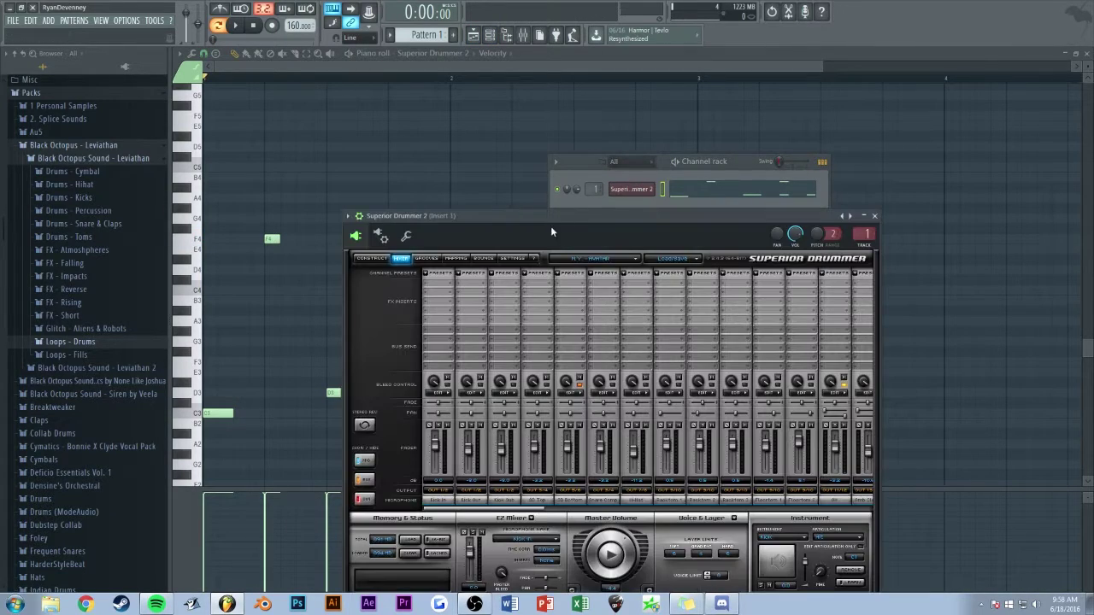
{"action": "left_click", "coordinate": [359, 259]}
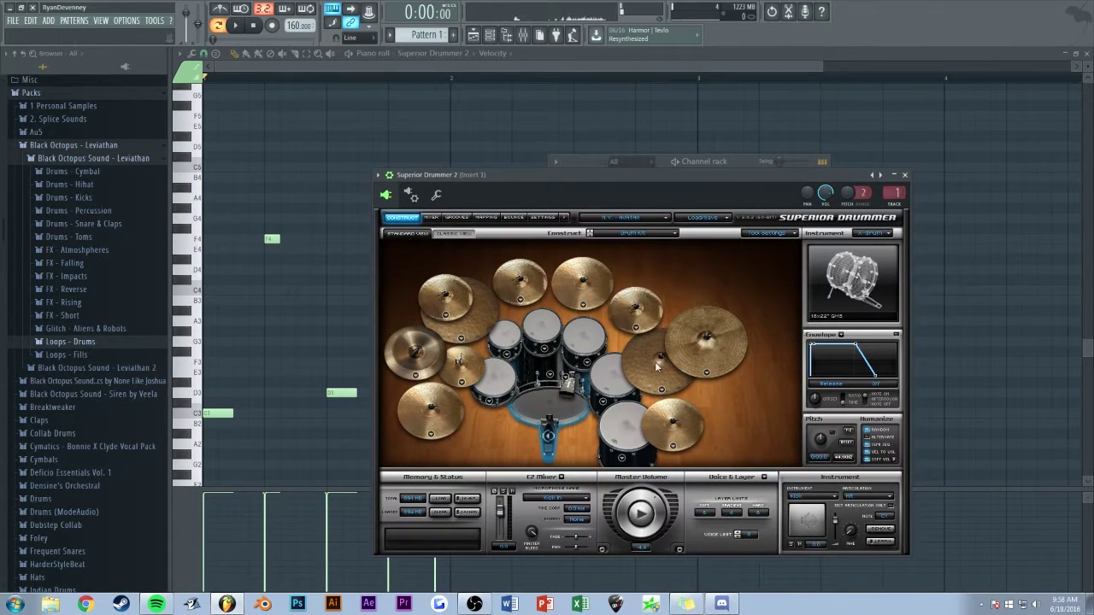
{"action": "right_click", "coordinate": [663, 391]}
{"action": "left_click", "coordinate": [684, 462]}
{"action": "right_click", "coordinate": [330, 295]}
{"action": "key", "text": "space"}
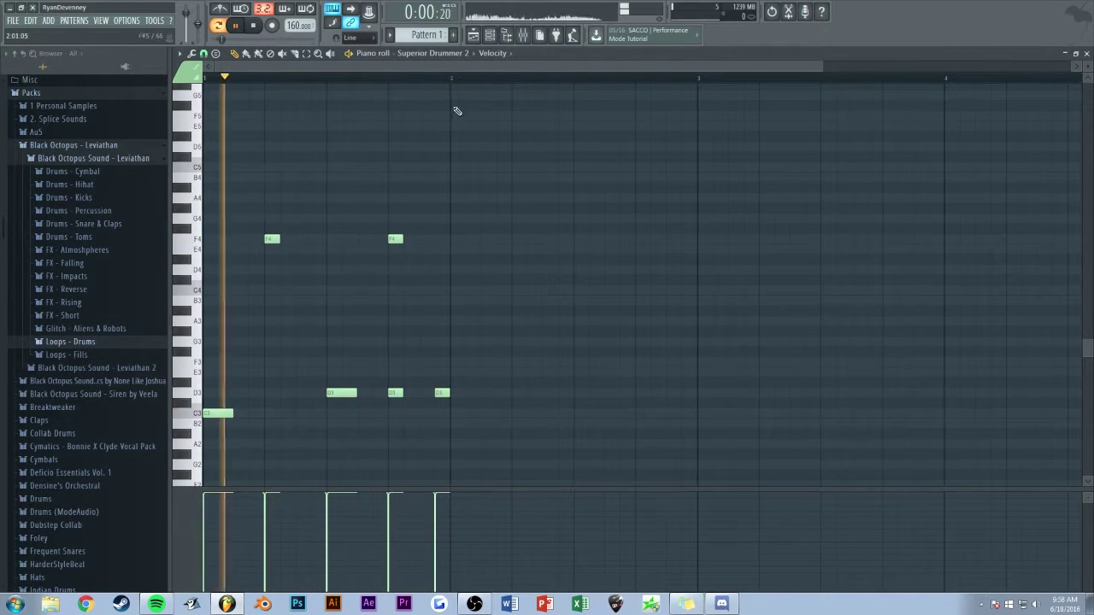
{"action": "scroll", "coordinate": [489, 66], "scroll_direction": "up", "scroll_amount": 1}
Auto-map Superior Drummer's outputs to individual mixer tracks in the plugin's processing settings and play the pattern.
{"action": "left_click", "coordinate": [490, 35]}
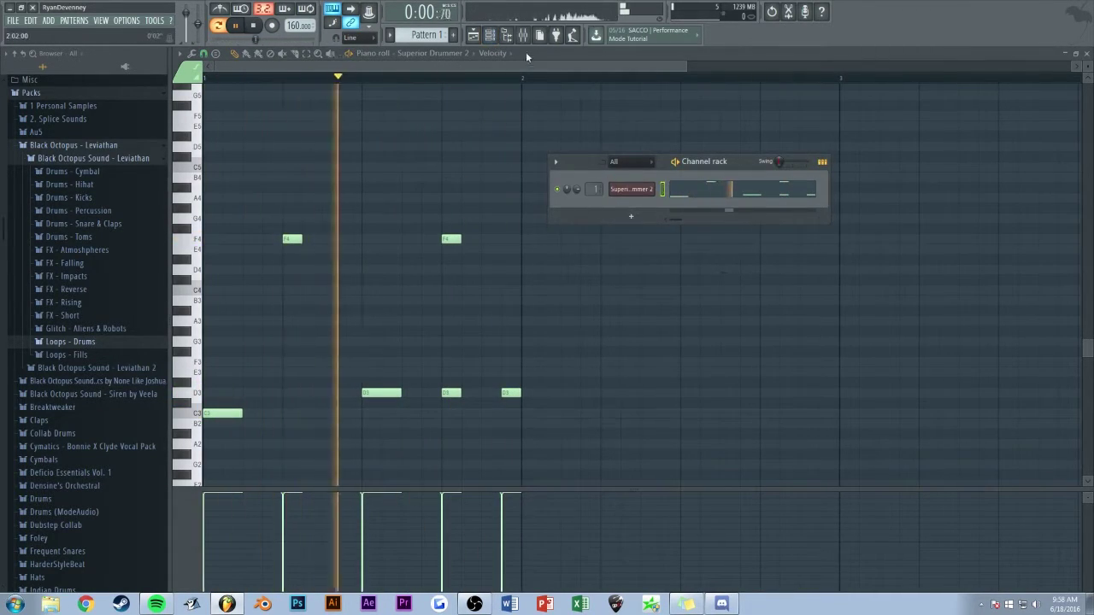
{"action": "key", "text": "F9"}
{"action": "key", "text": "space"}
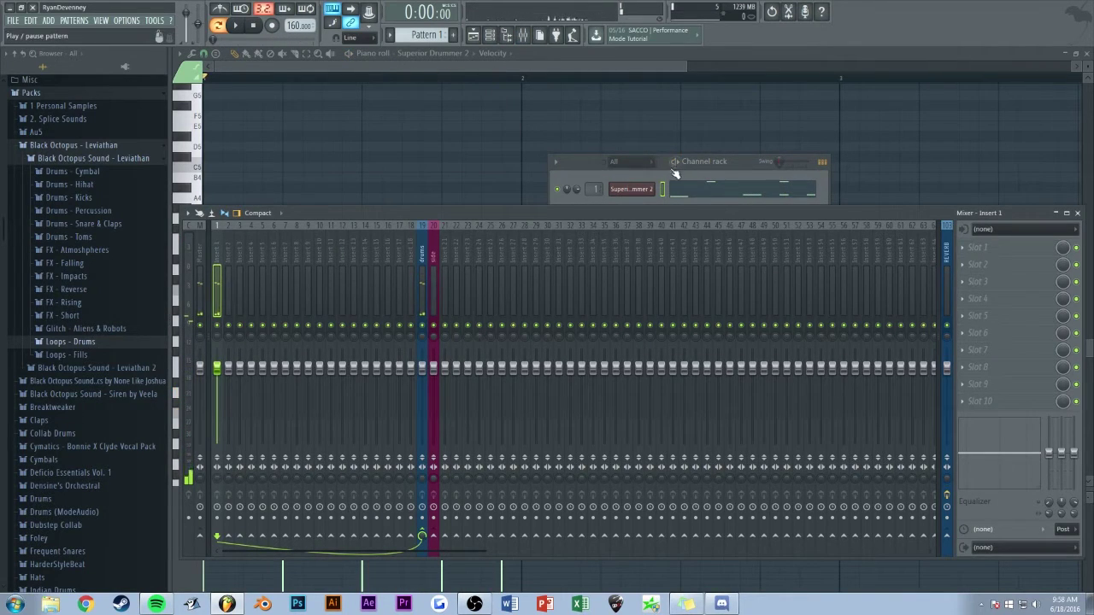
{"action": "left_click", "coordinate": [621, 190]}
{"action": "left_click", "coordinate": [435, 198]}
{"action": "left_click", "coordinate": [423, 221]}
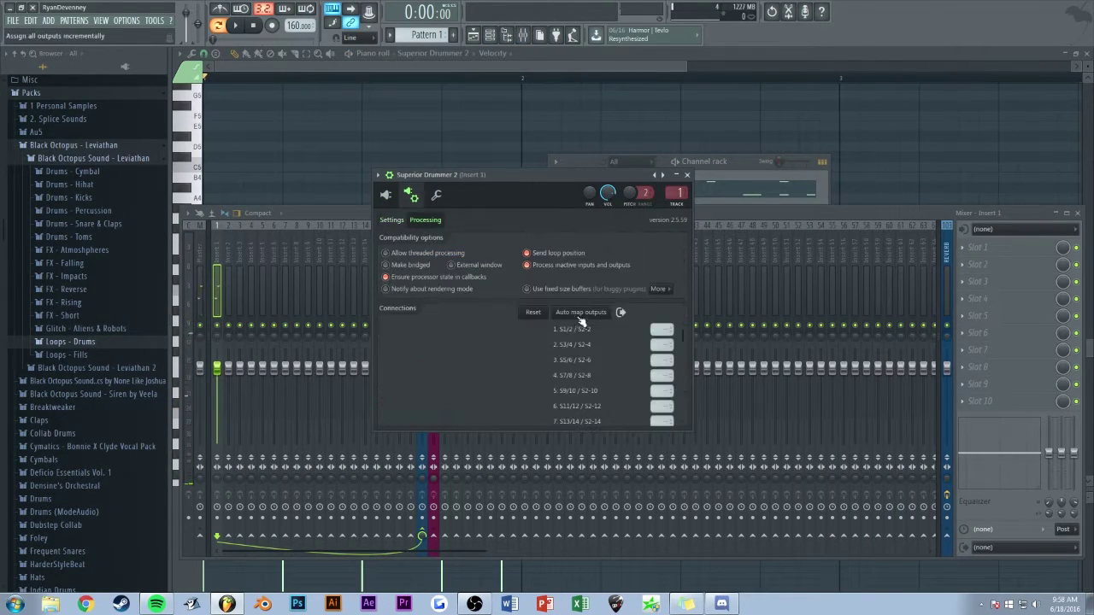
{"action": "left_click", "coordinate": [285, 213]}
{"action": "key", "text": "space"}
Rename mixer Insert 8 as SD.
{"action": "double_click", "coordinate": [300, 247]}
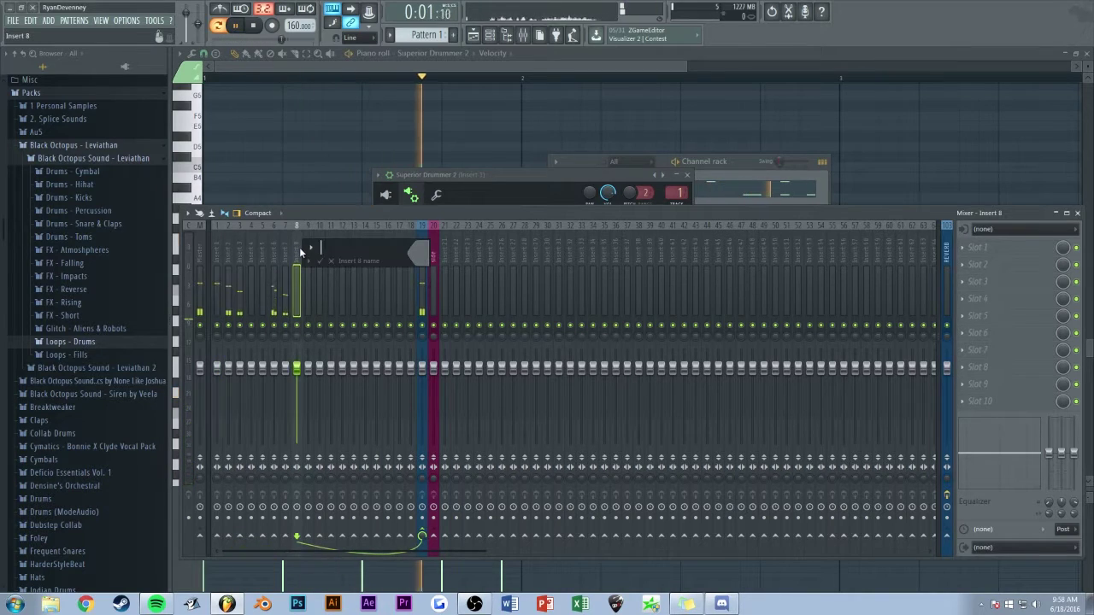
{"action": "type", "text": "SD"}
{"action": "key", "text": "Return"}
Route mixer Inserts 1 to 7 only to the SD track.
{"action": "left_click", "coordinate": [217, 247]}
{"action": "left_click", "coordinate": [226, 247], "text": "ctrl+shift"}
{"action": "left_click", "coordinate": [280, 254], "text": "shift"}
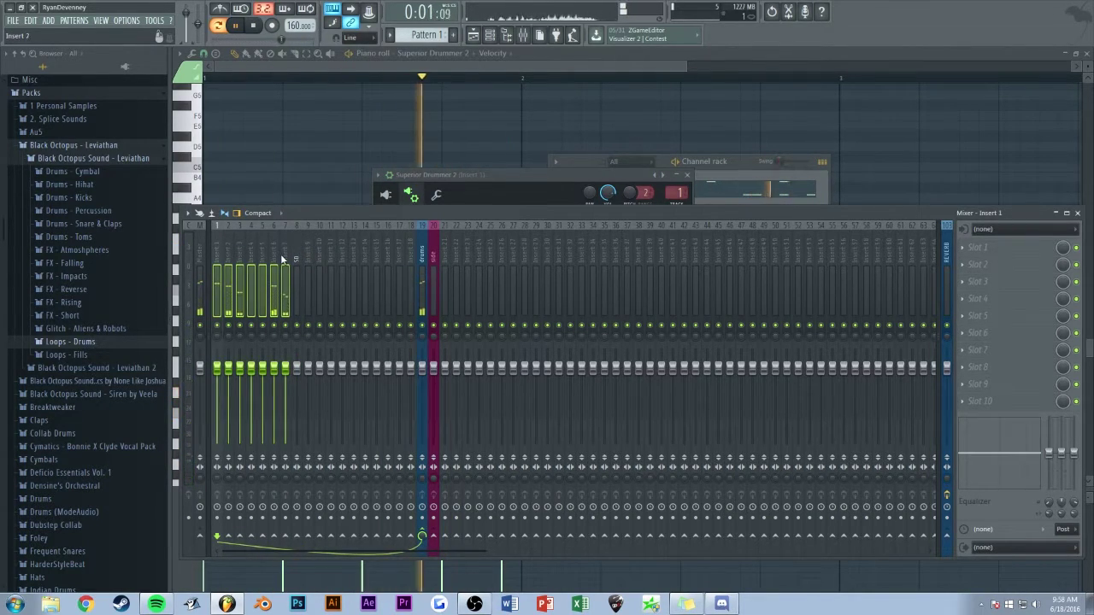
{"action": "left_click", "coordinate": [296, 536], "text": "shift"}
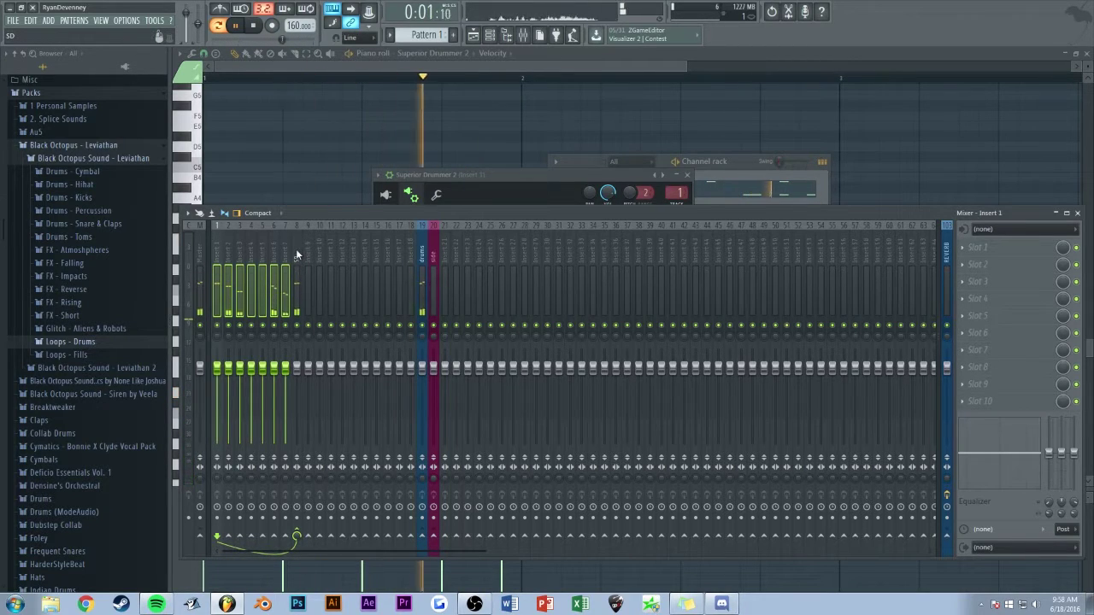
{"action": "left_click_drag", "start_coordinate": [296, 249], "coordinate": [180, 252]}
Audition alternative snares in the Superior Drummer kit, including the 6.5x14" Slingerland 70's.
{"action": "left_click", "coordinate": [557, 174]}
{"action": "left_click", "coordinate": [386, 196]}
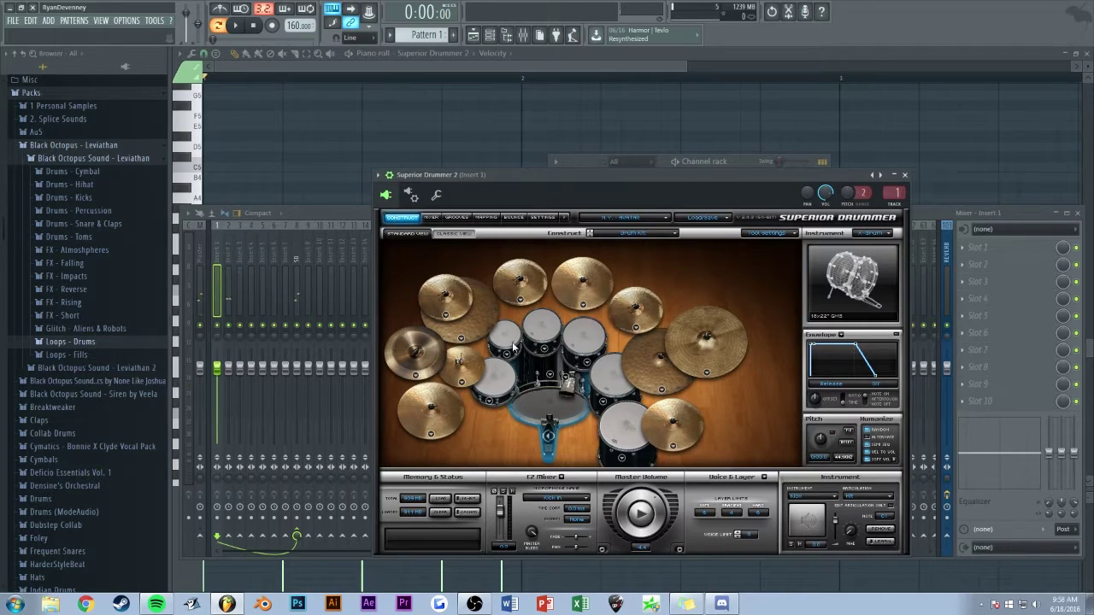
{"action": "right_click", "coordinate": [492, 415]}
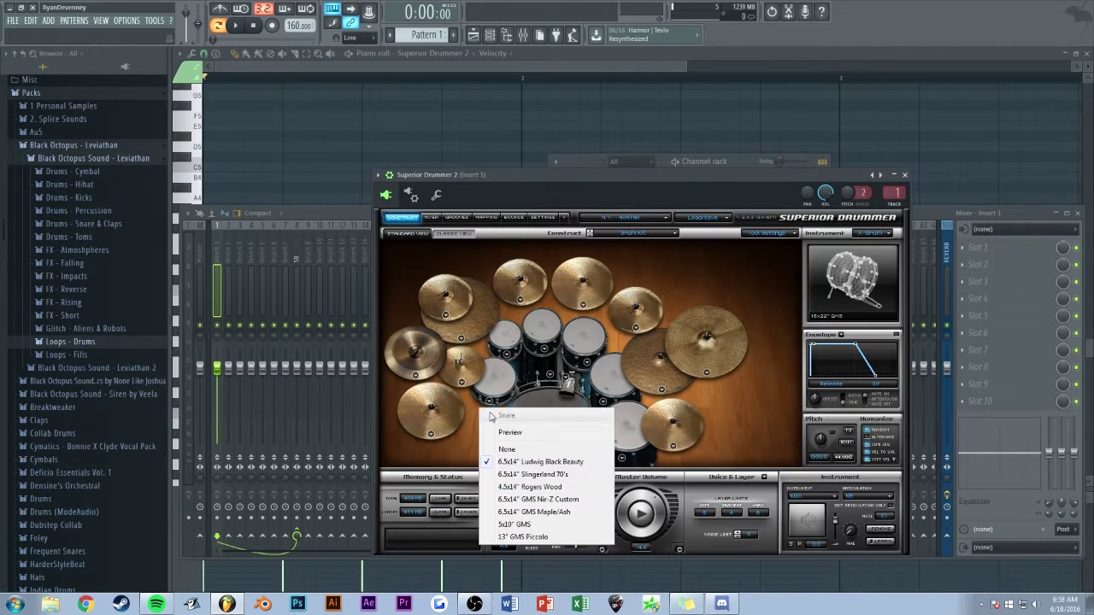
{"action": "left_click", "coordinate": [510, 476]}
{"action": "right_click", "coordinate": [489, 402]}
{"action": "left_click", "coordinate": [496, 462]}
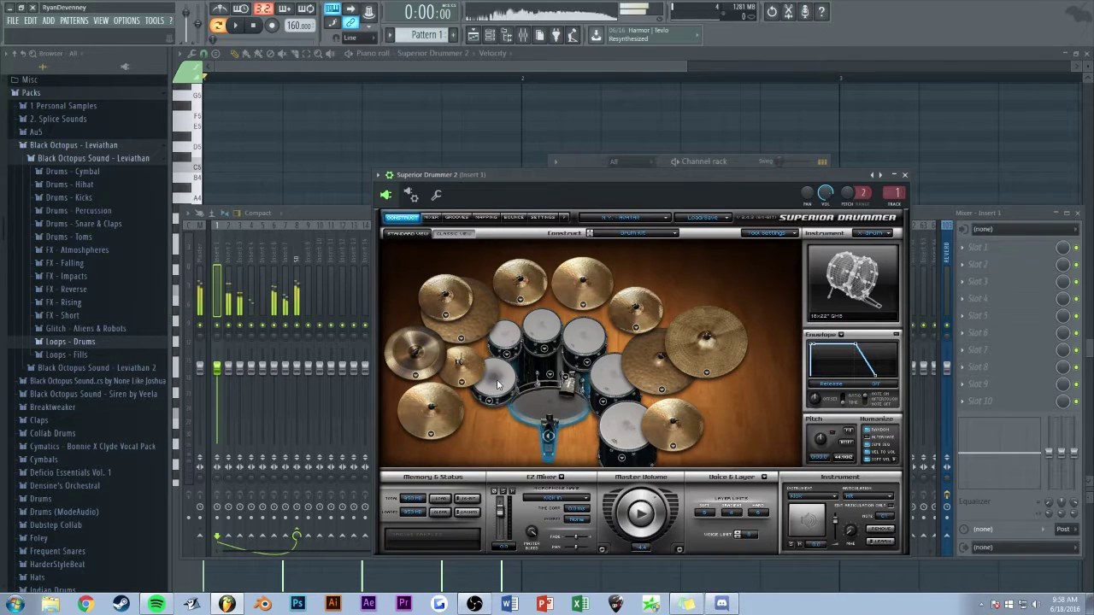
Lower the velocity of the last two D3 snare notes and play the pattern.
{"action": "right_click", "coordinate": [318, 183]}
{"action": "key", "text": "space"}
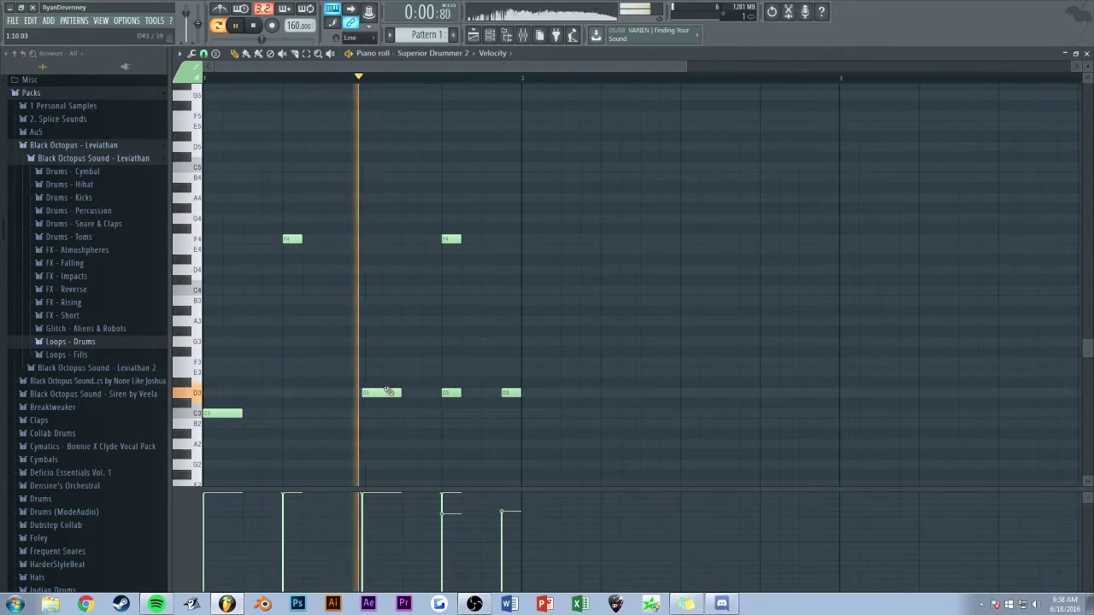
{"action": "left_click", "coordinate": [490, 34]}
{"action": "key", "text": "space"}
Audition the ride cymbal in the Superior Drummer kit and listen to the pattern again.
{"action": "left_click", "coordinate": [625, 189]}
{"action": "left_click", "coordinate": [636, 387]}
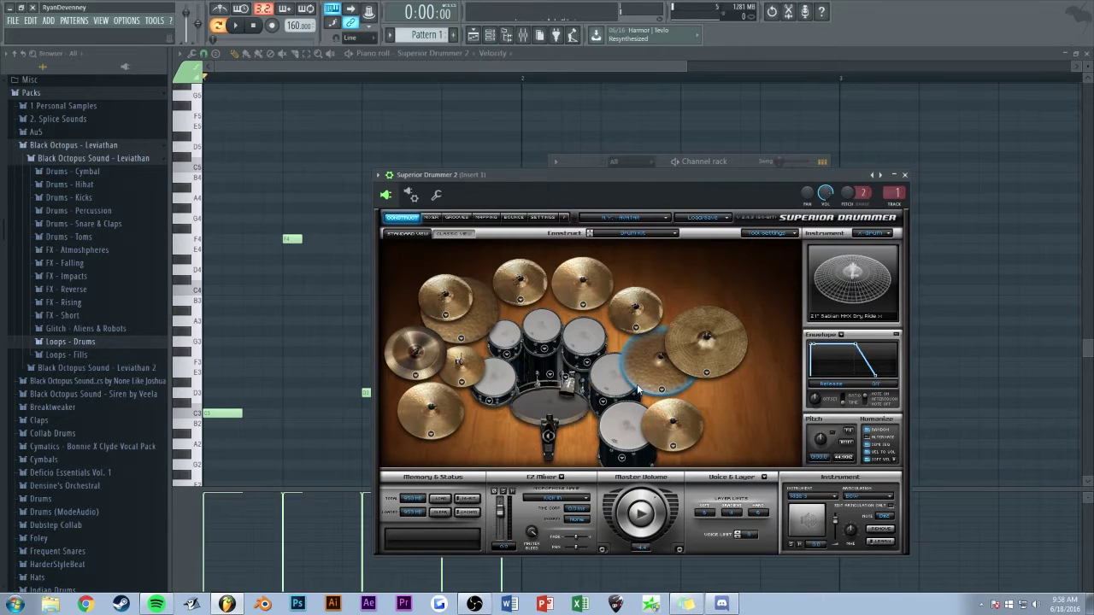
{"action": "right_click", "coordinate": [960, 366]}
{"action": "key", "text": "space"}
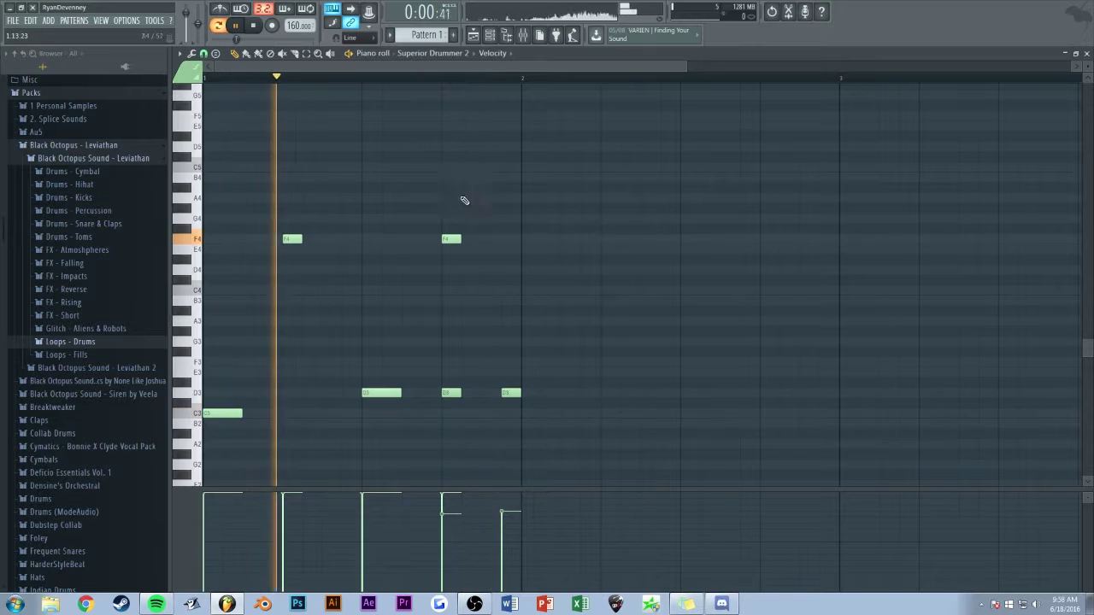
Rework the bar after the opening C3 with D3 on step 7, C3 on step 9, B2 on step 11 and D3 on step 13.
{"action": "scroll", "coordinate": [489, 66], "scroll_direction": "up", "scroll_amount": 1}
{"action": "left_click", "coordinate": [490, 35]}
{"action": "key", "text": "F6"}
{"action": "key", "text": "space"}
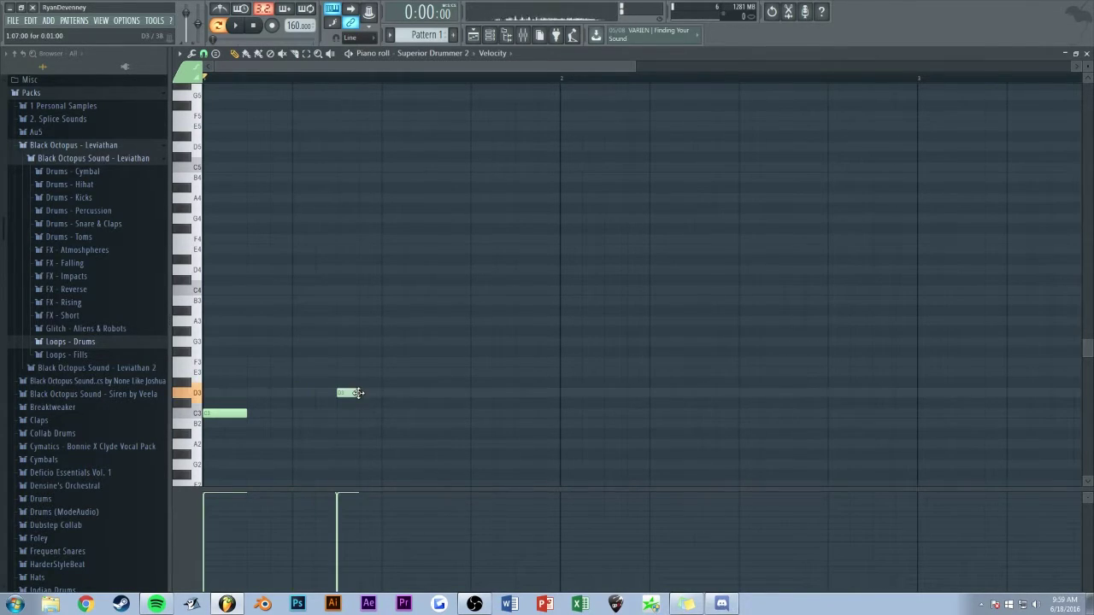
{"action": "key", "text": "space"}
{"action": "left_click", "coordinate": [386, 414]}
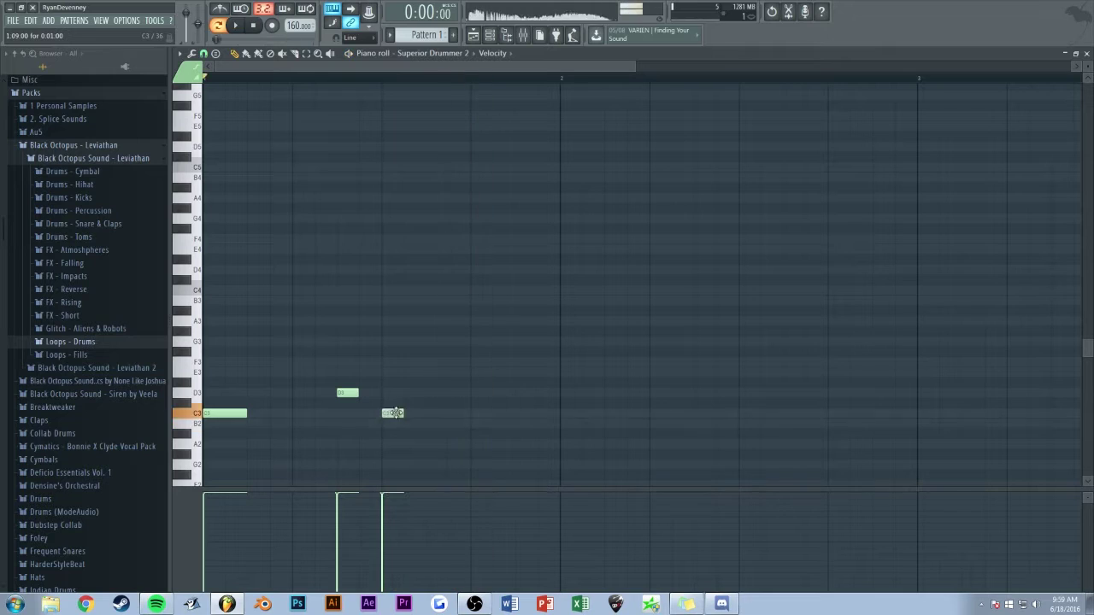
{"action": "left_click", "coordinate": [435, 424]}
{"action": "left_click", "coordinate": [479, 392]}
{"action": "key", "text": "space"}
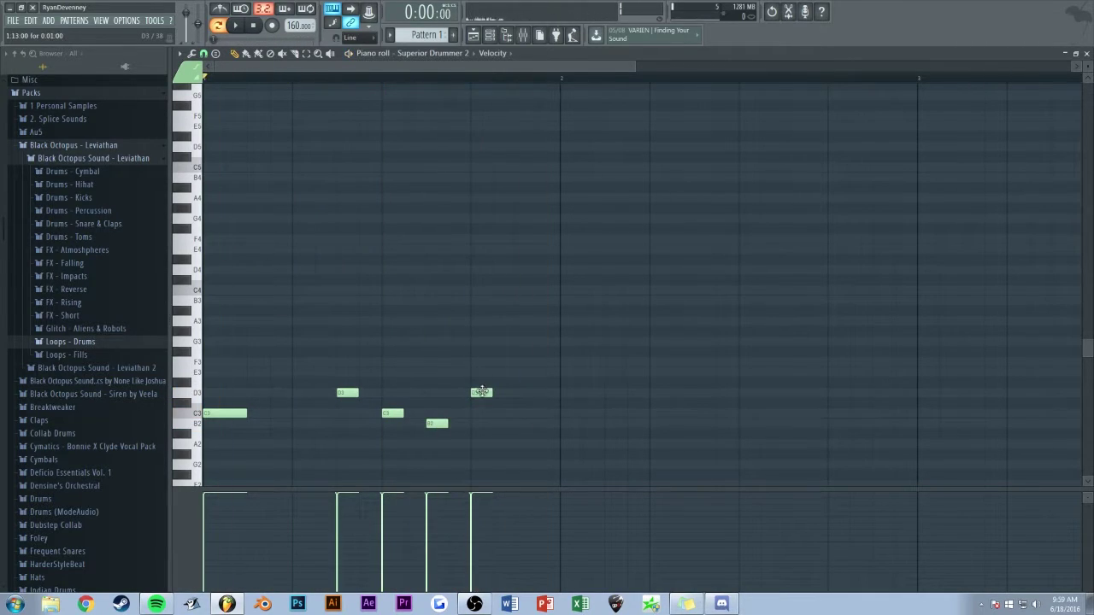
{"action": "key", "text": "space"}
{"action": "left_click_drag", "start_coordinate": [499, 393], "coordinate": [477, 393]}
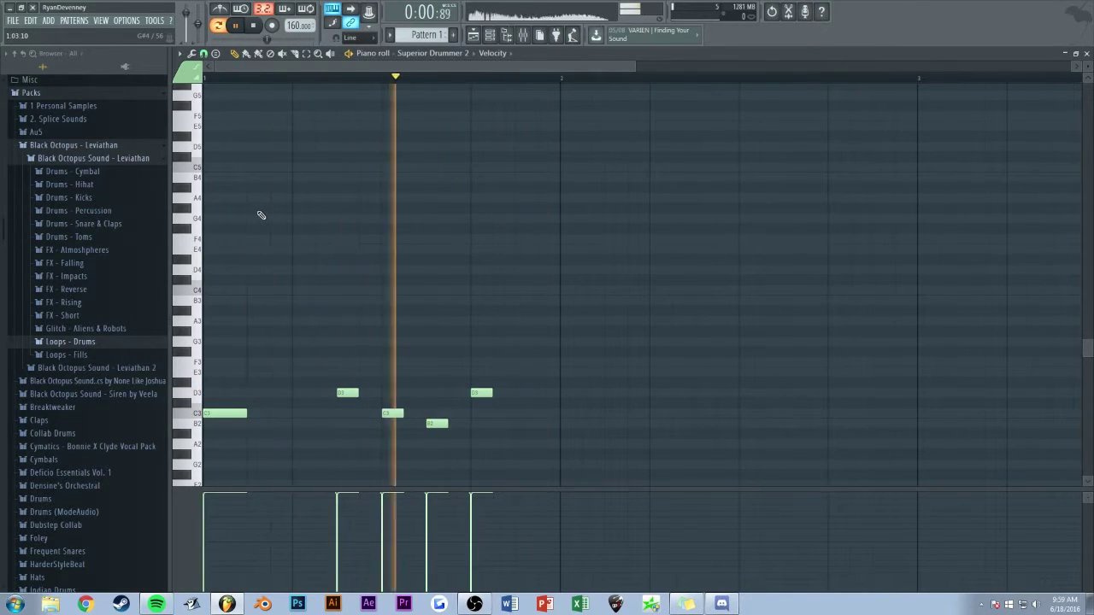
Add F4 notes on beats 2 and 4 of the reworked drum pattern and play it.
{"action": "key", "text": "space"}
{"action": "left_click", "coordinate": [473, 242]}
{"action": "key", "text": "space"}
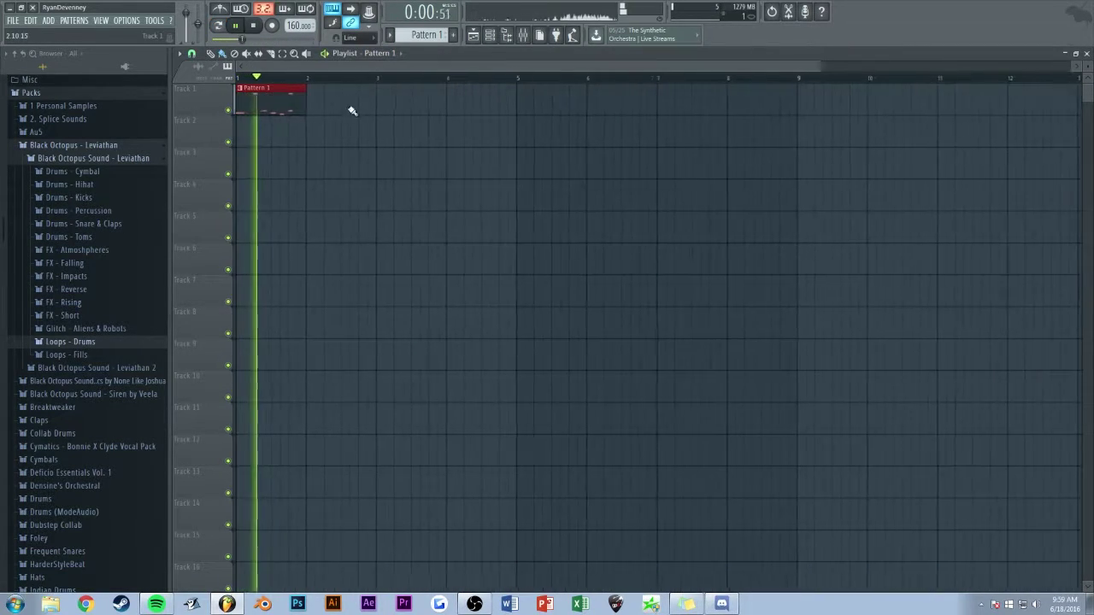
Place Pattern 1 on Track 1 of the playlist and duplicate it to fill four bars.
{"action": "key", "text": "ctrl+b"}
{"action": "key", "text": "ctrl+b"}
{"action": "key", "text": "ctrl+b"}
{"action": "key", "text": "ctrl+d"}
Add Fruity parametric EQ 2 to mixer Insert 1, cut band 4 and boost band 6 by about 2.4 dB near 3405 Hz.
{"action": "left_click", "coordinate": [490, 35]}
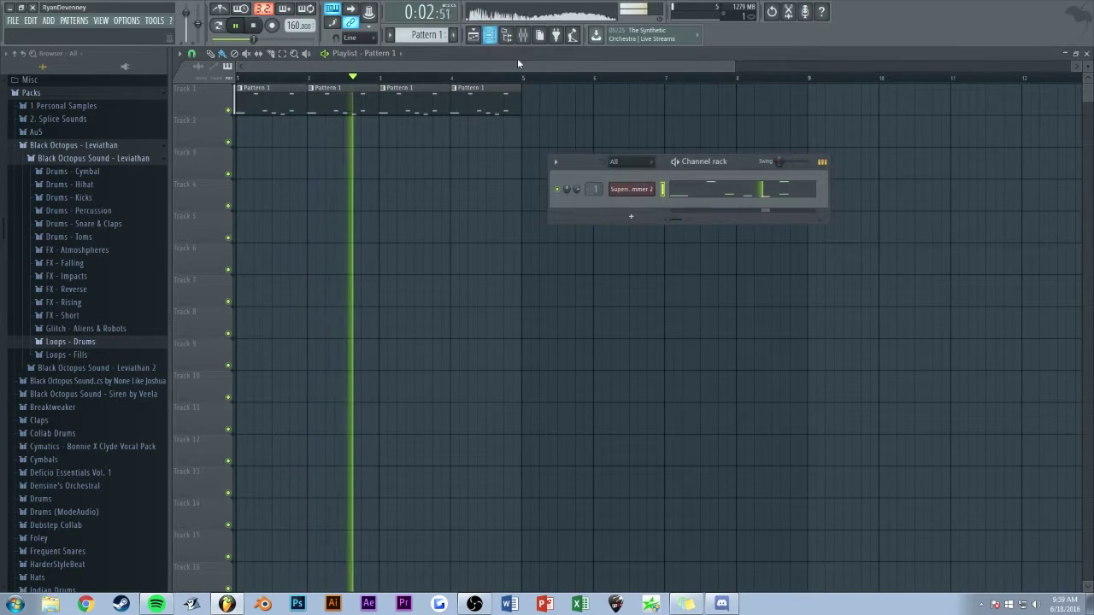
{"action": "left_click", "coordinate": [523, 35]}
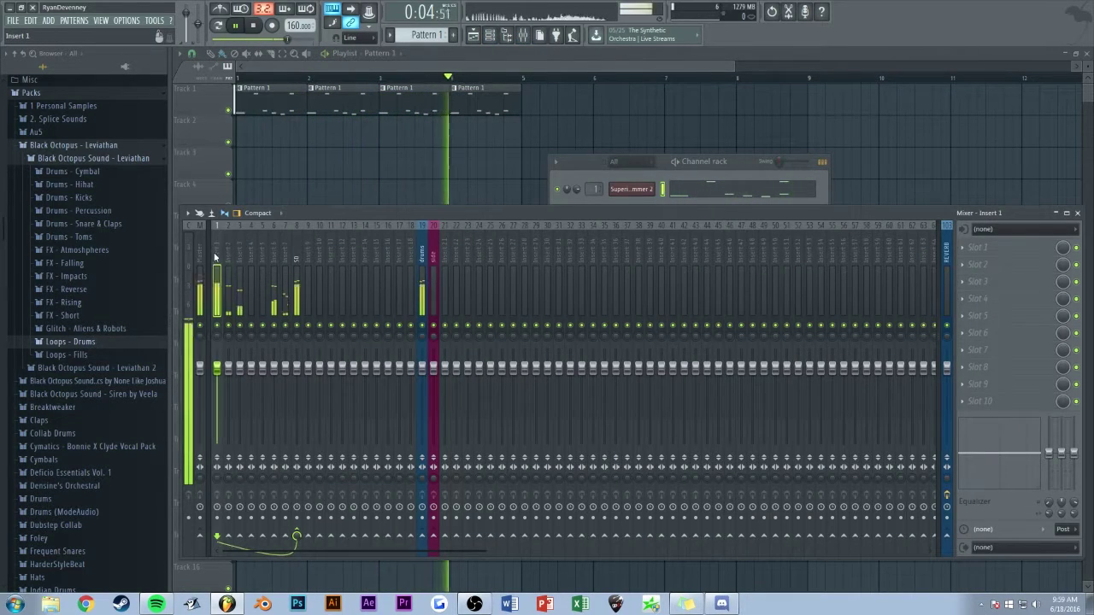
{"action": "left_click", "coordinate": [989, 246]}
{"action": "left_click", "coordinate": [958, 484]}
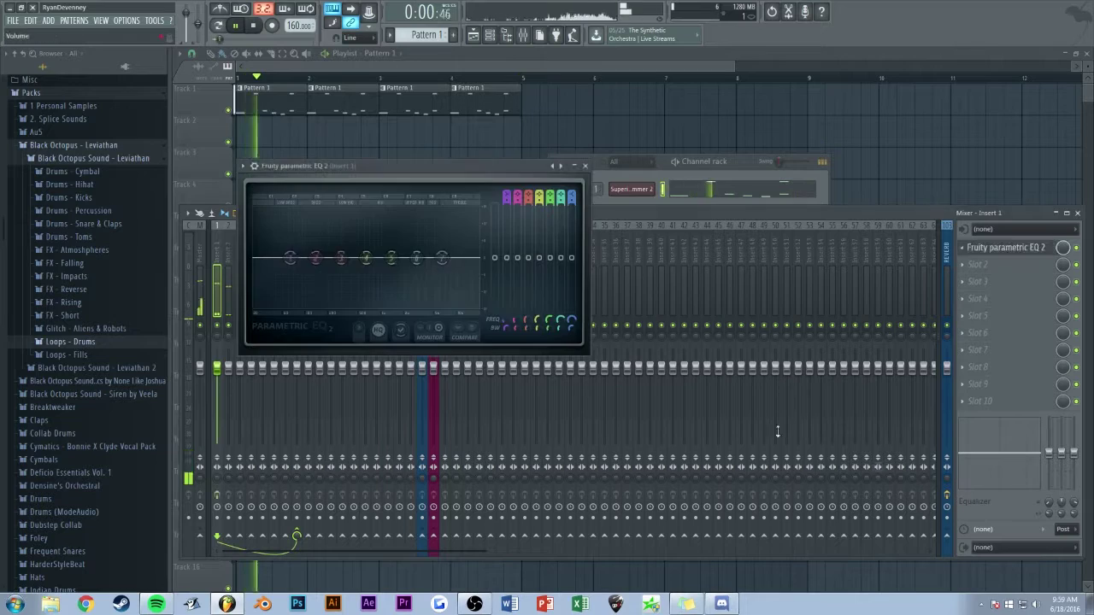
{"action": "left_click_drag", "start_coordinate": [367, 259], "coordinate": [420, 252]}
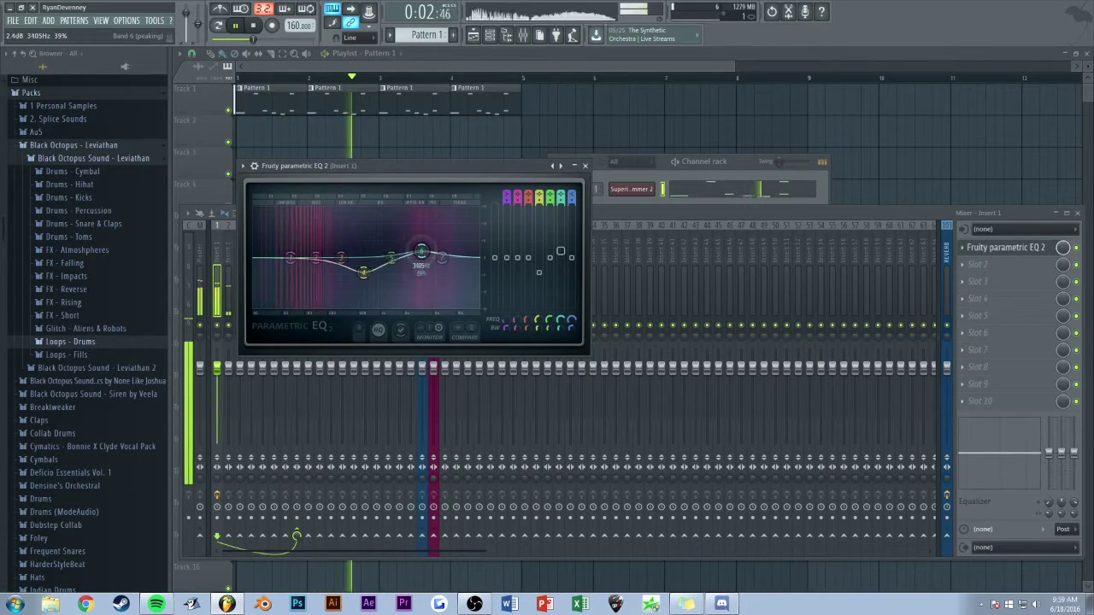
Slightly boost band 2 of Insert 1's EQ and add Maximus ahead of it with the master pre gain raised.
{"action": "left_click_drag", "start_coordinate": [316, 258], "coordinate": [318, 255]}
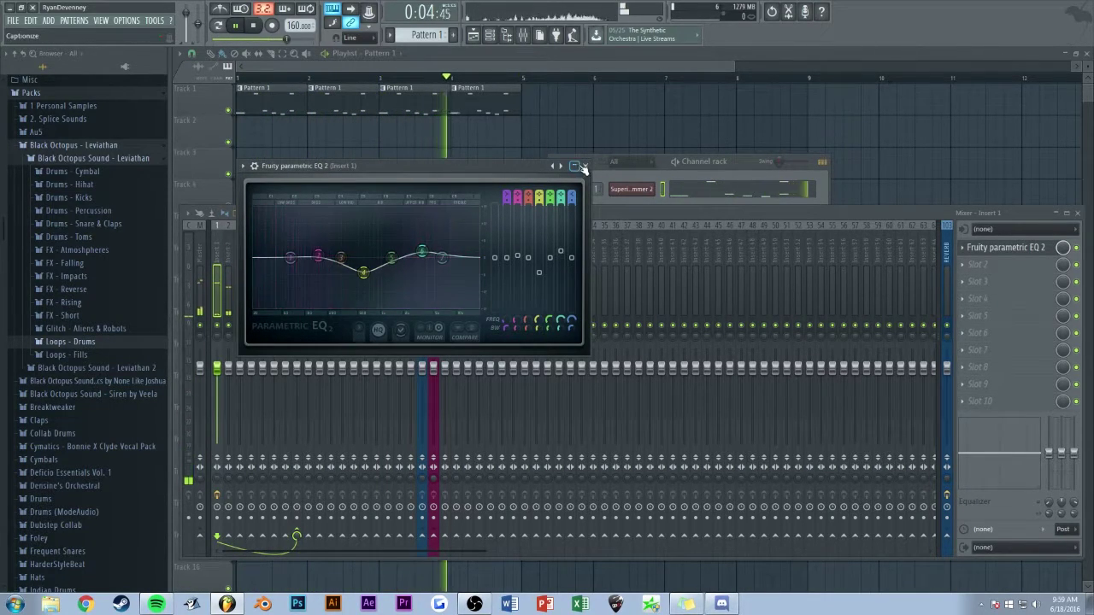
{"action": "scroll", "coordinate": [1009, 249], "scroll_direction": "down", "scroll_amount": 1}
{"action": "left_click", "coordinate": [980, 250]}
{"action": "left_click", "coordinate": [686, 283]}
{"action": "left_click_drag", "start_coordinate": [358, 336], "coordinate": [359, 287]}
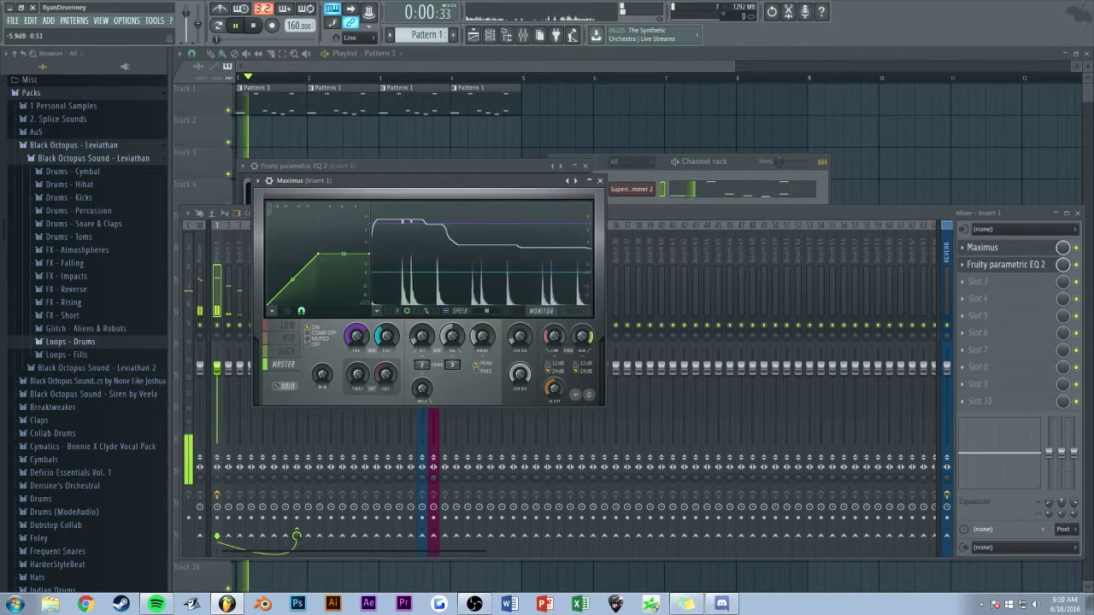
{"action": "left_click", "coordinate": [603, 182]}
Add Fruity parametric EQ 2 to mixer Insert 2, high-passing with band 1, cutting band 5 and boosting bands 3 and 7.
{"action": "left_click", "coordinate": [229, 257]}
{"action": "key", "text": "space"}
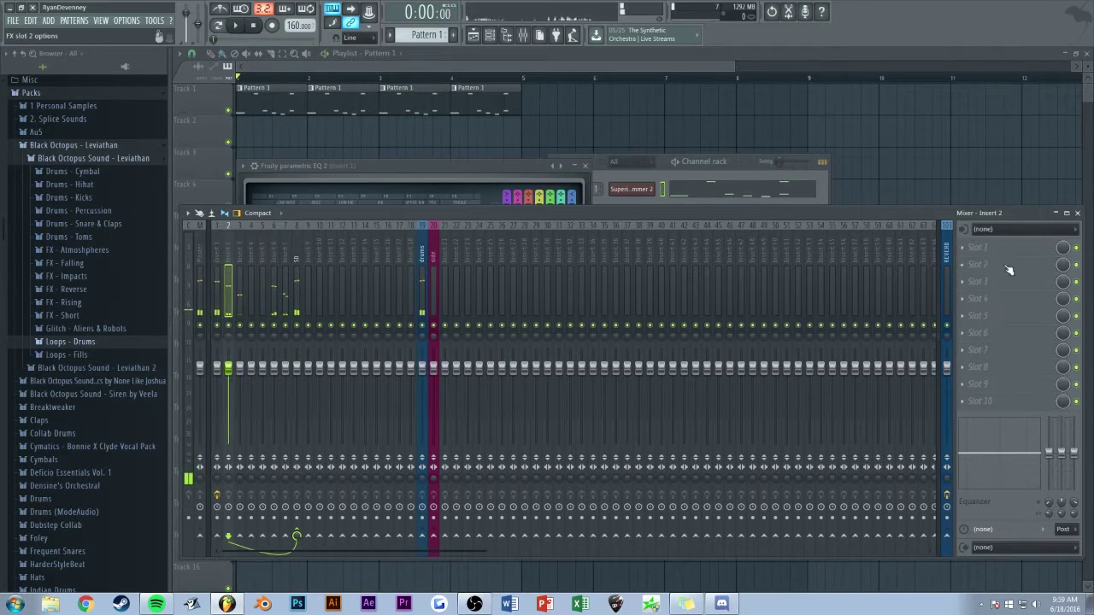
{"action": "left_click", "coordinate": [969, 507]}
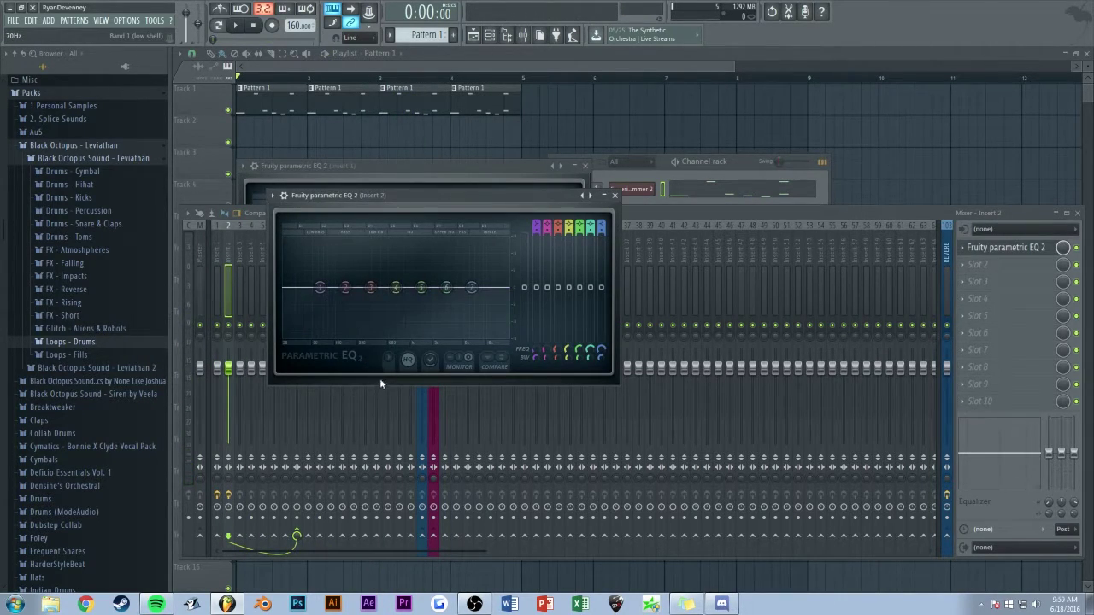
{"action": "left_click", "coordinate": [375, 351]}
{"action": "right_click", "coordinate": [322, 289]}
{"action": "left_click", "coordinate": [370, 337]}
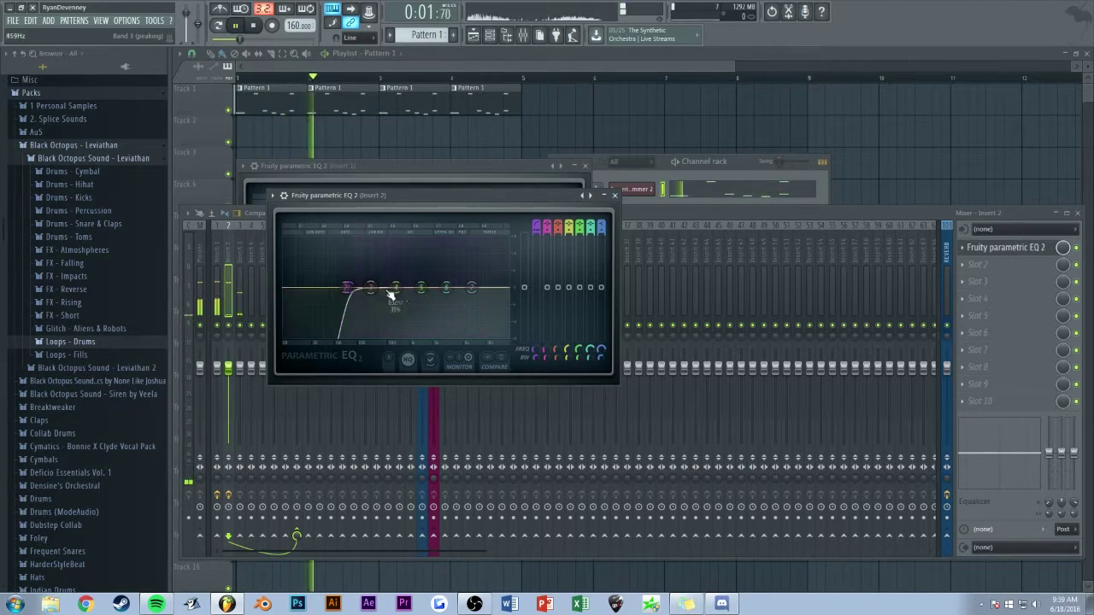
{"action": "left_click_drag", "start_coordinate": [424, 289], "coordinate": [428, 298]}
{"action": "left_click_drag", "start_coordinate": [472, 288], "coordinate": [472, 282]}
{"action": "left_click_drag", "start_coordinate": [374, 289], "coordinate": [373, 275]}
{"action": "left_click", "coordinate": [614, 194]}
Add ValhallaRoom_x64 to Insert 2 with a 10.6 % mix and a 15000 Hz high cut.
{"action": "left_click", "coordinate": [965, 264]}
{"action": "left_click", "coordinate": [380, 259]}
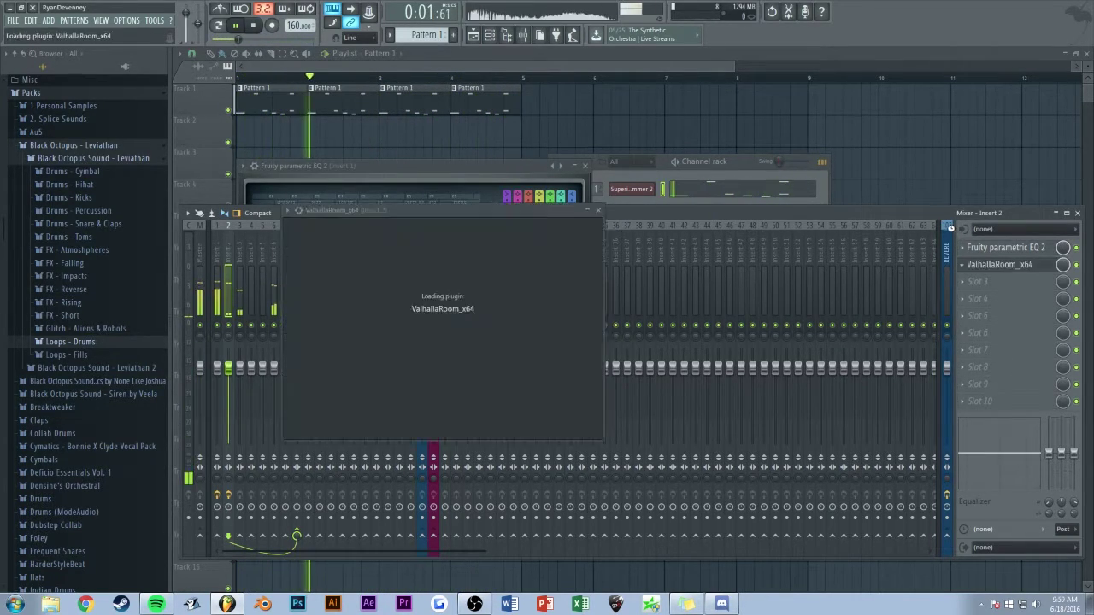
{"action": "left_click_drag", "start_coordinate": [310, 301], "coordinate": [311, 393]}
{"action": "left_click_drag", "start_coordinate": [427, 352], "coordinate": [423, 284]}
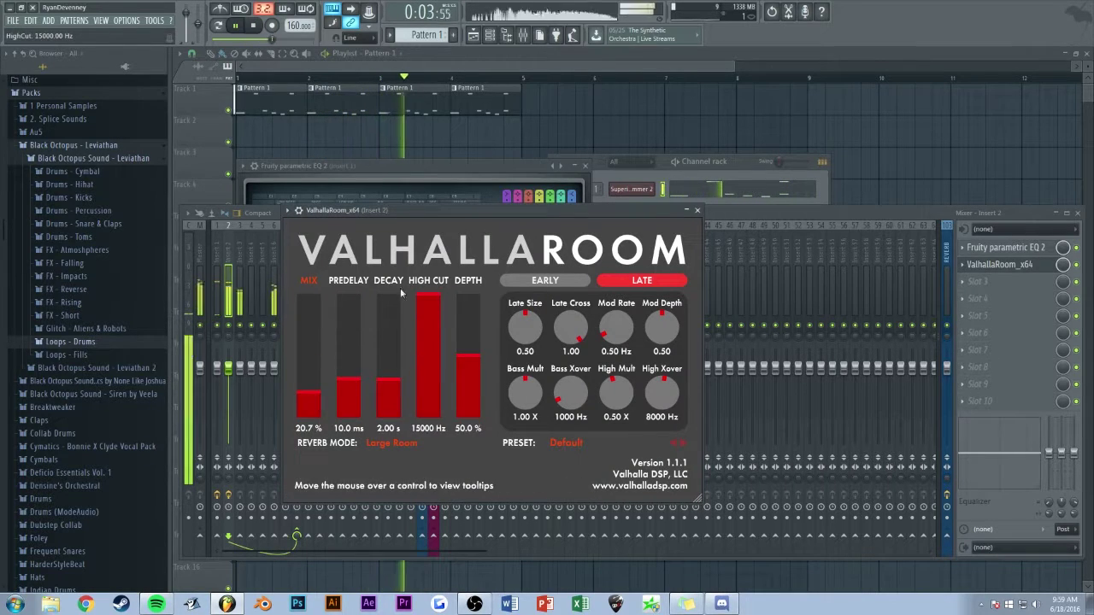
{"action": "left_click_drag", "start_coordinate": [310, 394], "coordinate": [311, 408]}
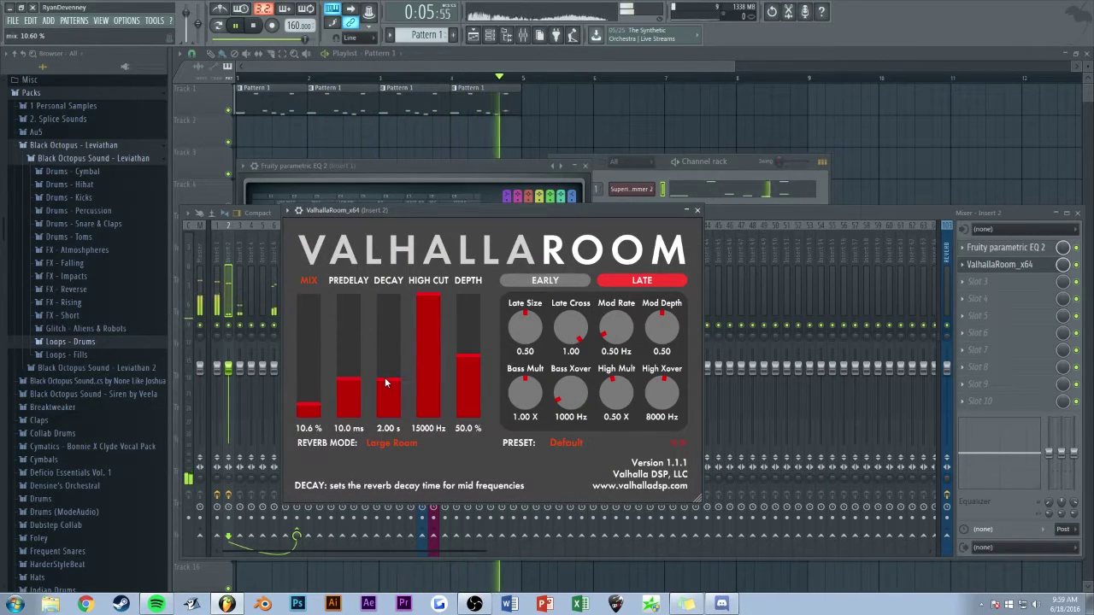
{"action": "left_click", "coordinate": [698, 210]}
Solo Insert 2 and set its ValhallaRoom mix to 12.9 %.
{"action": "right_click", "coordinate": [229, 325]}
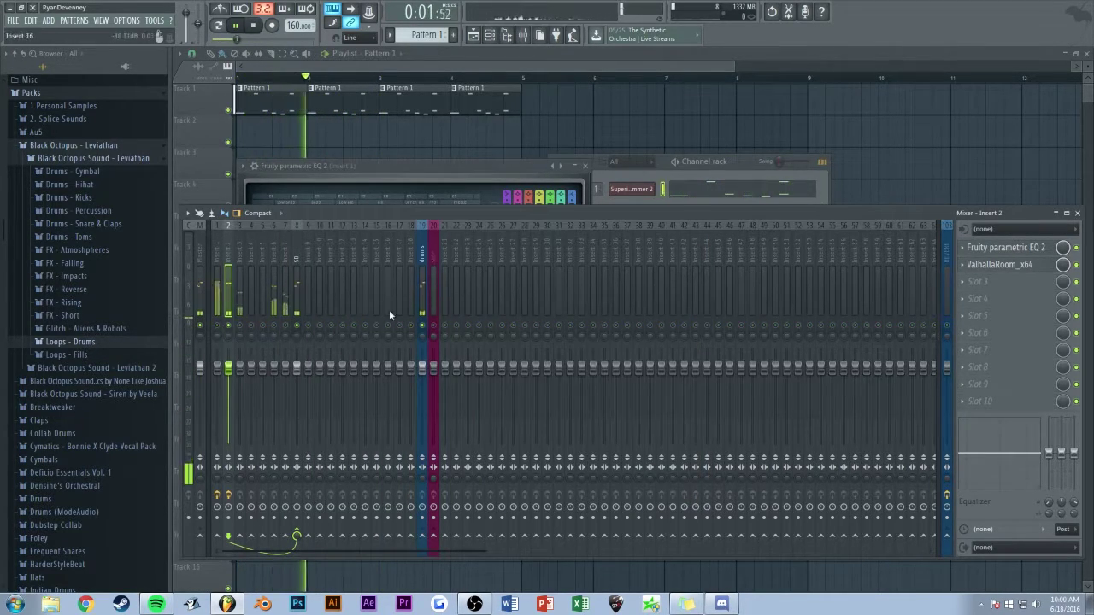
{"action": "left_click", "coordinate": [1011, 266]}
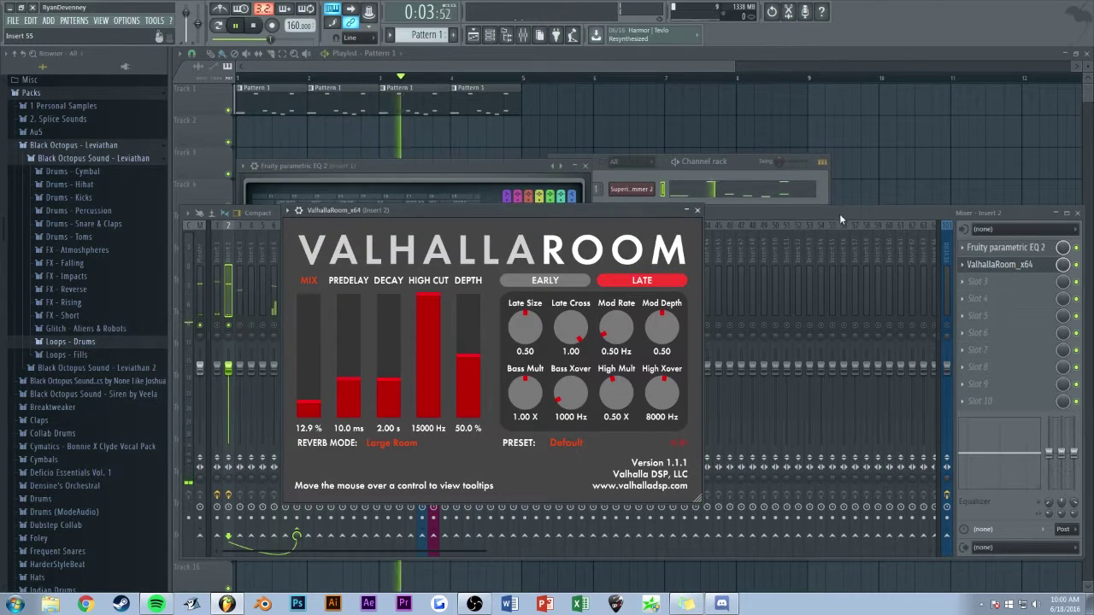
{"action": "left_click", "coordinate": [698, 210]}
Add Maximus ahead of the EQ on Insert 2 and play the soloed track.
{"action": "key", "text": "space"}
{"action": "scroll", "coordinate": [1003, 265], "scroll_direction": "down", "scroll_amount": 2}
{"action": "left_click", "coordinate": [963, 247]}
{"action": "left_click", "coordinate": [945, 415]}
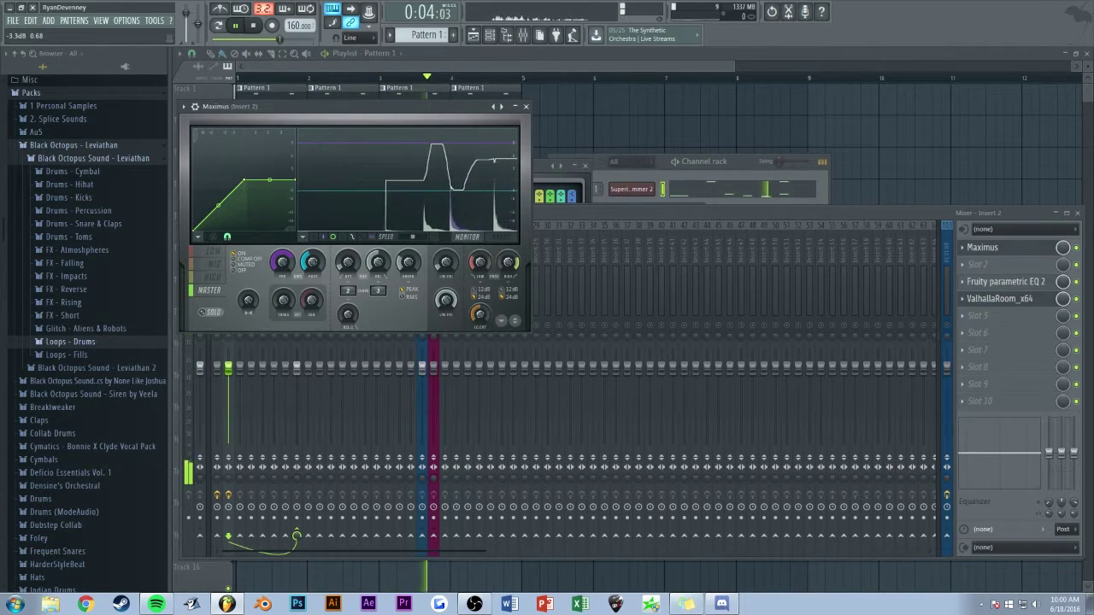
Unsolo Insert 2 and play the drum beat with all mixer tracks active.
{"action": "left_click", "coordinate": [574, 226]}
{"action": "key", "text": "space"}
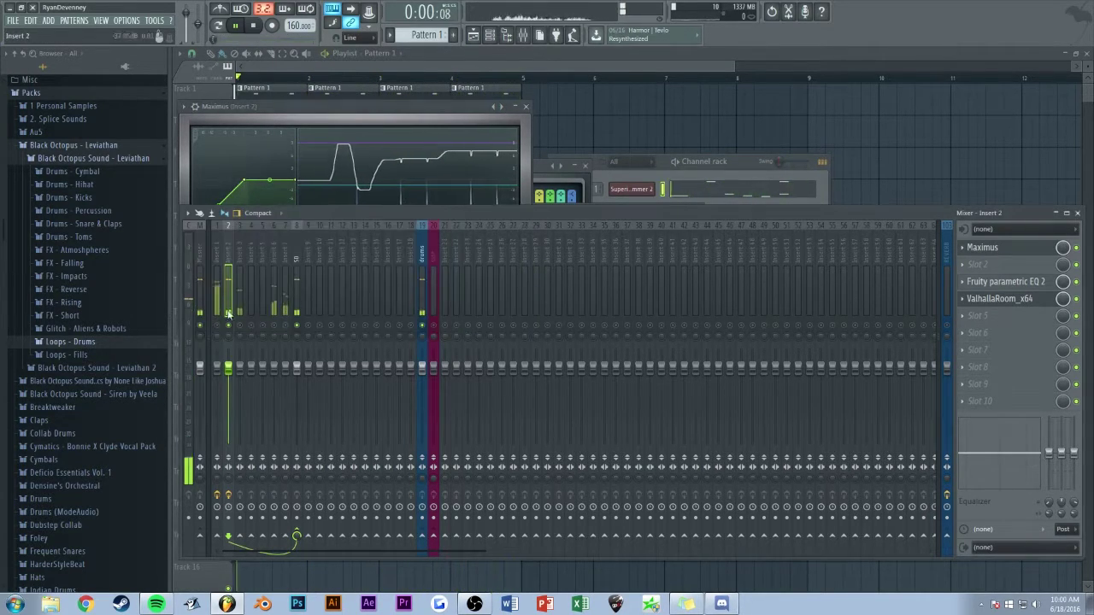
{"action": "key", "text": "space"}
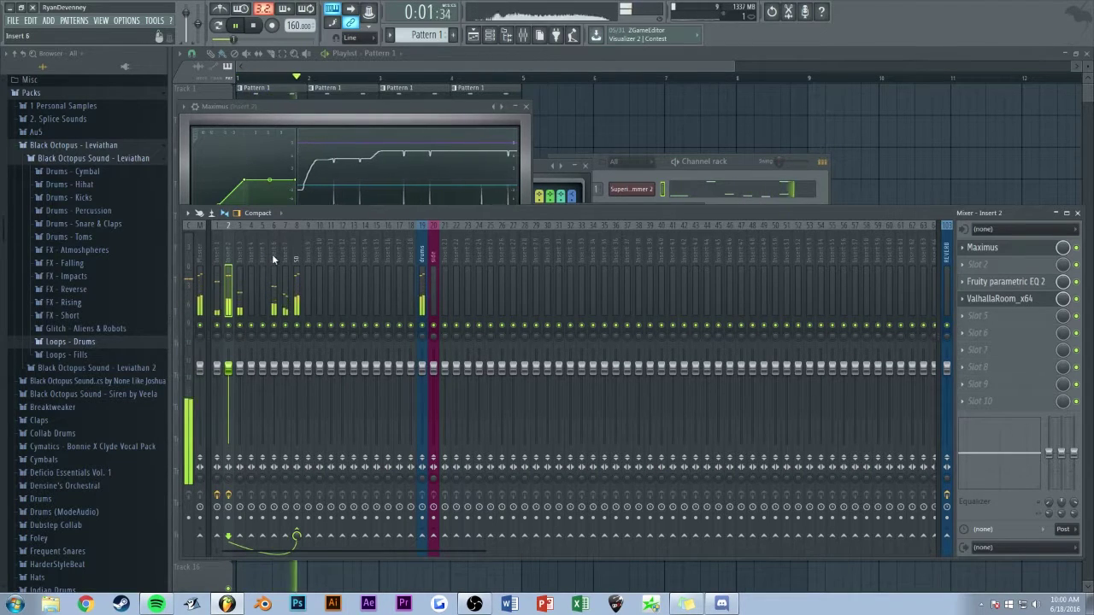
{"action": "key", "text": "space"}
Open Superior Drummer 2 to look over the drum kit, then return to the mixer with the beat playing.
{"action": "left_click", "coordinate": [743, 165]}
{"action": "left_click", "coordinate": [630, 190]}
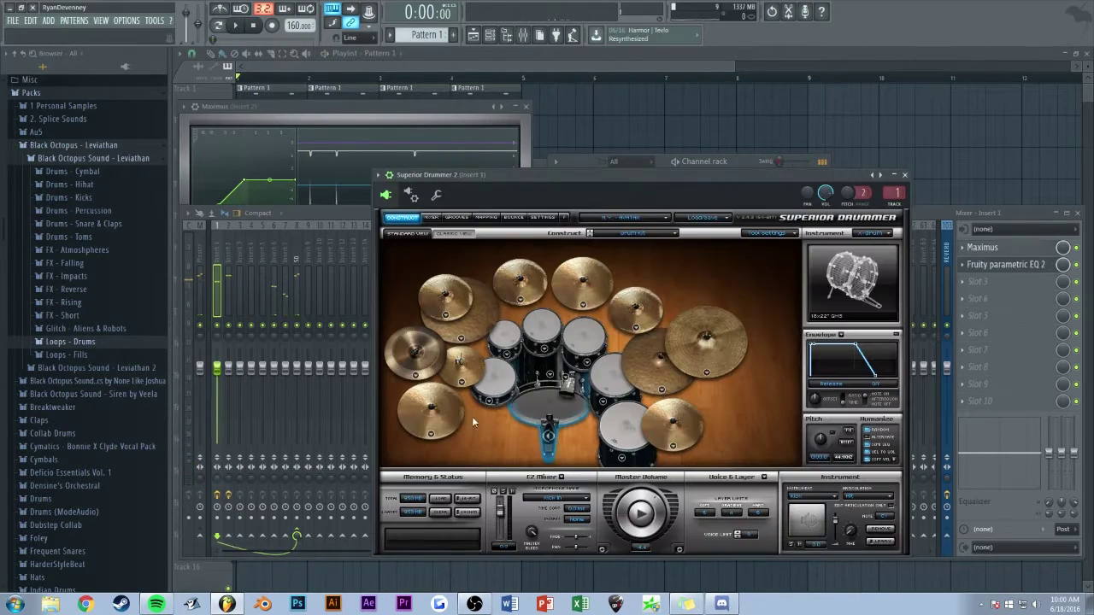
{"action": "left_click", "coordinate": [490, 402]}
{"action": "left_click", "coordinate": [511, 525]}
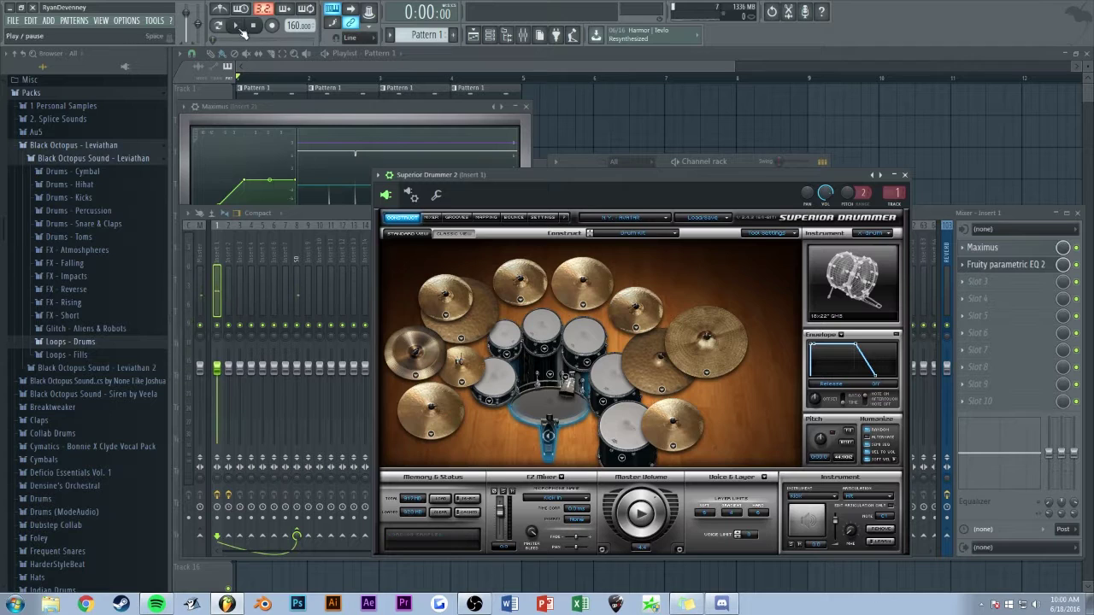
{"action": "left_click", "coordinate": [315, 213]}
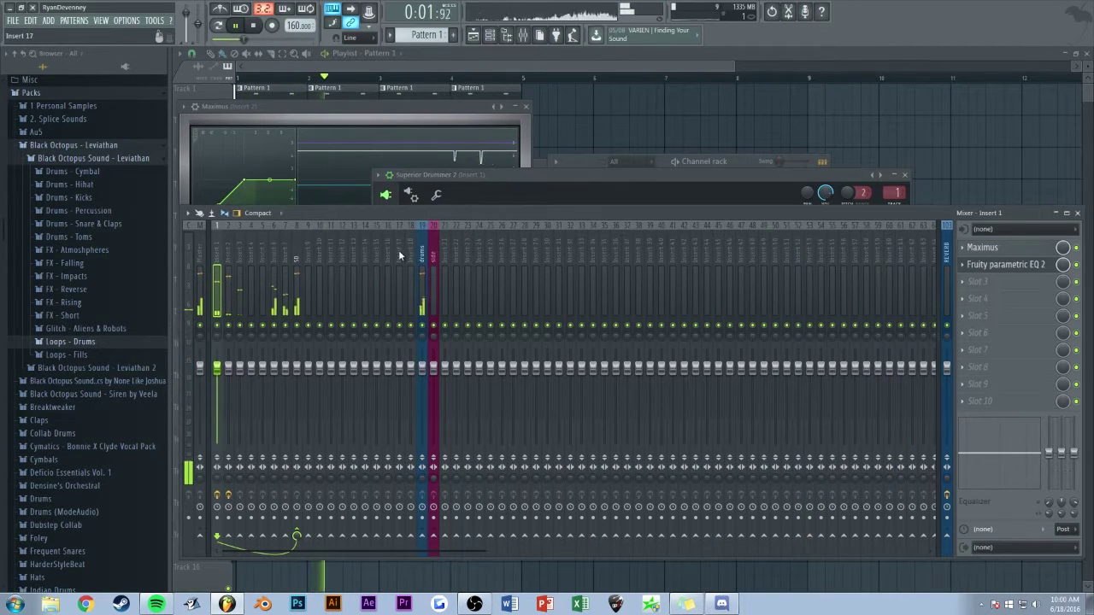
Shift band 3 of Insert 2's EQ up in frequency and turn it into a slight cut.
{"action": "left_click", "coordinate": [228, 290]}
{"action": "left_click", "coordinate": [1006, 281]}
{"action": "left_click_drag", "start_coordinate": [373, 281], "coordinate": [392, 292]}
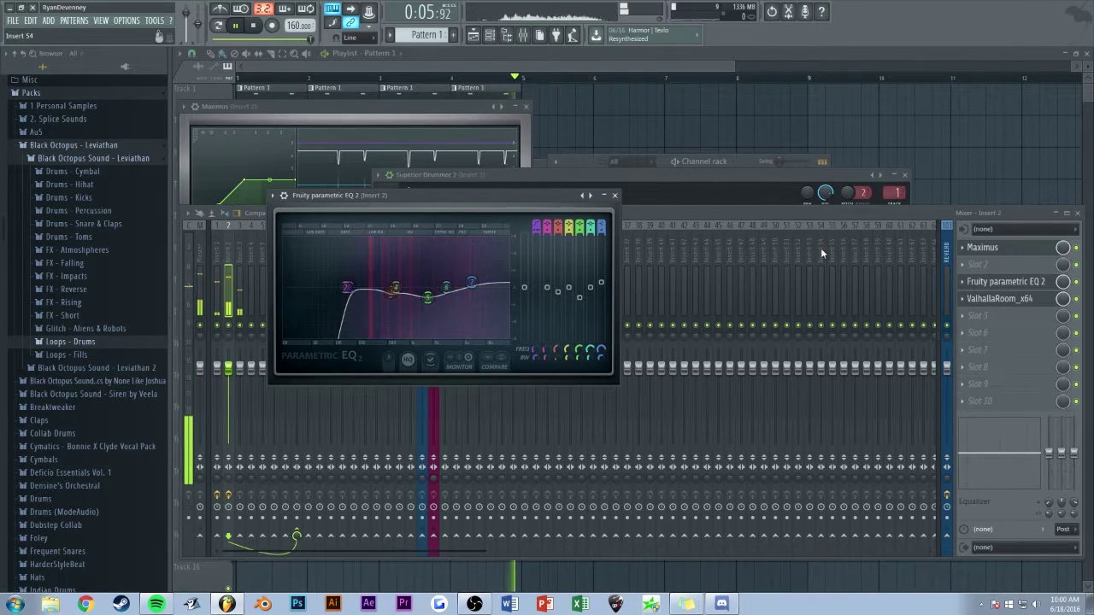
Check Maximus on Insert 2, set the track's ValhallaRoom mix to 11.5 % and stop playback.
{"action": "left_click", "coordinate": [982, 248]}
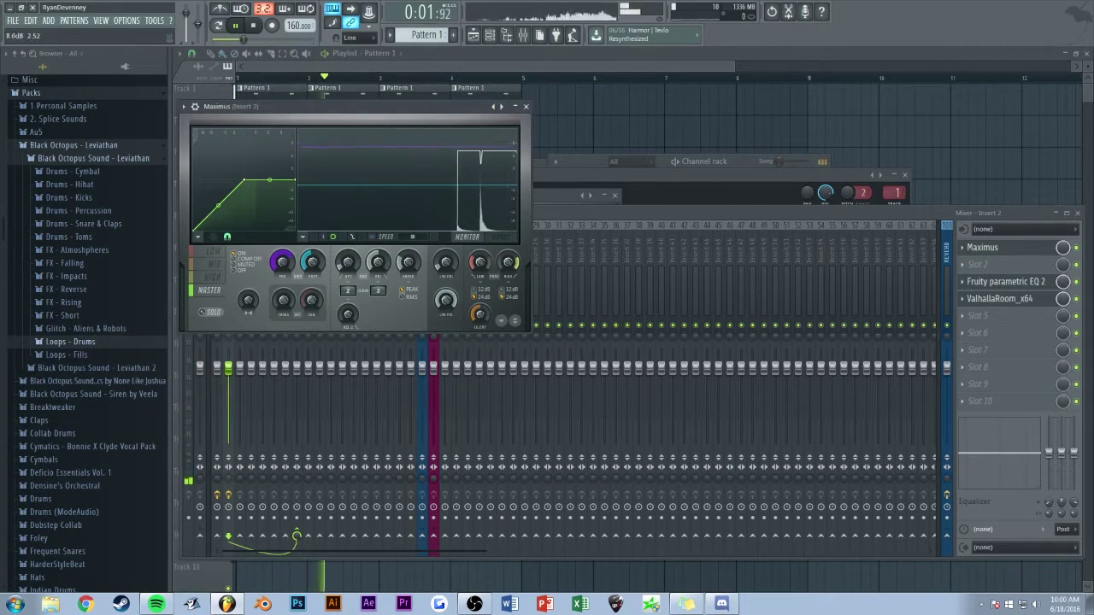
{"action": "left_click", "coordinate": [994, 299]}
{"action": "left_click_drag", "start_coordinate": [313, 402], "coordinate": [313, 404]}
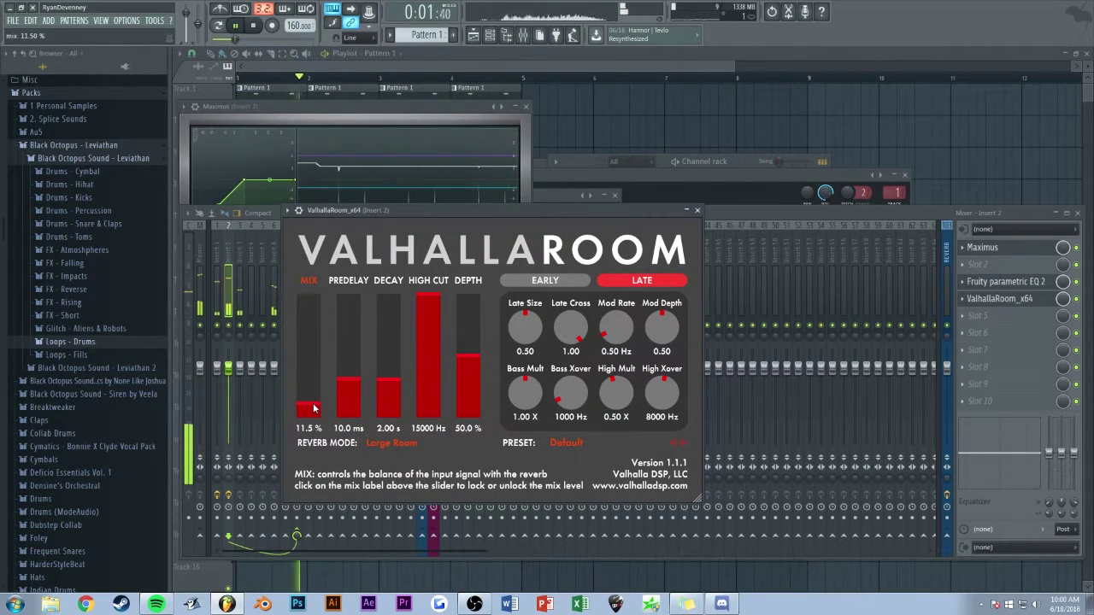
{"action": "left_click", "coordinate": [584, 147]}
{"action": "scroll", "coordinate": [387, 66], "scroll_direction": "up", "scroll_amount": 1}
{"action": "key", "text": "space"}
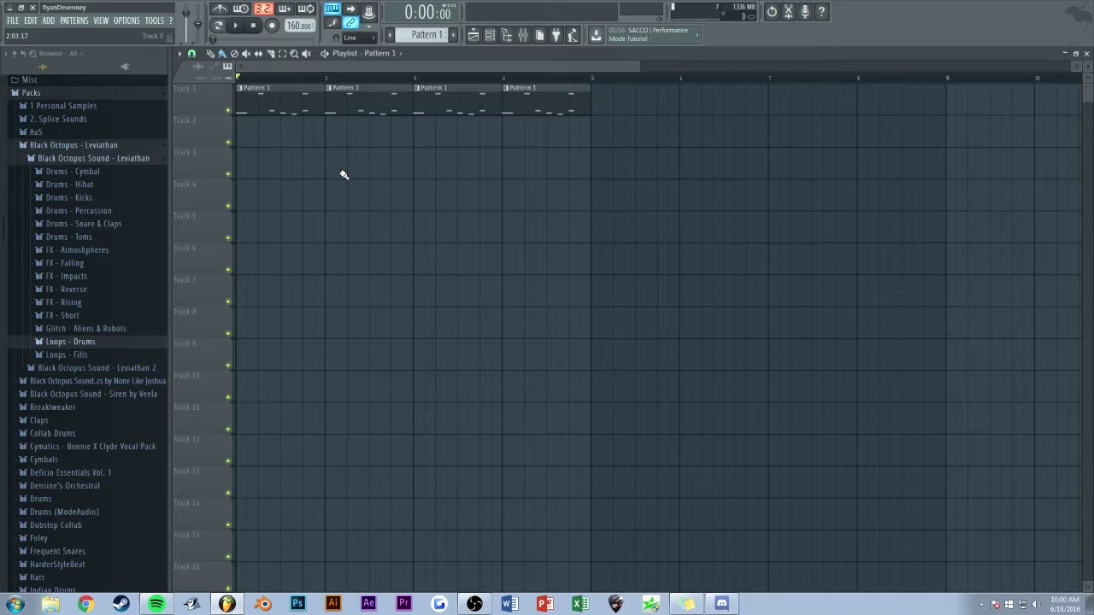
Bring up the channel rack and mixer and rename mixer Insert 1 as KICK.
{"action": "left_click", "coordinate": [539, 36]}
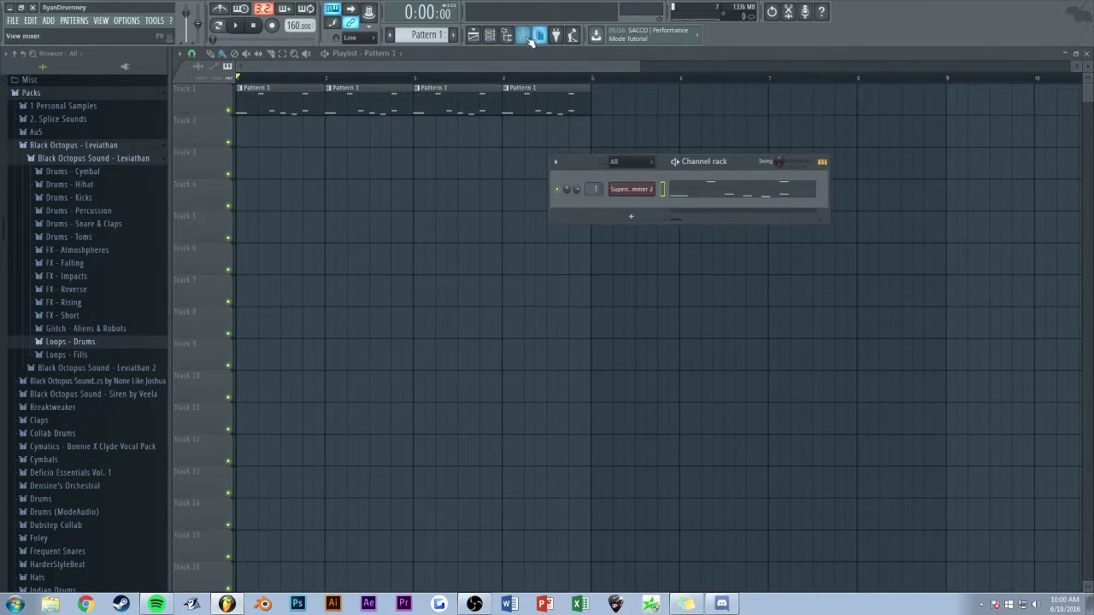
{"action": "left_click", "coordinate": [528, 36]}
{"action": "double_click", "coordinate": [219, 246]}
{"action": "type", "text": "Kl"}
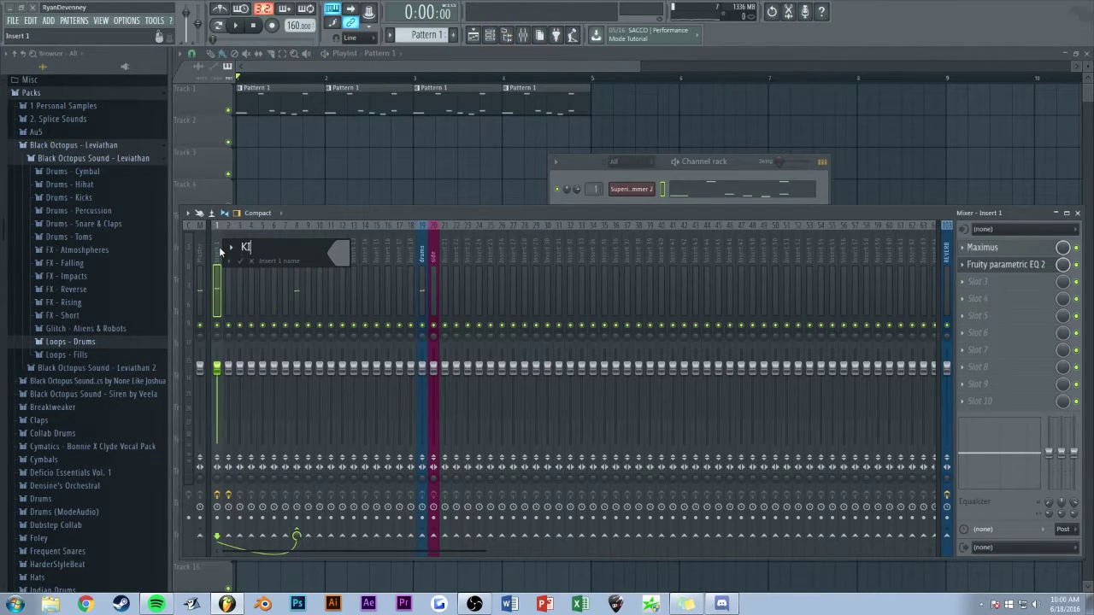
{"action": "type", "text": "CK"}
{"action": "key", "text": "Return"}
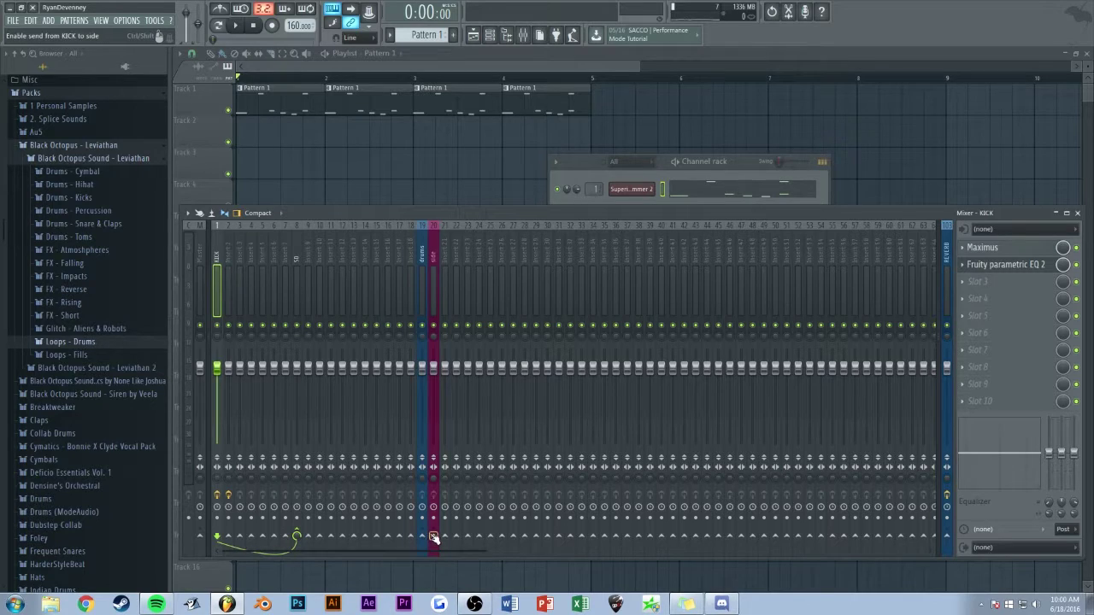
Set up a Fruity Limiter on the side track in compressor mode with sidechain input 1 and play the beat.
{"action": "left_click", "coordinate": [434, 249]}
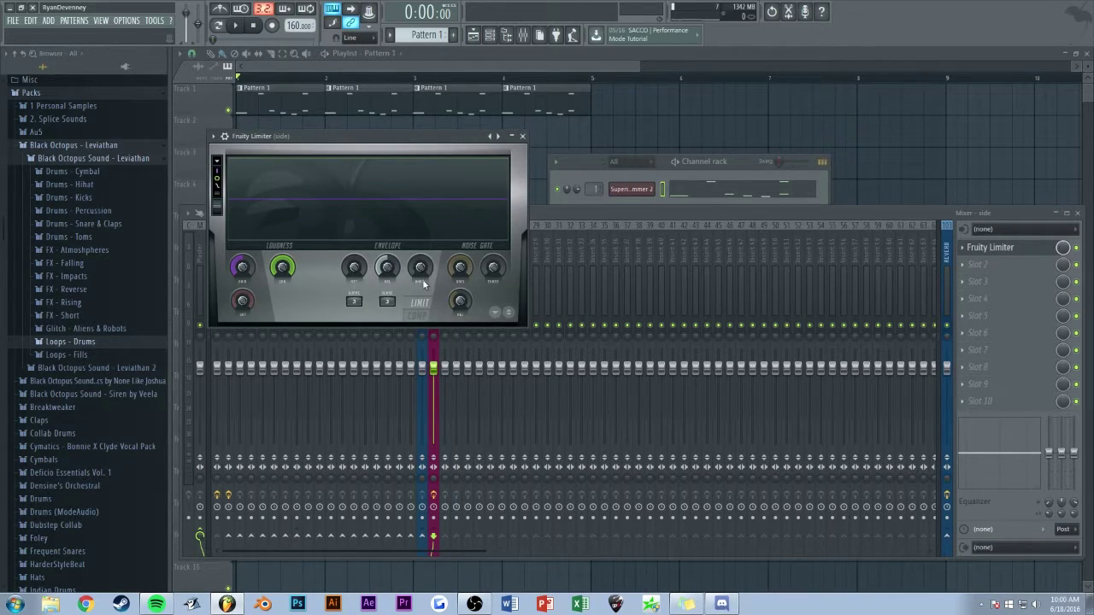
{"action": "left_click", "coordinate": [354, 300]}
{"action": "left_click", "coordinate": [407, 35]}
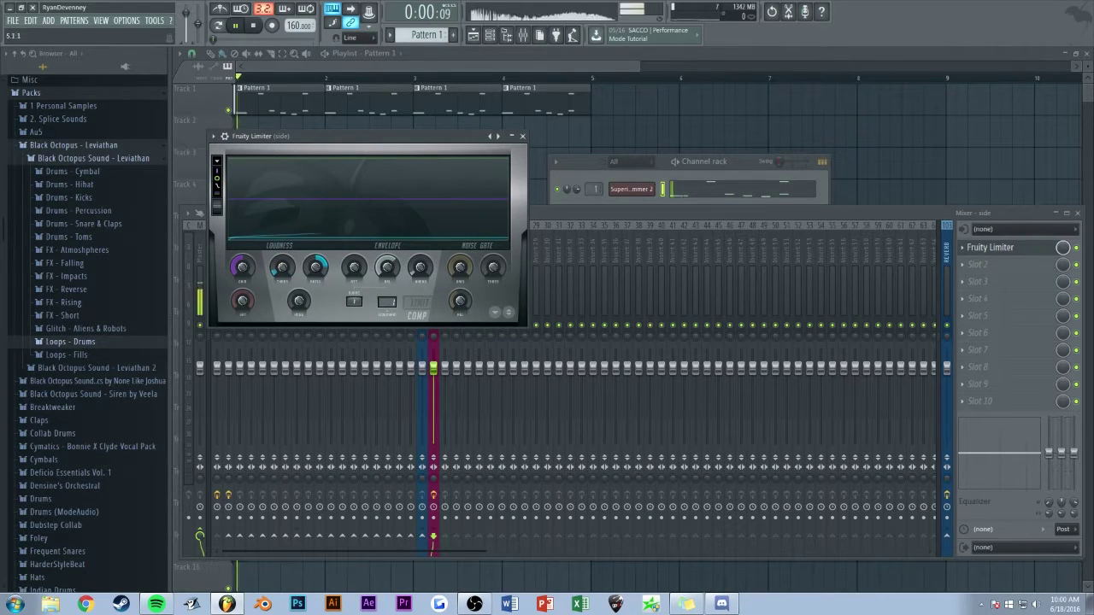
{"action": "left_click", "coordinate": [554, 209]}
{"action": "left_click", "coordinate": [411, 68]}
Rename mixer Insert 2 as SNARE and enable its send to the side track.
{"action": "scroll", "coordinate": [408, 67], "scroll_direction": "up", "scroll_amount": 1}
{"action": "scroll", "coordinate": [408, 67], "scroll_direction": "up", "scroll_amount": 1}
{"action": "scroll", "coordinate": [402, 66], "scroll_direction": "up", "scroll_amount": 1}
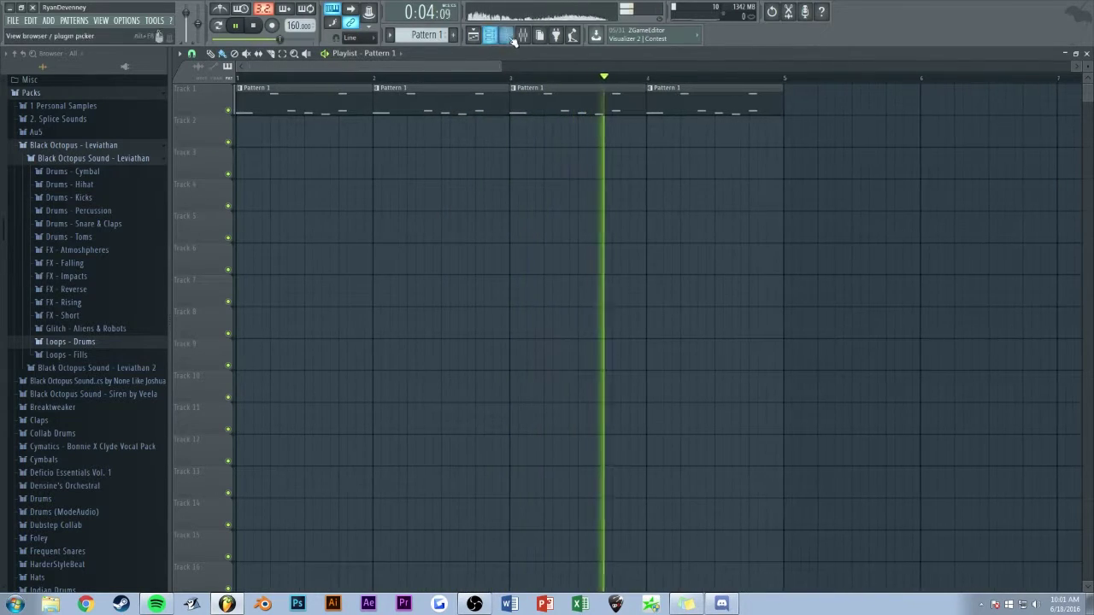
{"action": "left_click", "coordinate": [521, 36]}
{"action": "left_click", "coordinate": [227, 252]}
{"action": "key", "text": "F2"}
{"action": "type", "text": "SNA"}
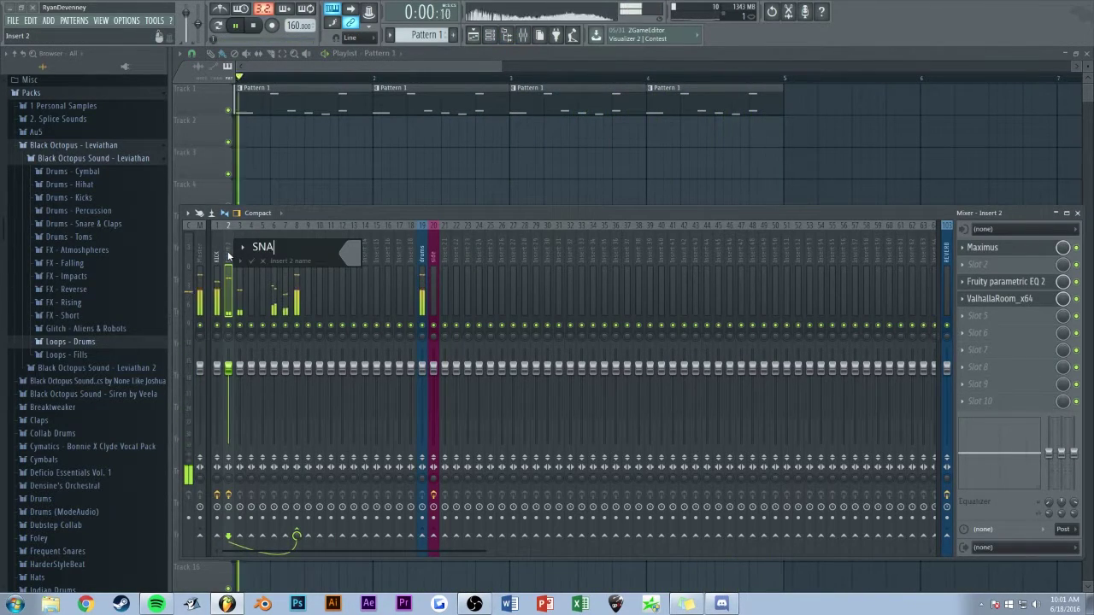
{"action": "type", "text": "RE"}
{"action": "key", "text": "Return"}
{"action": "left_click", "coordinate": [434, 537]}
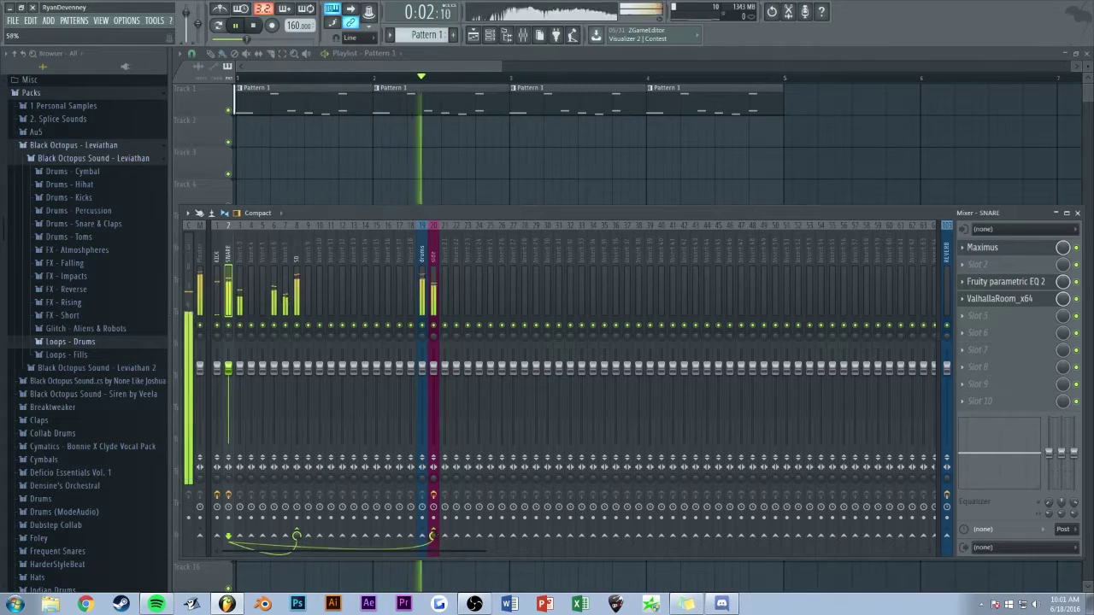
Set up a second Fruity Limiter on the side track as a compressor with sidechain input 2, adjust its ratio and play.
{"action": "left_click", "coordinate": [432, 256]}
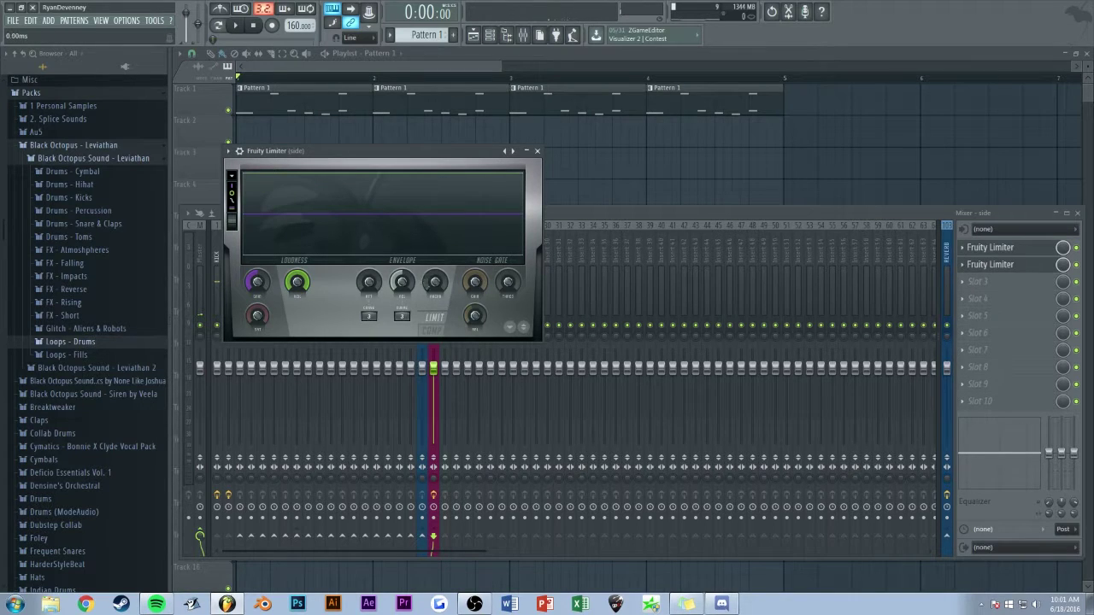
{"action": "left_click", "coordinate": [432, 331]}
{"action": "left_click", "coordinate": [426, 34]}
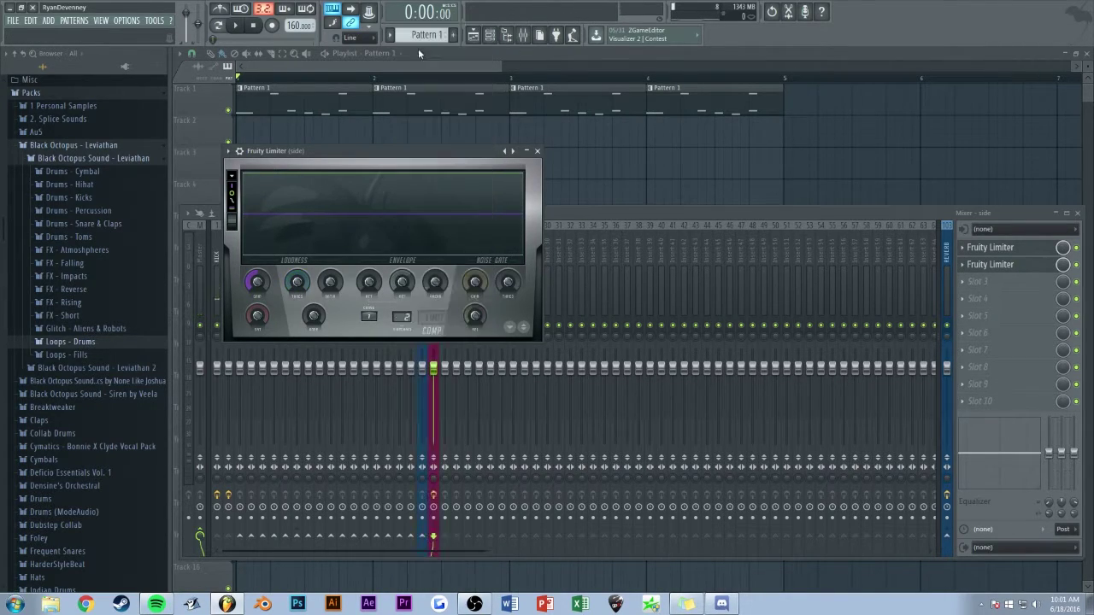
{"action": "left_click_drag", "start_coordinate": [332, 285], "coordinate": [332, 282]}
{"action": "key", "text": "space"}
{"action": "left_click", "coordinate": [294, 103]}
{"action": "key", "text": "space"}
Add D3 ghost notes at reduced velocity on steps 10, 12 and 15 of Pattern 1 and play it.
{"action": "double_click", "coordinate": [328, 92]}
{"action": "scroll", "coordinate": [330, 92], "scroll_direction": "down", "scroll_amount": 3}
{"action": "key", "text": "space"}
{"action": "key", "text": "space"}
{"action": "left_click", "coordinate": [521, 393]}
{"action": "left_click_drag", "start_coordinate": [521, 392], "coordinate": [499, 393]}
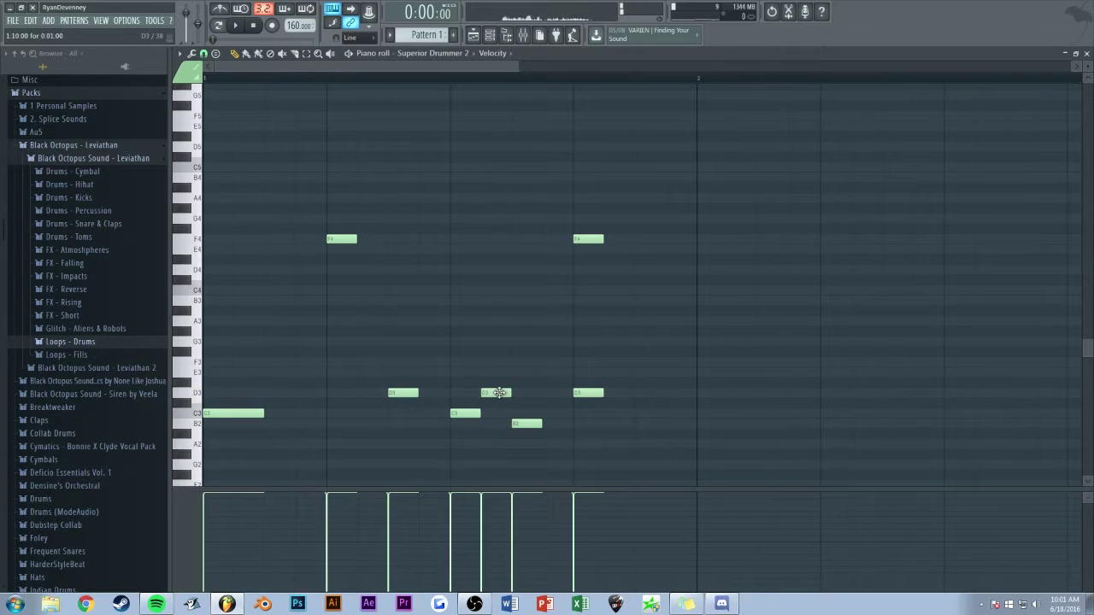
{"action": "left_click", "coordinate": [548, 393]}
{"action": "key", "text": "space"}
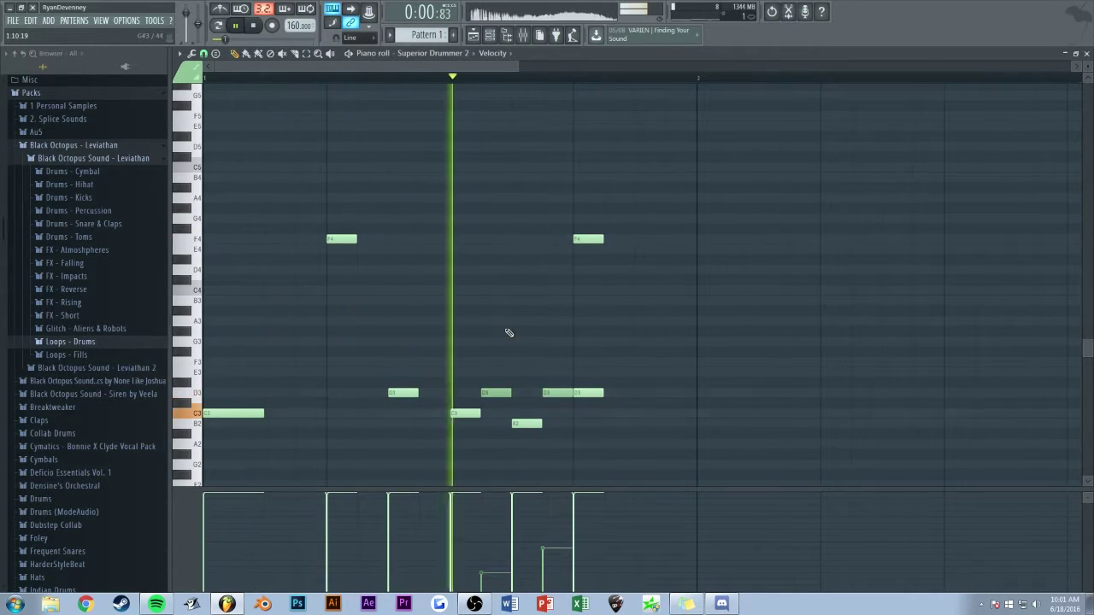
{"action": "left_click", "coordinate": [645, 393]}
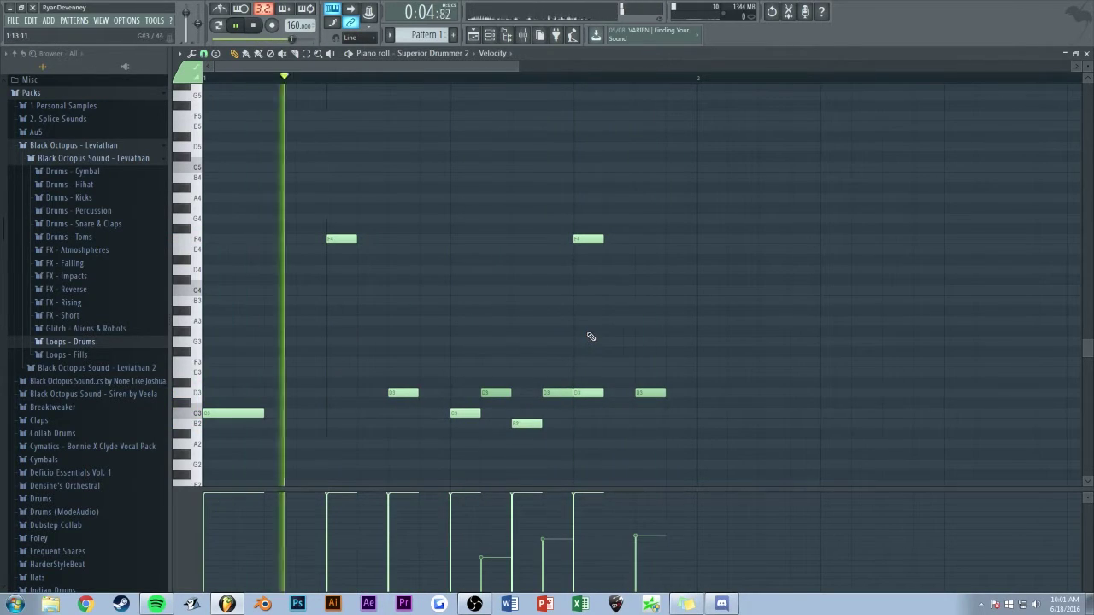
{"action": "key", "text": "space"}
Close the piano roll and delete the Pattern 1 clips in bars 2 and 4 of the playlist.
{"action": "key", "text": "Escape"}
{"action": "key", "text": "Escape"}
{"action": "right_click", "coordinate": [430, 89]}
{"action": "right_click", "coordinate": [680, 100]}
Duplicate Pattern 1's first bar of notes into bar 2 in the piano roll and play the result.
{"action": "double_click", "coordinate": [577, 100]}
{"action": "scroll", "coordinate": [477, 78], "scroll_direction": "down", "scroll_amount": 3}
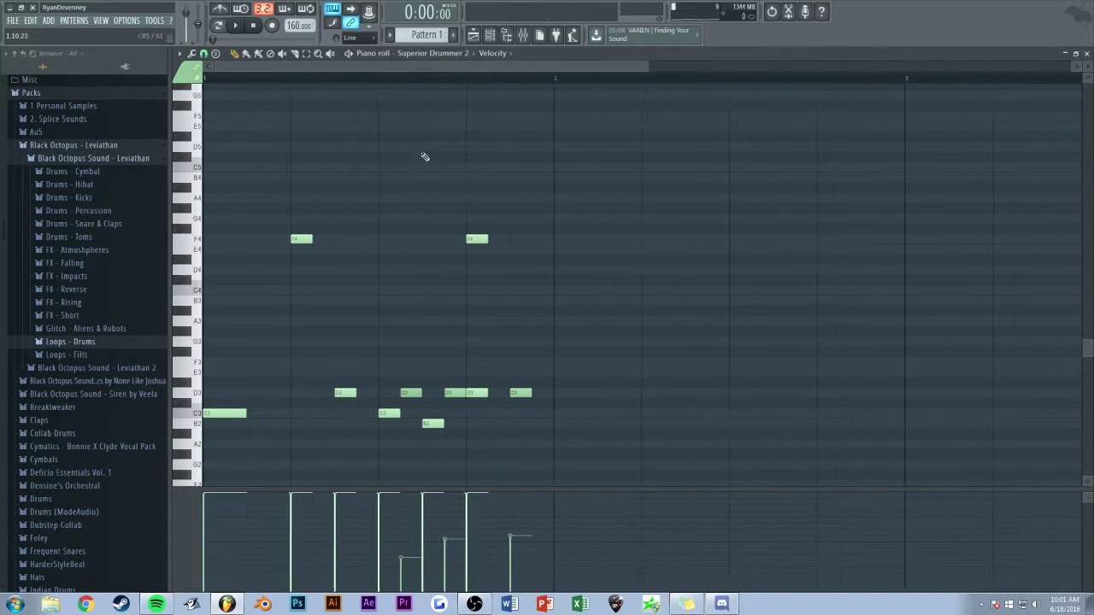
{"action": "key", "text": "ctrl+b"}
{"action": "left_click_drag", "start_coordinate": [558, 416], "coordinate": [580, 416]}
{"action": "key", "text": "ctrl+d"}
{"action": "key", "text": "space"}
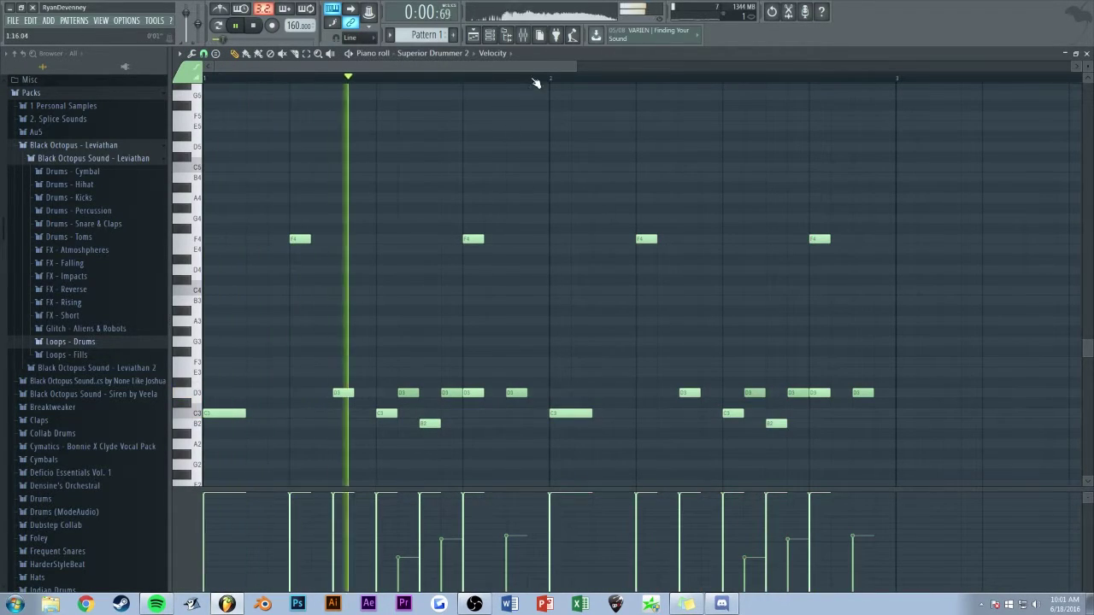
Add a full-velocity D3 note on step 3 of Pattern 1's second bar and play the pattern.
{"action": "scroll", "coordinate": [534, 78], "scroll_direction": "down", "scroll_amount": 1}
{"action": "key", "text": "space"}
{"action": "left_click", "coordinate": [510, 395]}
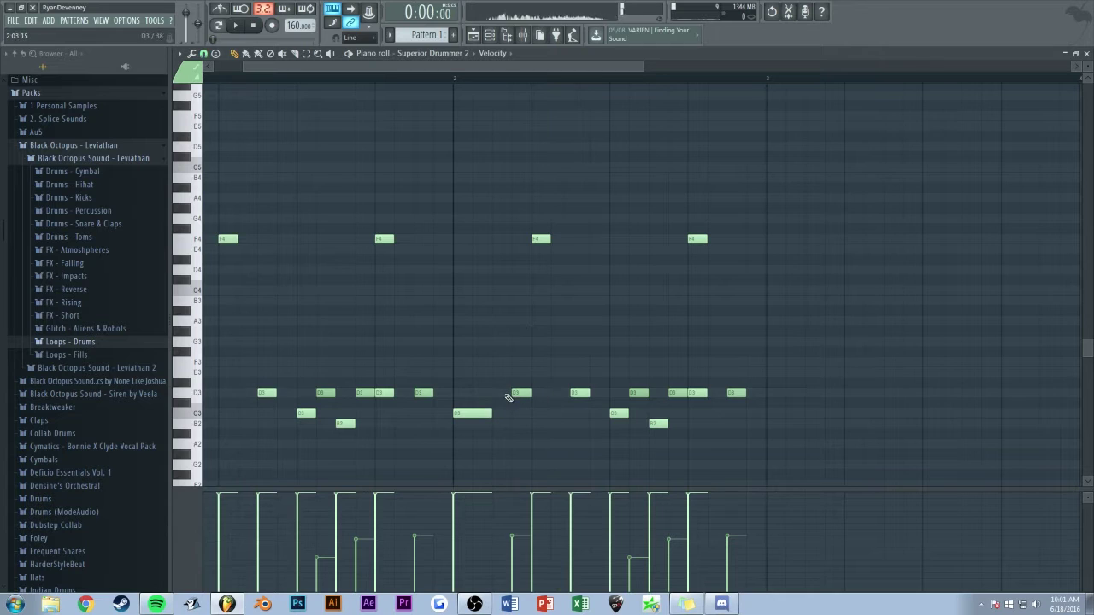
{"action": "left_click_drag", "start_coordinate": [517, 393], "coordinate": [499, 394]}
{"action": "key", "text": "space"}
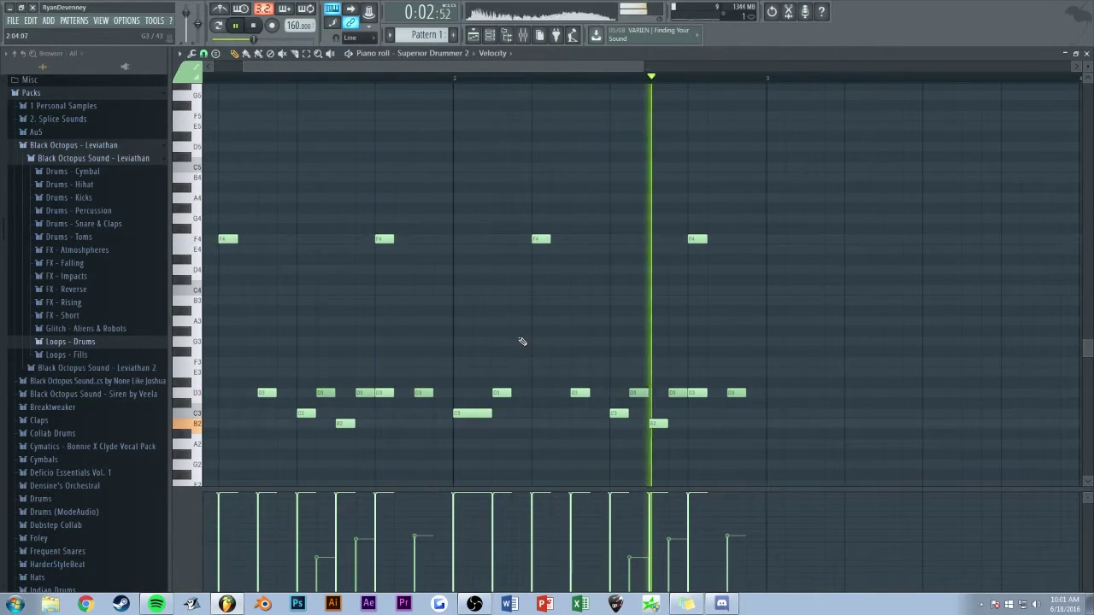
Move the D3 note on step 15 of bar 2 down to B2, raise it to full velocity and play the pattern.
{"action": "key", "text": "space"}
{"action": "left_click_drag", "start_coordinate": [733, 392], "coordinate": [734, 420]}
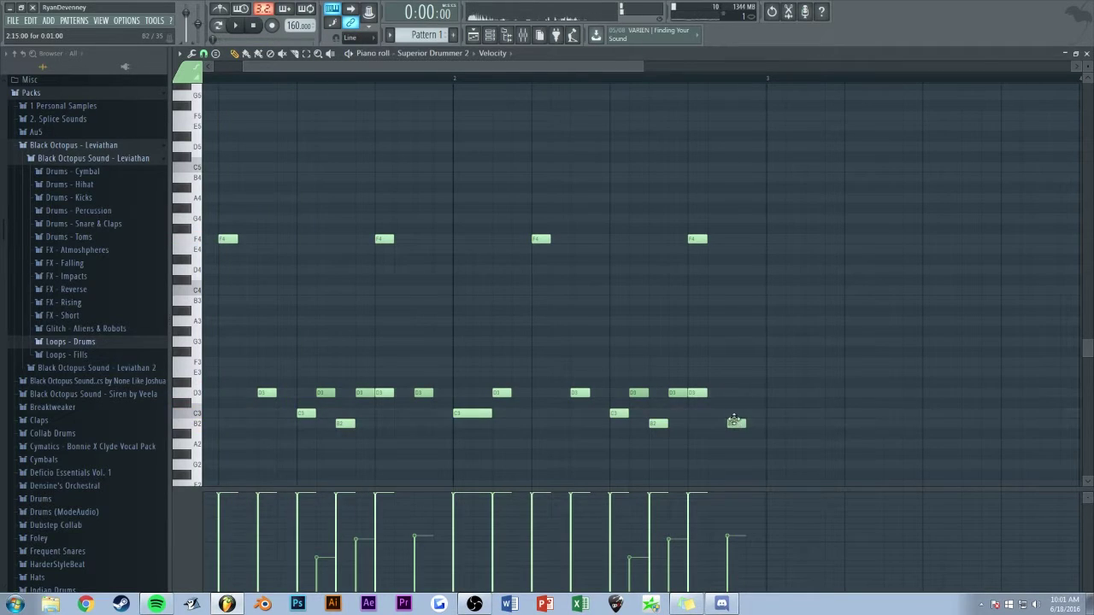
{"action": "key", "text": "space"}
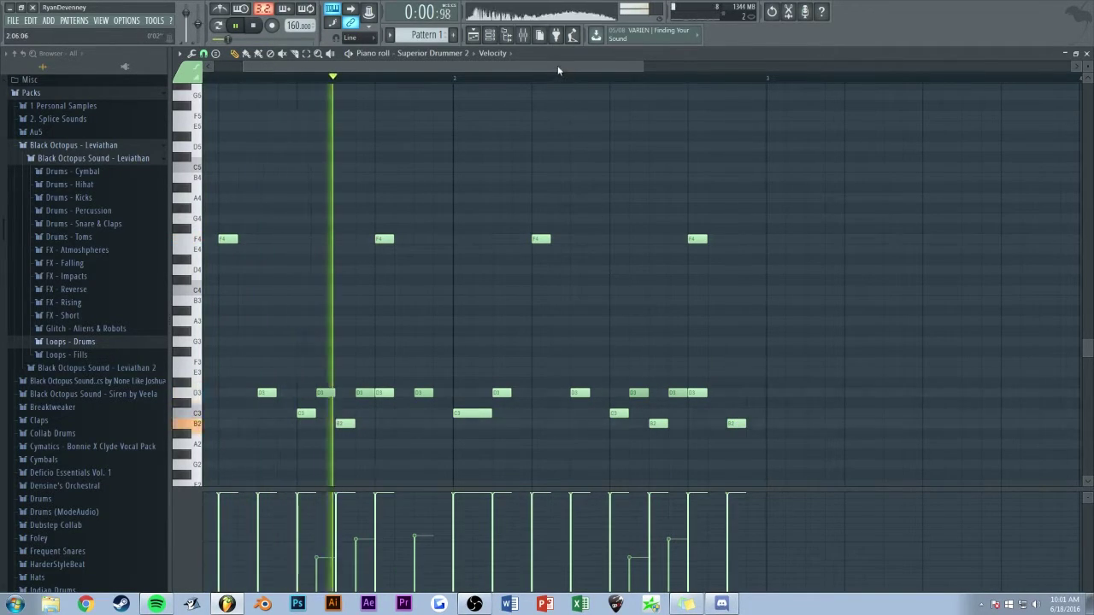
{"action": "scroll", "coordinate": [501, 155], "scroll_direction": "down", "scroll_amount": 2}
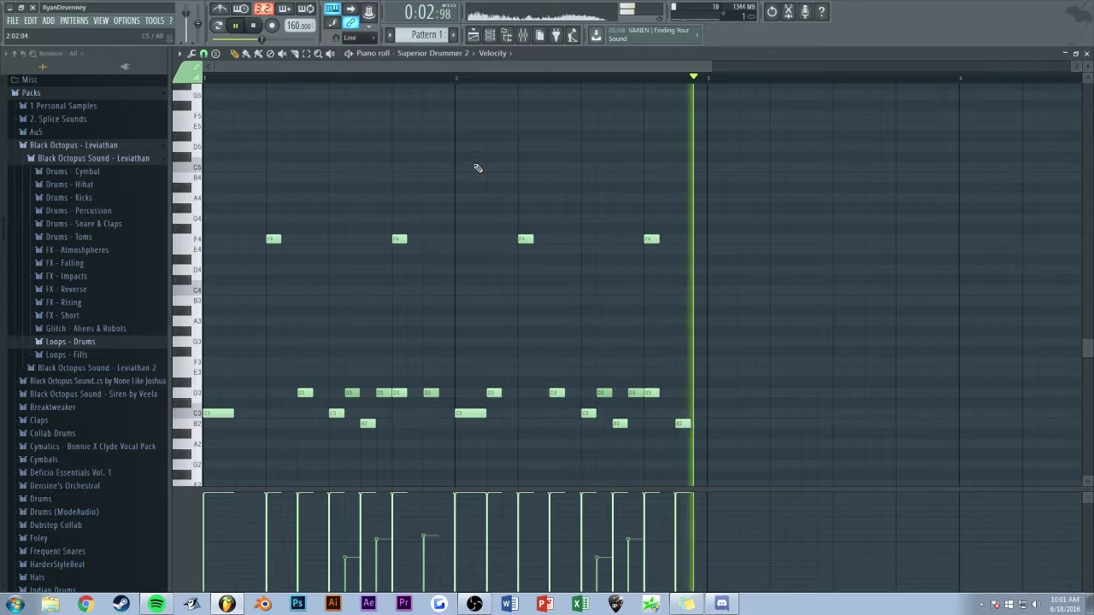
{"action": "scroll", "coordinate": [483, 137], "scroll_direction": "up", "scroll_amount": 2}
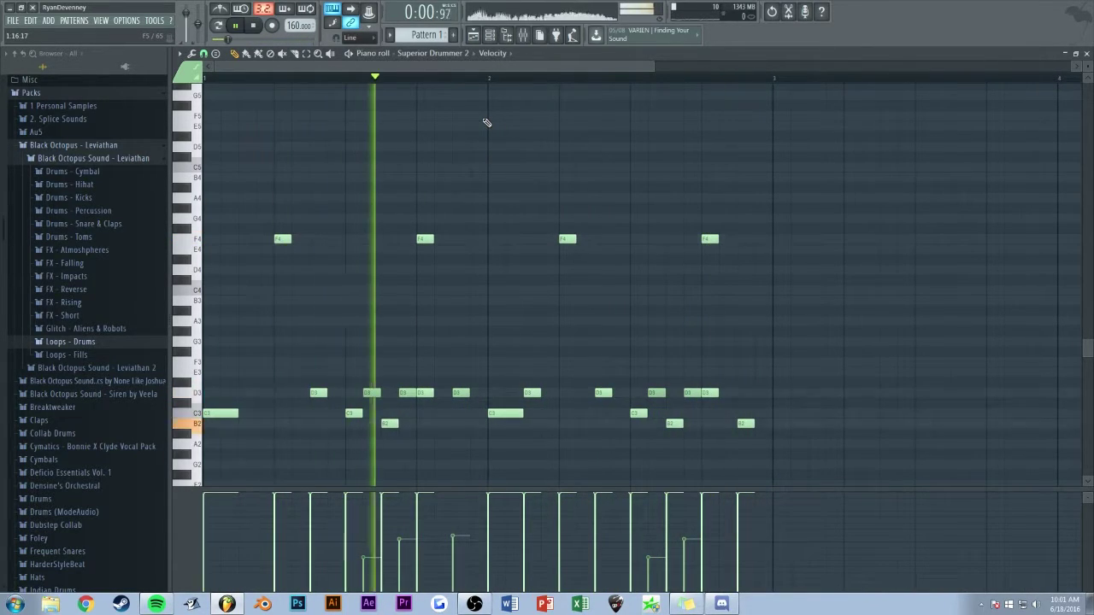
Close the piano roll, return to the playlist and bring up the channel rack.
{"action": "key", "text": "Escape"}
{"action": "key", "text": "Escape"}
{"action": "scroll", "coordinate": [457, 74], "scroll_direction": "down", "scroll_amount": 1}
{"action": "key", "text": "space"}
{"action": "key", "text": "F6"}
{"action": "left_click_drag", "start_coordinate": [453, 65], "coordinate": [451, 163]}
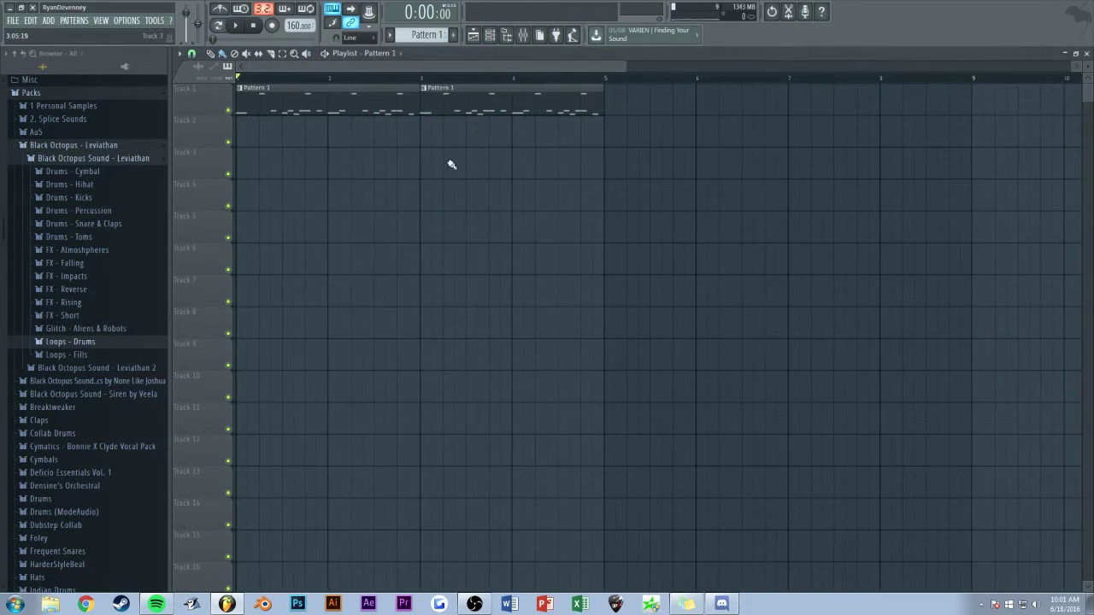
{"action": "left_click", "coordinate": [527, 37]}
{"action": "left_click_drag", "start_coordinate": [459, 216], "coordinate": [452, 219]}
{"action": "left_click_drag", "start_coordinate": [495, 66], "coordinate": [491, 41]}
{"action": "key", "text": "space"}
{"action": "left_click", "coordinate": [480, 36]}
{"action": "left_click", "coordinate": [481, 37]}
{"action": "left_click", "coordinate": [488, 37]}
{"action": "key", "text": "space"}
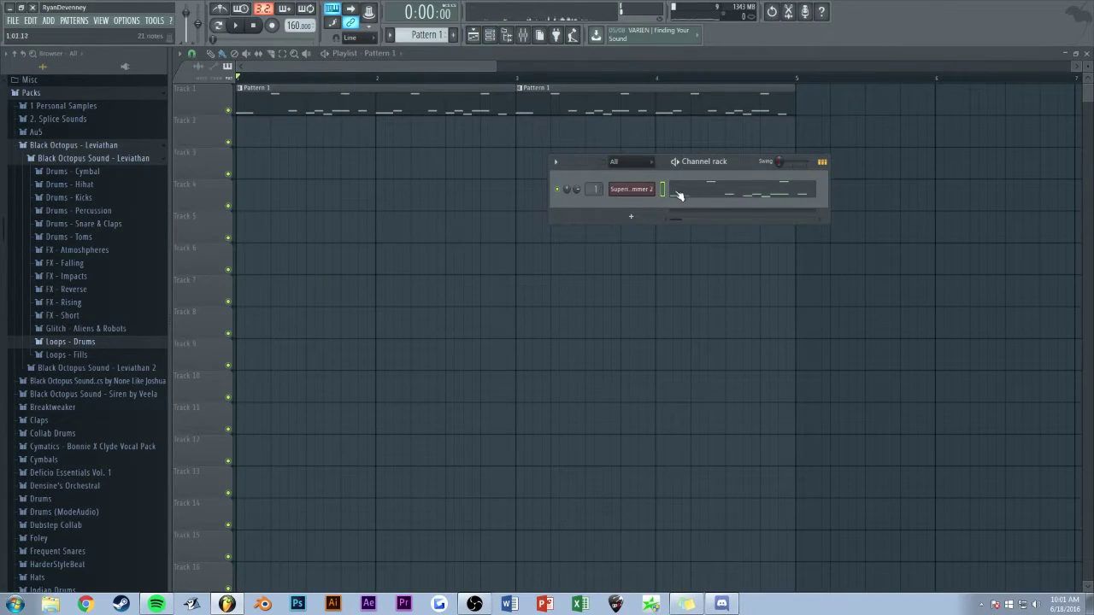
Create Pattern 2, add a Harmor channel and route it to mixer track 21.
{"action": "key", "text": "F4"}
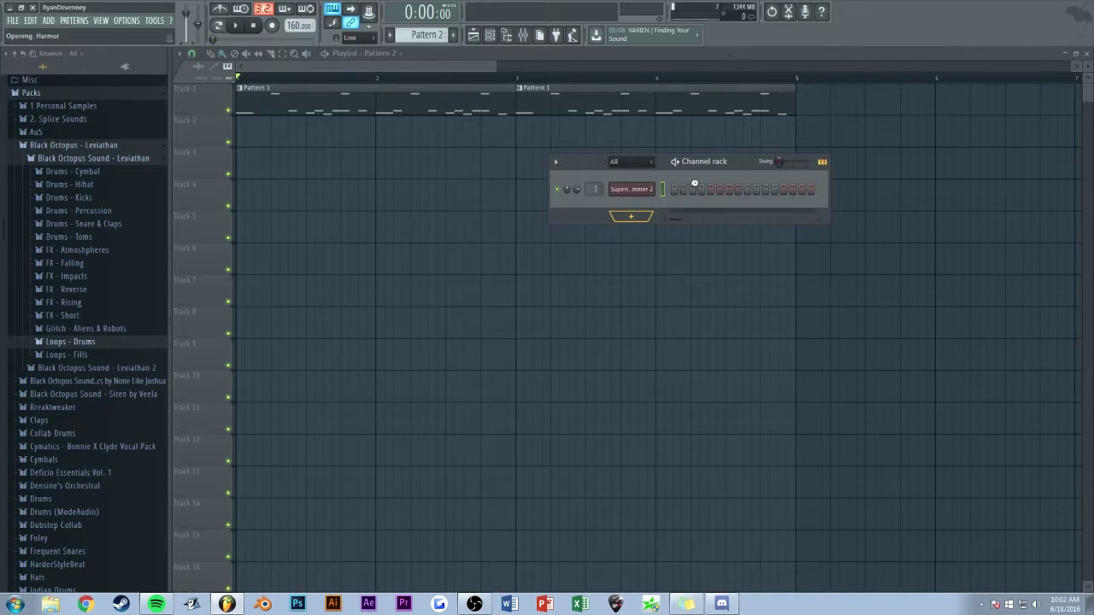
{"action": "double_click", "coordinate": [837, 215]}
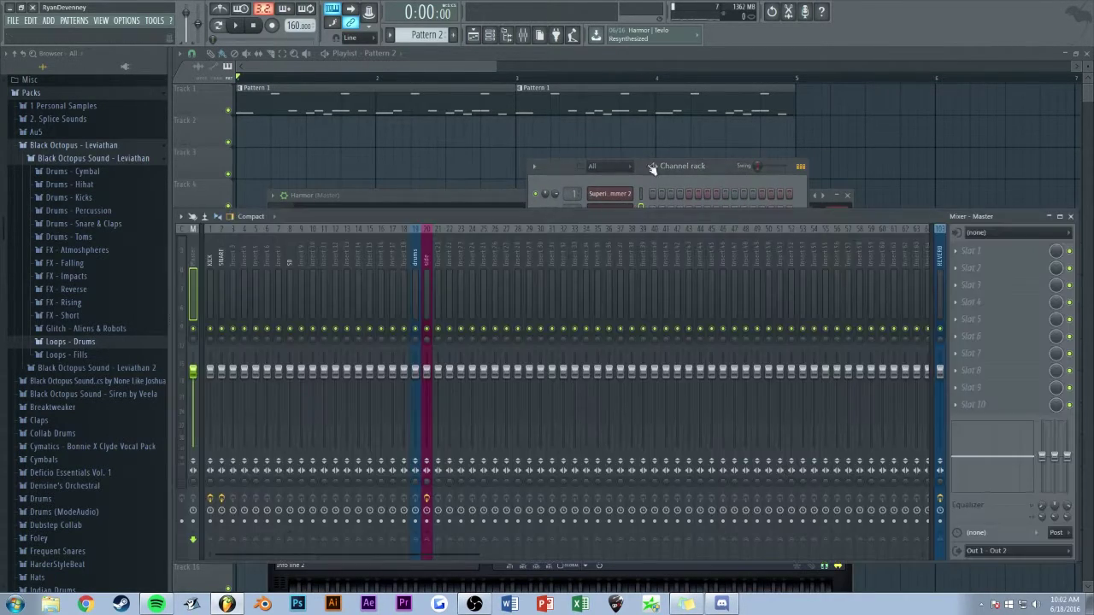
{"action": "left_click_drag", "start_coordinate": [632, 216], "coordinate": [632, 195]}
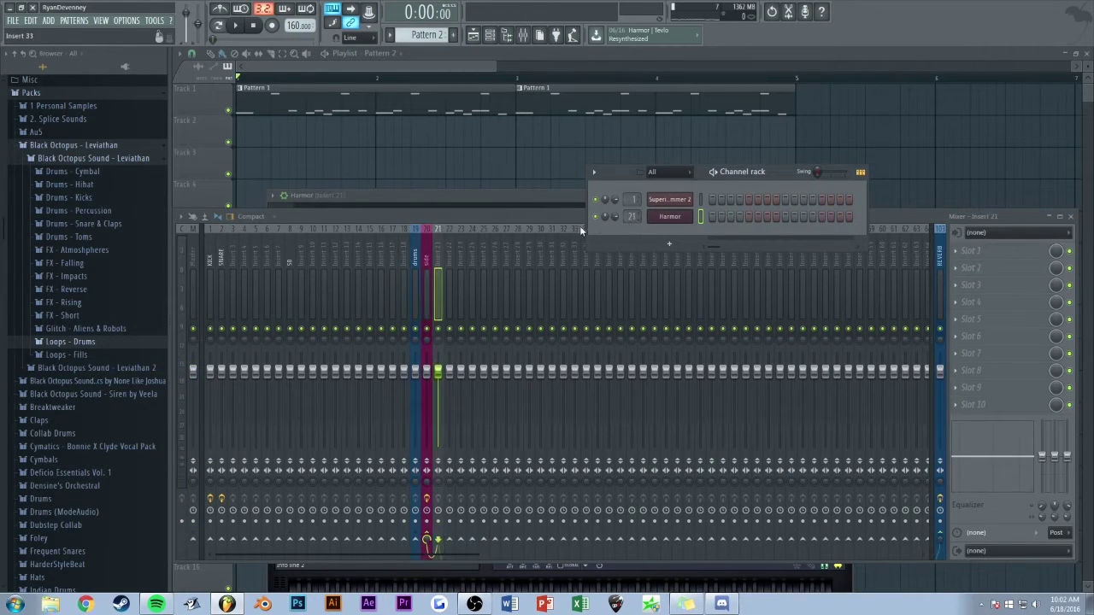
{"action": "scroll", "coordinate": [629, 217], "scroll_direction": "up", "scroll_amount": 2}
{"action": "scroll", "coordinate": [628, 217], "scroll_direction": "down", "scroll_amount": 2}
Load the Sub preset in Harmor and name its mixer track "sub".
{"action": "left_click", "coordinate": [664, 217]}
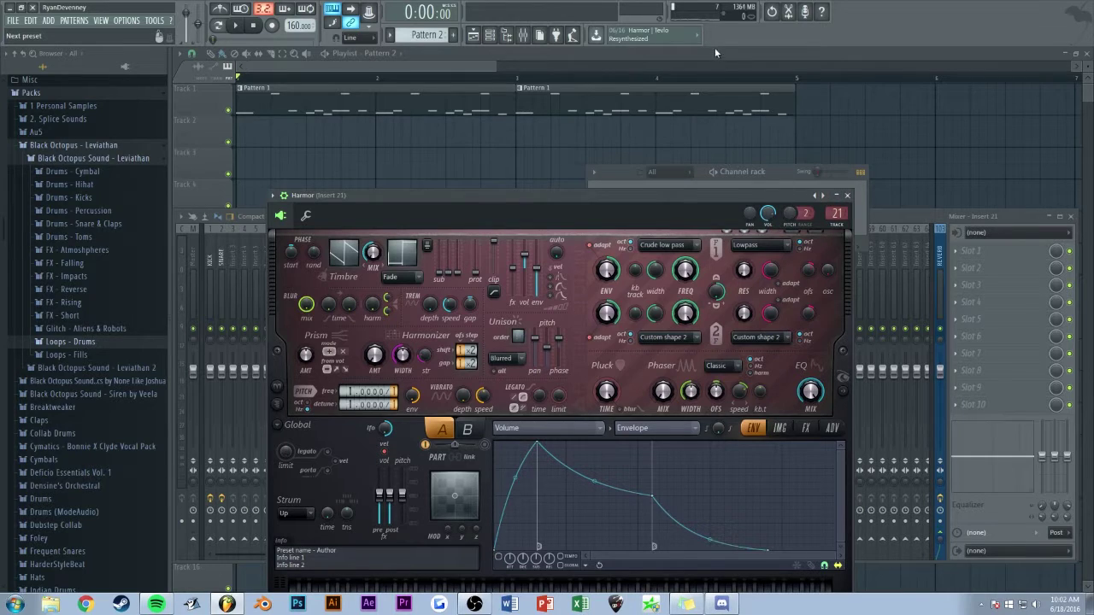
{"action": "key", "text": "z"}
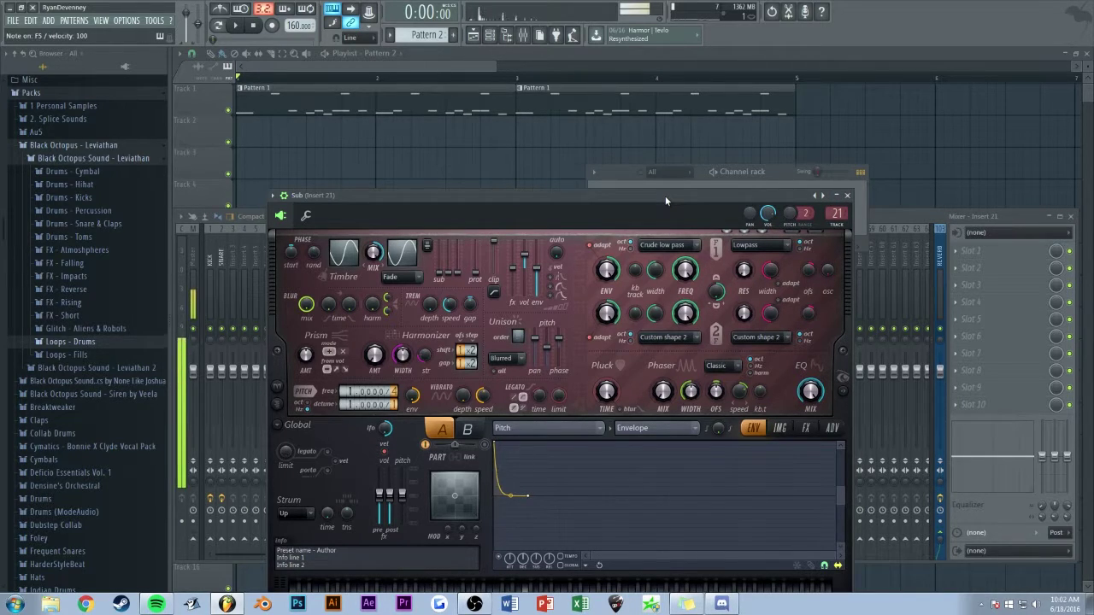
{"action": "left_click", "coordinate": [773, 177]}
{"action": "left_click", "coordinate": [887, 218]}
{"action": "middle_click", "coordinate": [440, 262]}
{"action": "type", "text": "sub"}
{"action": "key", "text": "Return"}
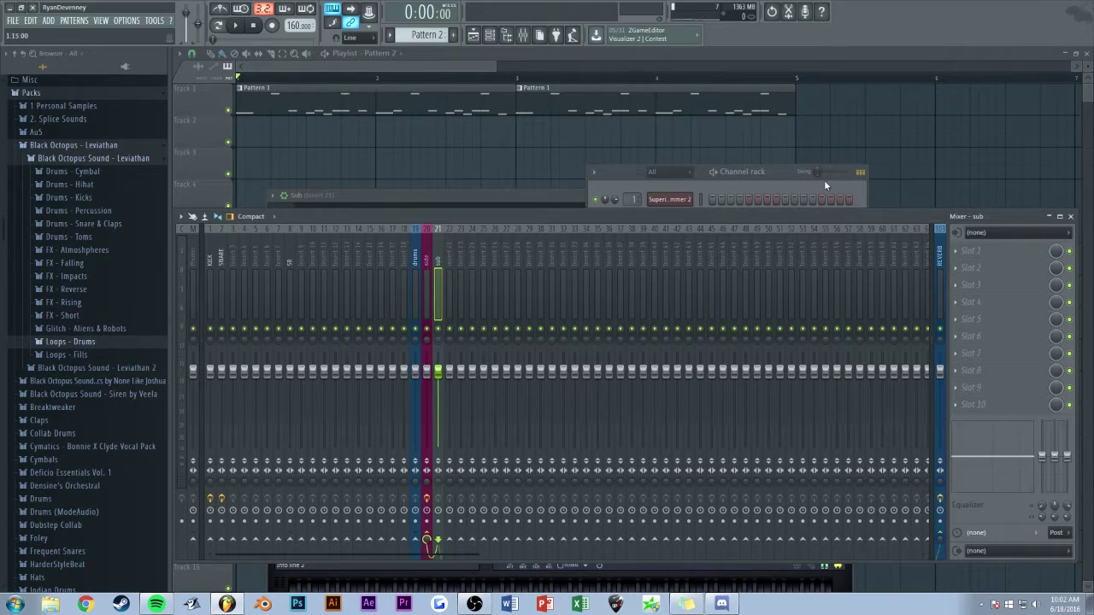
Add a second Harmor channel routed to mixer track 22 and name that track "arp".
{"action": "left_click", "coordinate": [767, 175]}
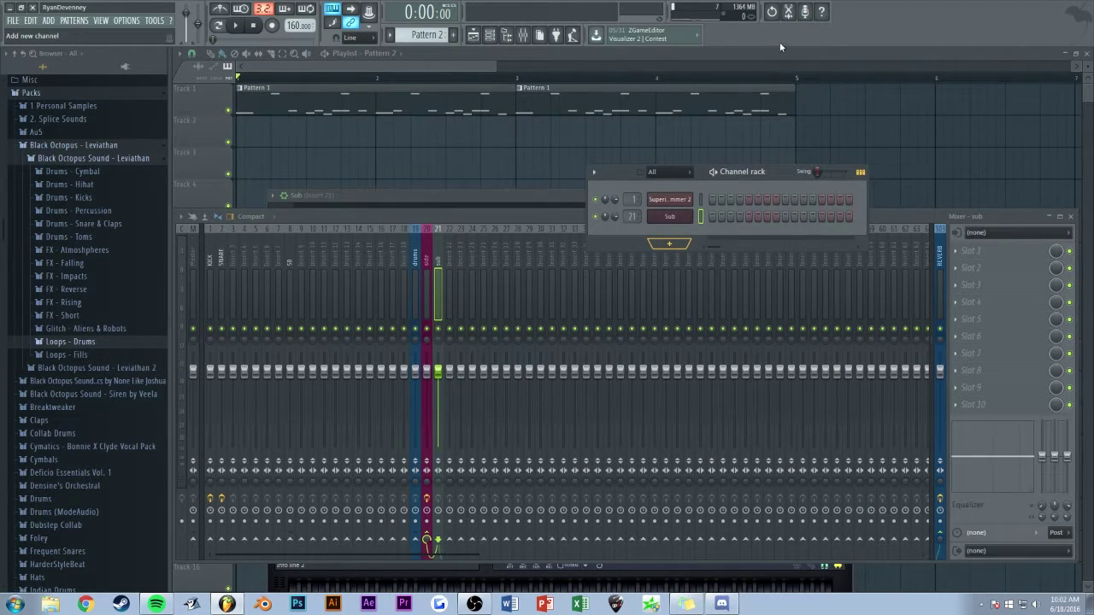
{"action": "left_click", "coordinate": [778, 175]}
{"action": "double_click", "coordinate": [633, 233]}
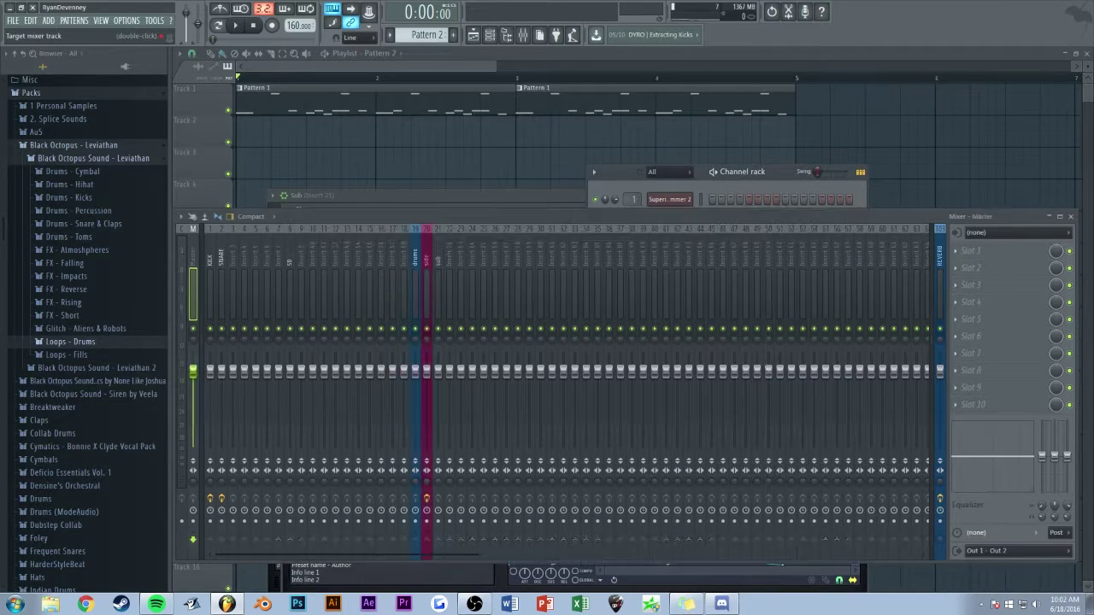
{"action": "left_click_drag", "start_coordinate": [780, 171], "coordinate": [817, 161]}
{"action": "left_click_drag", "start_coordinate": [669, 225], "coordinate": [669, 204]}
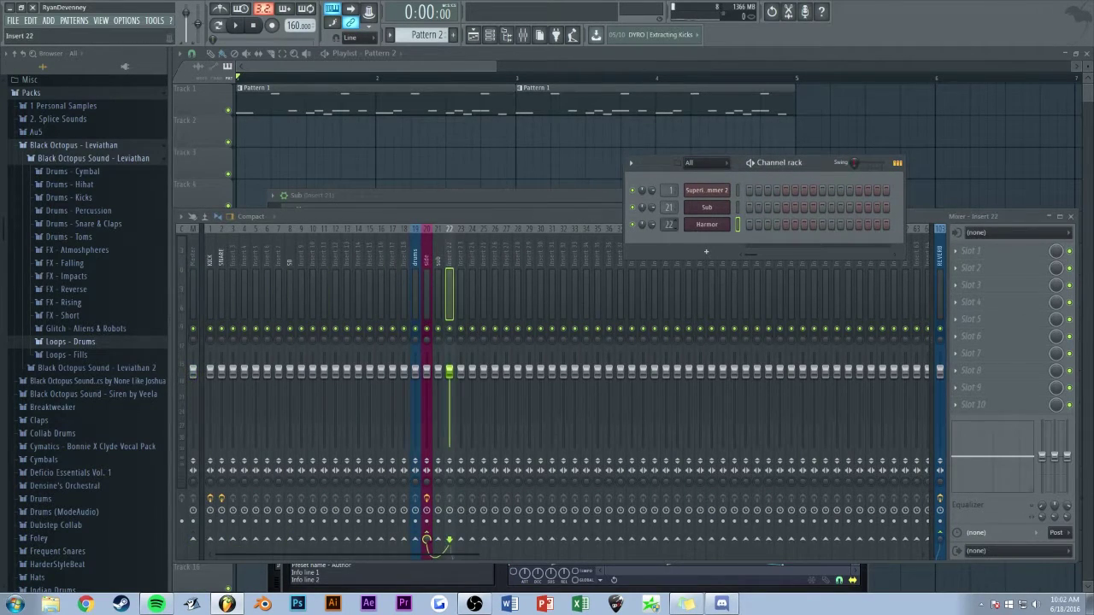
{"action": "double_click", "coordinate": [450, 261]}
{"action": "key", "text": "Return"}
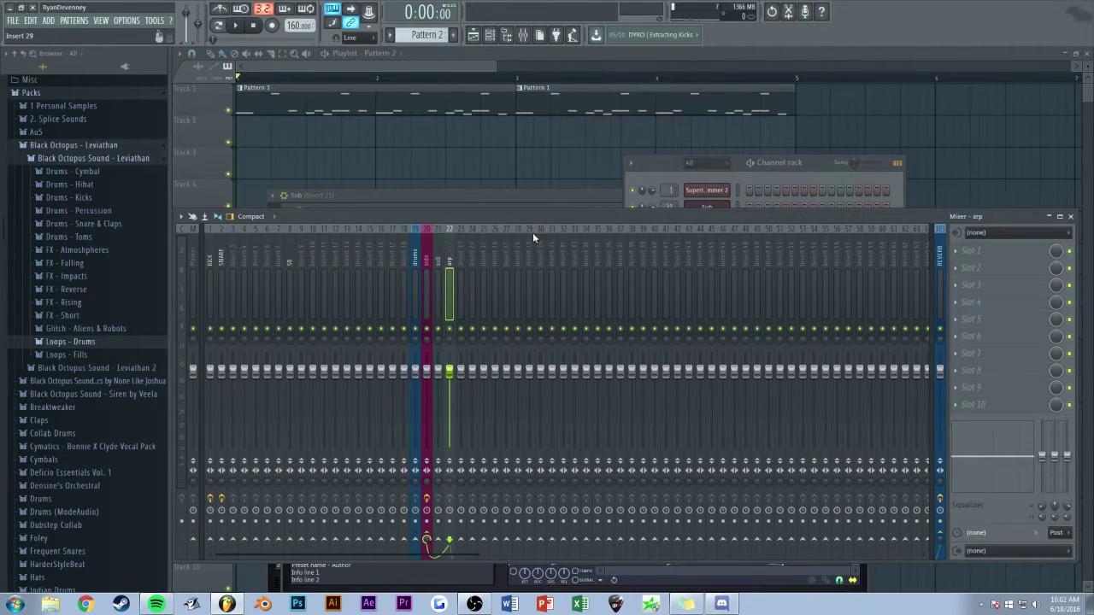
Lower the arp mixer track's fader during playback and place a Pattern 2 clip in bar 1 of Track 2.
{"action": "left_click_drag", "start_coordinate": [820, 160], "coordinate": [837, 151]}
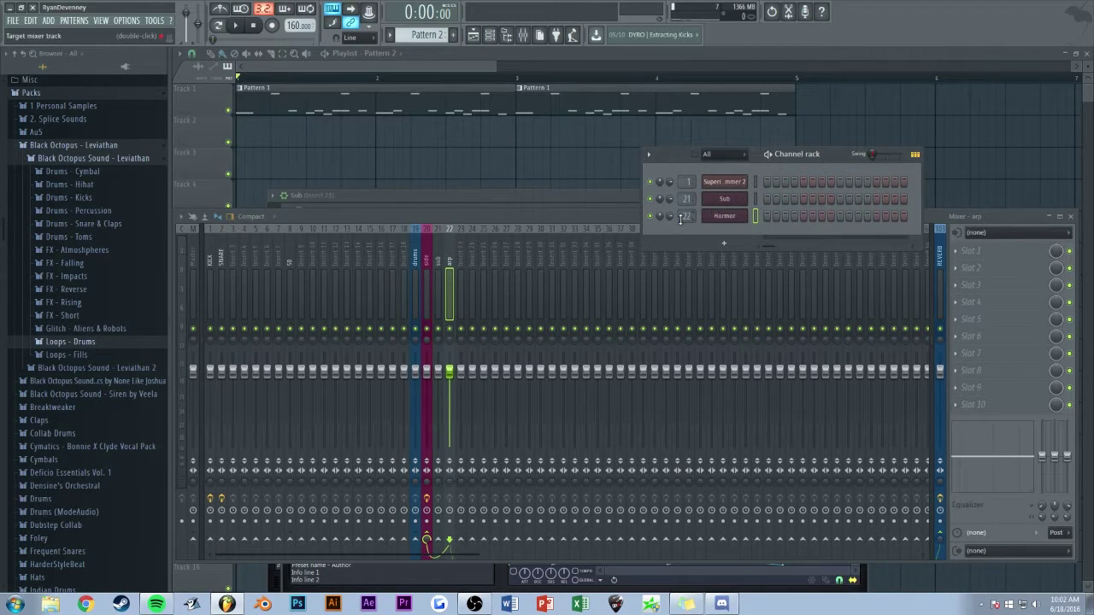
{"action": "key", "text": "space"}
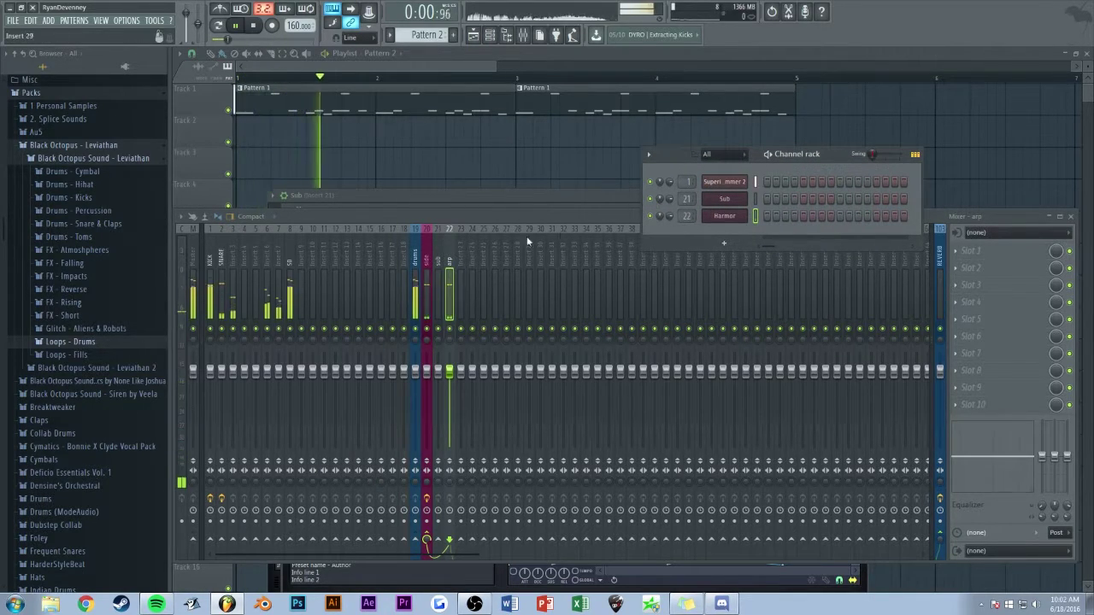
{"action": "left_click_drag", "start_coordinate": [450, 370], "coordinate": [451, 405]}
{"action": "key", "text": "space"}
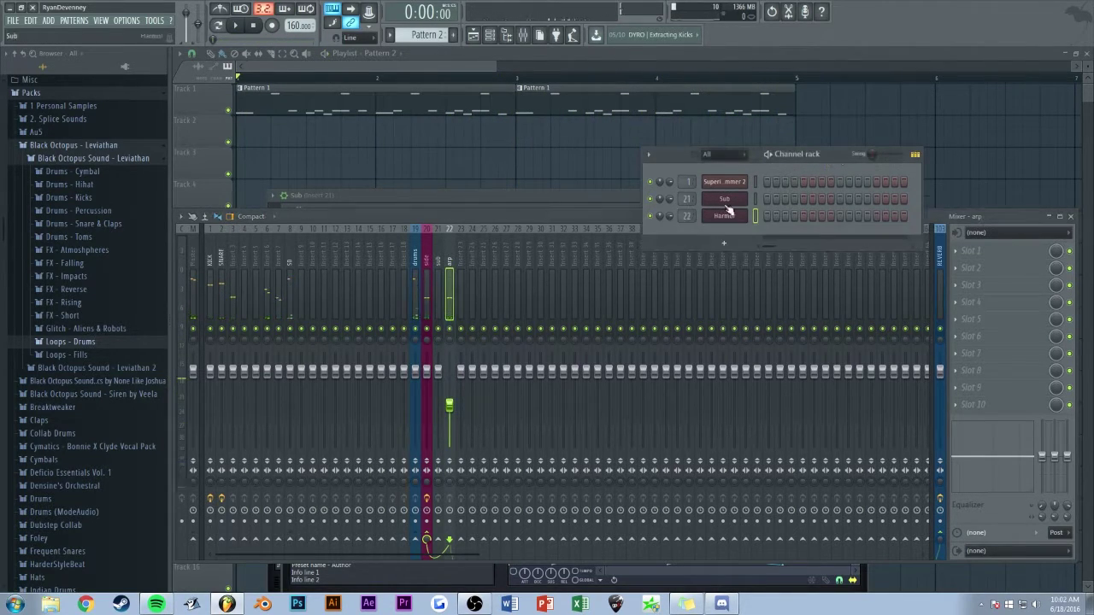
{"action": "left_click_drag", "start_coordinate": [318, 142], "coordinate": [286, 140]}
{"action": "key", "text": "F6"}
Open the second Harmor and set its pitch frequency to 2.0000 and its pluck time to about 32%.
{"action": "left_click", "coordinate": [745, 217]}
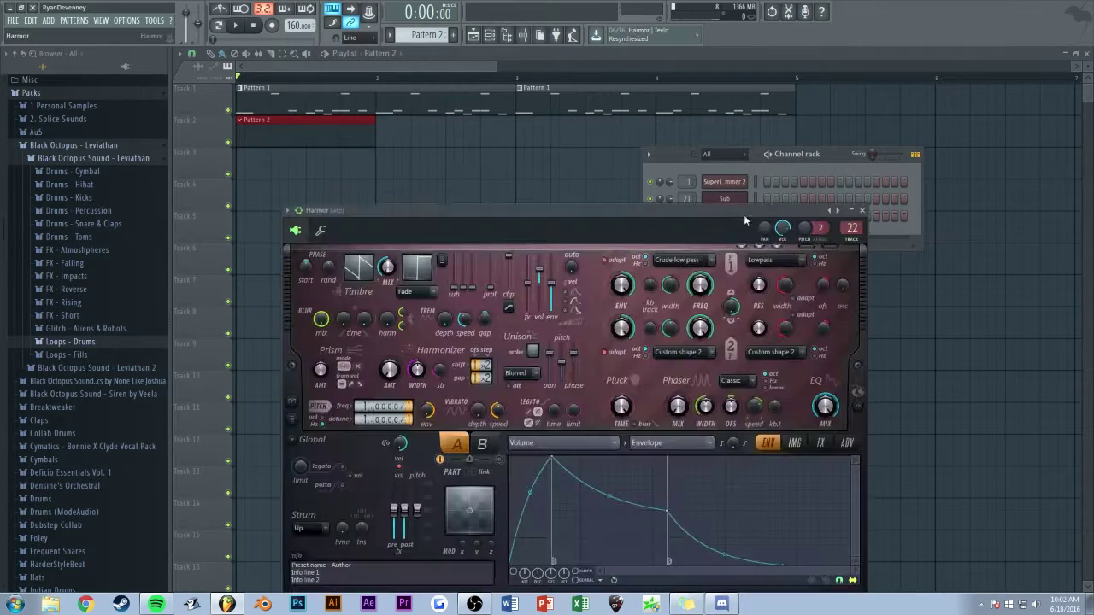
{"action": "left_click", "coordinate": [324, 231]}
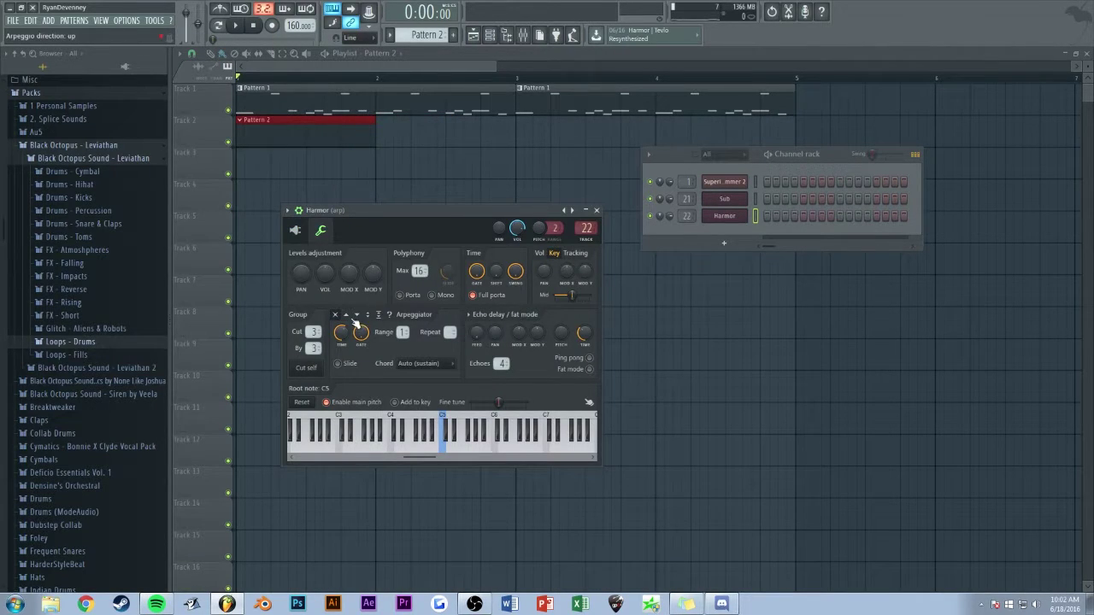
{"action": "left_click", "coordinate": [295, 230]}
{"action": "left_click_drag", "start_coordinate": [438, 208], "coordinate": [398, 134]}
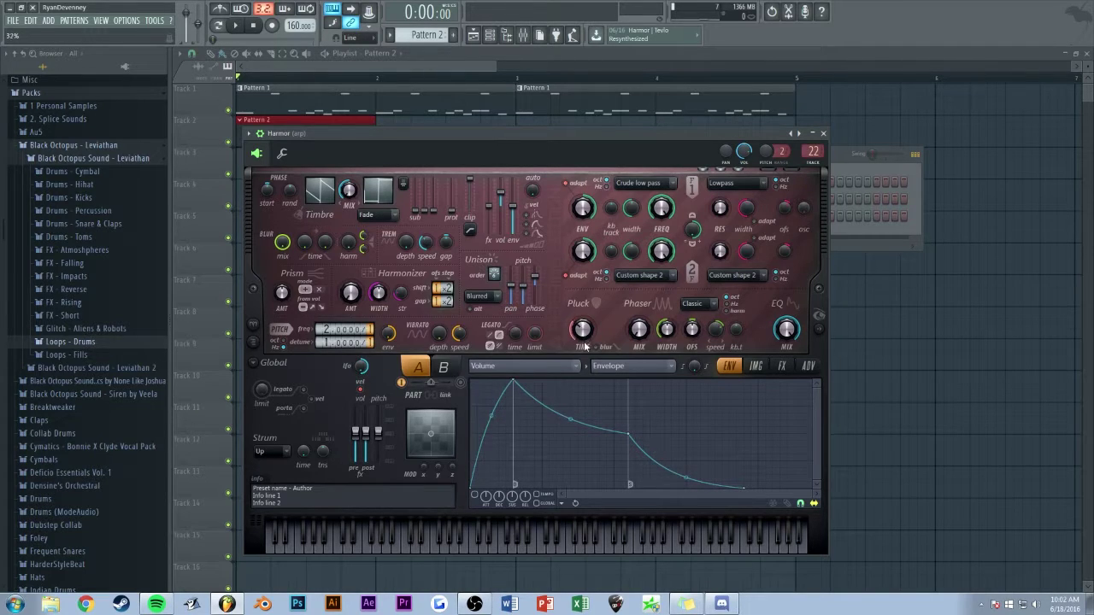
Reshape the arp Harmor's pluck shape with two added points forming a plateau, and adjust its built-in effects.
{"action": "left_click", "coordinate": [595, 305]}
{"action": "key", "text": "z"}
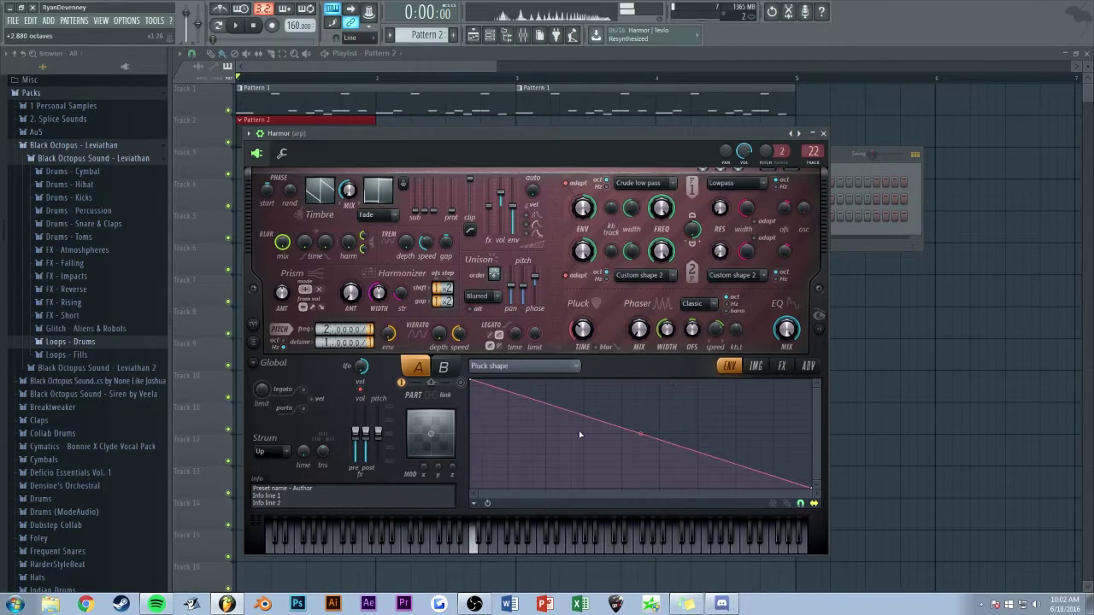
{"action": "right_click", "coordinate": [570, 435]}
{"action": "right_click", "coordinate": [738, 410]}
{"action": "left_click_drag", "start_coordinate": [738, 410], "coordinate": [783, 414]}
{"action": "left_click_drag", "start_coordinate": [575, 436], "coordinate": [535, 417]}
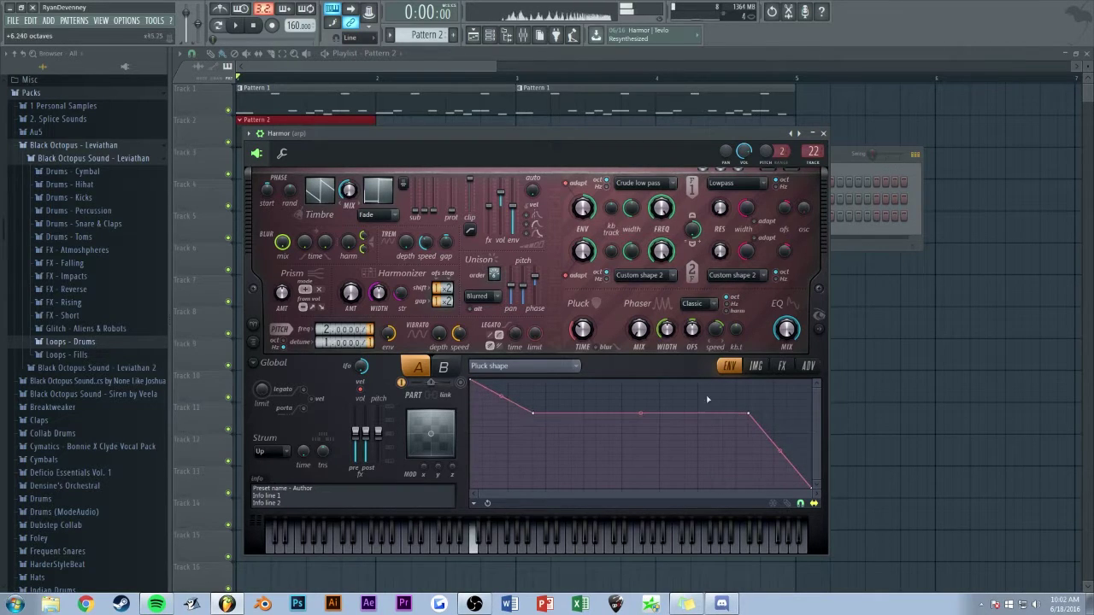
{"action": "left_click", "coordinate": [781, 366]}
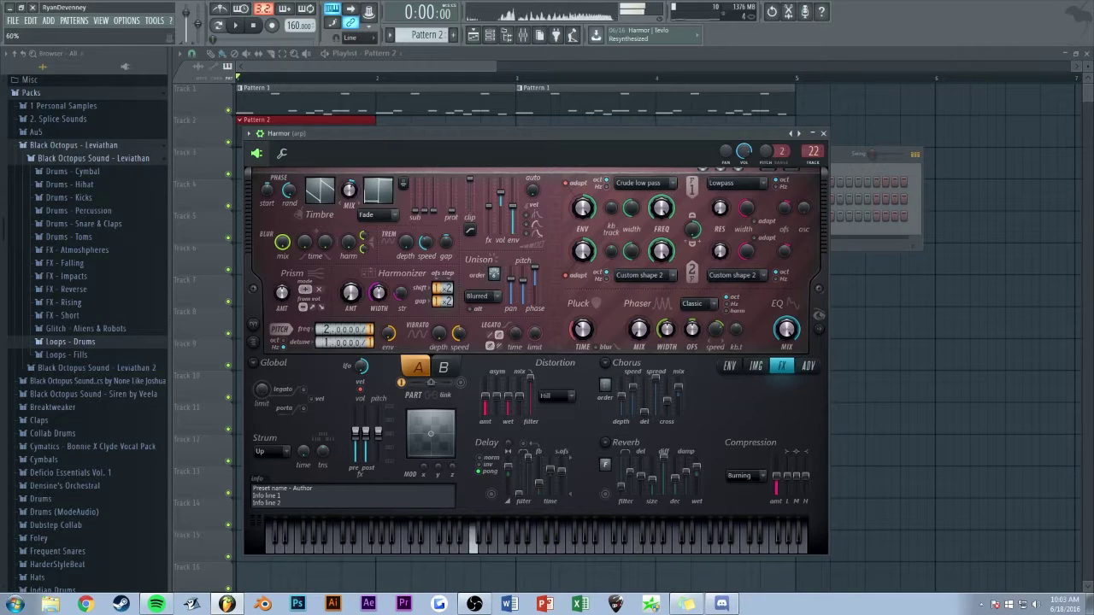
Open Pattern 2's piano roll for the arp Harmor and draw a G3 note lasting the whole first bar.
{"action": "left_click", "coordinate": [824, 133]}
{"action": "double_click", "coordinate": [339, 122]}
{"action": "key", "text": "F7"}
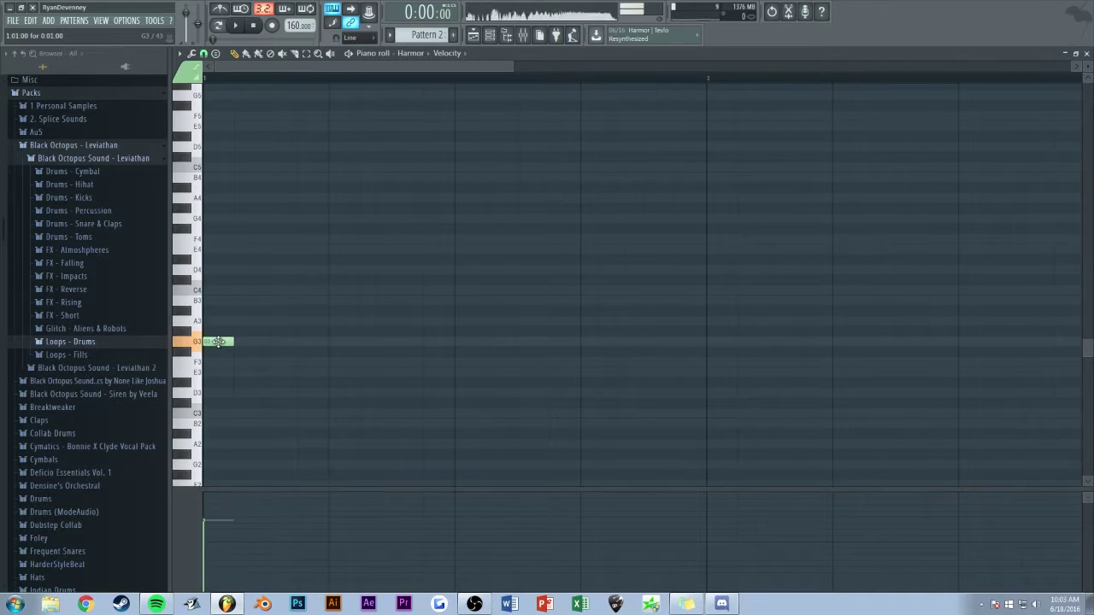
{"action": "left_click_drag", "start_coordinate": [313, 342], "coordinate": [657, 344]}
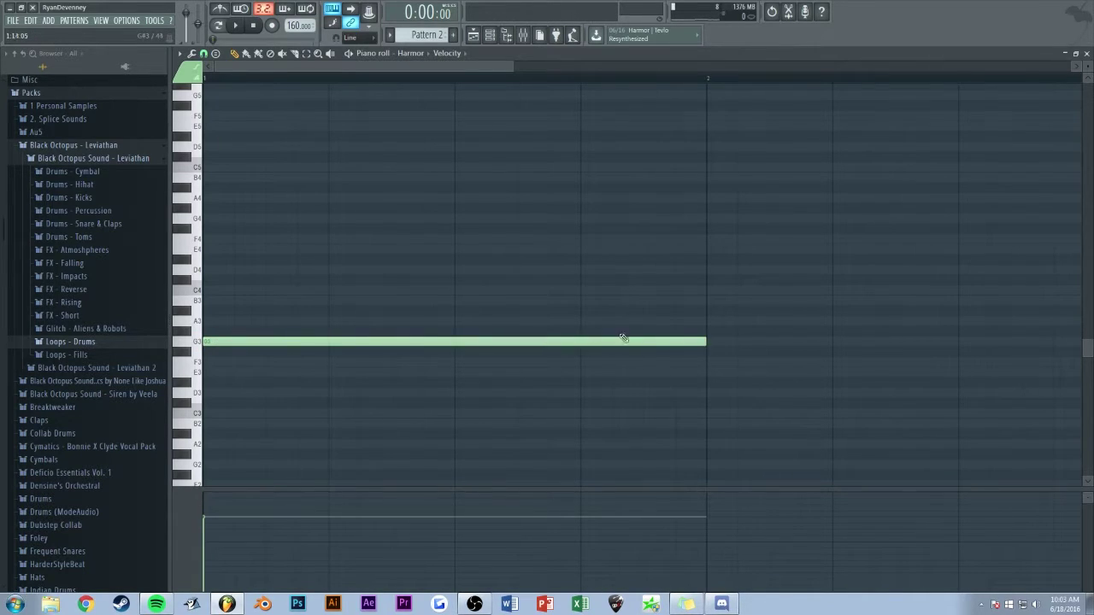
Add full-bar A#3 and D4 notes above the G3, and raise the A#3 by one octave.
{"action": "scroll", "coordinate": [513, 333], "scroll_direction": "up", "scroll_amount": 3}
{"action": "left_click", "coordinate": [224, 372]}
{"action": "left_click", "coordinate": [221, 332]}
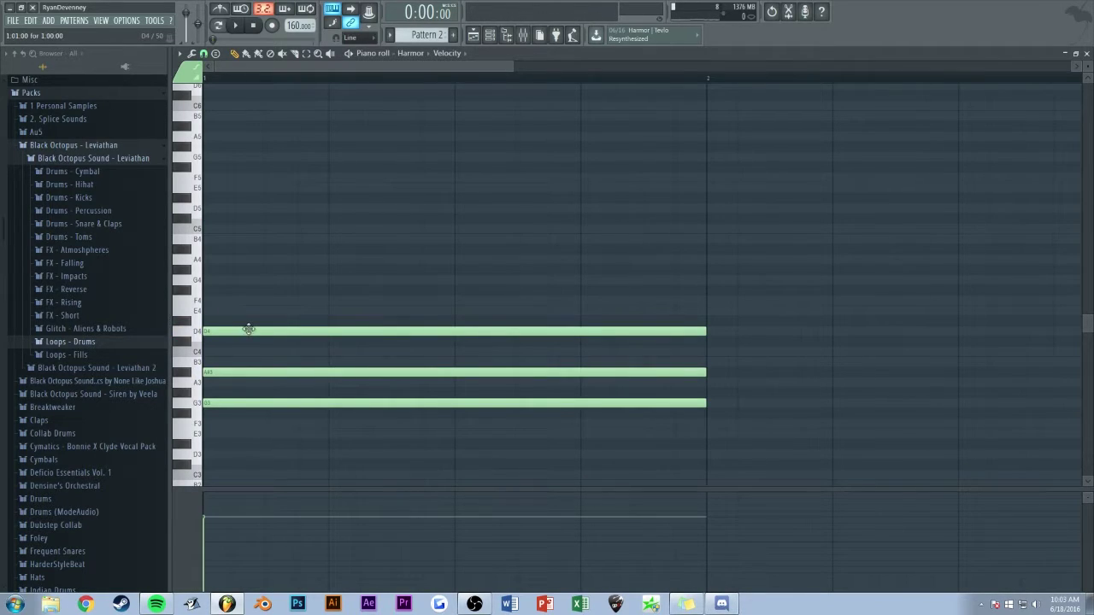
{"action": "left_click_drag", "start_coordinate": [530, 357], "coordinate": [483, 390]}
{"action": "key", "text": "ctrl+Up"}
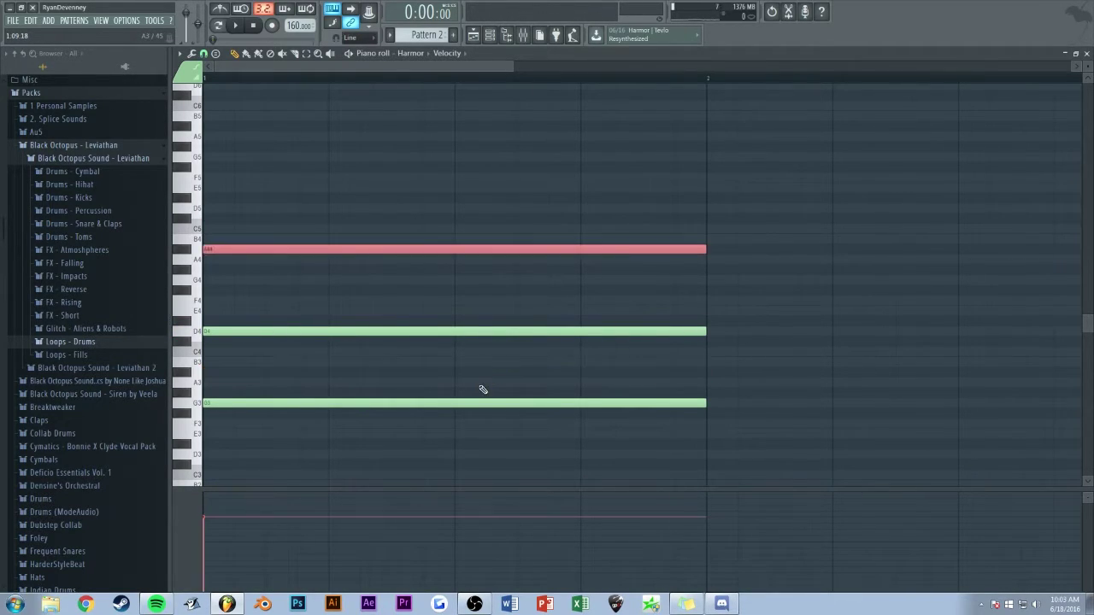
Shorten the D4 note to three beats, add a D#4 on beat 4 ending at bar 2, and play the chord.
{"action": "left_click_drag", "start_coordinate": [712, 332], "coordinate": [596, 338]}
{"action": "left_click", "coordinate": [584, 322]}
{"action": "left_click_drag", "start_coordinate": [960, 331], "coordinate": [708, 323]}
{"action": "key", "text": "space"}
{"action": "key", "text": "space"}
Add half-bar A3 and D4 notes at the start of bar 2.
{"action": "scroll", "coordinate": [502, 65], "scroll_direction": "down", "scroll_amount": 2}
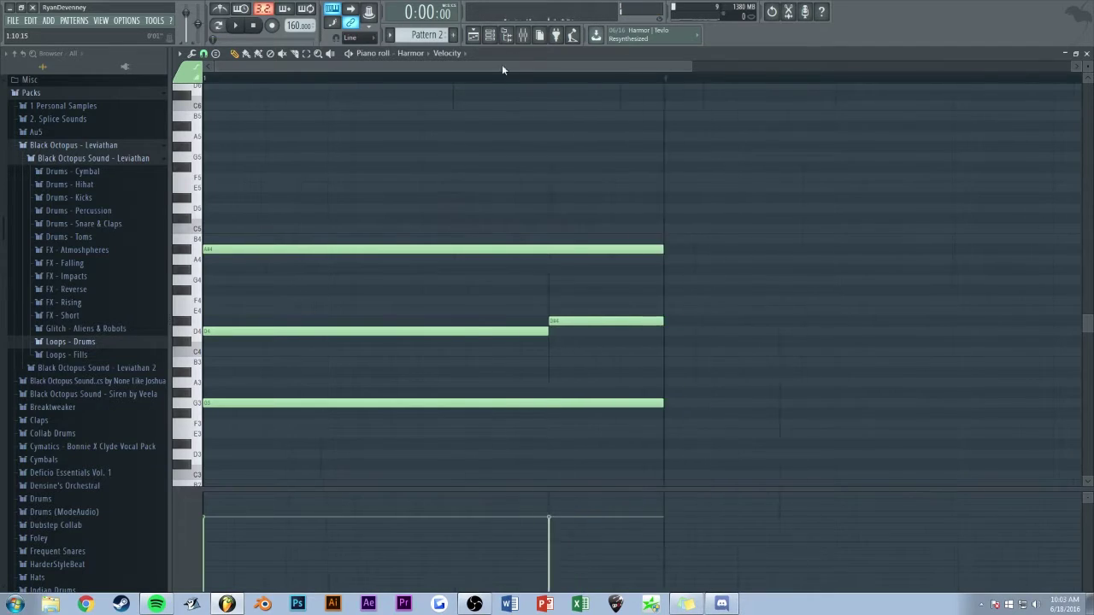
{"action": "left_click", "coordinate": [524, 374]}
{"action": "left_click_drag", "start_coordinate": [581, 374], "coordinate": [580, 385]}
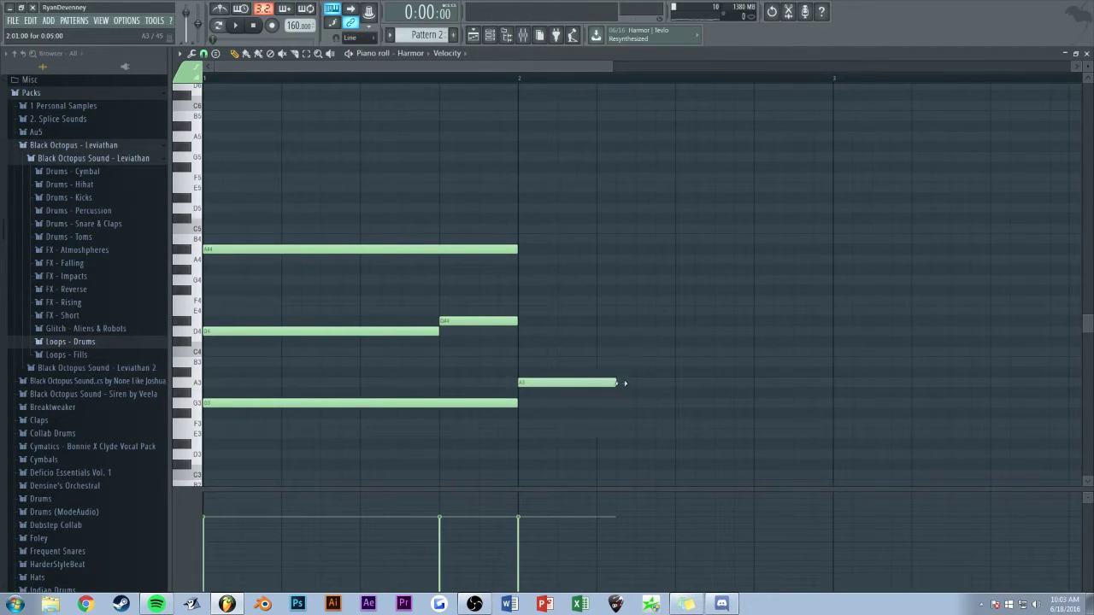
{"action": "left_click", "coordinate": [547, 342]}
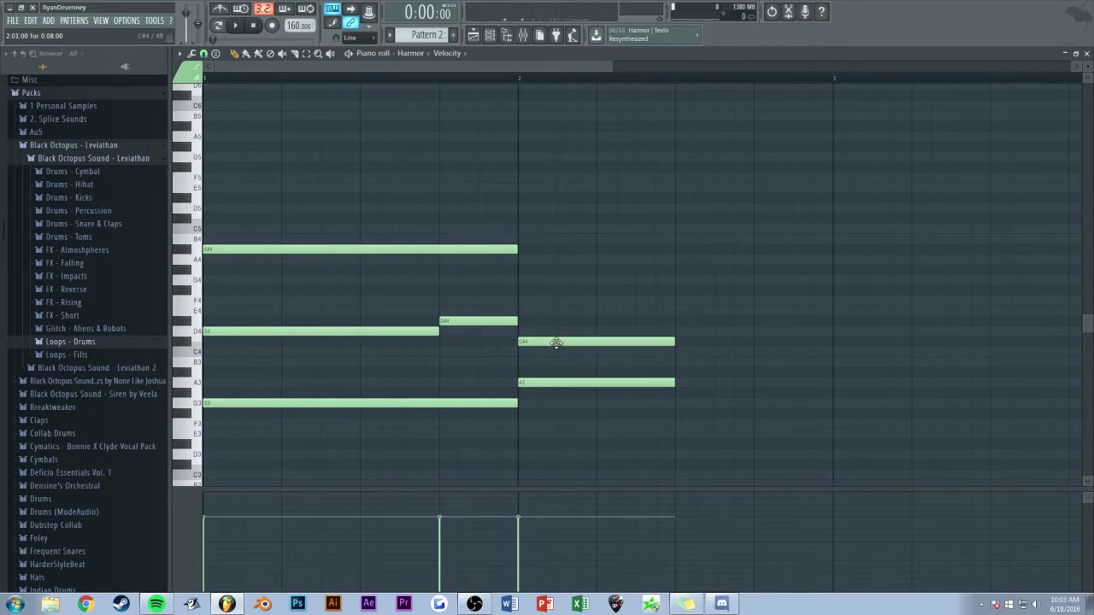
{"action": "left_click_drag", "start_coordinate": [556, 342], "coordinate": [538, 331]}
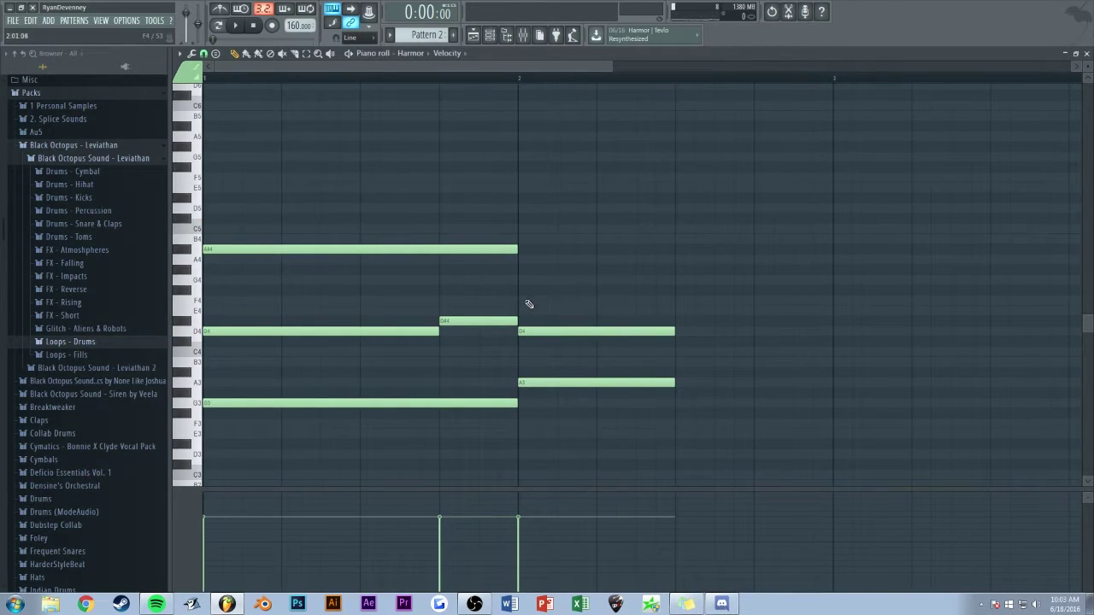
Add a half-bar G4 note at the start of bar 2 above the A3 and D4, and play the chords.
{"action": "left_click", "coordinate": [520, 291]}
{"action": "left_click_drag", "start_coordinate": [553, 291], "coordinate": [552, 276]}
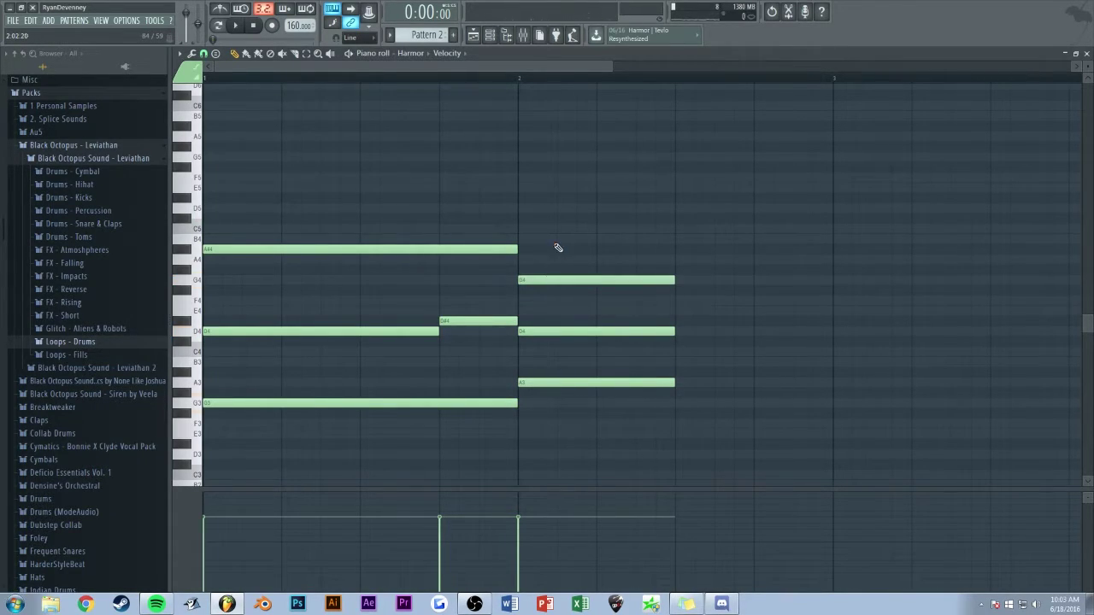
{"action": "key", "text": "space"}
{"action": "scroll", "coordinate": [547, 81], "scroll_direction": "down", "scroll_amount": 1}
{"action": "scroll", "coordinate": [542, 86], "scroll_direction": "down", "scroll_amount": 1}
{"action": "key", "text": "space"}
Add half-bar A#3, F4 and D5 notes in the second half of bar 2 and play the progression.
{"action": "left_click_drag", "start_coordinate": [535, 256], "coordinate": [494, 405]}
{"action": "left_click", "coordinate": [513, 371]}
{"action": "left_click", "coordinate": [530, 342]}
{"action": "left_click_drag", "start_coordinate": [530, 342], "coordinate": [528, 298]}
{"action": "left_click_drag", "start_coordinate": [519, 254], "coordinate": [550, 203]}
{"action": "key", "text": "space"}
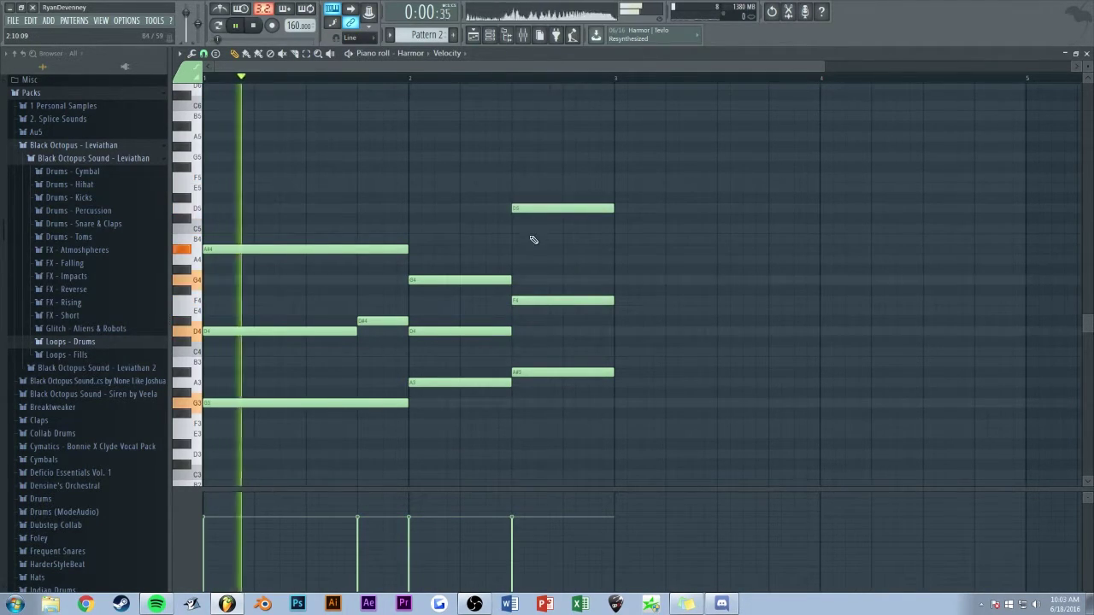
{"action": "scroll", "coordinate": [392, 152], "scroll_direction": "down", "scroll_amount": 1}
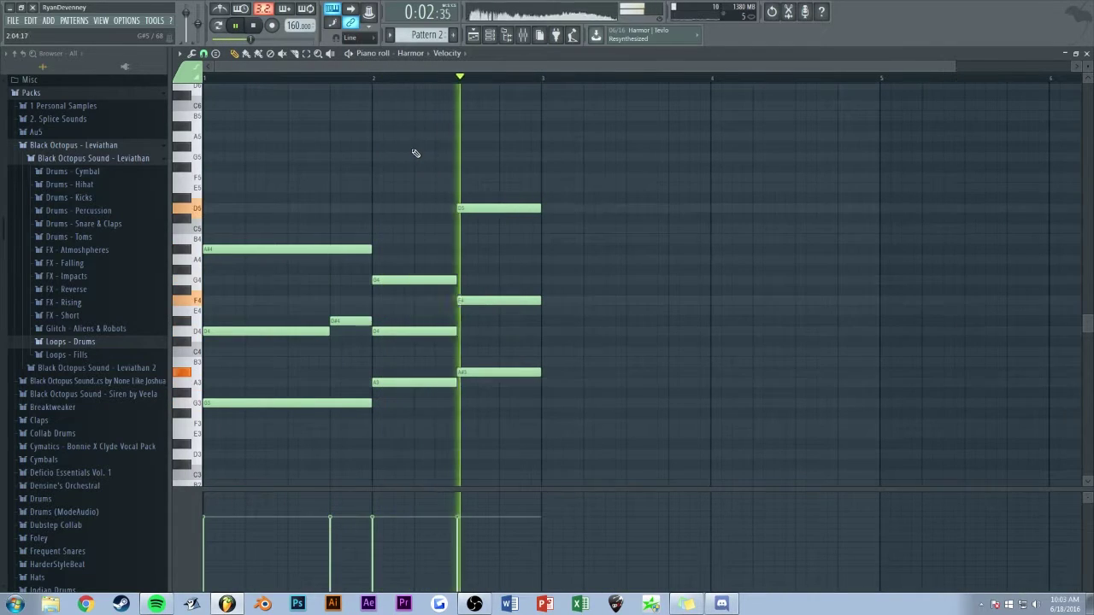
{"action": "key", "text": "space"}
Add half-bar C4, D#4 and G4 notes at the start of bar 3, raise the D#4 by one octave, and play.
{"action": "scroll", "coordinate": [493, 175], "scroll_direction": "down", "scroll_amount": 1}
{"action": "left_click_drag", "start_coordinate": [510, 343], "coordinate": [497, 353]}
{"action": "left_click", "coordinate": [518, 323]}
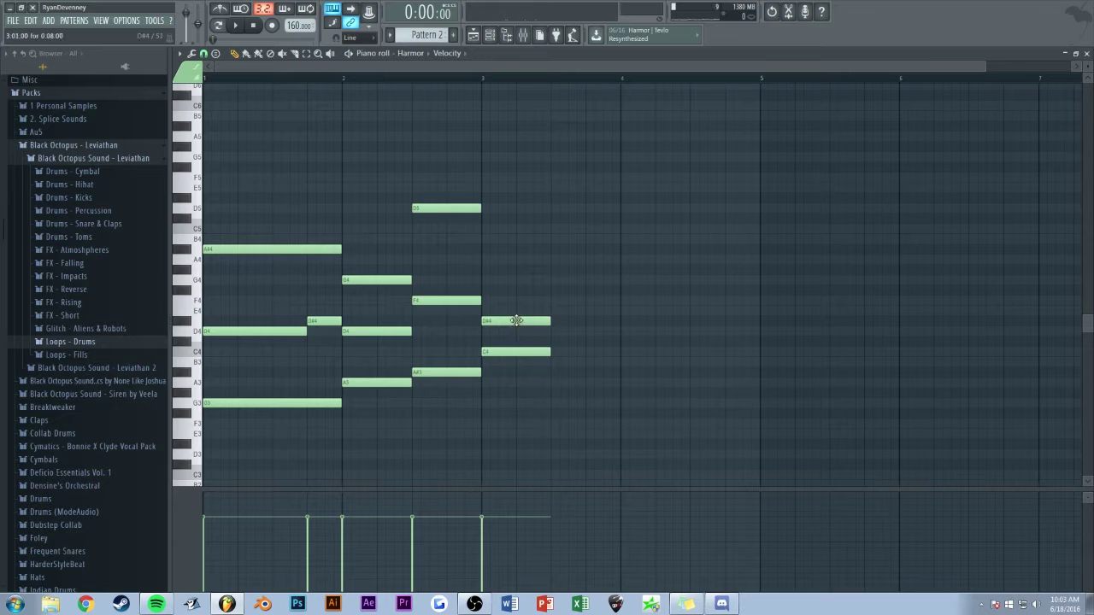
{"action": "left_click_drag", "start_coordinate": [507, 308], "coordinate": [509, 334]}
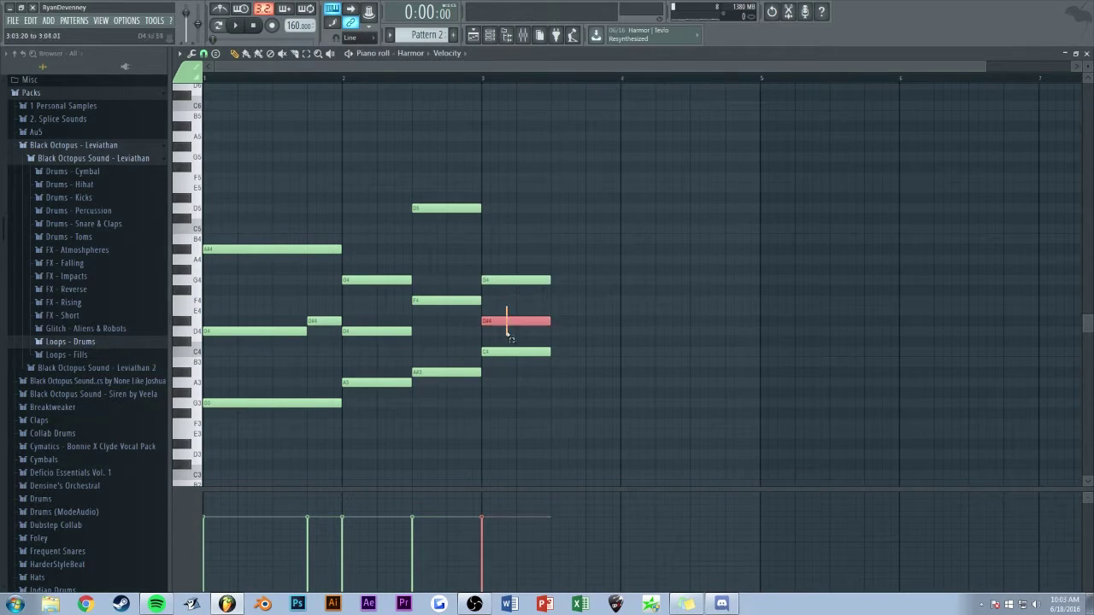
{"action": "key", "text": "ctrl+Up"}
{"action": "key", "text": "space"}
{"action": "left_click", "coordinate": [510, 163], "text": "ctrl"}
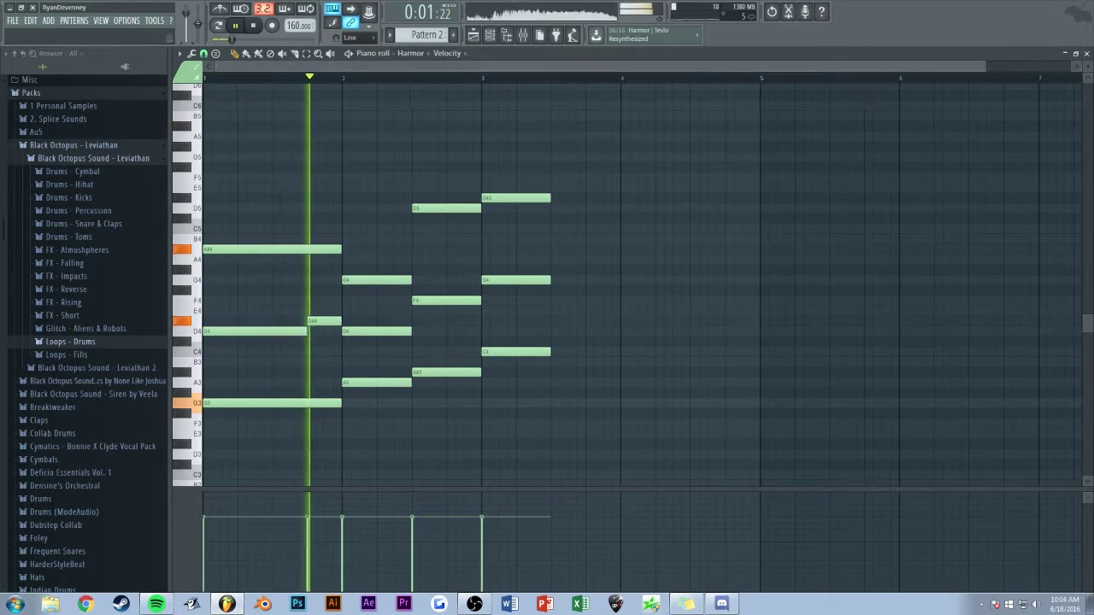
Lengthen the three bar 3 chord notes to fill the whole bar and play the progression.
{"action": "scroll", "coordinate": [474, 67], "scroll_direction": "down", "scroll_amount": 1}
{"action": "left_click_drag", "start_coordinate": [473, 171], "coordinate": [433, 384]}
{"action": "left_click_drag", "start_coordinate": [507, 178], "coordinate": [482, 398]}
{"action": "key", "text": "space"}
{"action": "left_click_drag", "start_coordinate": [493, 199], "coordinate": [551, 202]}
{"action": "key", "text": "space"}
{"action": "left_click", "coordinate": [501, 166]}
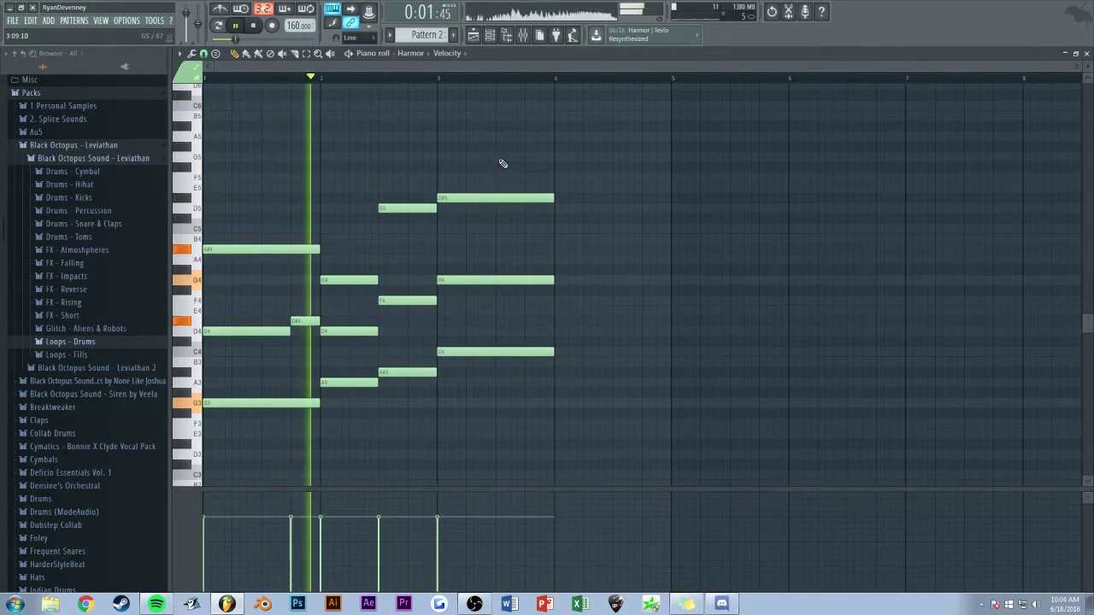
{"action": "scroll", "coordinate": [510, 68], "scroll_direction": "up", "scroll_amount": 1}
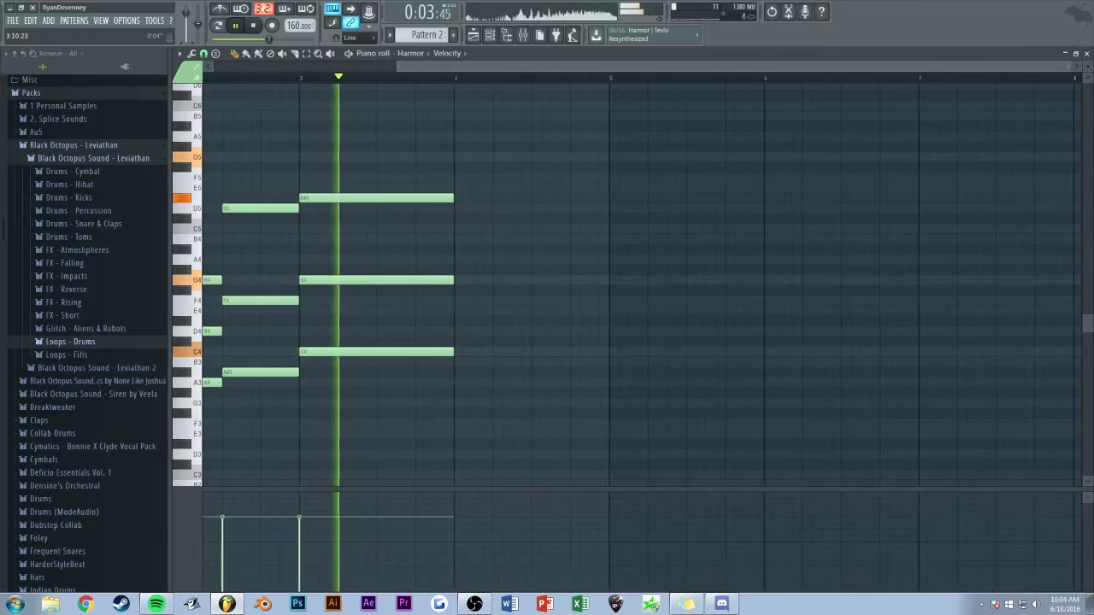
{"action": "key", "text": "space"}
Add full-bar A#3, D4 and F4 notes in bar 4, raise the D4 by one octave, and play the progression.
{"action": "left_click", "coordinate": [447, 373]}
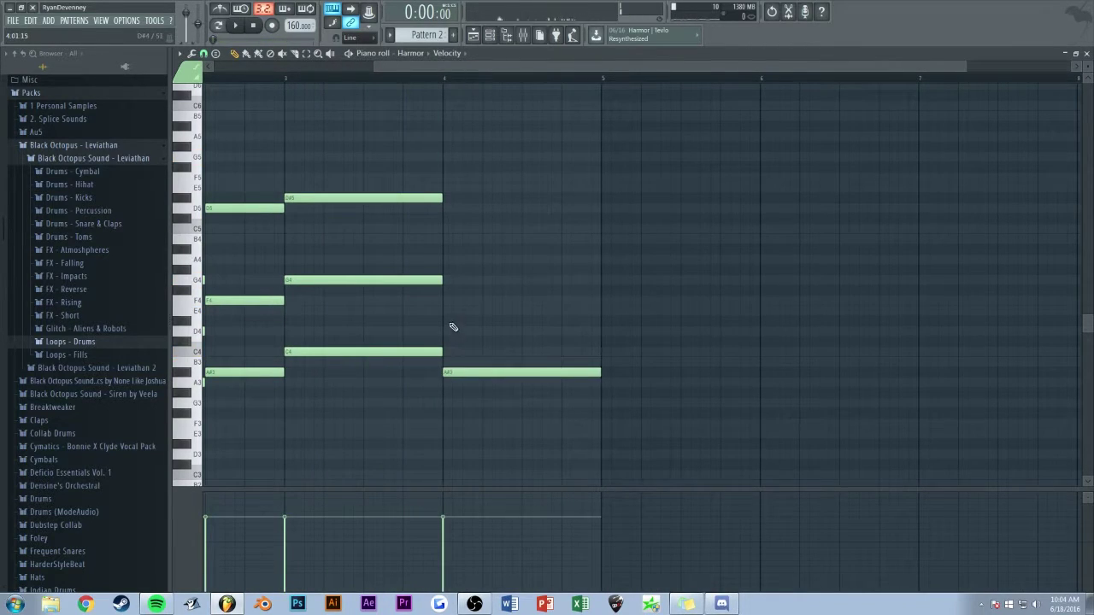
{"action": "left_click", "coordinate": [461, 331]}
{"action": "left_click", "coordinate": [441, 300]}
{"action": "left_click", "coordinate": [476, 329], "text": "ctrl"}
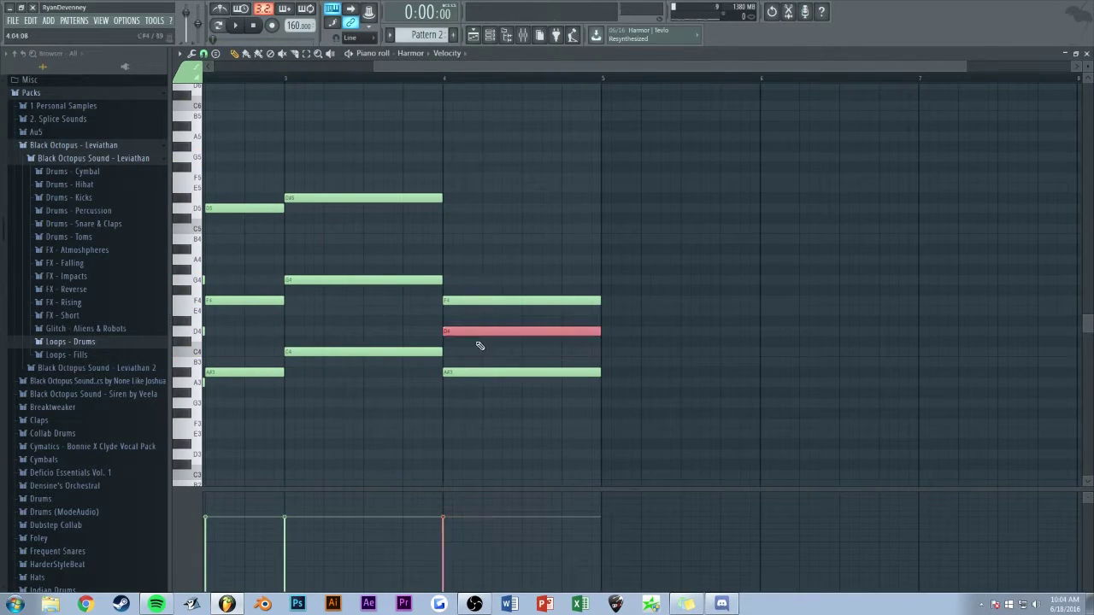
{"action": "key", "text": "ctrl+Up"}
{"action": "left_click", "coordinate": [445, 259], "text": "ctrl"}
{"action": "key", "text": "space"}
{"action": "left_click_drag", "start_coordinate": [504, 66], "coordinate": [445, 112]}
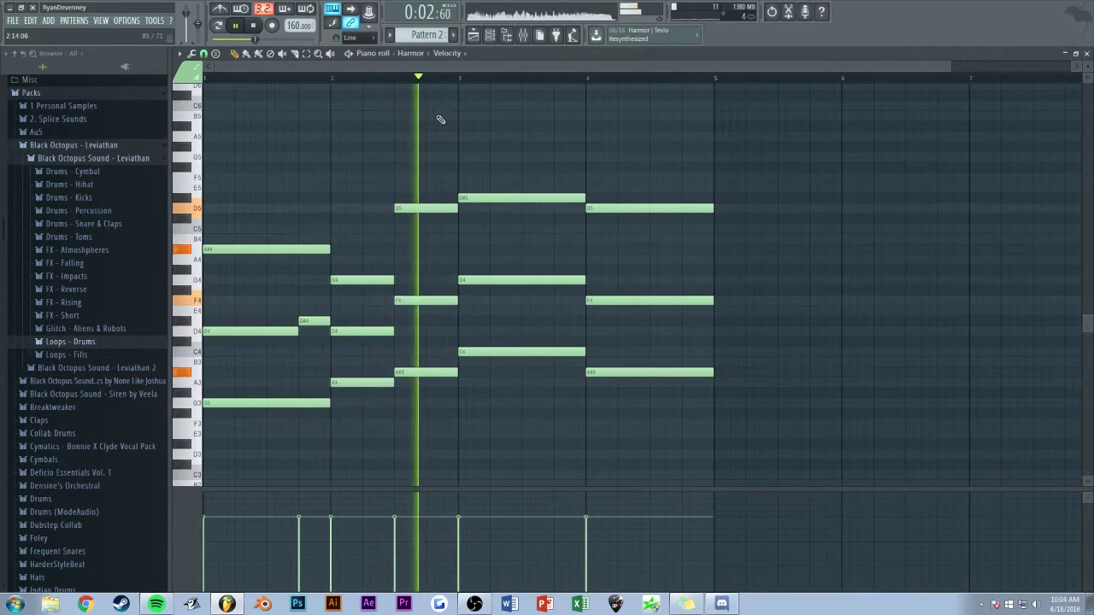
{"action": "left_click_drag", "start_coordinate": [472, 66], "coordinate": [500, 65]}
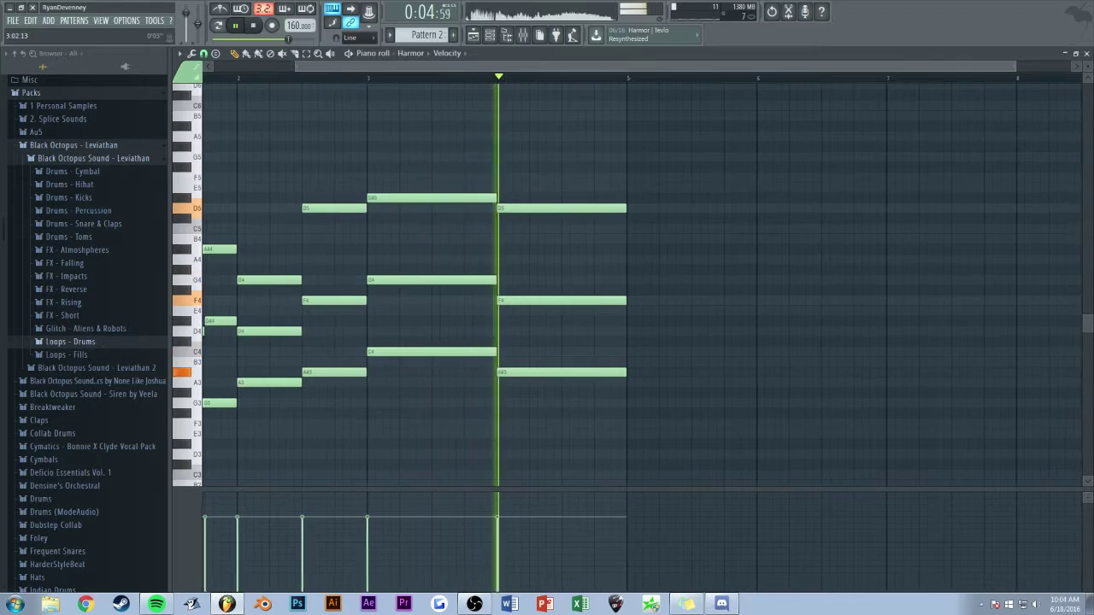
{"action": "scroll", "coordinate": [454, 123], "scroll_direction": "down", "scroll_amount": 3}
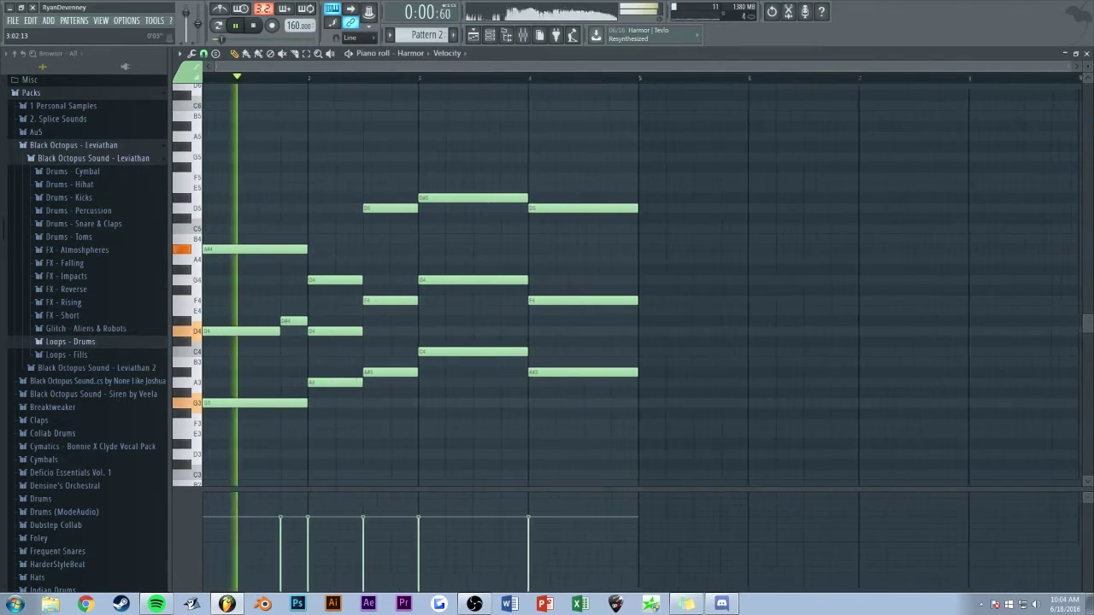
Open Pattern 1's Superior Drummer 2 piano roll, move the four D#4 hits up to E4, and play them.
{"action": "key", "text": "Escape"}
{"action": "key", "text": "Escape"}
{"action": "scroll", "coordinate": [278, 211], "scroll_direction": "down", "scroll_amount": 1}
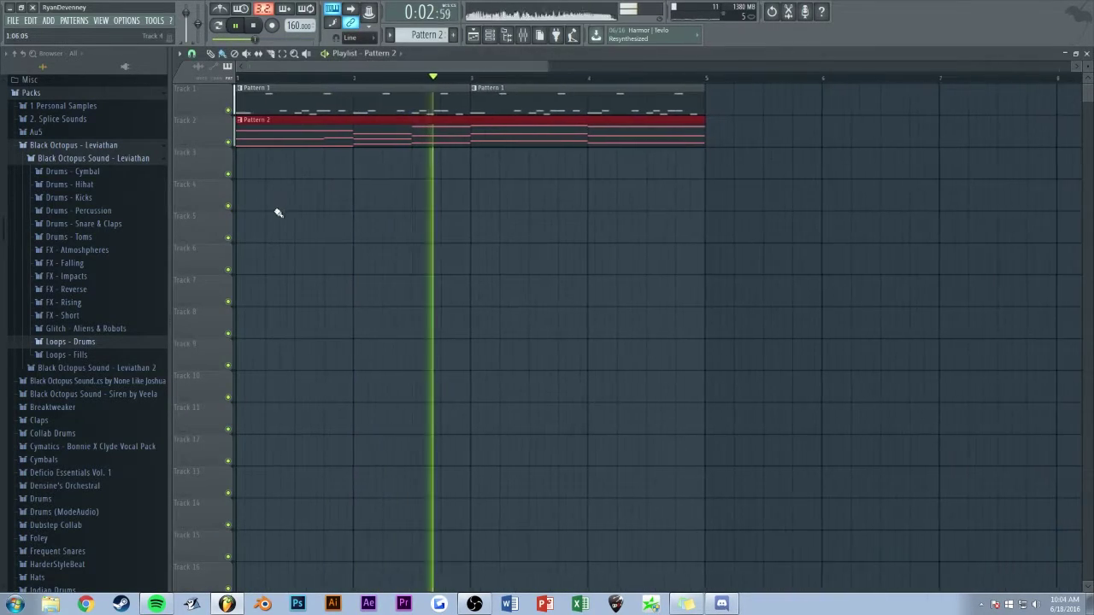
{"action": "double_click", "coordinate": [337, 108]}
{"action": "key", "text": "space"}
{"action": "scroll", "coordinate": [409, 87], "scroll_direction": "up", "scroll_amount": 1}
{"action": "left_click_drag", "start_coordinate": [245, 289], "coordinate": [475, 301]}
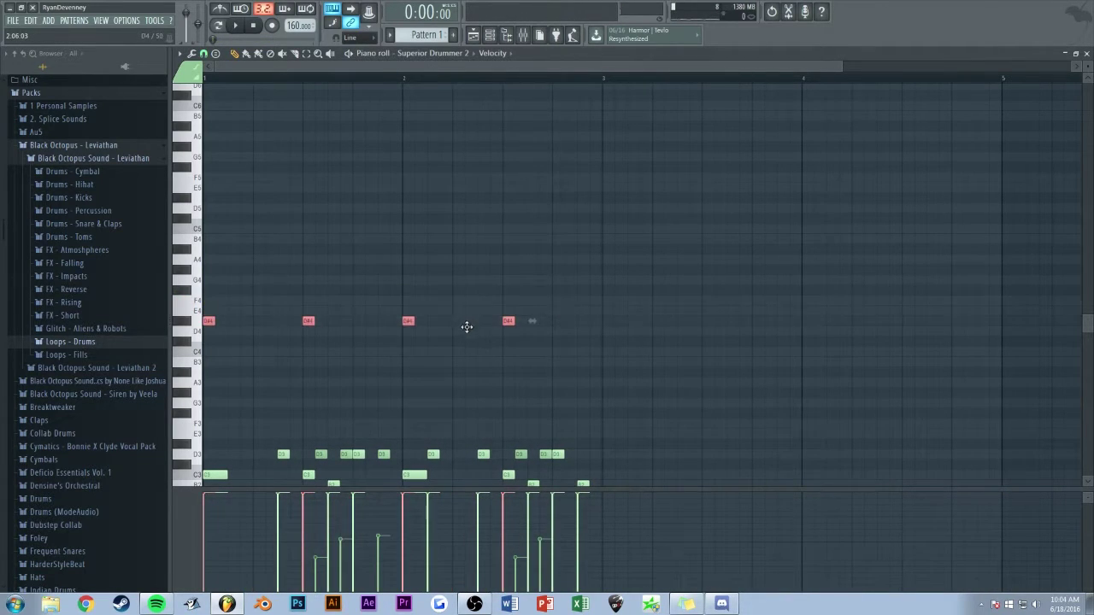
{"action": "key", "text": "space"}
{"action": "left_click", "coordinate": [452, 258], "text": "ctrl"}
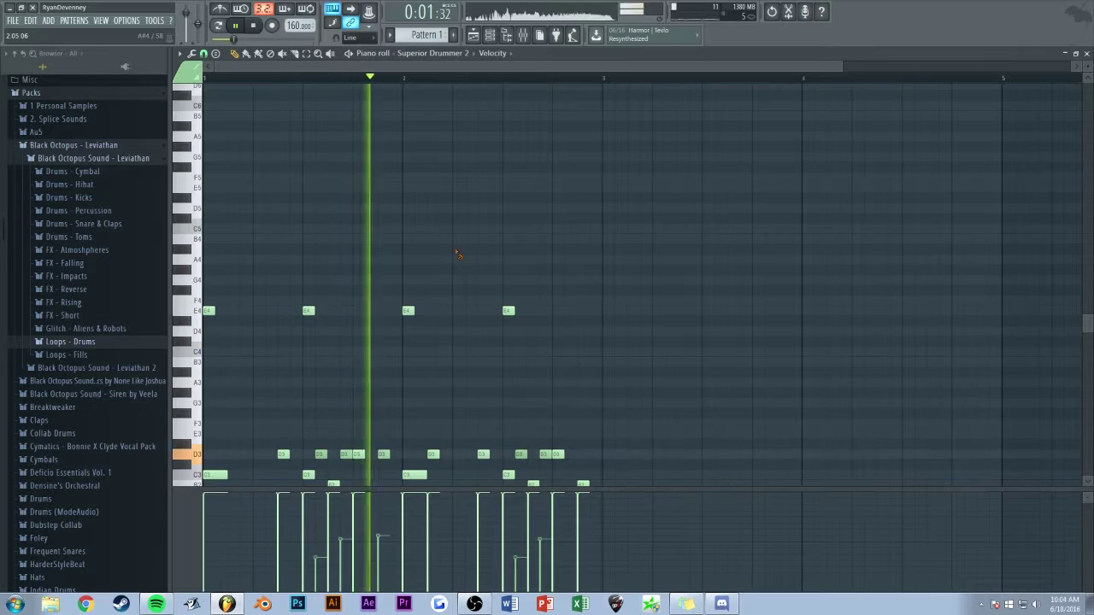
Move the four E4 hits up to G4, play the beat, and return to the playlist.
{"action": "scroll", "coordinate": [461, 252], "scroll_direction": "down", "scroll_amount": 1}
{"action": "left_click_drag", "start_coordinate": [572, 233], "coordinate": [209, 220]}
{"action": "key", "text": "space"}
{"action": "key", "text": "space"}
{"action": "left_click", "coordinate": [278, 189], "text": "ctrl"}
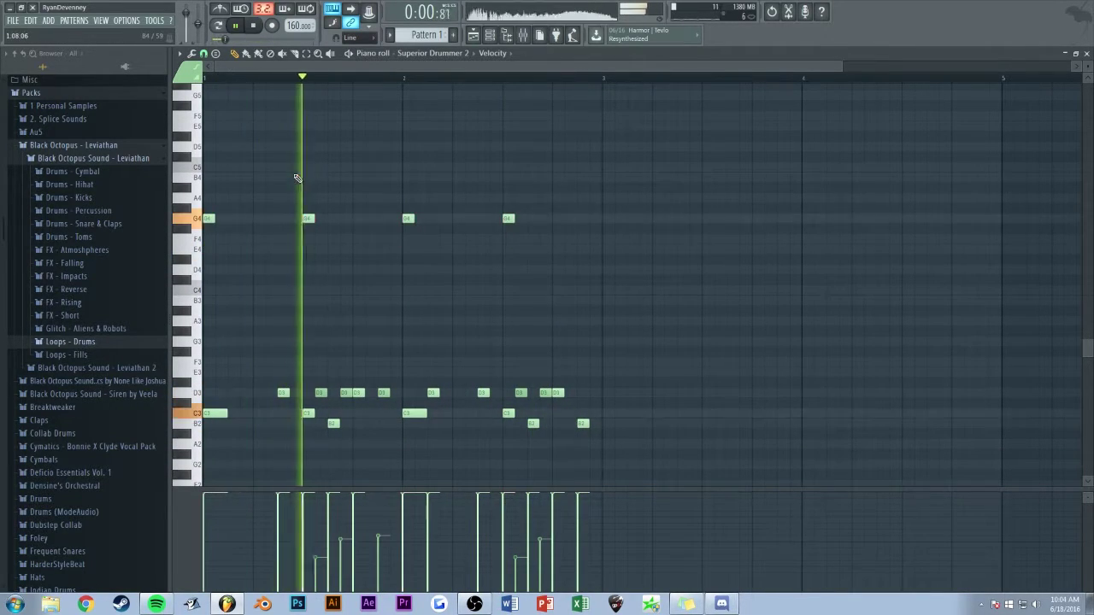
{"action": "key", "text": "Escape"}
{"action": "key", "text": "Escape"}
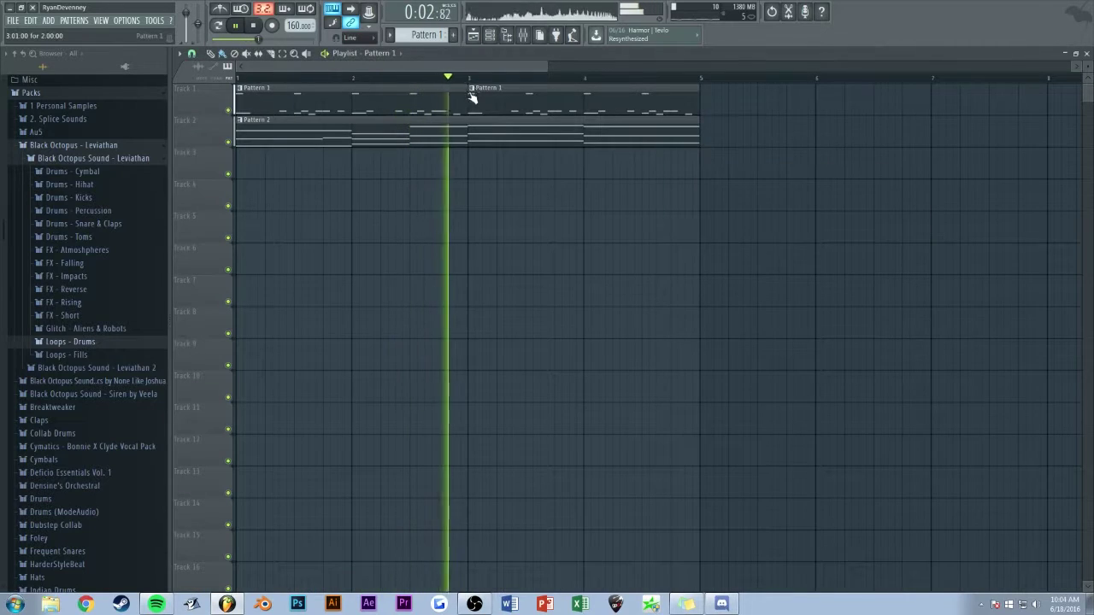
Reopen Pattern 1's drum notes and add G4 hits on beats 2 and 4 of both bars.
{"action": "double_click", "coordinate": [379, 102]}
{"action": "left_click_drag", "start_coordinate": [378, 67], "coordinate": [235, 67]}
{"action": "left_click", "coordinate": [268, 220]}
{"action": "left_click", "coordinate": [400, 219]}
{"action": "left_click", "coordinate": [528, 219]}
{"action": "left_click", "coordinate": [655, 219]}
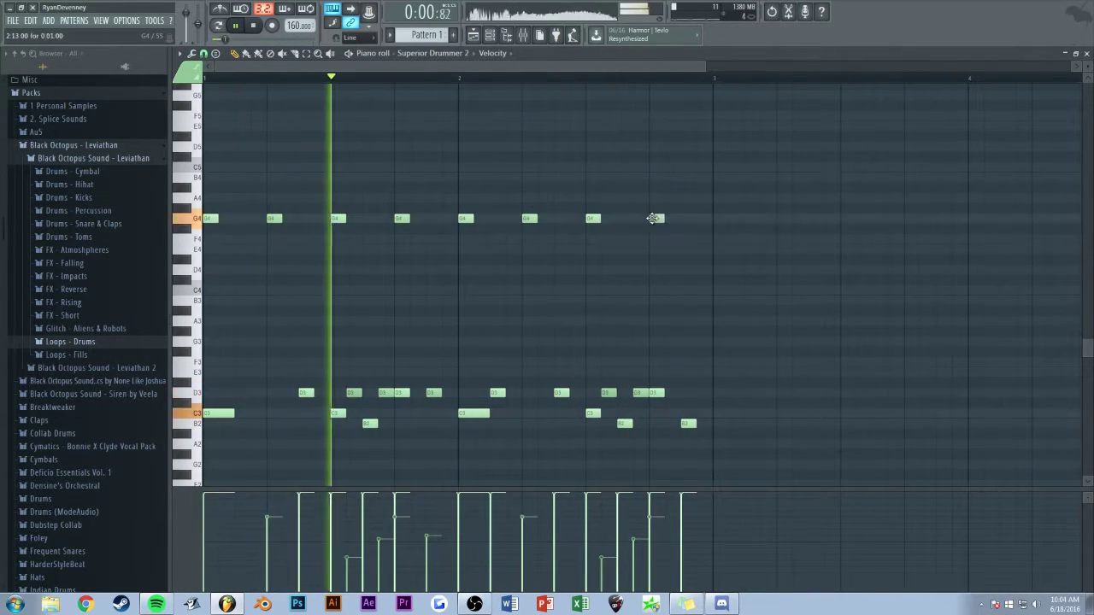
Raise the velocity of the four added G4 hits to match the original ones and close the piano roll.
{"action": "left_click", "coordinate": [274, 219], "text": "ctrl+shift"}
{"action": "left_click", "coordinate": [402, 219], "text": "ctrl+shift"}
{"action": "left_click", "coordinate": [530, 219], "text": "ctrl+shift"}
{"action": "left_click", "coordinate": [657, 219], "text": "ctrl+shift"}
{"action": "scroll", "coordinate": [513, 271], "scroll_direction": "up", "scroll_amount": 5}
{"action": "left_click", "coordinate": [510, 270], "text": "ctrl"}
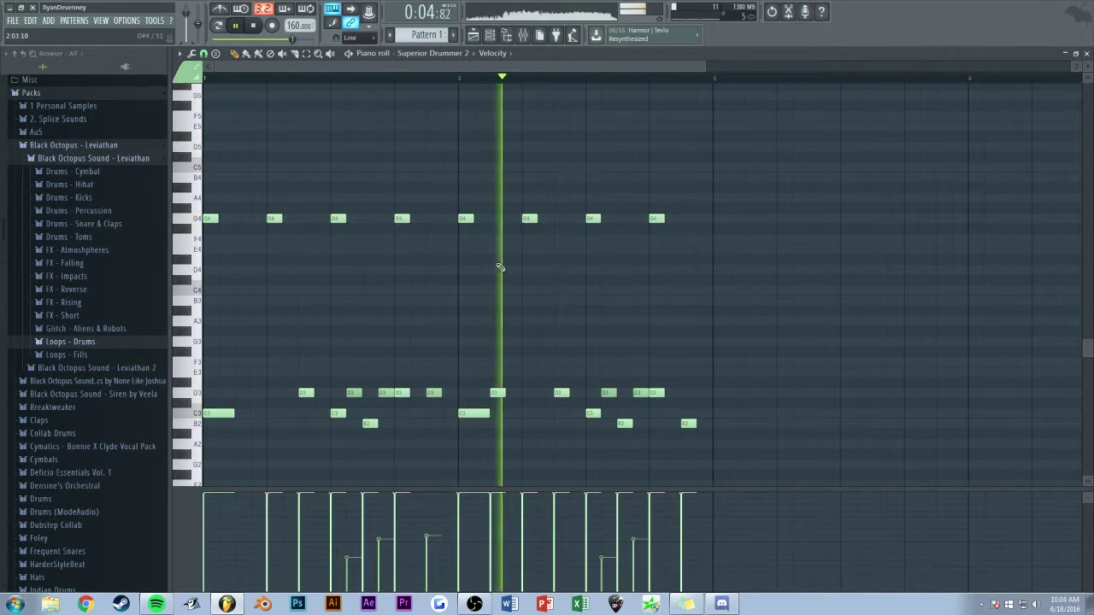
{"action": "left_click", "coordinate": [211, 198]}
{"action": "key", "text": "F7"}
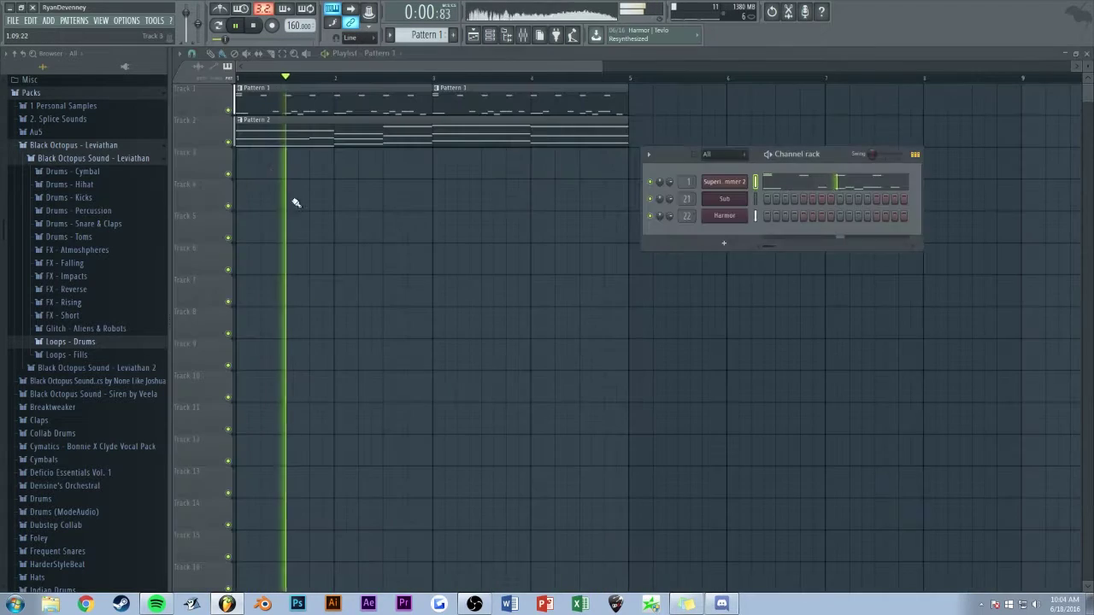
Stop playback, open Pattern 2's Harmor piano roll, and copy the lowest note of every chord.
{"action": "key", "text": "F6"}
{"action": "scroll", "coordinate": [379, 64], "scroll_direction": "up", "scroll_amount": 1}
{"action": "key", "text": "F6"}
{"action": "key", "text": "space"}
{"action": "key", "text": "F6"}
{"action": "double_click", "coordinate": [466, 130]}
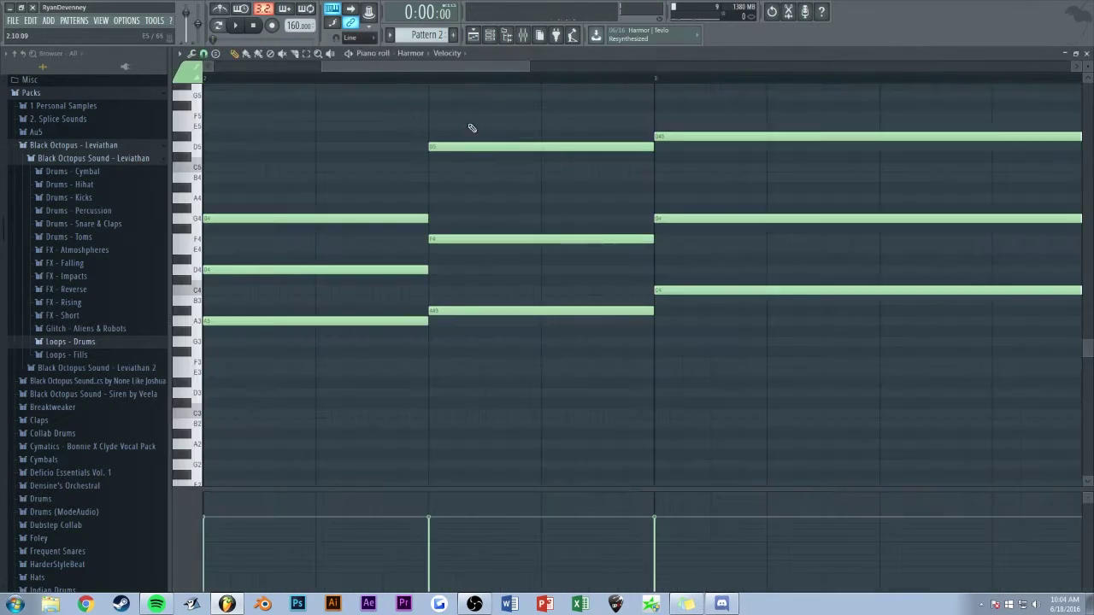
{"action": "scroll", "coordinate": [478, 67], "scroll_direction": "down", "scroll_amount": 4}
{"action": "left_click_drag", "start_coordinate": [740, 276], "coordinate": [248, 400]}
Create Pattern 3, paste the copied bass notes into the Sub channel's piano roll, and raise them one octave.
{"action": "key", "text": "F7"}
{"action": "key", "text": "F4"}
{"action": "key", "text": "Return"}
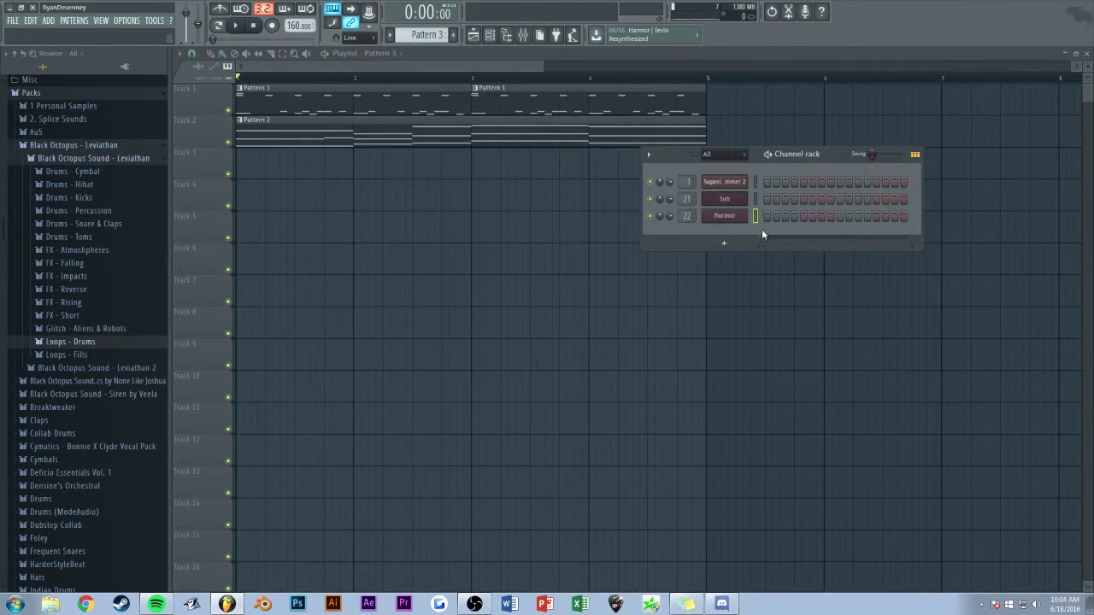
{"action": "key", "text": "F7"}
{"action": "key", "text": "ctrl+v"}
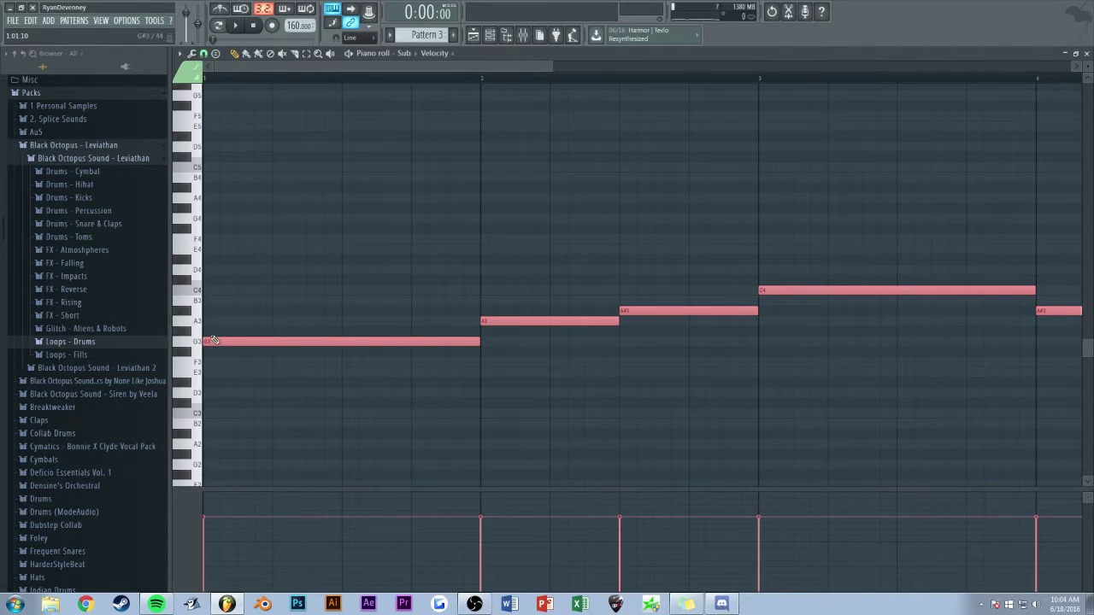
{"action": "key", "text": "ctrl+Up"}
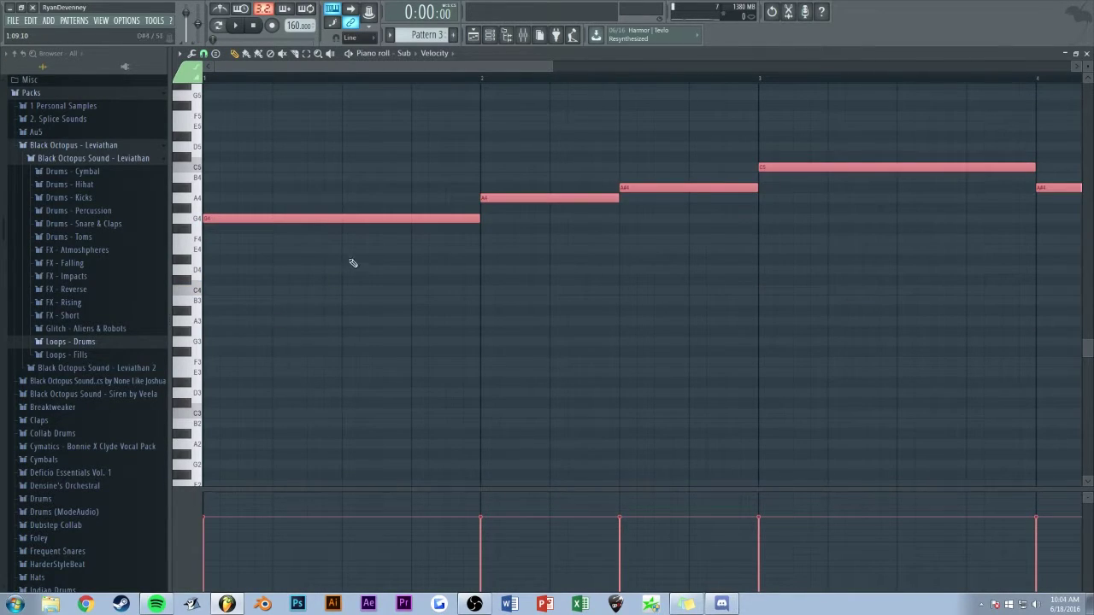
Place Pattern 3 on playlist Track 3 from bar 1 and play the arrangement.
{"action": "key", "text": "F7"}
{"action": "left_click", "coordinate": [284, 165]}
{"action": "left_click_drag", "start_coordinate": [388, 166], "coordinate": [344, 167]}
{"action": "key", "text": "space"}
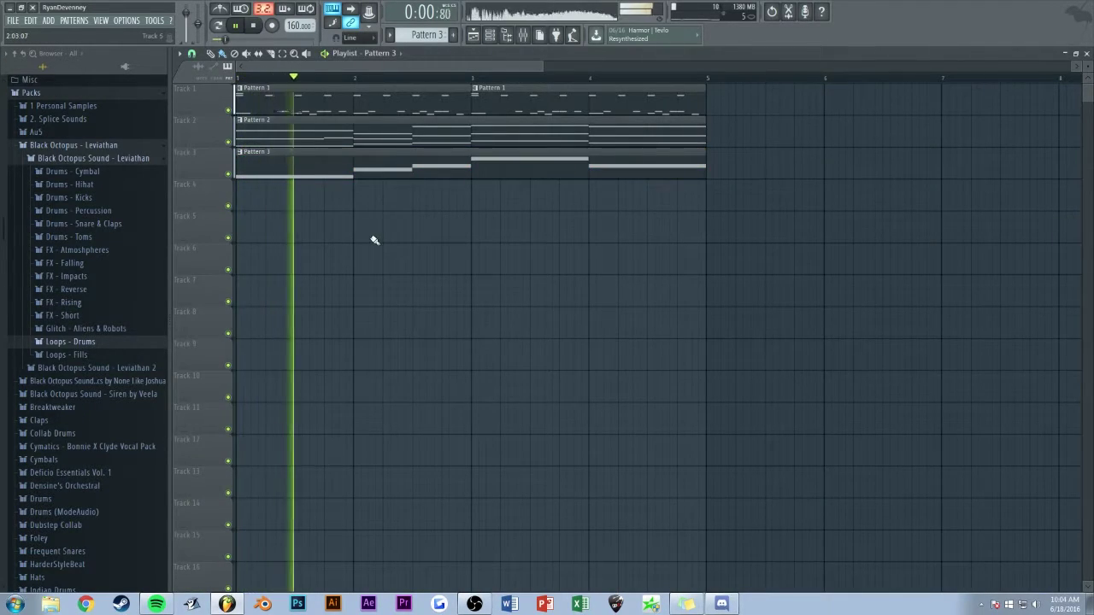
{"action": "scroll", "coordinate": [470, 65], "scroll_direction": "down", "scroll_amount": 1}
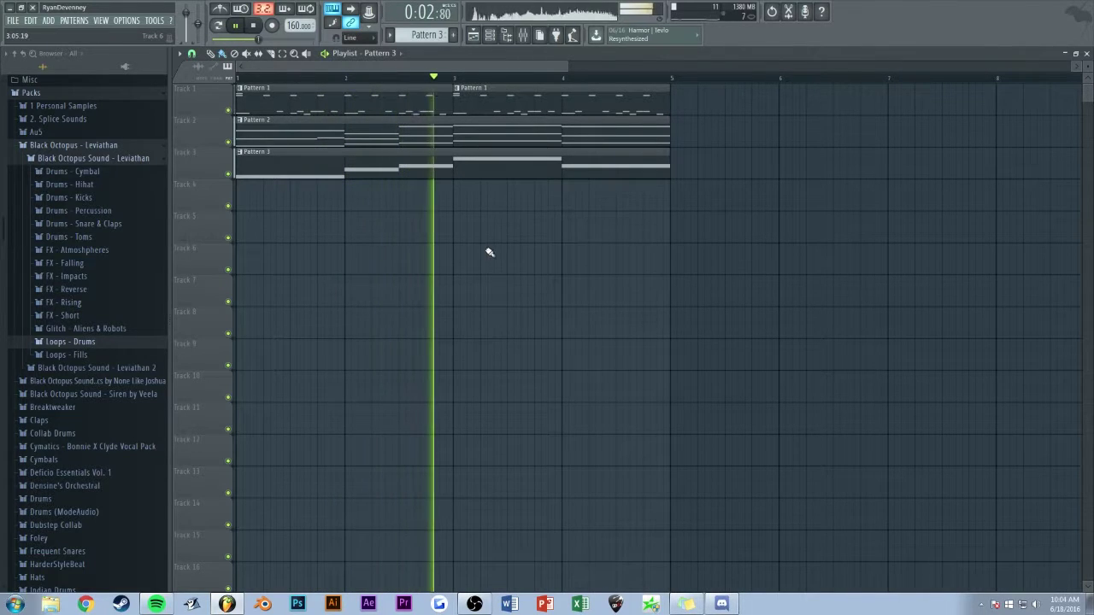
{"action": "scroll", "coordinate": [491, 79], "scroll_direction": "down", "scroll_amount": 2}
{"action": "double_click", "coordinate": [447, 157]}
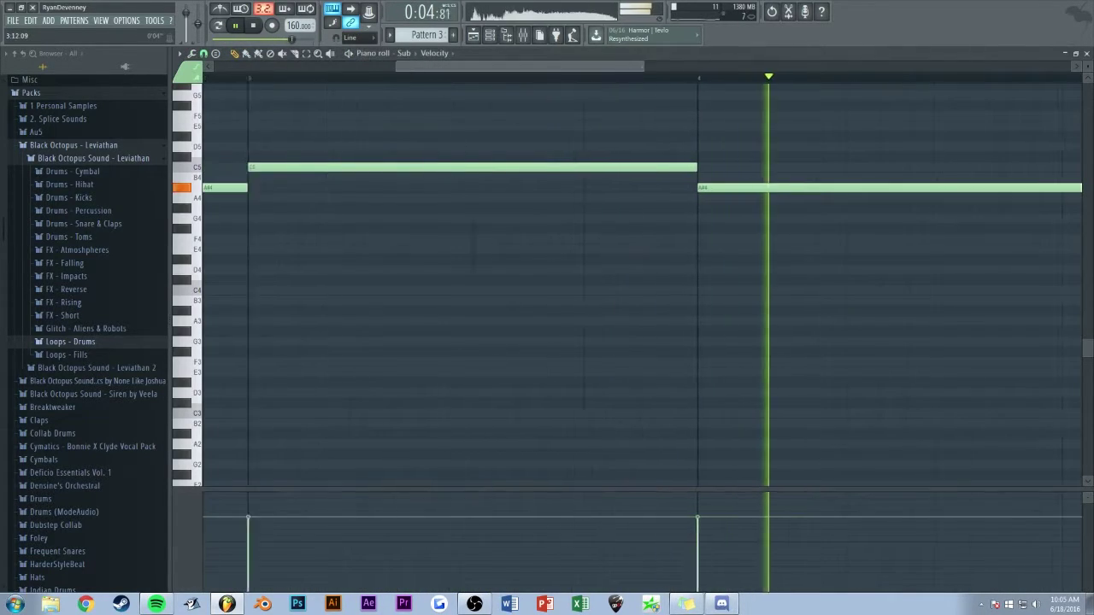
{"action": "scroll", "coordinate": [513, 66], "scroll_direction": "down", "scroll_amount": 3}
{"action": "key", "text": "F7"}
{"action": "key", "text": "F6"}
{"action": "scroll", "coordinate": [495, 67], "scroll_direction": "up", "scroll_amount": 1}
Load Fruity WaveShaper in the sub mixer track's first slot, bend its curve upward to about 9.6% tension, and close it.
{"action": "left_click", "coordinate": [522, 35]}
{"action": "left_click", "coordinate": [438, 258]}
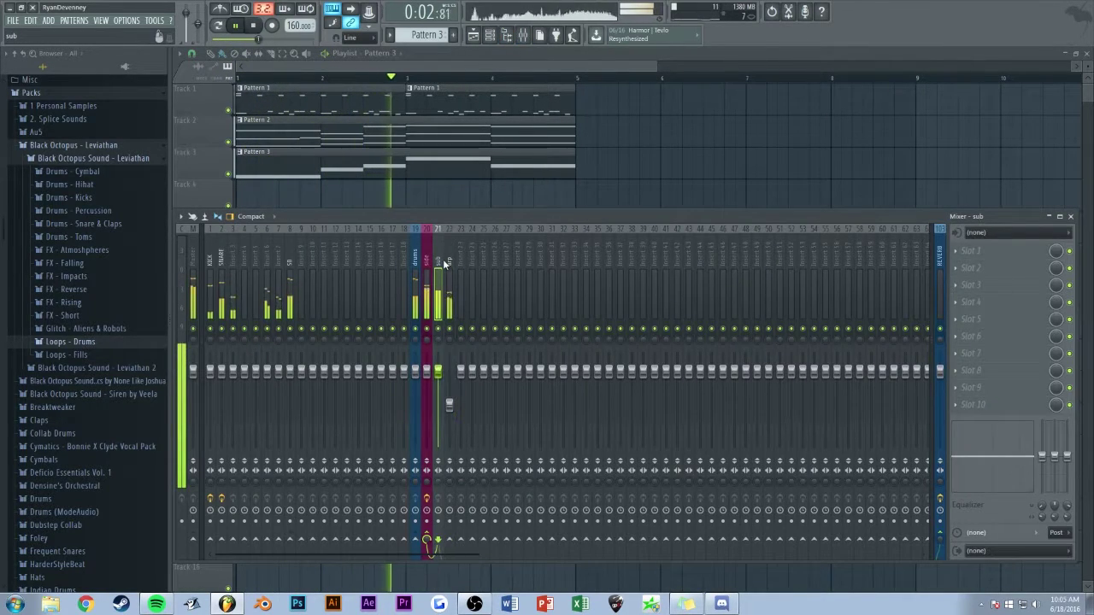
{"action": "left_click", "coordinate": [448, 256]}
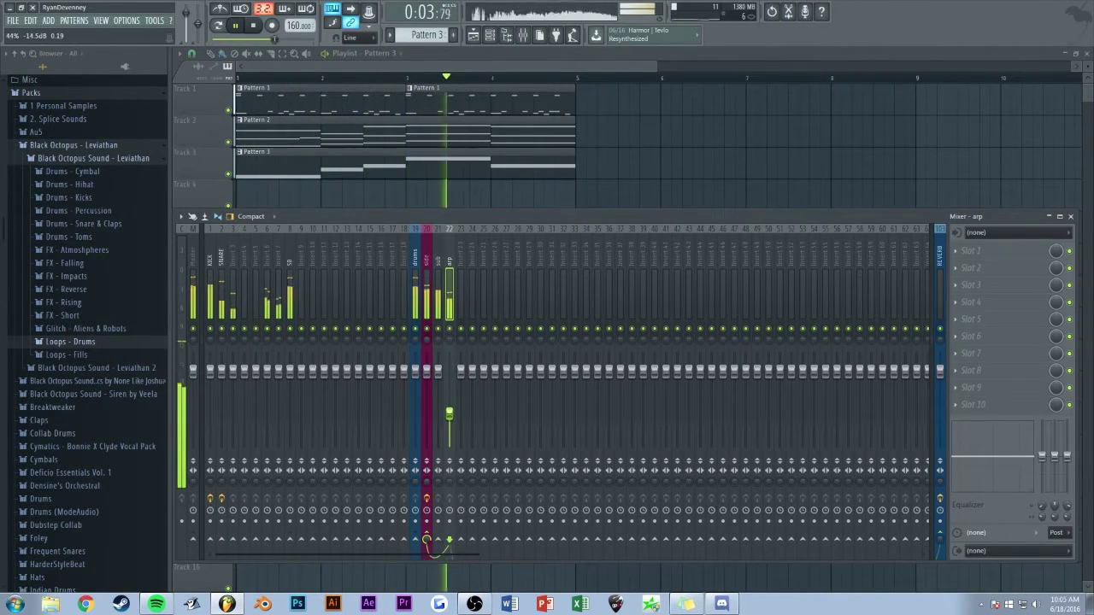
{"action": "left_click", "coordinate": [439, 248]}
{"action": "key", "text": "space"}
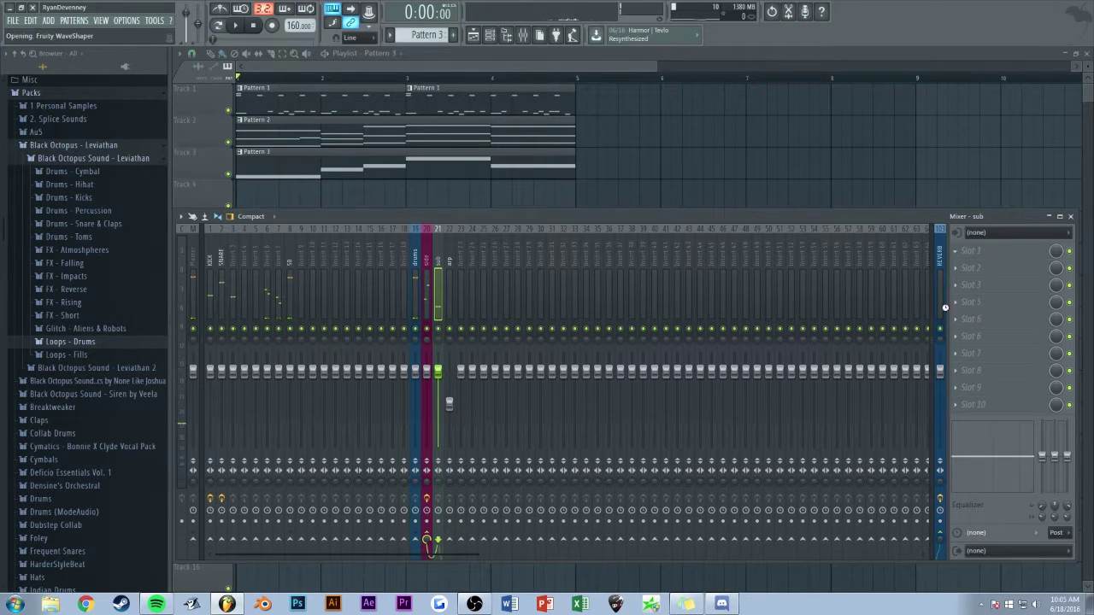
{"action": "key", "text": "space"}
{"action": "left_click_drag", "start_coordinate": [314, 243], "coordinate": [315, 221]}
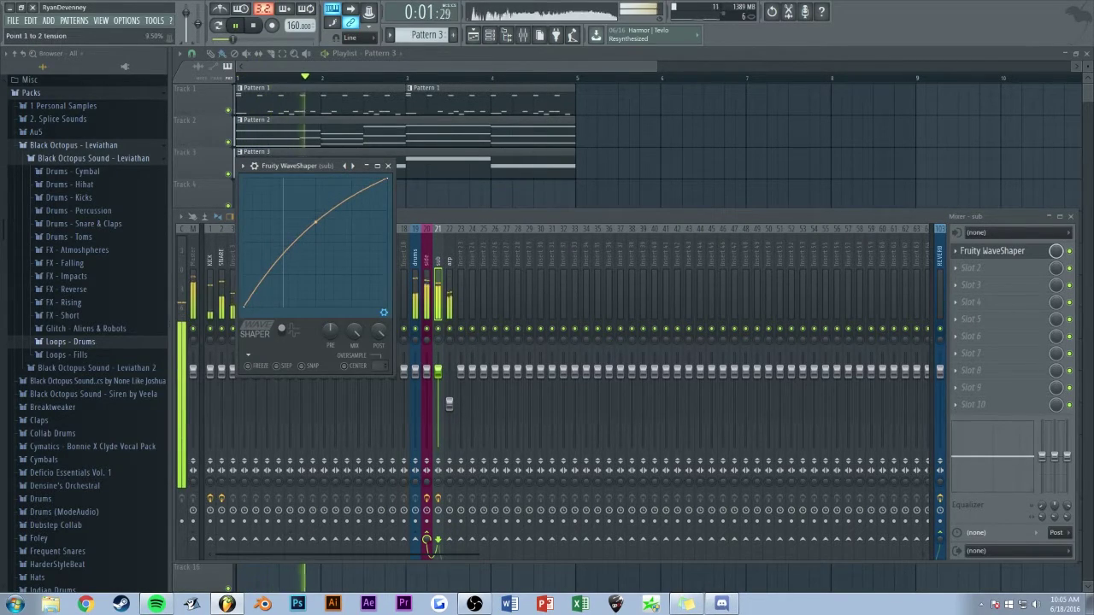
{"action": "left_click", "coordinate": [387, 165]}
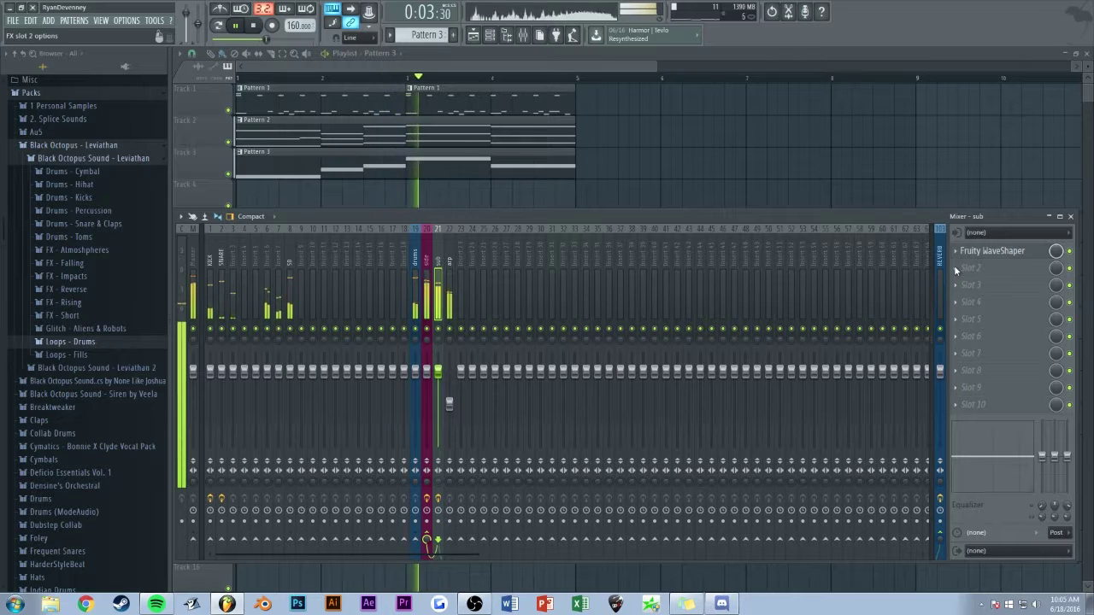
Load Fruity parametric EQ 2 in the sub track's second slot and use band 7 as a low-pass removing the upper frequencies.
{"action": "left_click", "coordinate": [964, 495]}
{"action": "left_click", "coordinate": [956, 270]}
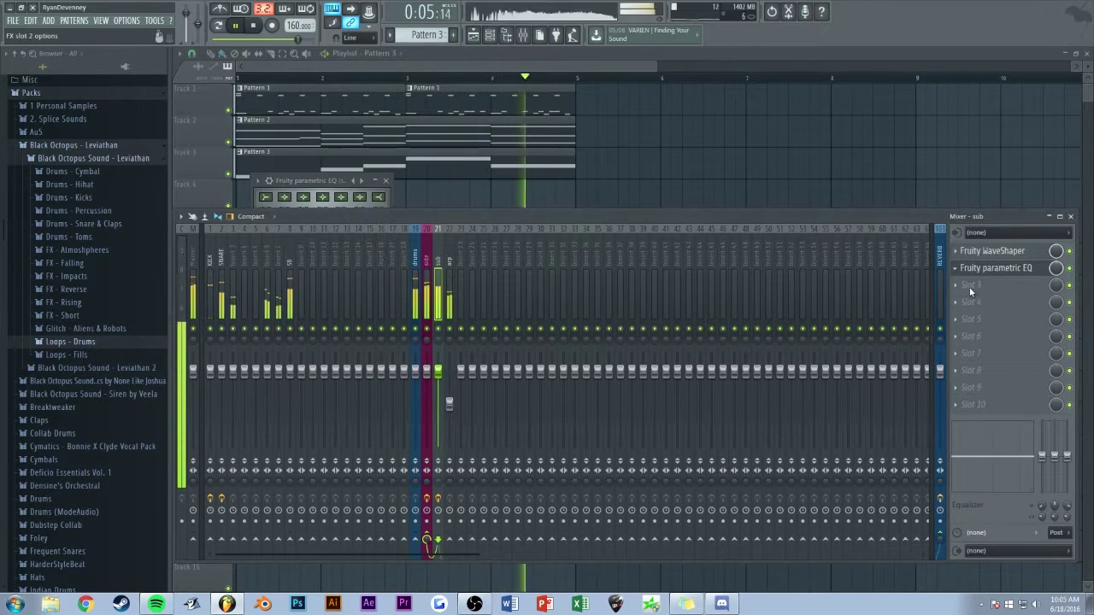
{"action": "left_click", "coordinate": [960, 497]}
{"action": "left_click_drag", "start_coordinate": [457, 272], "coordinate": [357, 319]}
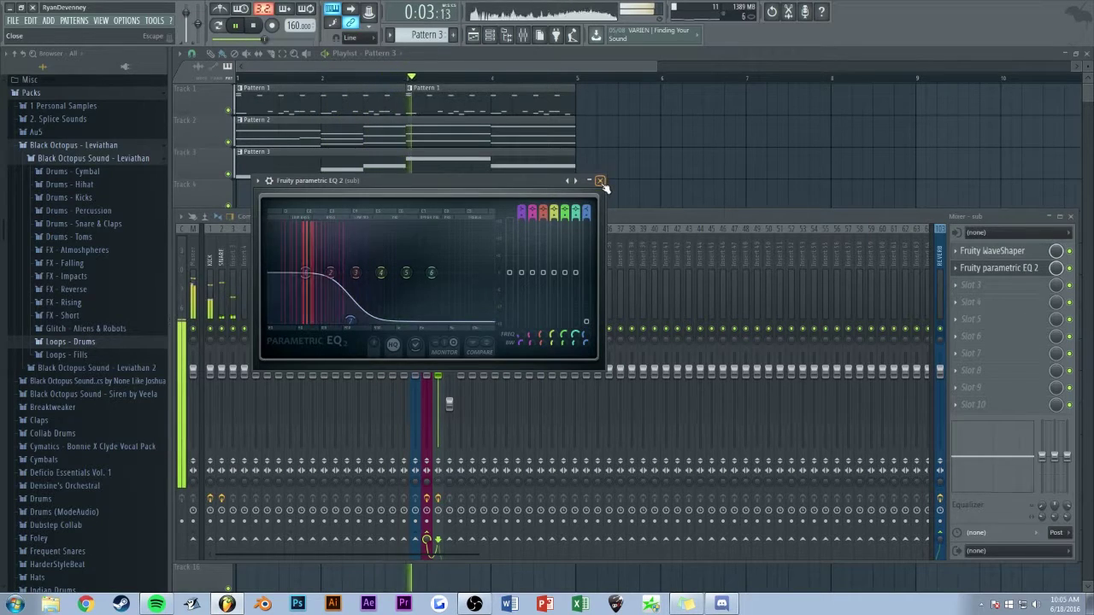
Load Fruity parametric EQ 2 in the arp track's first slot, high-pass its lows with band 1, and cut the mids with bands 5 and 6.
{"action": "left_click", "coordinate": [600, 180]}
{"action": "left_click", "coordinate": [454, 255]}
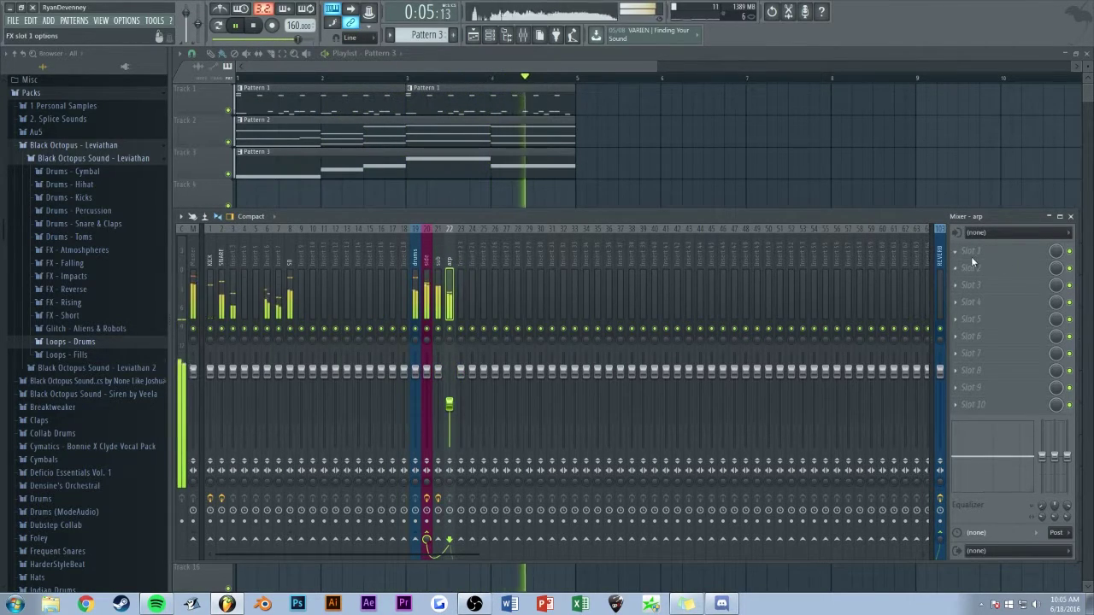
{"action": "left_click", "coordinate": [955, 501]}
{"action": "key", "text": "space"}
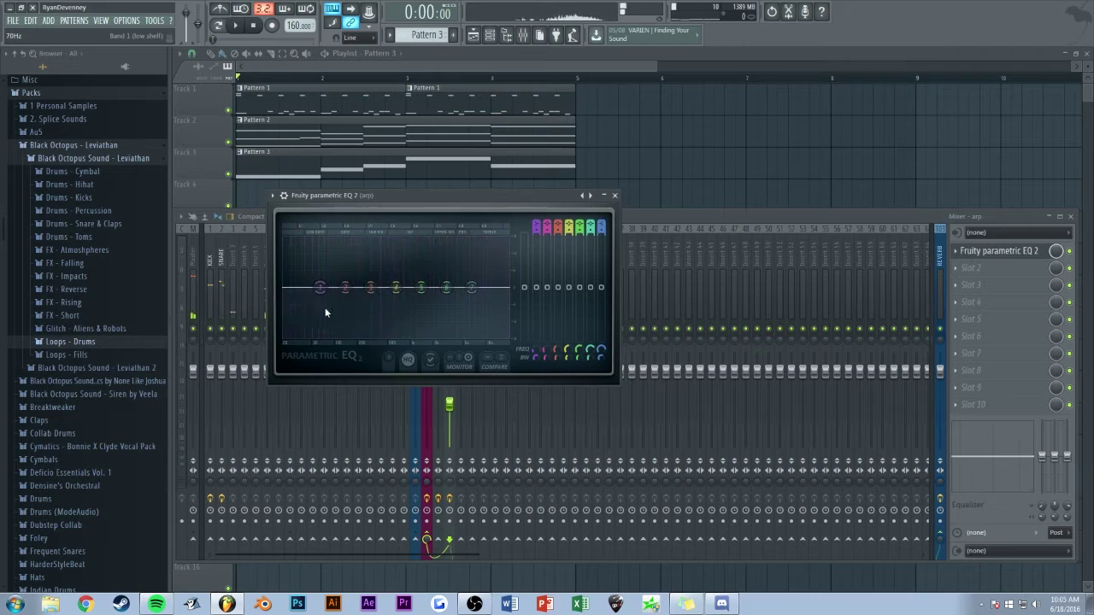
{"action": "left_click", "coordinate": [388, 343]}
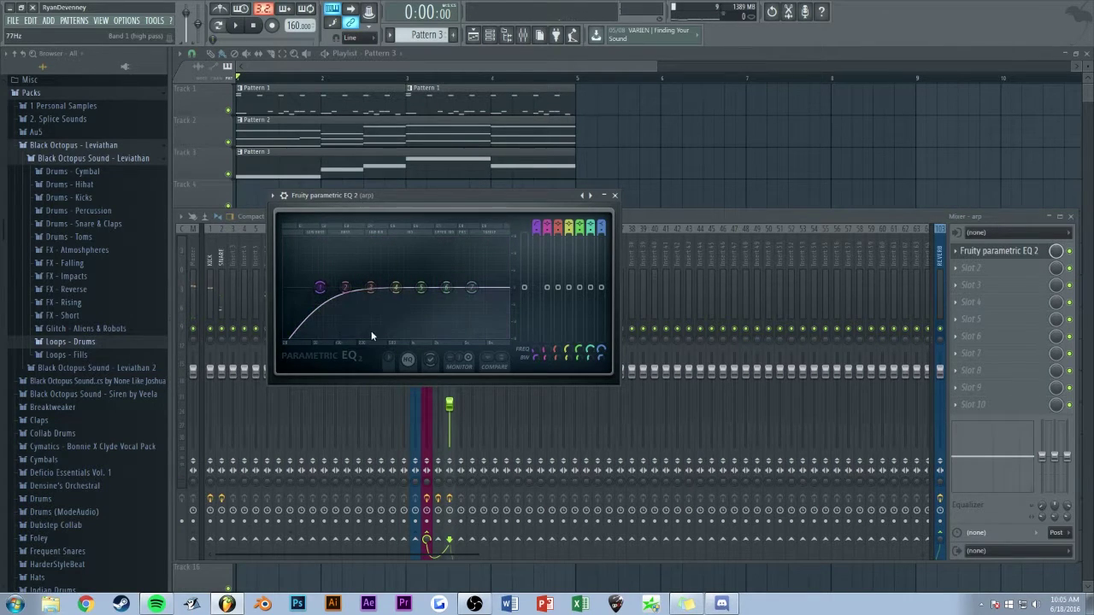
{"action": "key", "text": "space"}
{"action": "left_click_drag", "start_coordinate": [326, 291], "coordinate": [461, 296]}
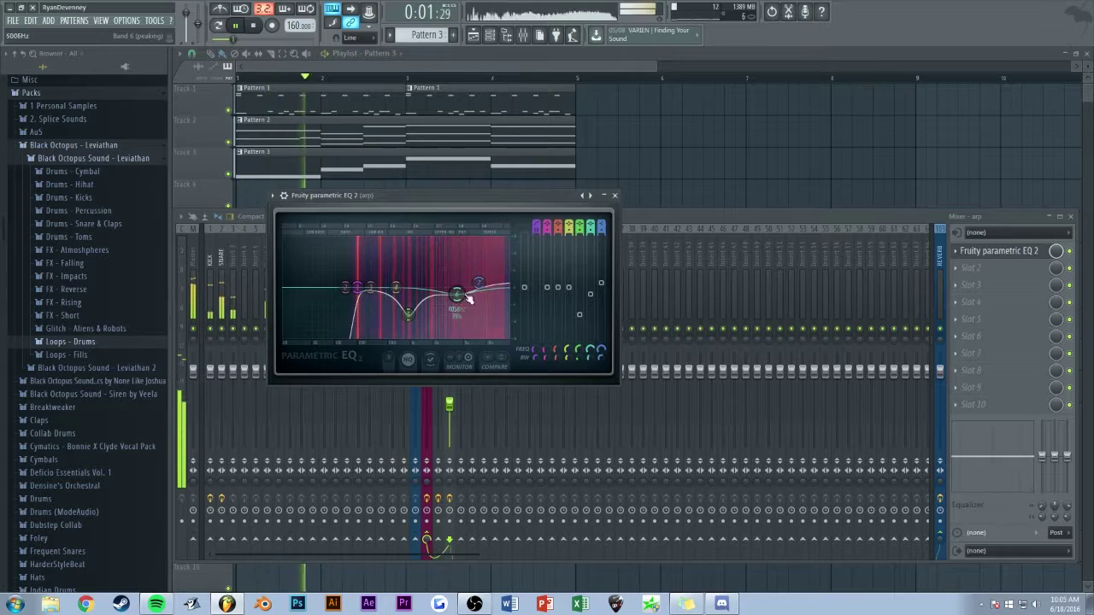
{"action": "left_click", "coordinate": [614, 195]}
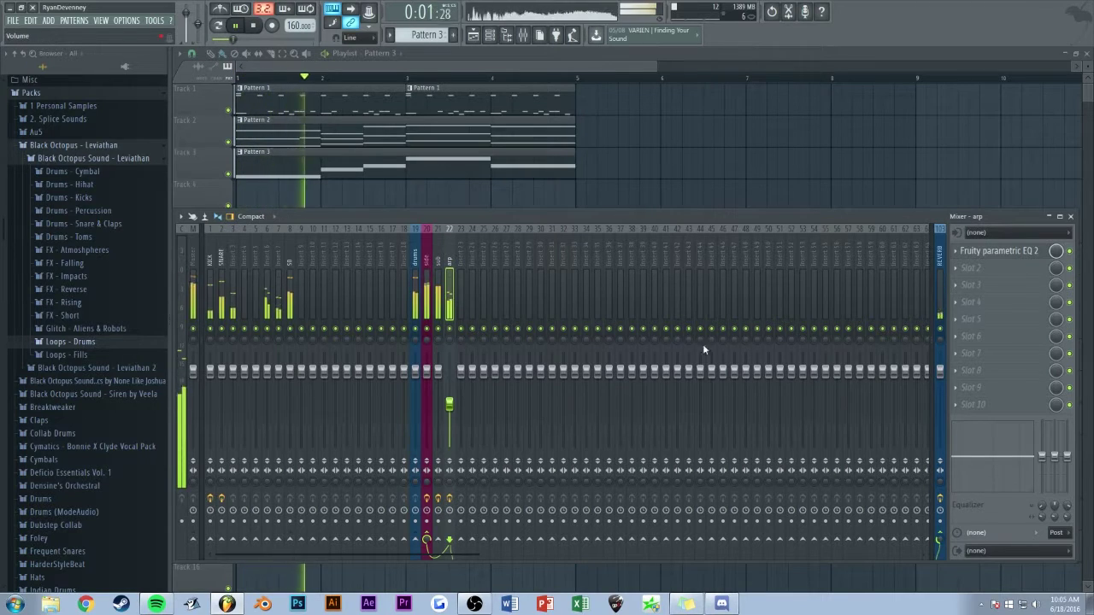
Rename the Harmor channel on mixer track 22 as arp, adjust its chorus mix, and play the arrangement.
{"action": "left_click", "coordinate": [489, 35]}
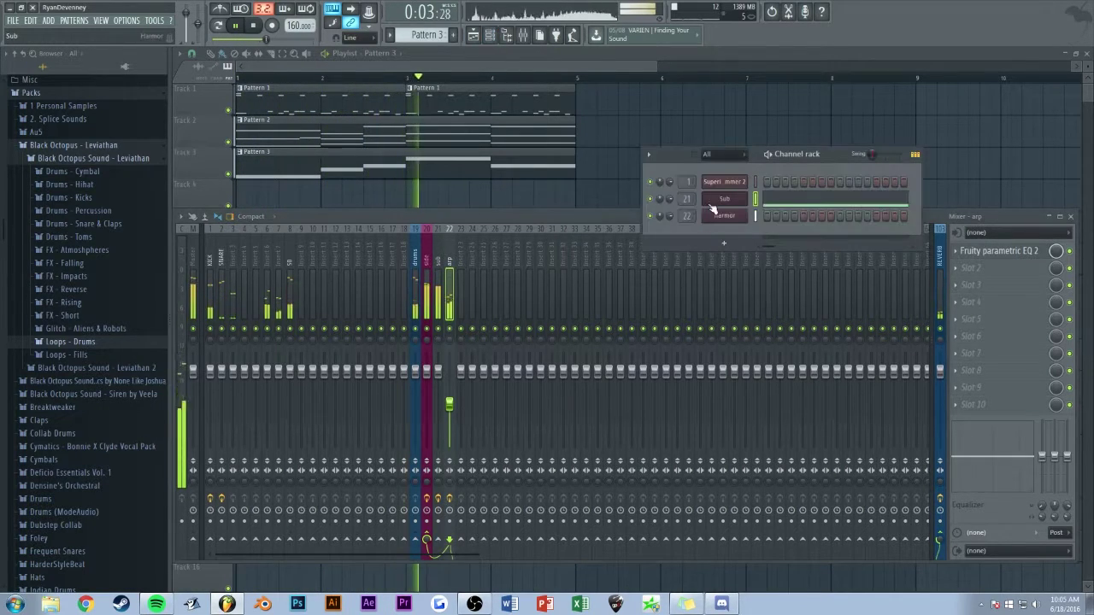
{"action": "key", "text": "space"}
{"action": "middle_click", "coordinate": [723, 218]}
{"action": "left_click", "coordinate": [723, 216]}
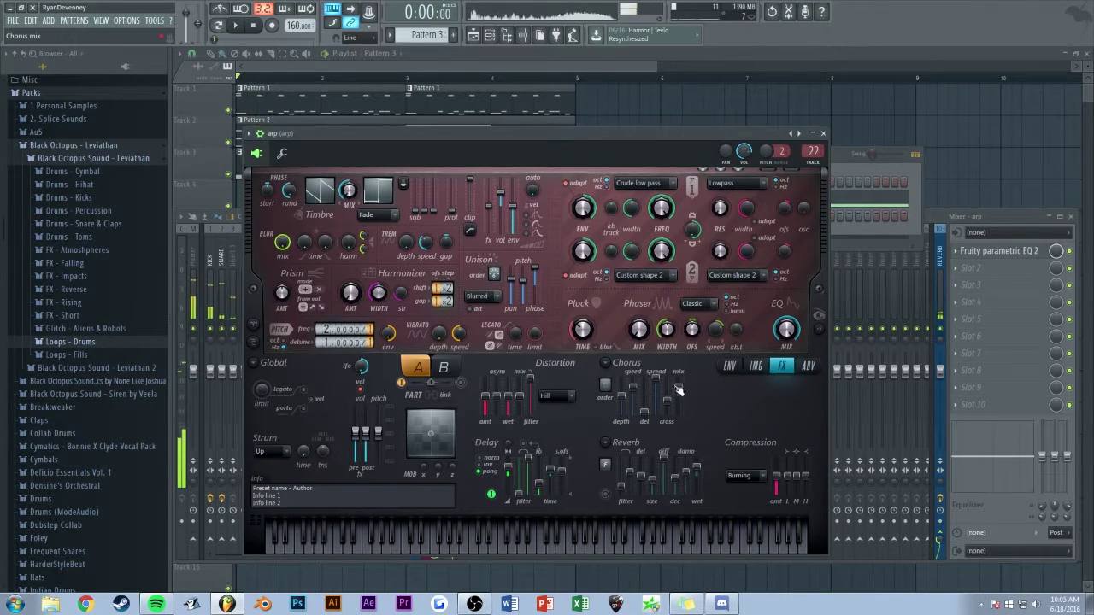
{"action": "key", "text": "space"}
{"action": "key", "text": "F5"}
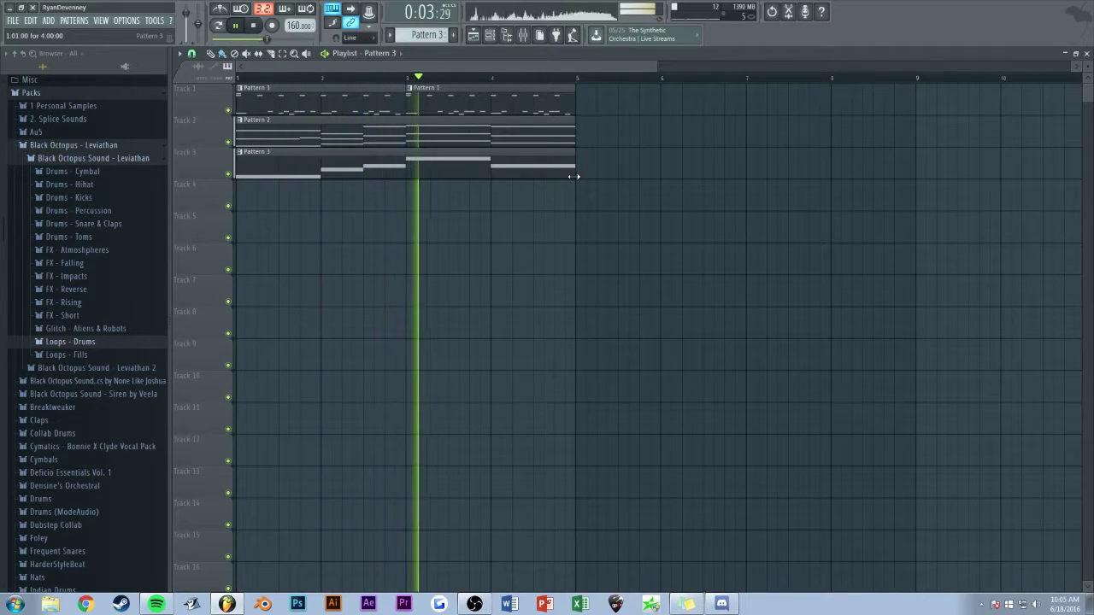
Solo Insert 6, load Fruity parametric EQ 2 in its first slot, and dip the mids slightly with band 5.
{"action": "left_click", "coordinate": [523, 36]}
{"action": "right_click", "coordinate": [268, 329]}
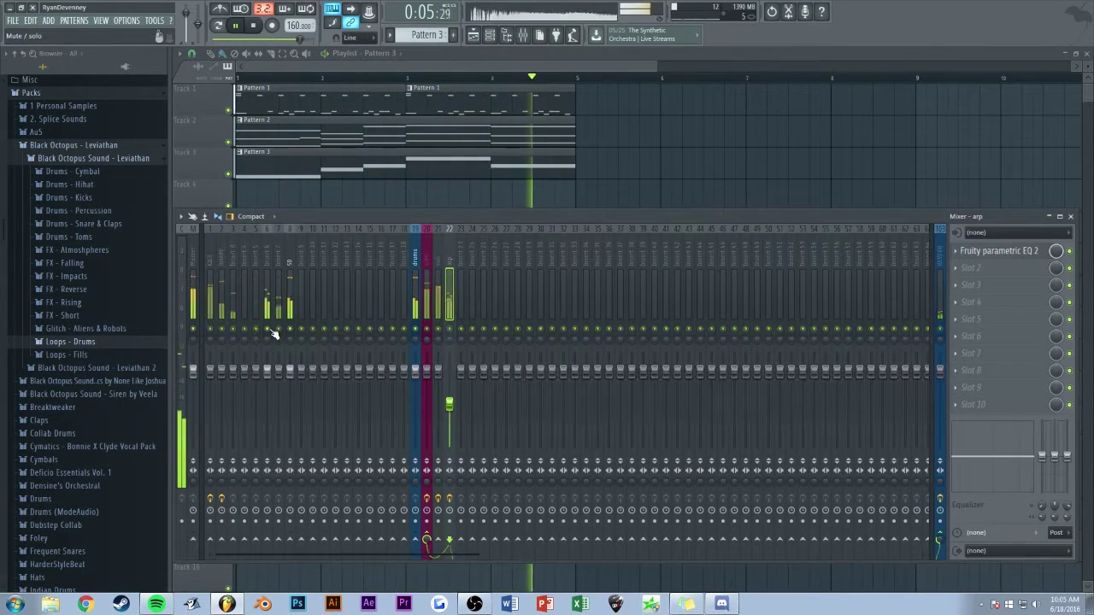
{"action": "left_click", "coordinate": [267, 254]}
{"action": "left_click", "coordinate": [1021, 252]}
{"action": "left_click", "coordinate": [969, 483]}
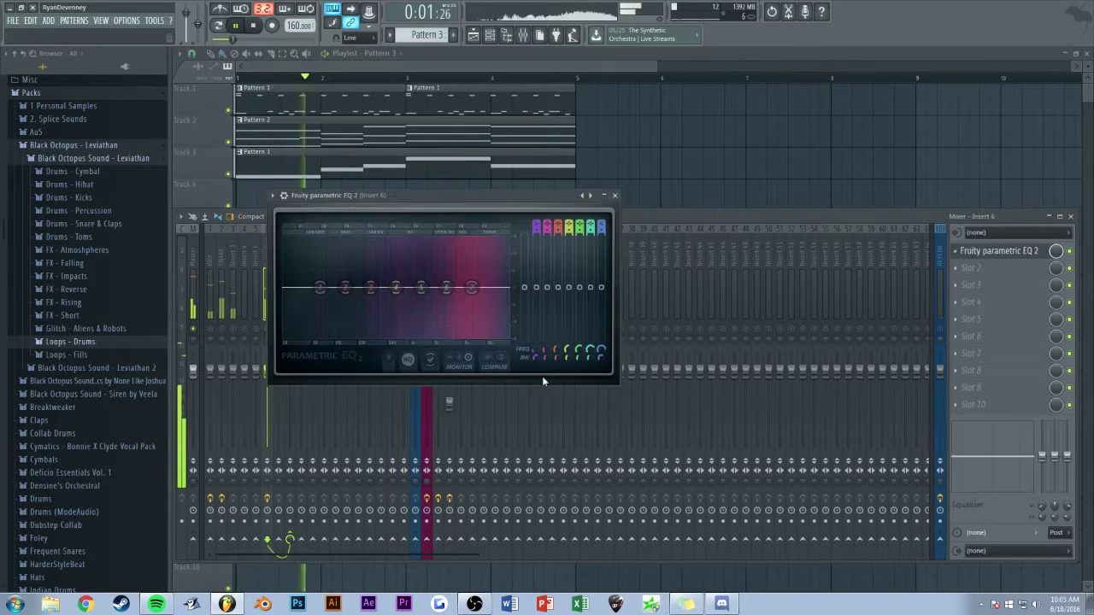
{"action": "left_click_drag", "start_coordinate": [422, 288], "coordinate": [423, 298]}
{"action": "left_click_drag", "start_coordinate": [446, 288], "coordinate": [408, 297]}
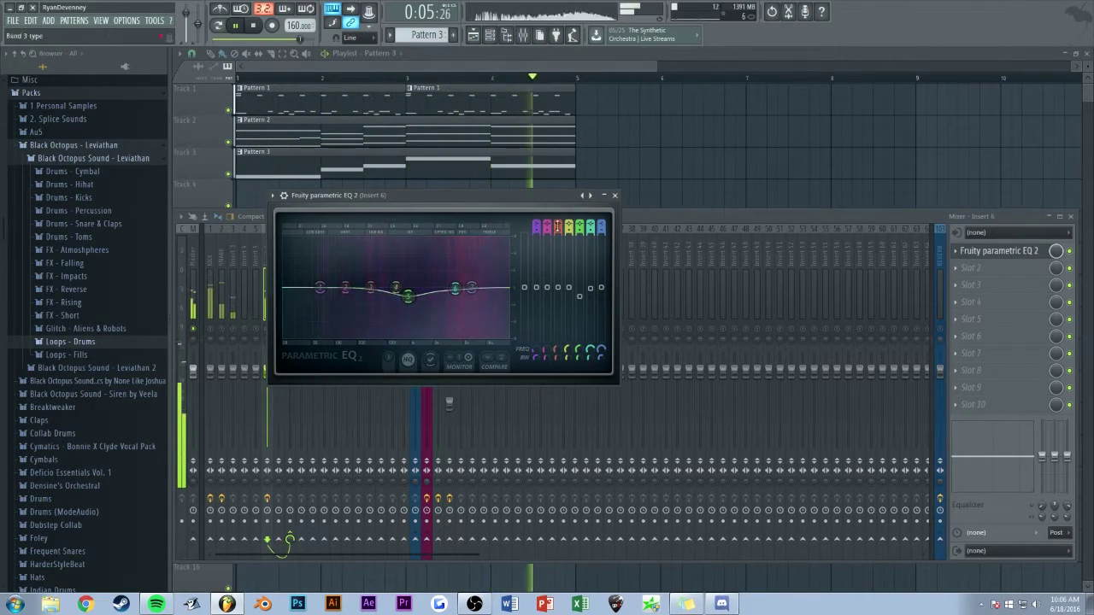
{"action": "left_click", "coordinate": [615, 196]}
Take Insert 6 out of solo and load Maximus in the SD track's first slot, adjusting its master curve.
{"action": "left_click", "coordinate": [291, 262]}
{"action": "right_click", "coordinate": [268, 329]}
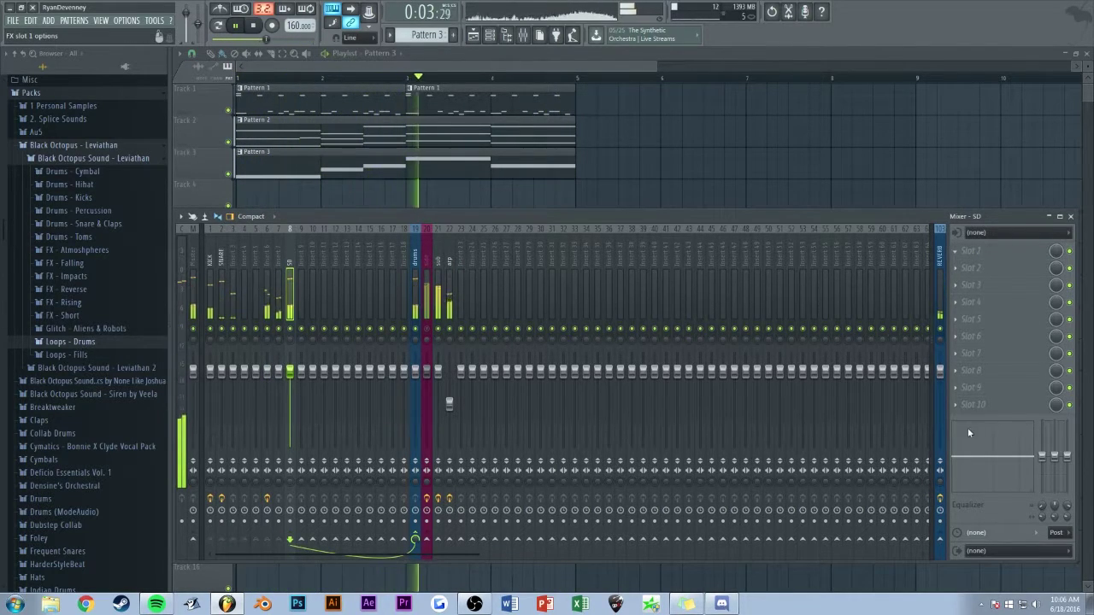
{"action": "left_click", "coordinate": [944, 417]}
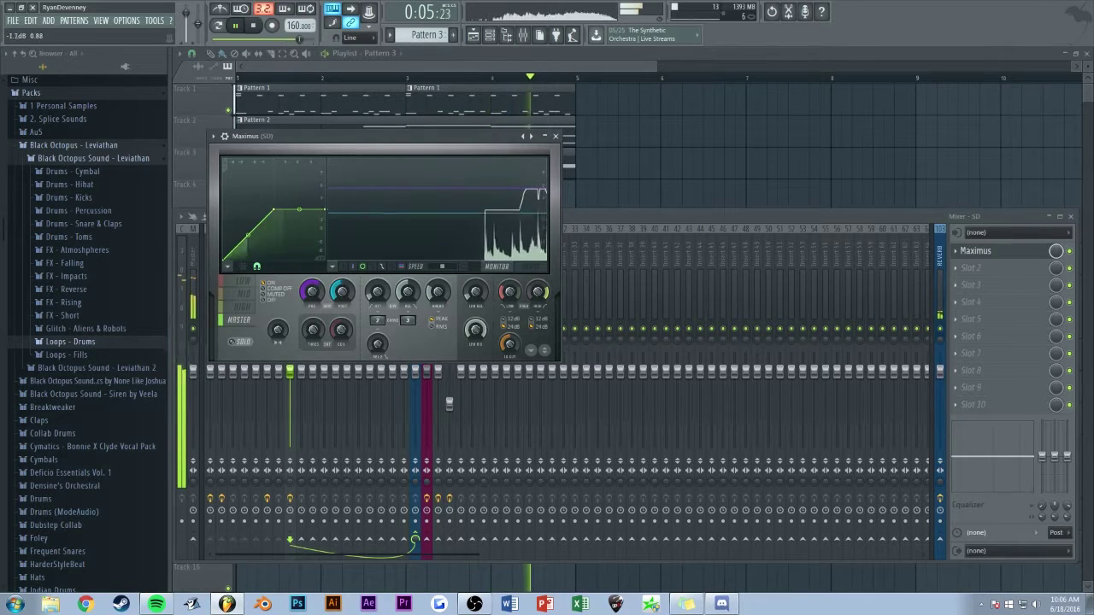
{"action": "left_click", "coordinate": [556, 136]}
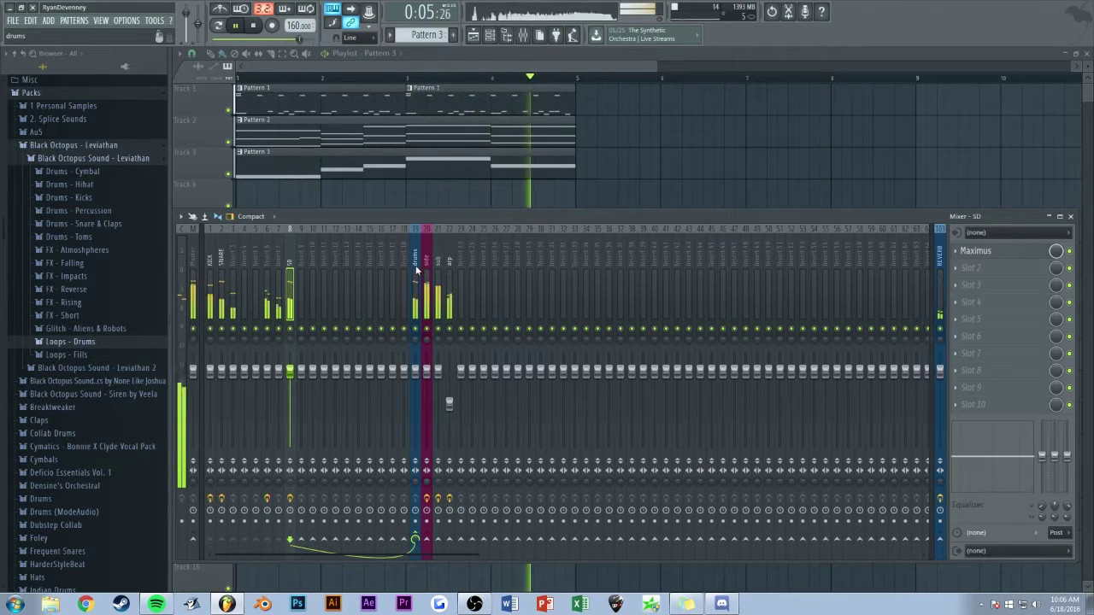
Adjust the master curve in the SNARE track's Maximus and close it.
{"action": "left_click", "coordinate": [222, 273]}
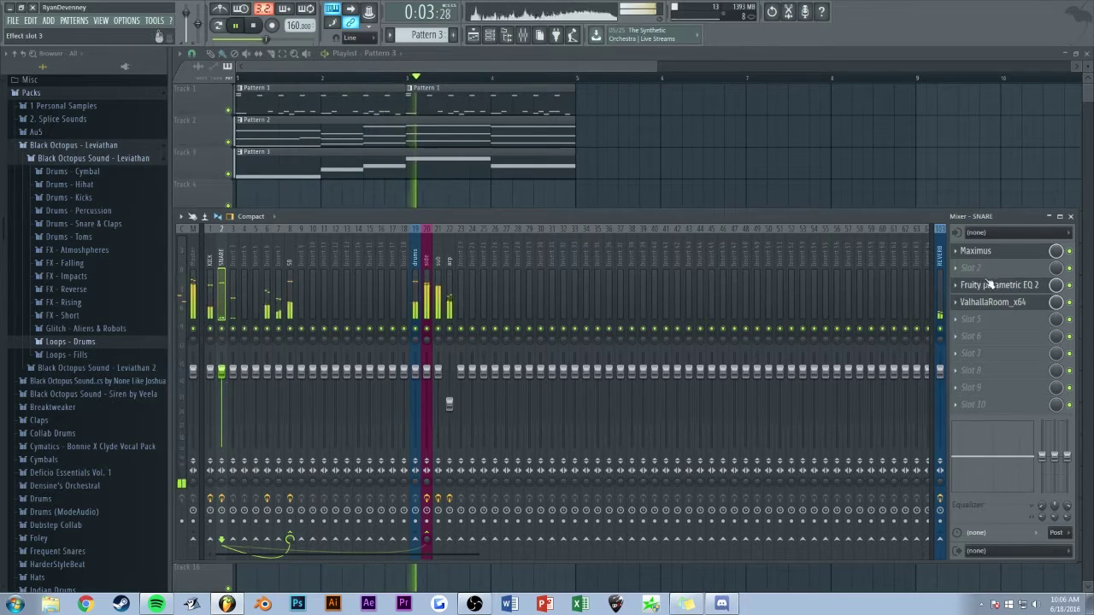
{"action": "left_click", "coordinate": [974, 251]}
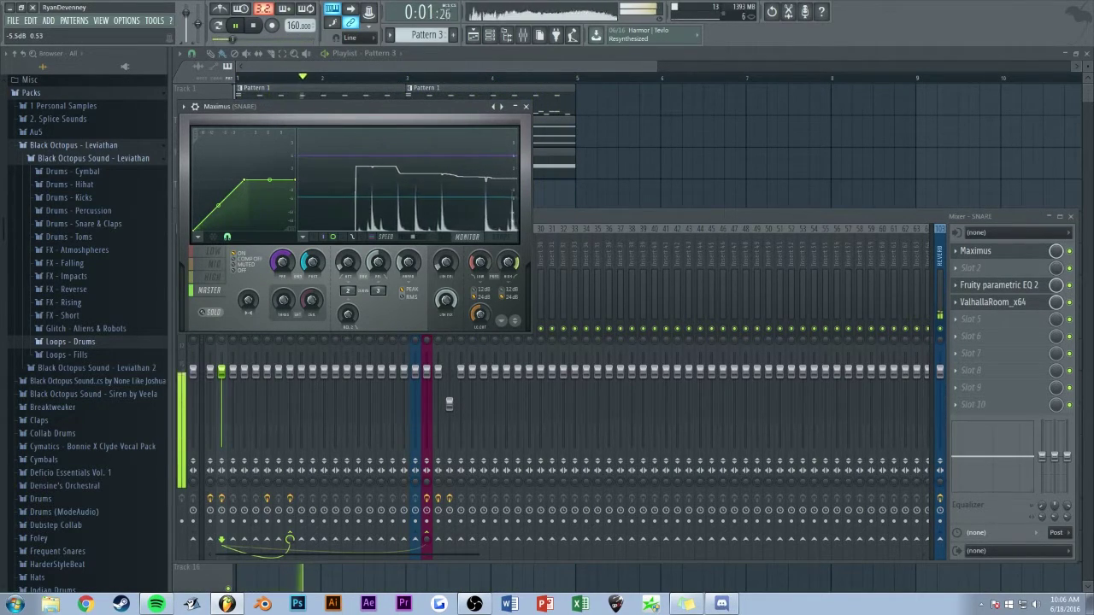
{"action": "left_click", "coordinate": [526, 108]}
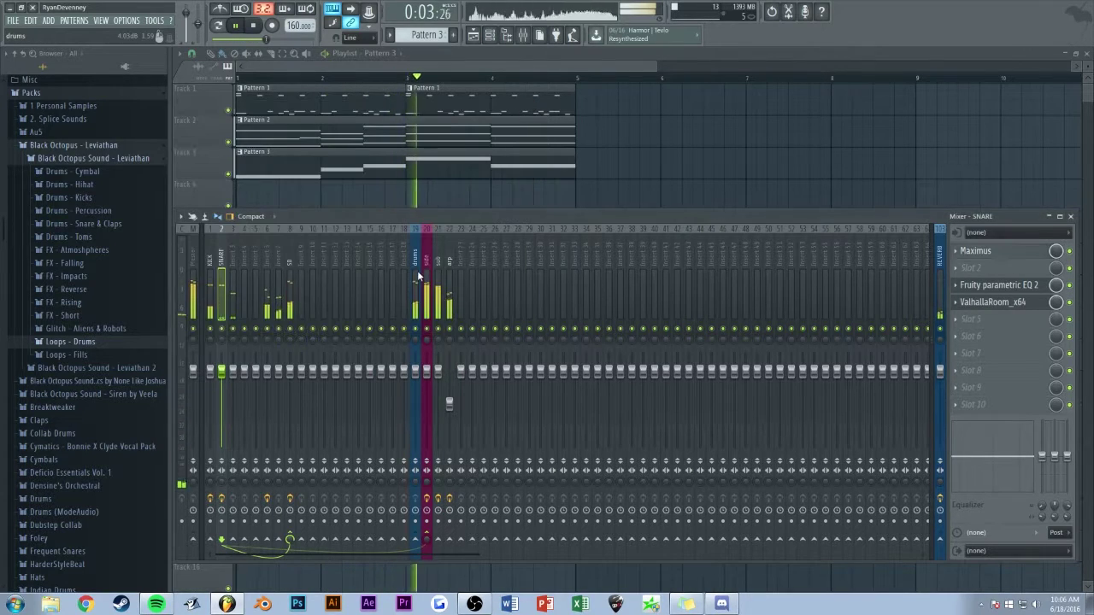
Stop playback and save the project in the Projects folder under the new name MessingGminor160.
{"action": "key", "text": "F9"}
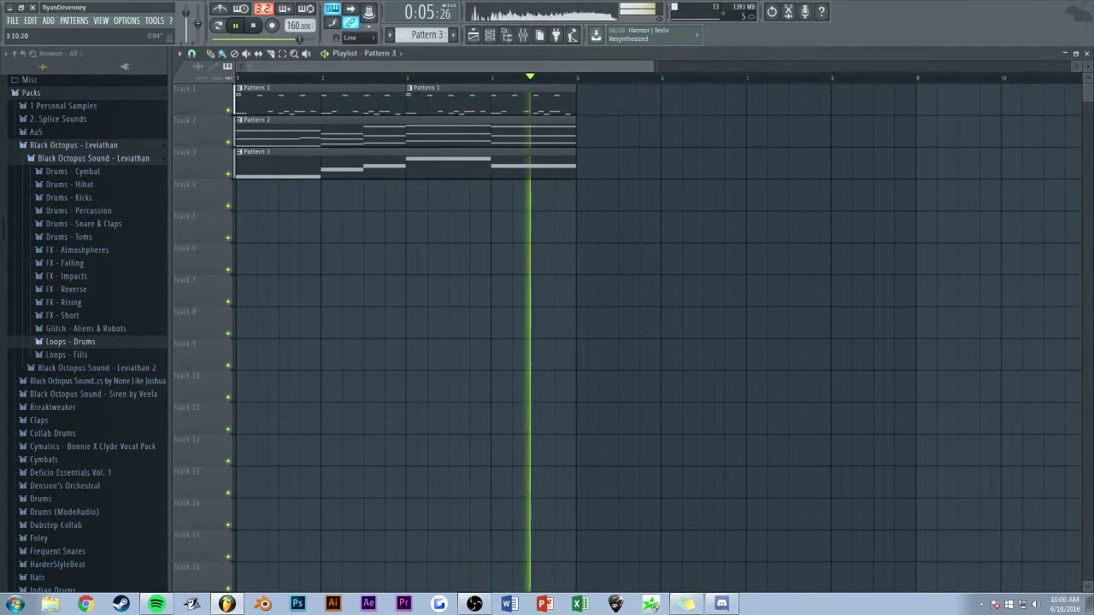
{"action": "scroll", "coordinate": [430, 66], "scroll_direction": "up", "scroll_amount": 1}
{"action": "key", "text": "space"}
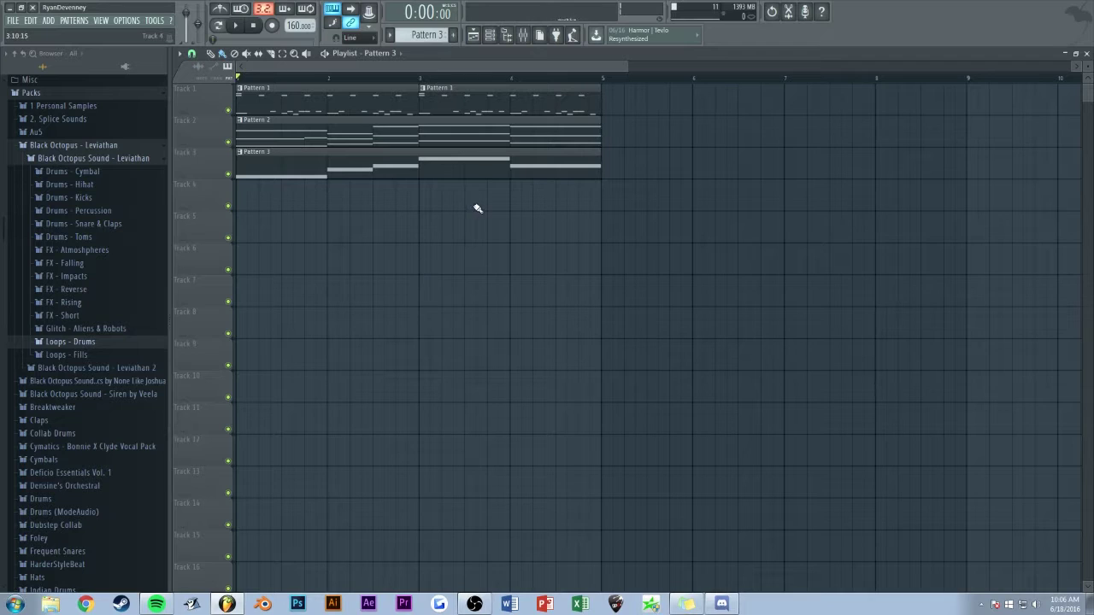
{"action": "scroll", "coordinate": [455, 82], "scroll_direction": "up", "scroll_amount": 1}
{"action": "key", "text": "F6"}
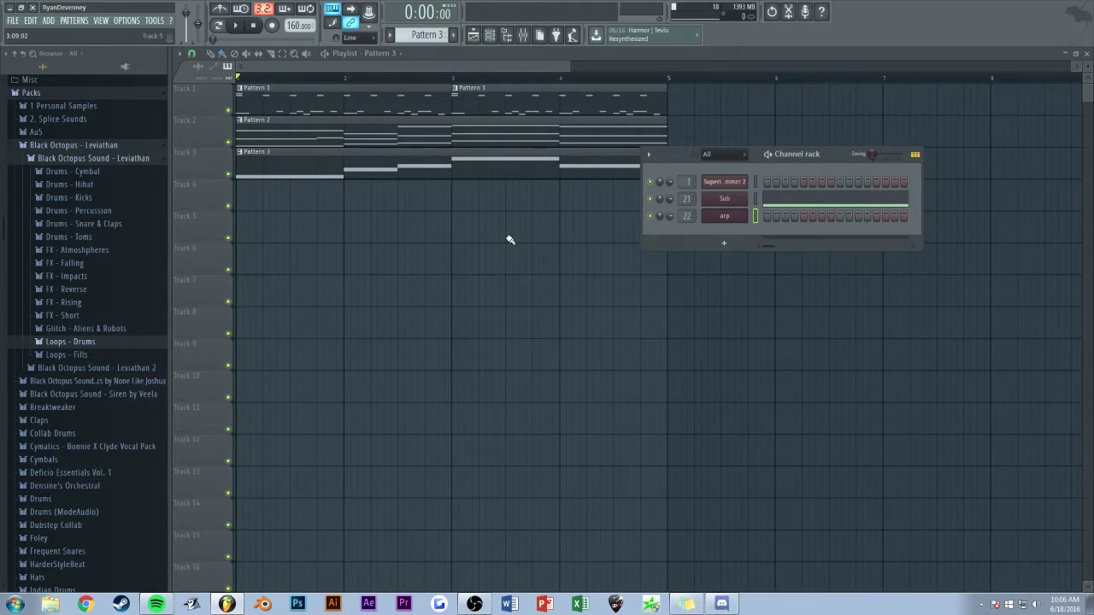
{"action": "key", "text": "ctrl+shift+s"}
{"action": "type", "text": "MessingGminor"}
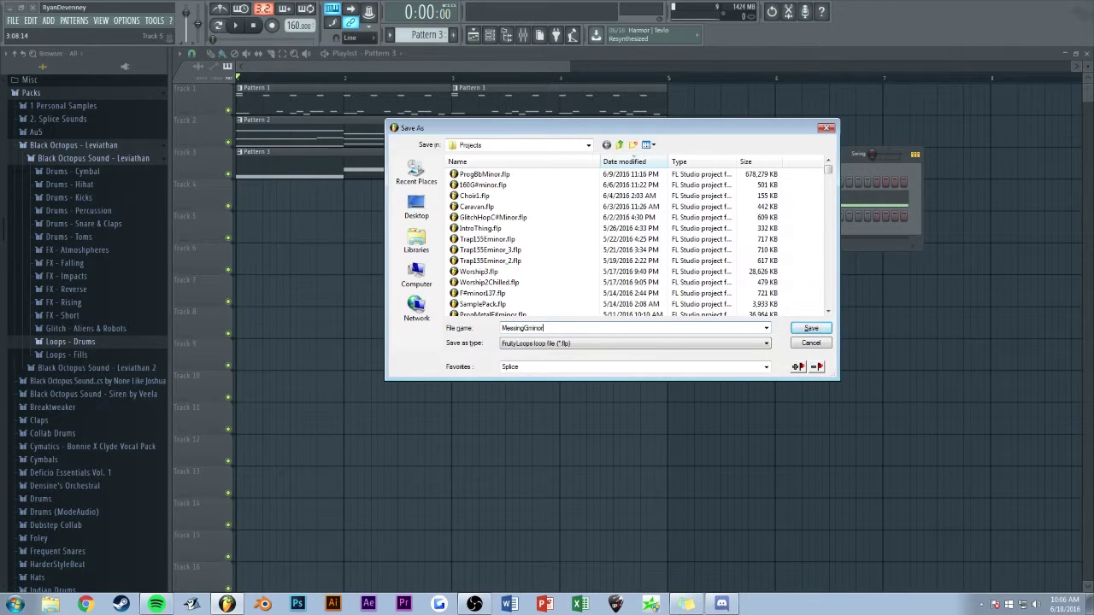
{"action": "key", "text": "Return"}
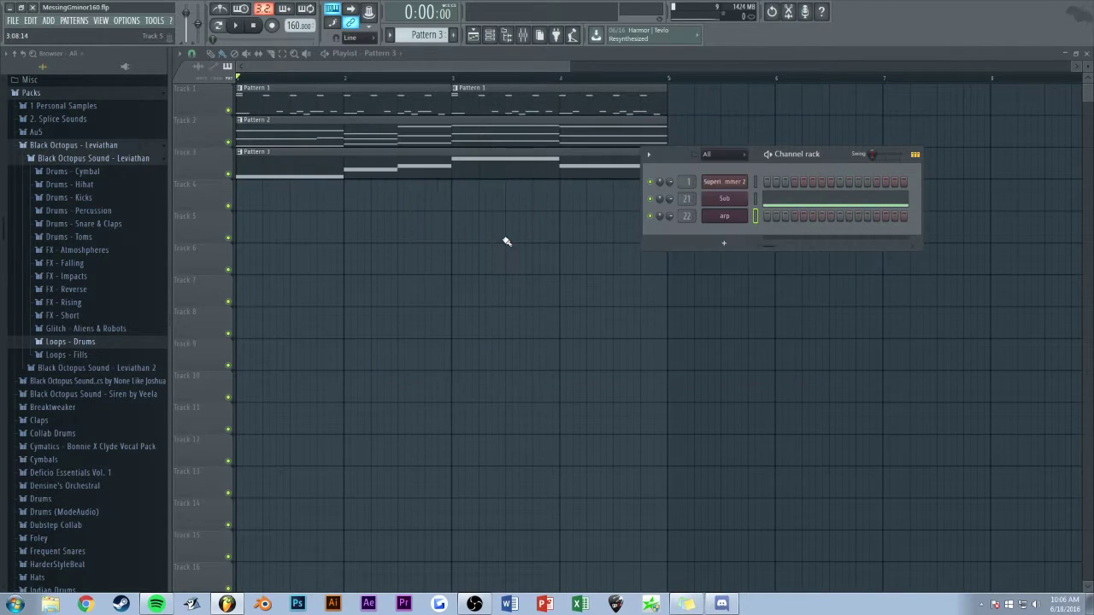
Play the arrangement, create Pattern 4, and add a new Harmor channel.
{"action": "key", "text": "F6"}
{"action": "key", "text": "space"}
{"action": "scroll", "coordinate": [473, 246], "scroll_direction": "up", "scroll_amount": 2}
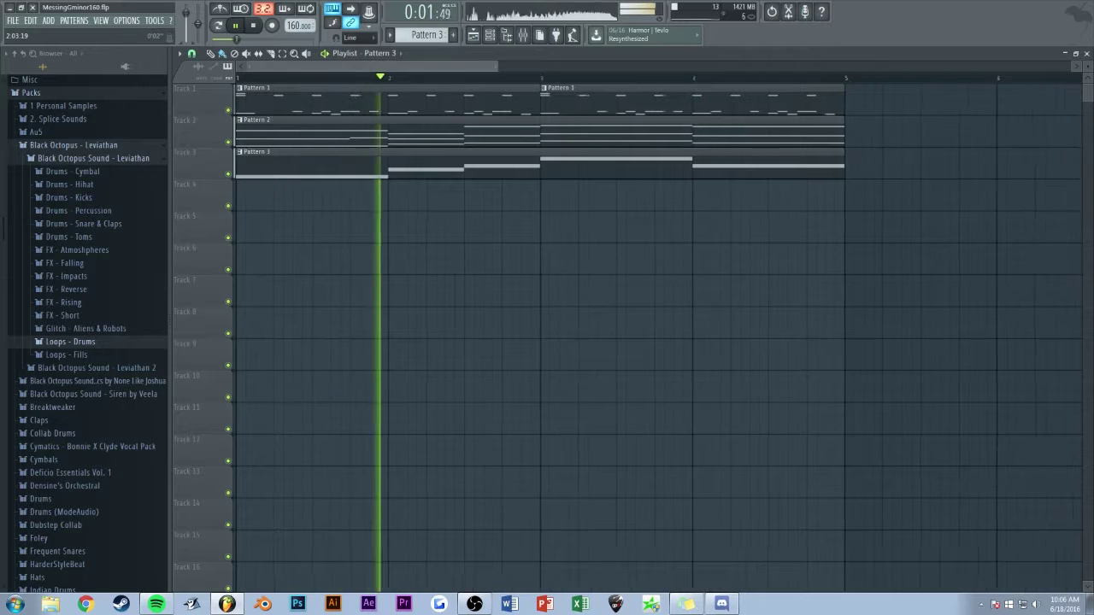
{"action": "scroll", "coordinate": [473, 246], "scroll_direction": "down", "scroll_amount": 1}
{"action": "key", "text": "F6"}
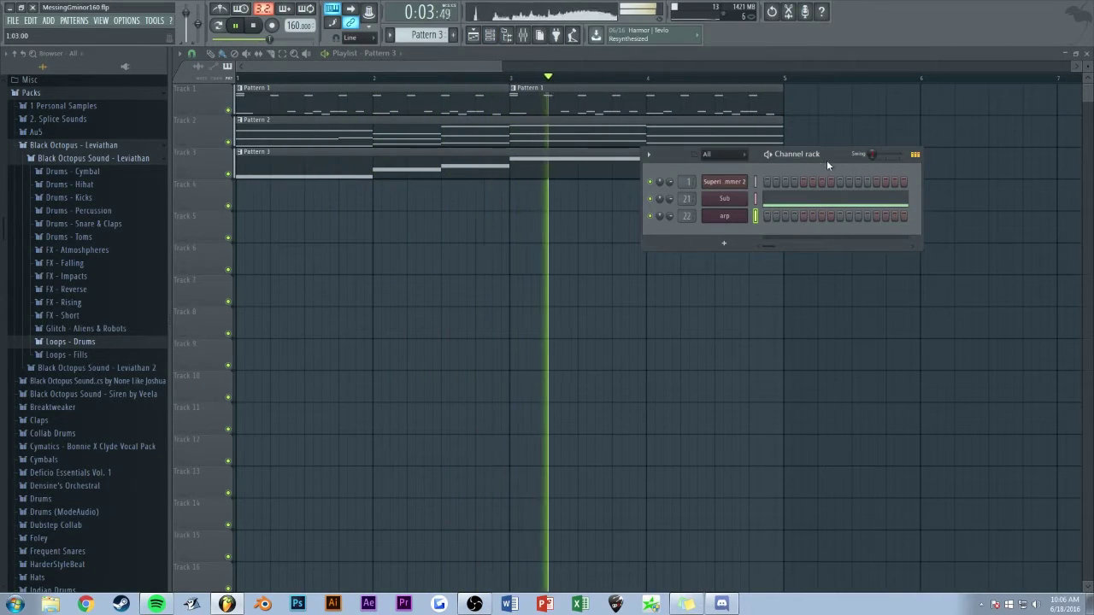
{"action": "left_click_drag", "start_coordinate": [824, 160], "coordinate": [798, 177]}
{"action": "left_click", "coordinate": [698, 262]}
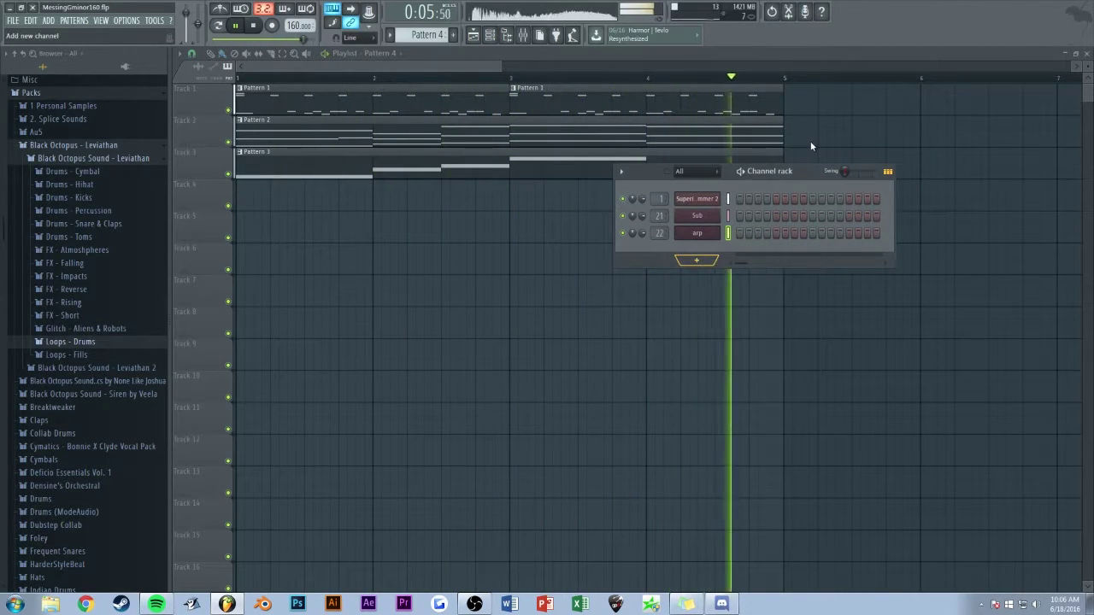
{"action": "left_click", "coordinate": [811, 44]}
{"action": "key", "text": "space"}
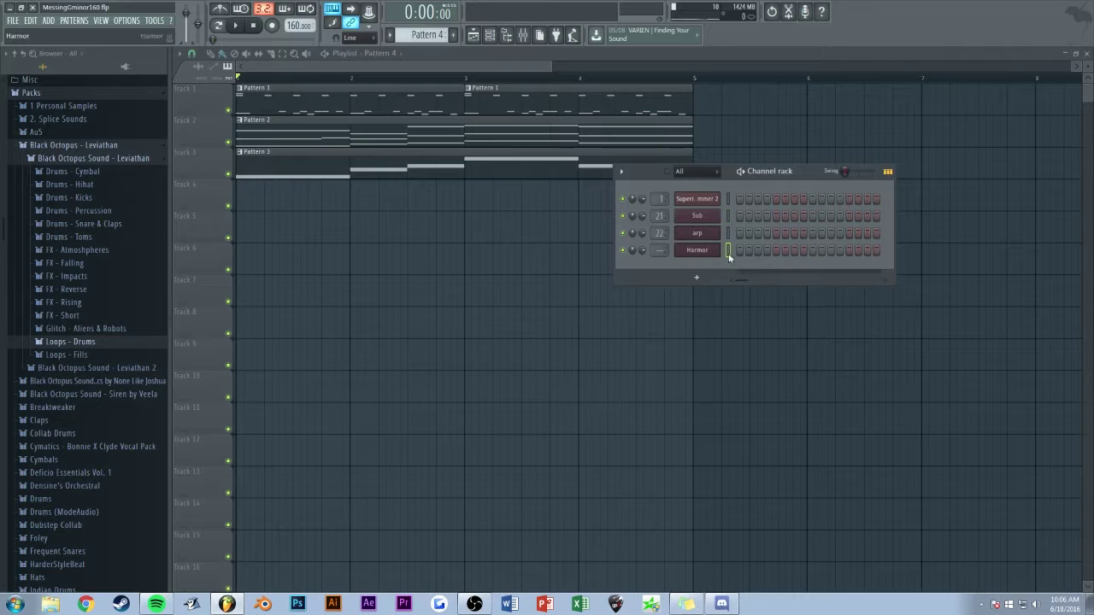
Paste the copied bass notes into the new Harmor channel's piano roll and place Pattern 4 on playlist Track 4 from bar 1.
{"action": "key", "text": "F7"}
{"action": "key", "text": "ctrl+v"}
{"action": "key", "text": "F7"}
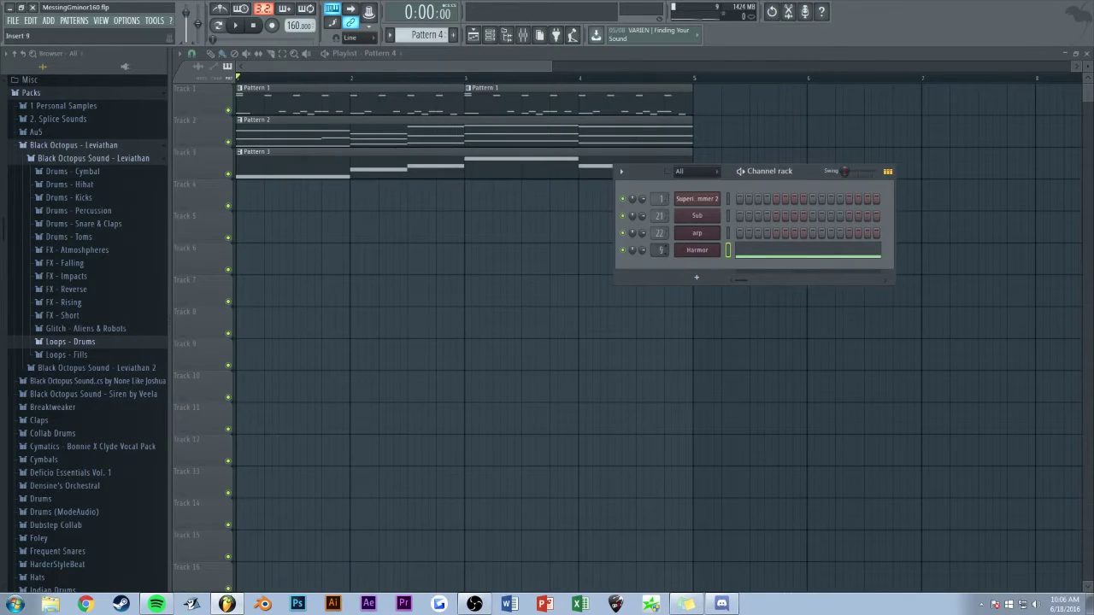
{"action": "left_click", "coordinate": [273, 201]}
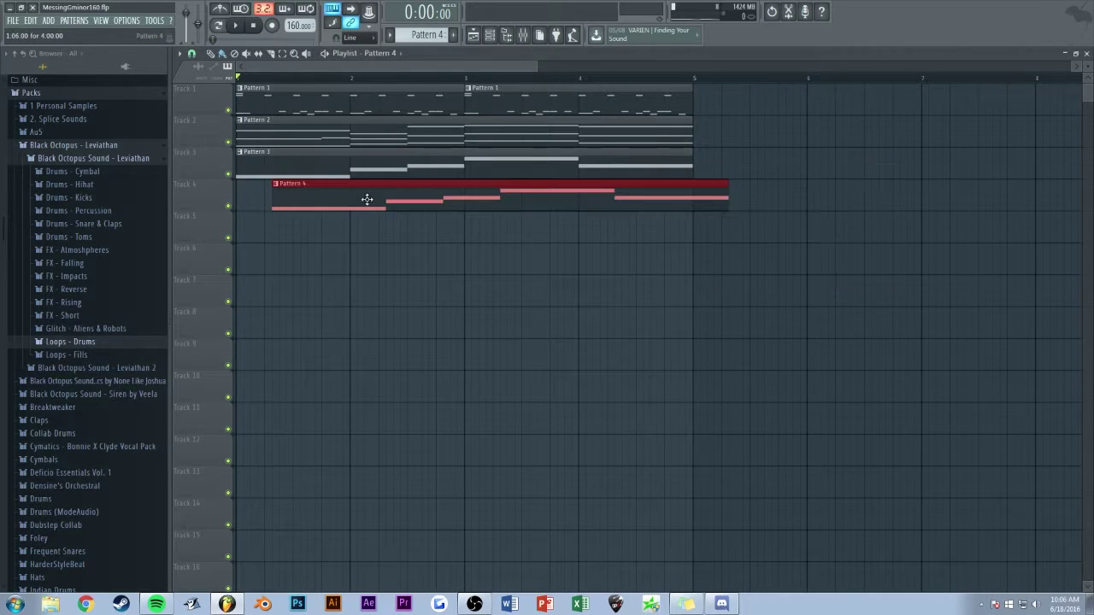
{"action": "left_click_drag", "start_coordinate": [362, 198], "coordinate": [324, 198]}
Route Insert 23 to the side mixer track and lower its volume during playback.
{"action": "left_click", "coordinate": [524, 38]}
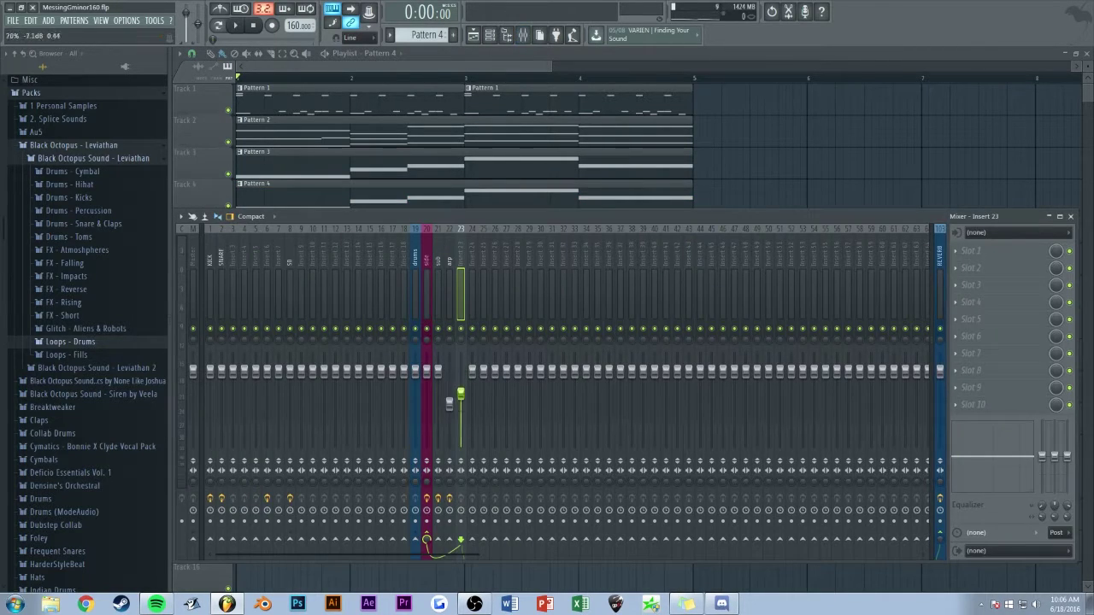
{"action": "key", "text": "space"}
Open the new Harmor channel's synth, set its unison order to 9, and show its effects section.
{"action": "left_click", "coordinate": [490, 34]}
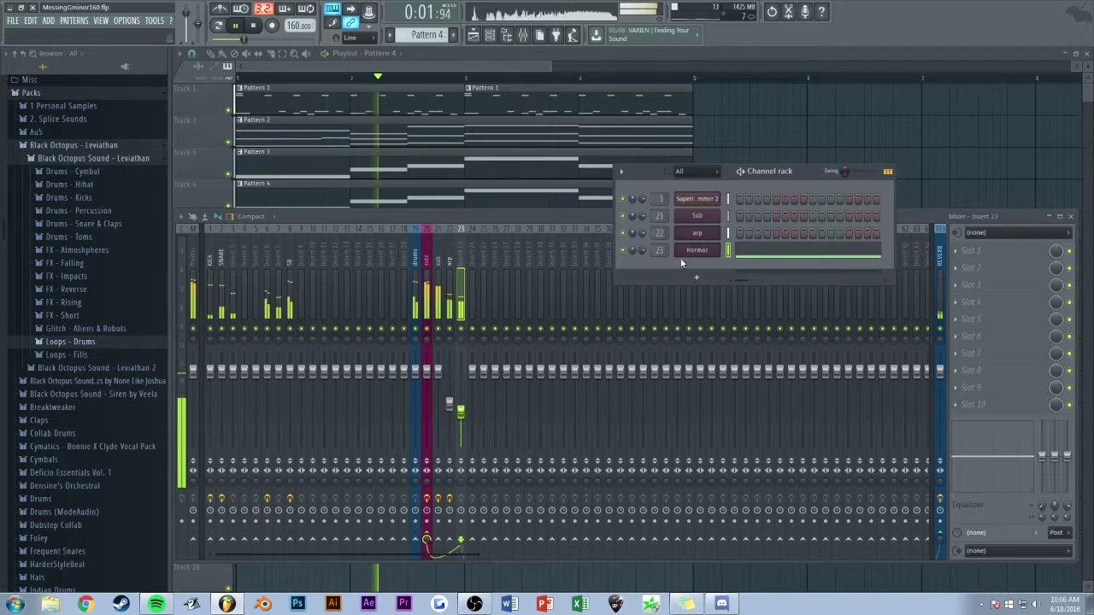
{"action": "left_click", "coordinate": [693, 253]}
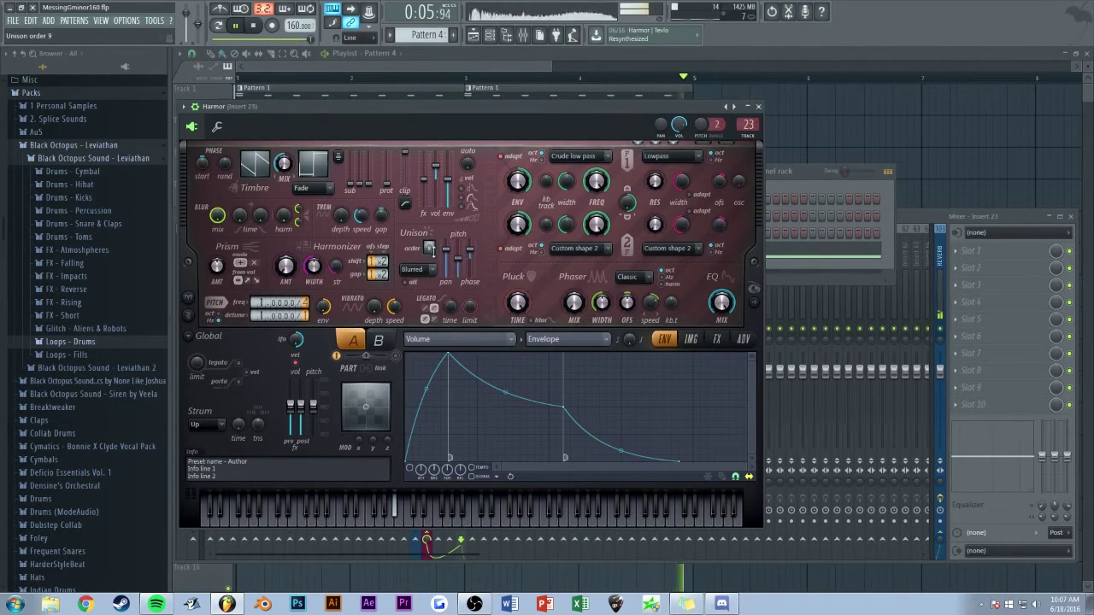
{"action": "left_click", "coordinate": [719, 338]}
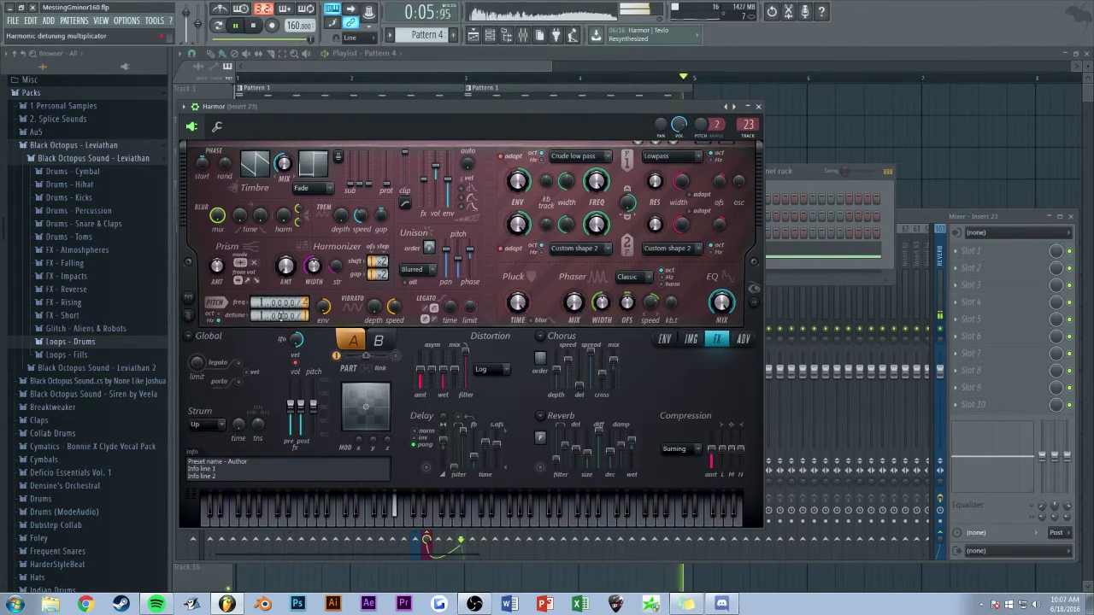
Move the Harmor window aside, solo Insert 23, and add Fruity Parametric EQ 2 to its first effect slot.
{"action": "left_click", "coordinate": [900, 229]}
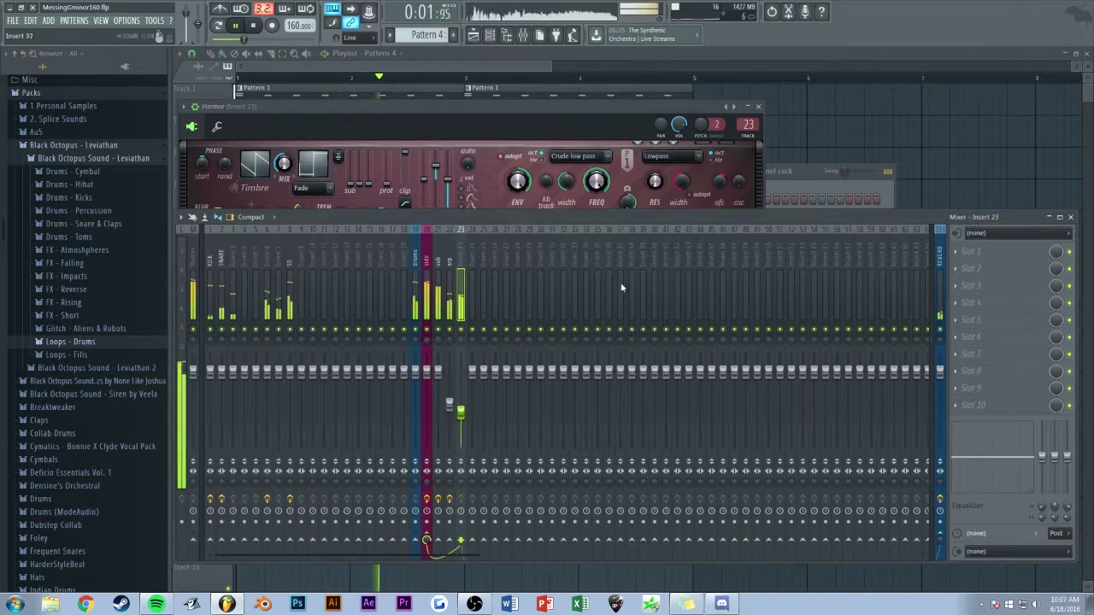
{"action": "left_click_drag", "start_coordinate": [458, 106], "coordinate": [494, 95]}
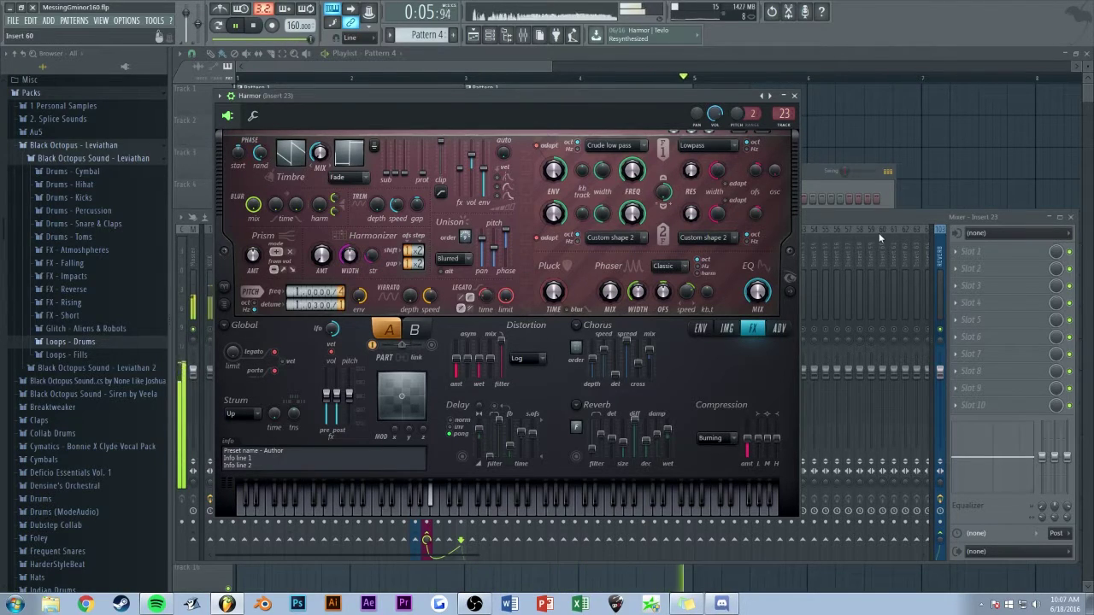
{"action": "left_click", "coordinate": [825, 232]}
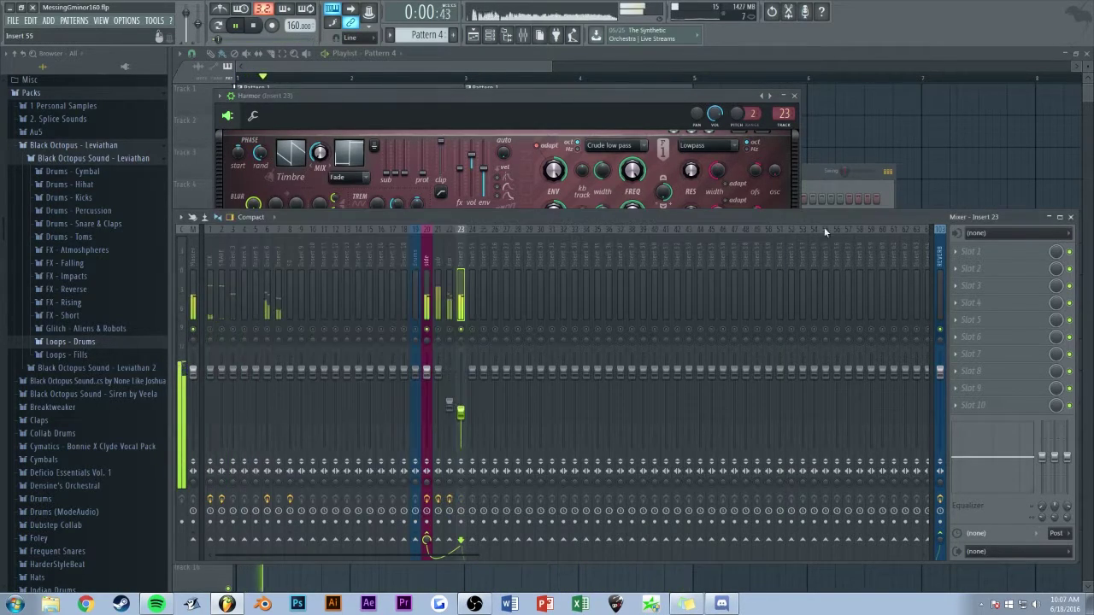
{"action": "left_click", "coordinate": [955, 508]}
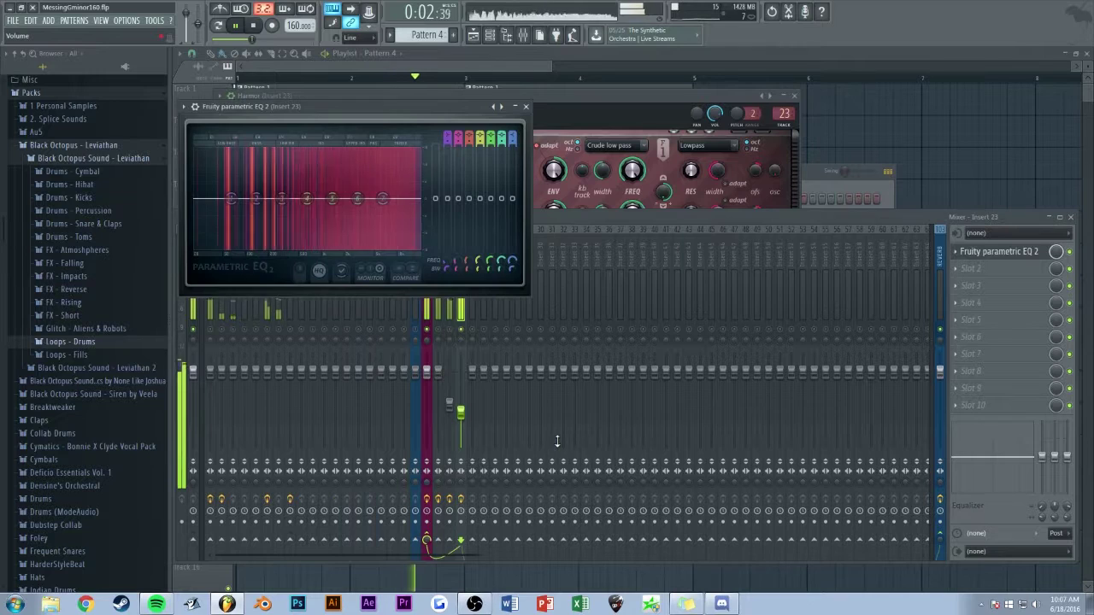
Make EQ band 1 a steep high pass that removes Insert 23's low end, and slightly cut the mids with band 4.
{"action": "left_click", "coordinate": [281, 252]}
{"action": "left_click", "coordinate": [260, 228]}
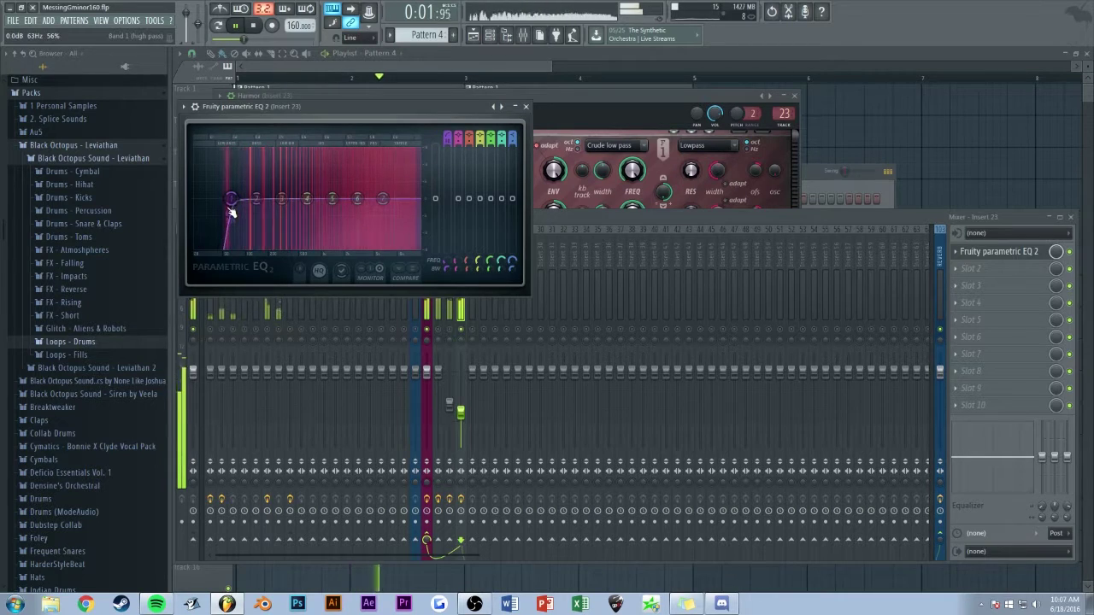
{"action": "left_click_drag", "start_coordinate": [231, 198], "coordinate": [254, 198]}
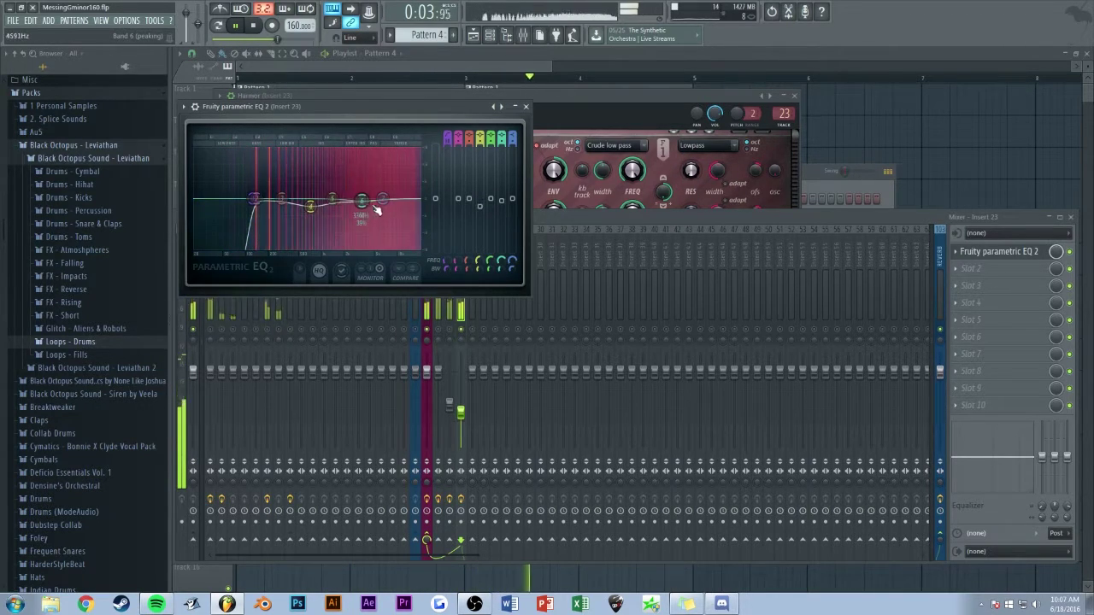
Unsolo Insert 23, lower its fader to about -16.1 dB, and cut EQ band 6 about 2.6 dB near 3594 Hz during playback.
{"action": "left_click", "coordinate": [579, 218]}
{"action": "right_click", "coordinate": [463, 332]}
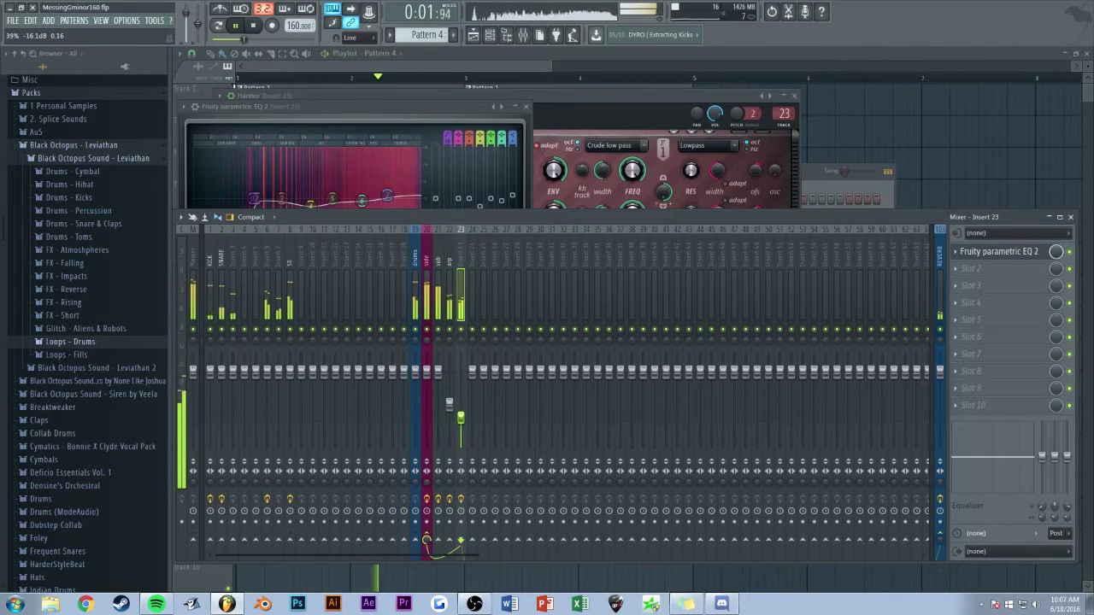
{"action": "left_click", "coordinate": [405, 109]}
{"action": "left_click_drag", "start_coordinate": [361, 202], "coordinate": [359, 210]}
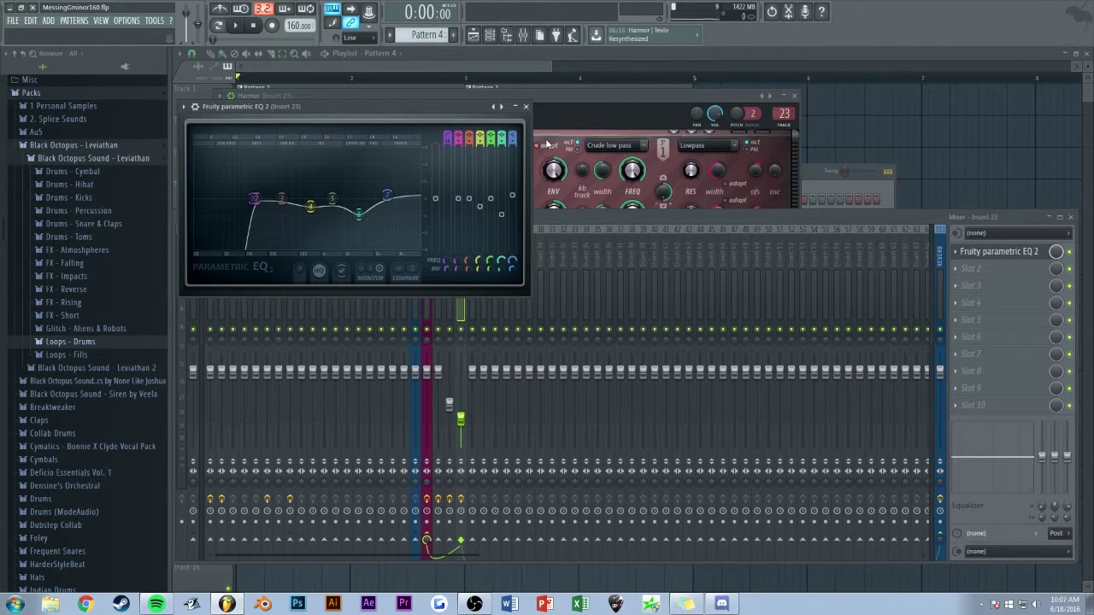
{"action": "key", "text": "space"}
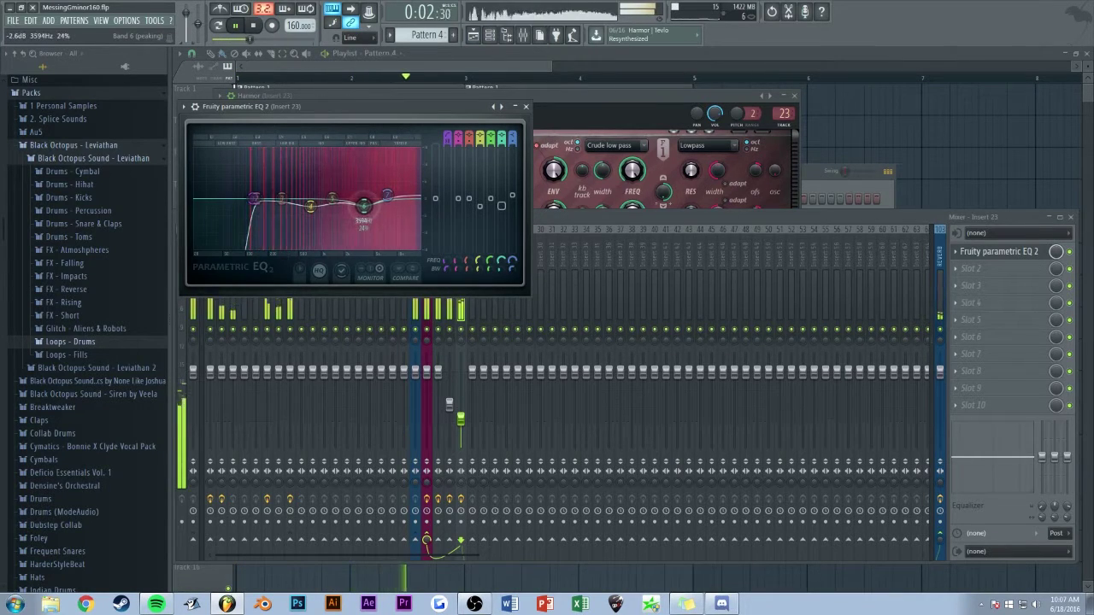
Close the EQ and stop playback, then create Pattern 5 and add a Massive channel.
{"action": "left_click", "coordinate": [525, 107]}
{"action": "left_click", "coordinate": [515, 66]}
{"action": "scroll", "coordinate": [515, 66], "scroll_direction": "down", "scroll_amount": 1}
{"action": "scroll", "coordinate": [439, 65], "scroll_direction": "down", "scroll_amount": 2}
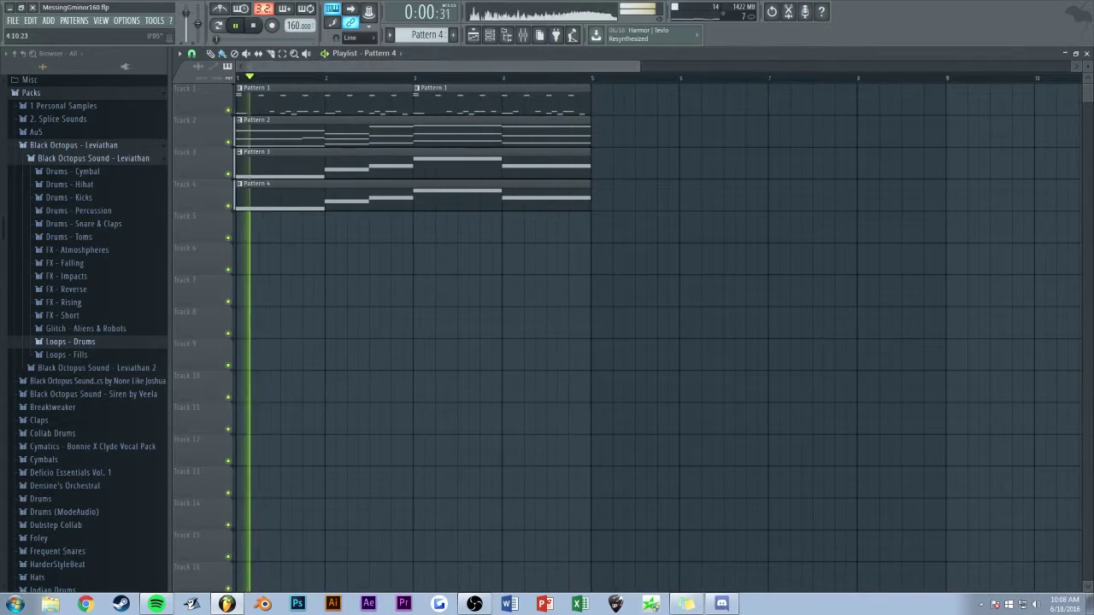
{"action": "scroll", "coordinate": [510, 66], "scroll_direction": "down", "scroll_amount": 1}
{"action": "key", "text": "space"}
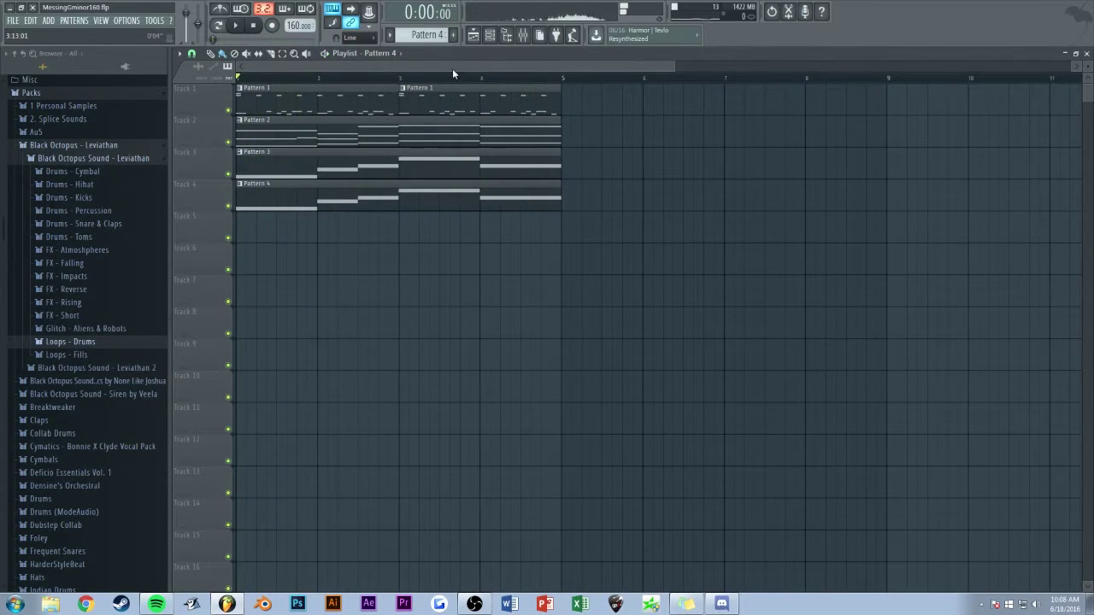
{"action": "scroll", "coordinate": [453, 69], "scroll_direction": "down", "scroll_amount": 1}
{"action": "scroll", "coordinate": [487, 66], "scroll_direction": "up", "scroll_amount": 1}
{"action": "left_click", "coordinate": [493, 38]}
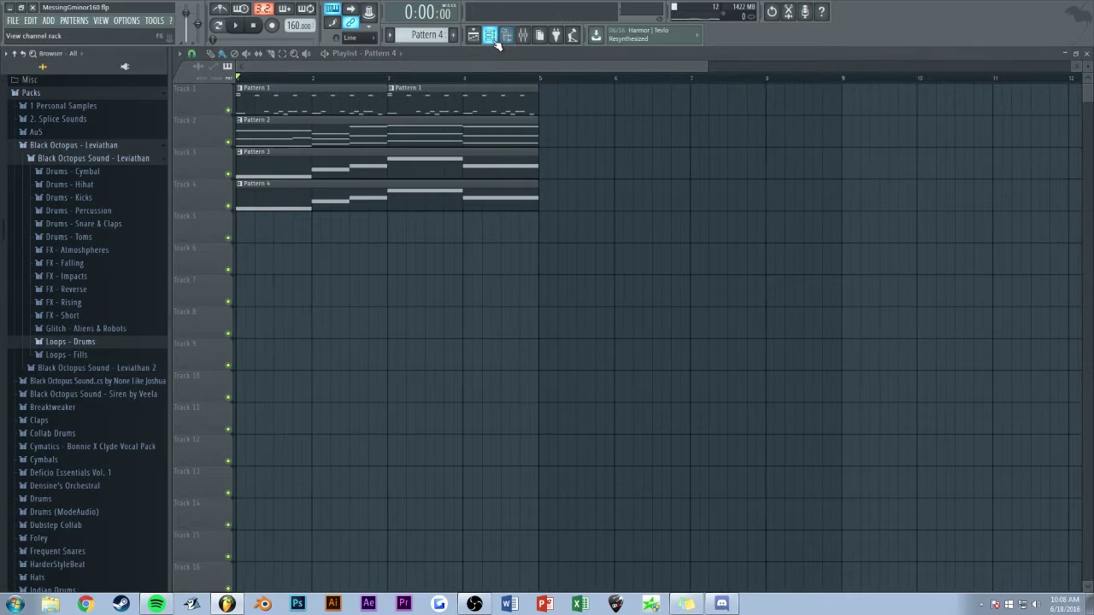
{"action": "key", "text": "F4"}
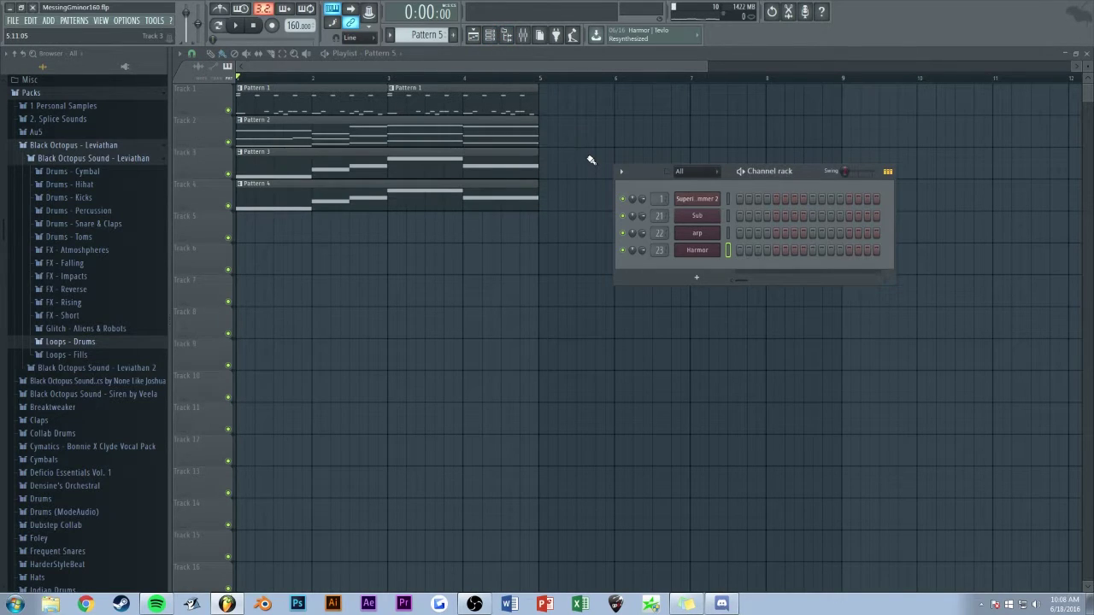
{"action": "left_click_drag", "start_coordinate": [808, 172], "coordinate": [787, 177]}
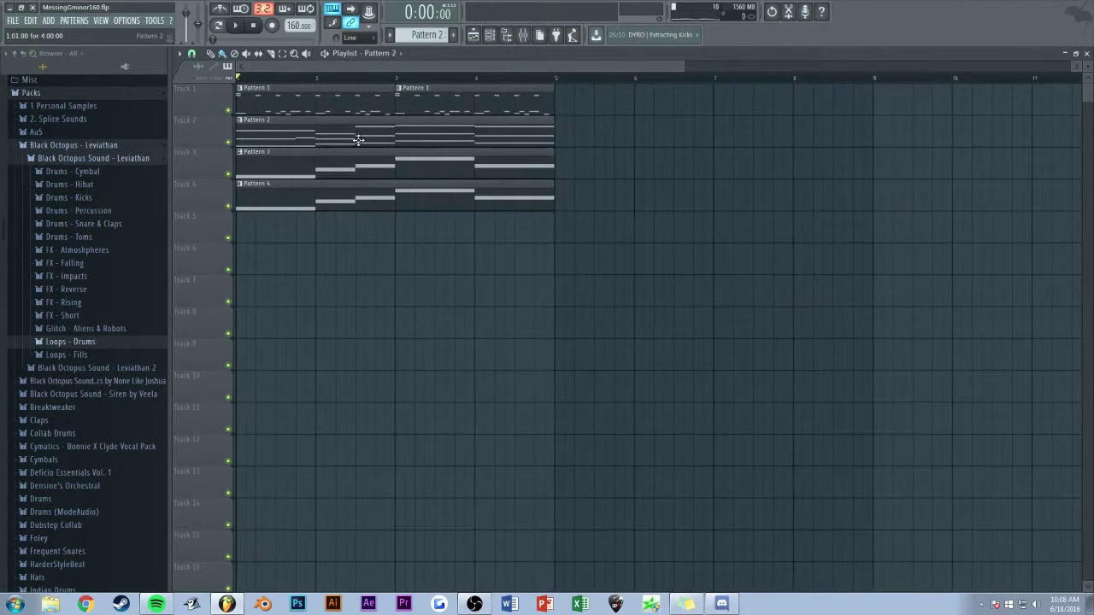
Copy all the arp chord notes from Pattern 2's piano roll.
{"action": "scroll", "coordinate": [456, 58], "scroll_direction": "up", "scroll_amount": 2}
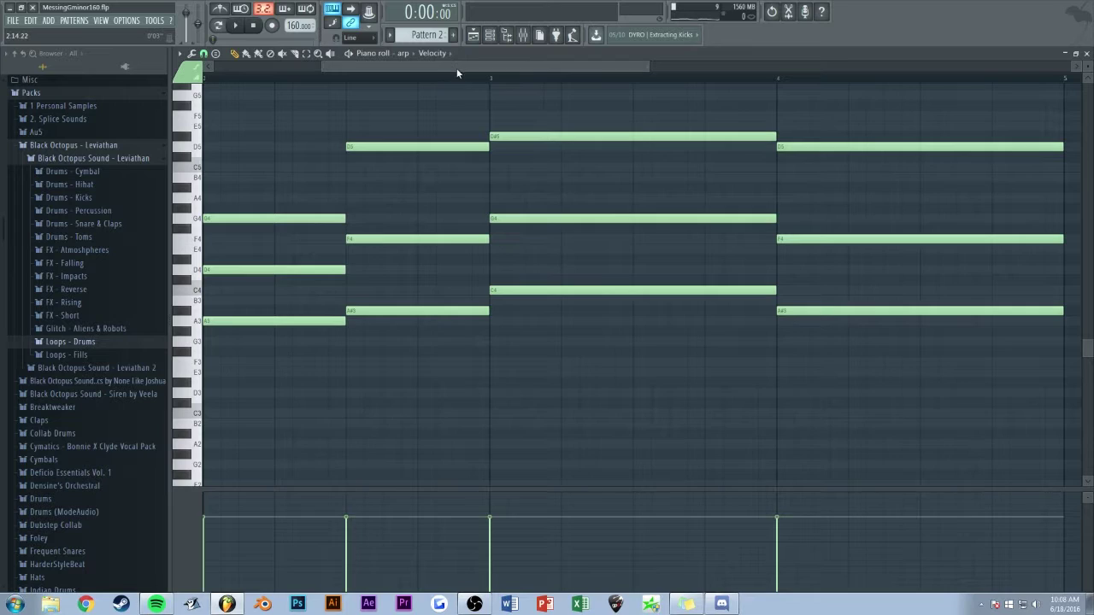
{"action": "scroll", "coordinate": [456, 72], "scroll_direction": "down", "scroll_amount": 2}
{"action": "key", "text": "ctrl+a"}
{"action": "key", "text": "F5"}
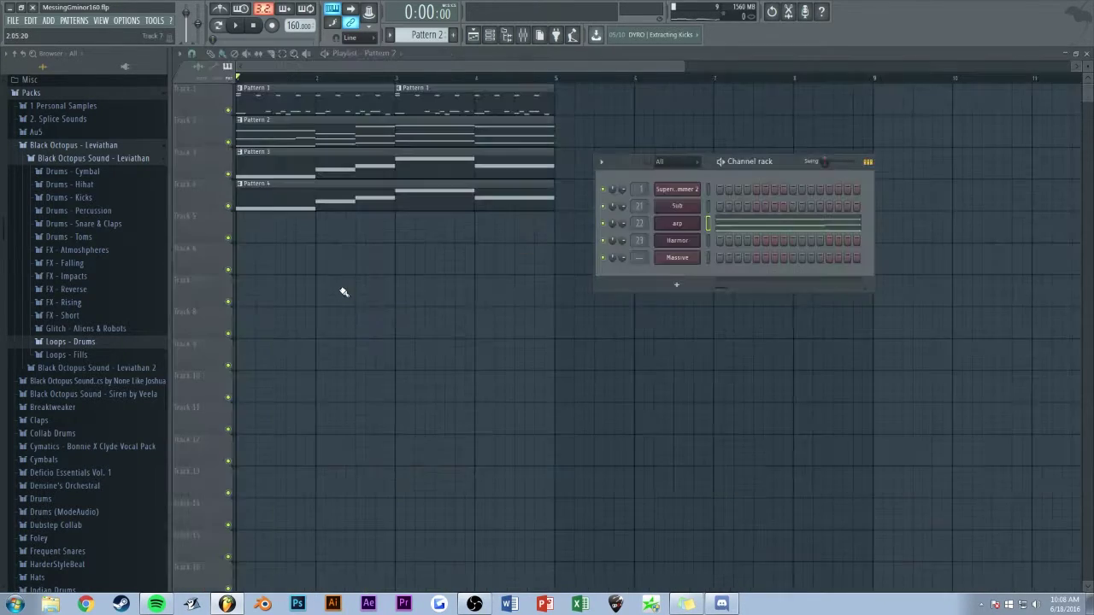
Paste the arp chords into the Massive channel's piano roll in Pattern 5 and place the pattern on playlist Track 5 from bar 1.
{"action": "key", "text": "F4"}
{"action": "key", "text": "Return"}
{"action": "right_click", "coordinate": [682, 259]}
{"action": "left_click", "coordinate": [717, 261]}
{"action": "key", "text": "ctrl+v"}
{"action": "key", "text": "F5"}
{"action": "left_click", "coordinate": [243, 226]}
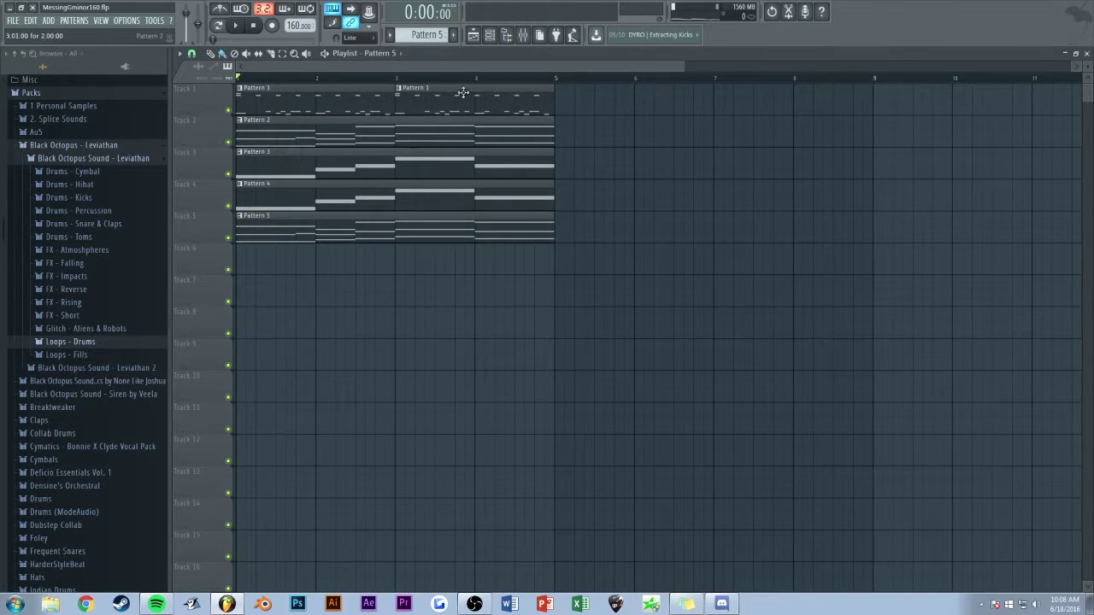
Assign the Massive channel to mixer Insert 24, route it to the side track, and lower its fader.
{"action": "left_click", "coordinate": [503, 38]}
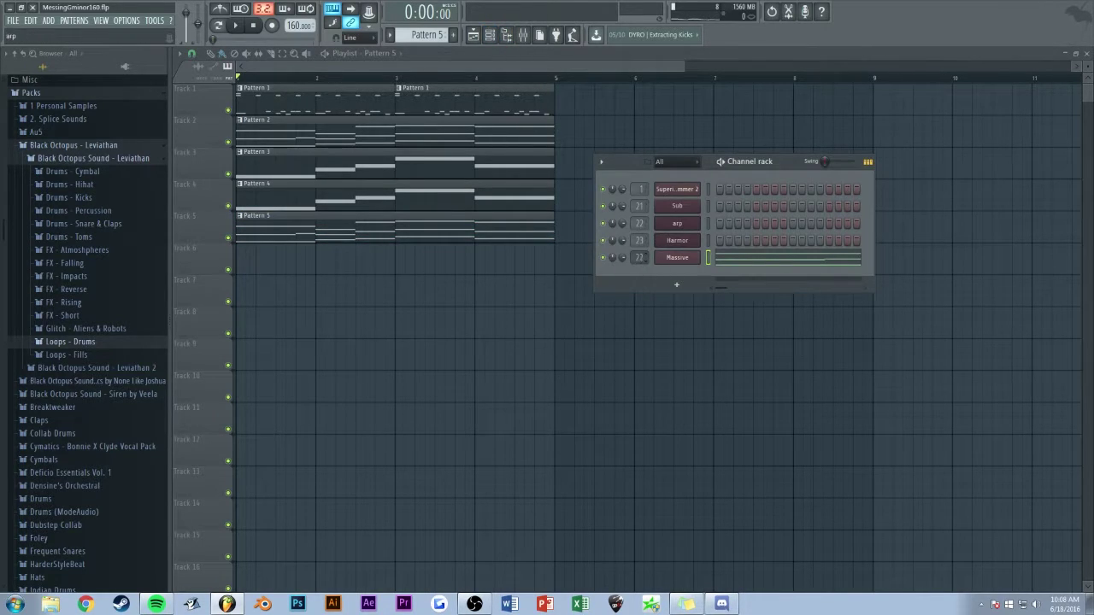
{"action": "key", "text": "space"}
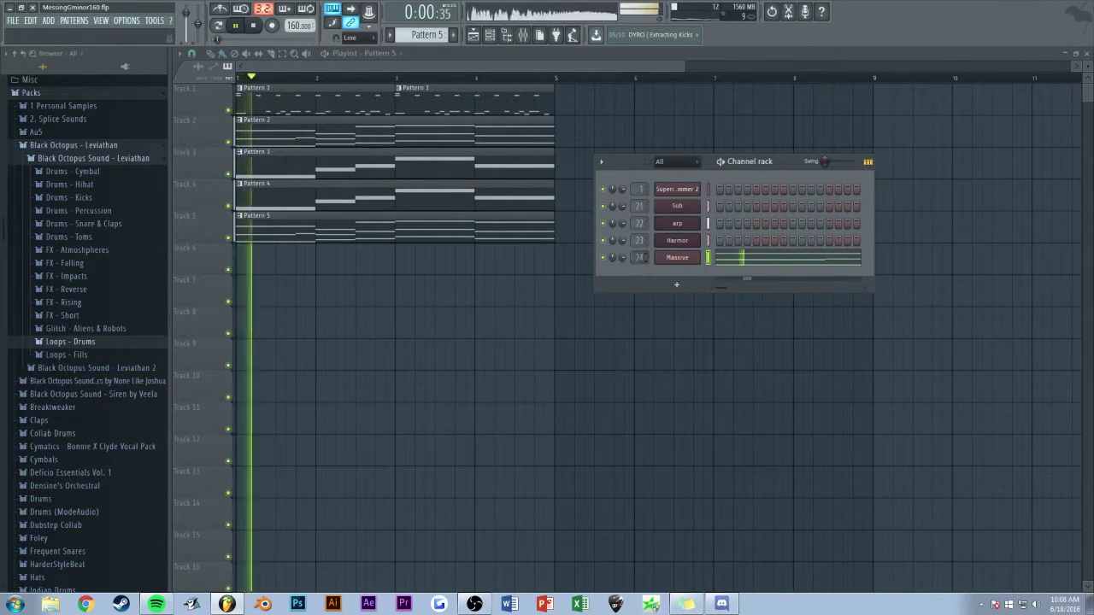
{"action": "double_click", "coordinate": [636, 259]}
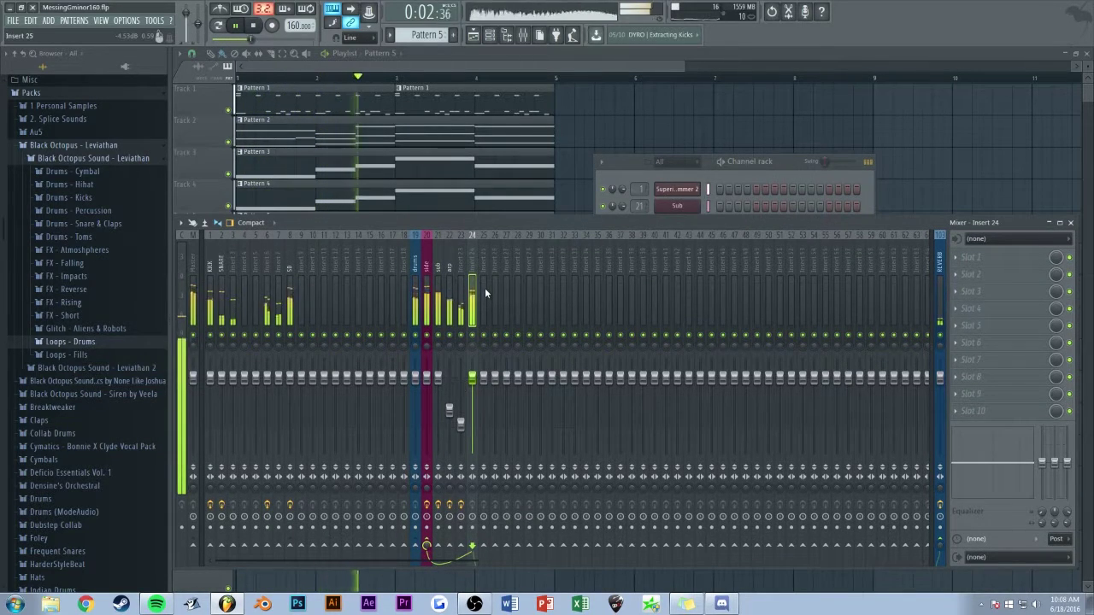
{"action": "key", "text": "space"}
{"action": "left_click_drag", "start_coordinate": [472, 377], "coordinate": [472, 390]}
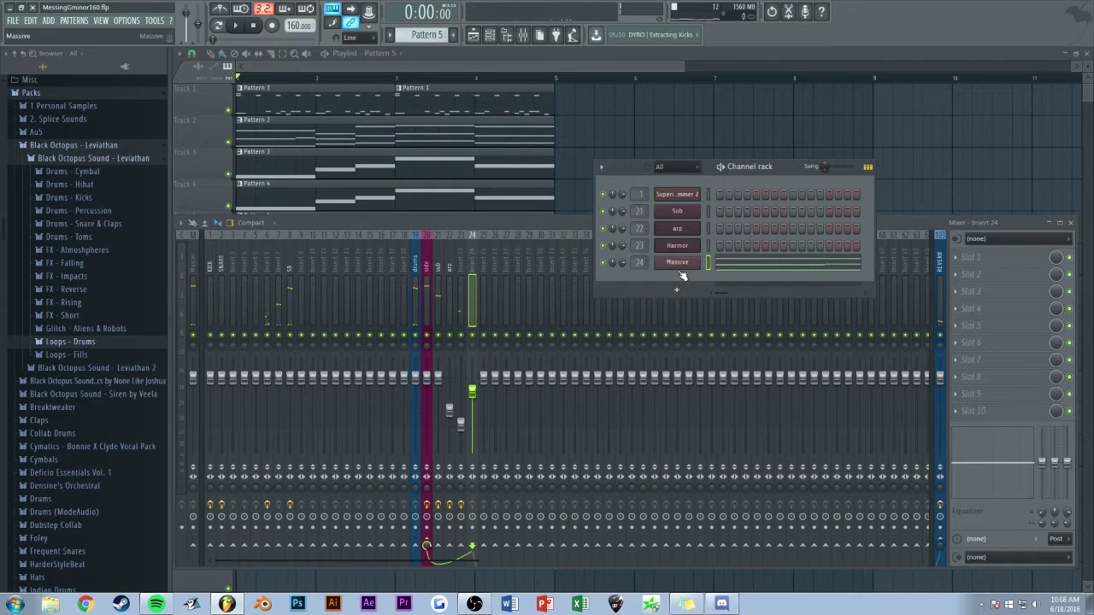
Start a new sound in Massive, set Filter 1 to Highpass 4, and modulate its cutoff with LFO 5 from a cutoff of 0.
{"action": "left_click", "coordinate": [678, 263]}
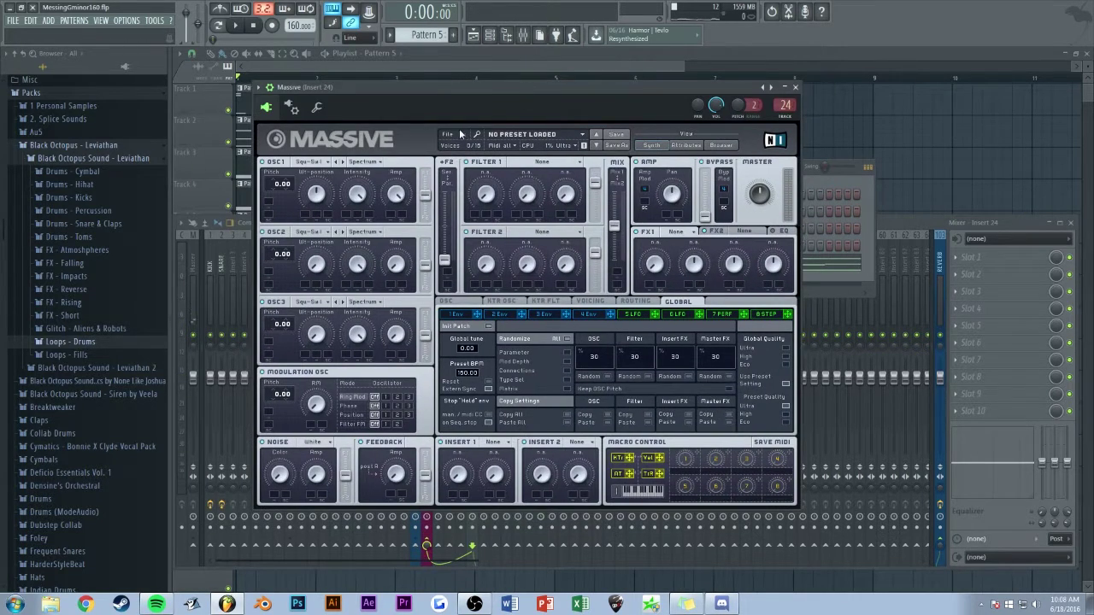
{"action": "left_click", "coordinate": [462, 135]}
{"action": "left_click", "coordinate": [461, 135]}
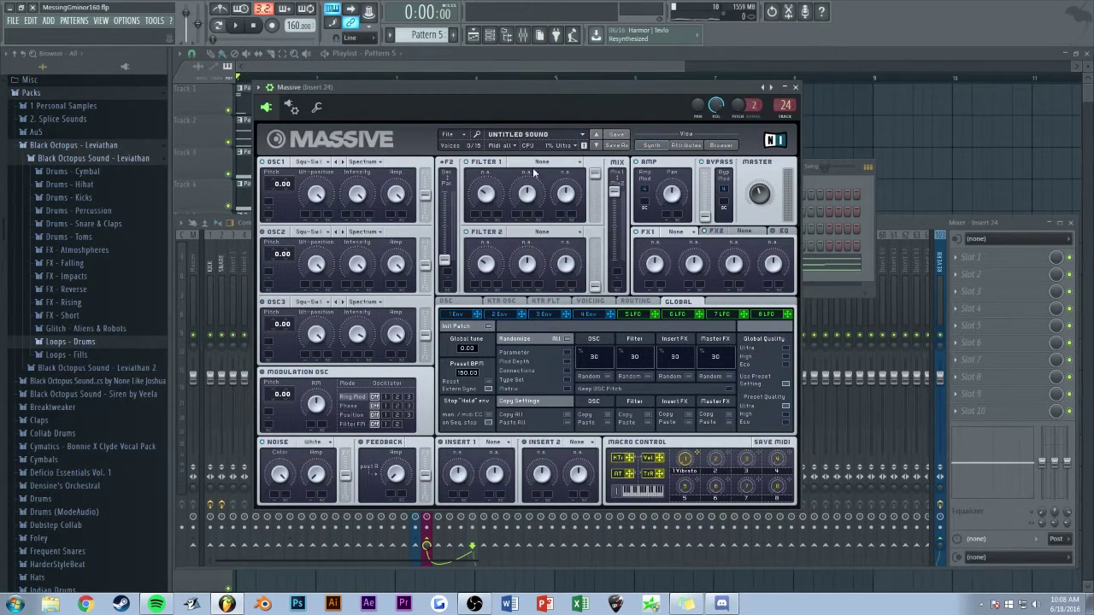
{"action": "left_click", "coordinate": [536, 165]}
{"action": "left_click", "coordinate": [537, 183]}
{"action": "left_click_drag", "start_coordinate": [474, 216], "coordinate": [481, 315]}
{"action": "key", "text": "z"}
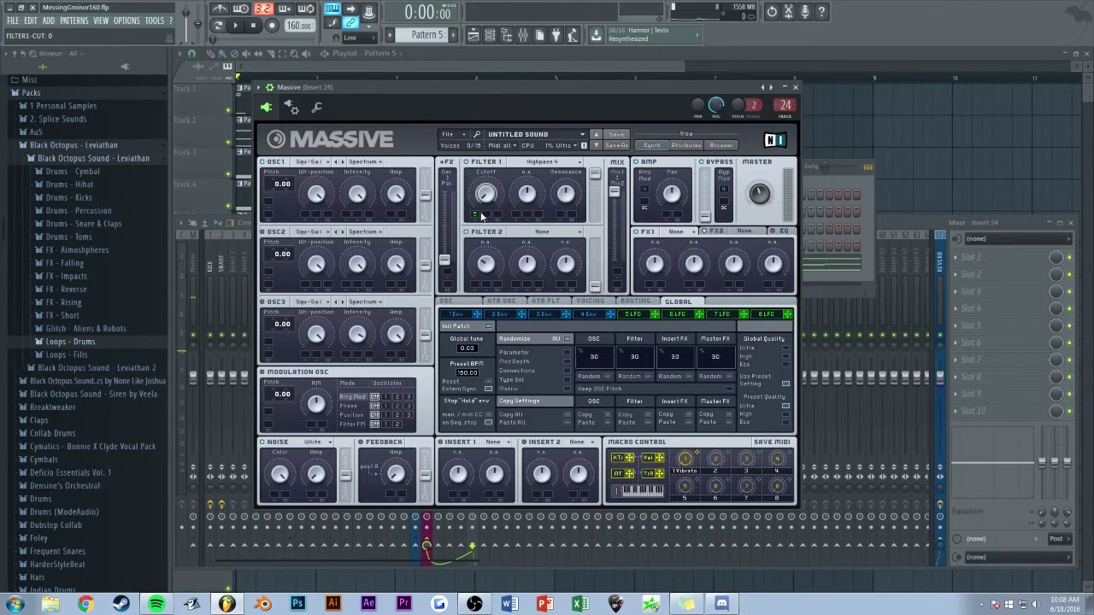
{"action": "key", "text": "z"}
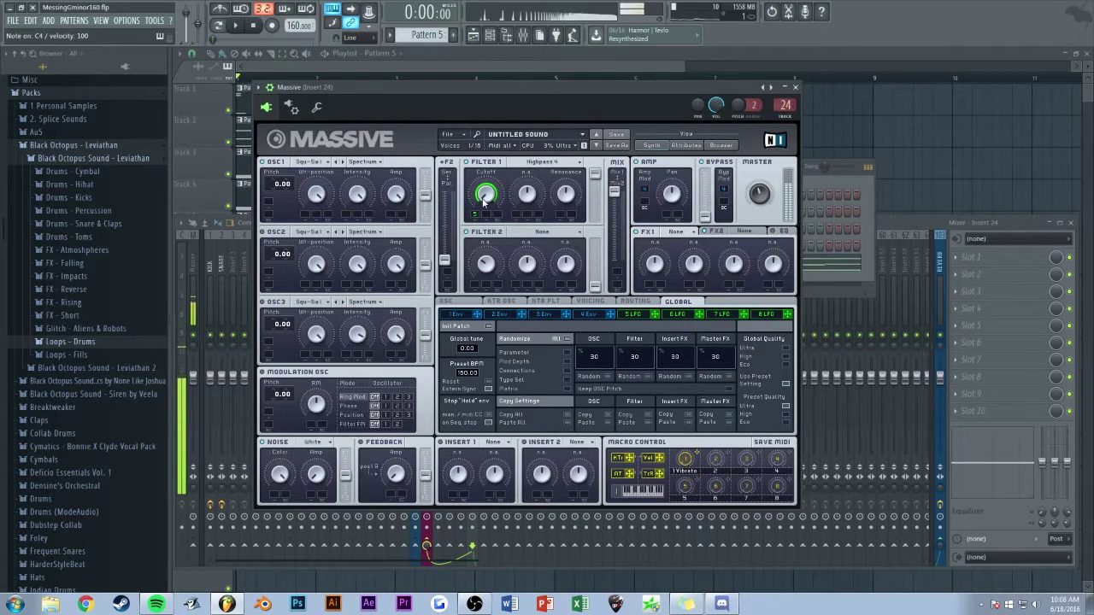
Sync LFO 5 at a 1/4 ratio with its curve crossfade at 100, and audition it with the arrangement.
{"action": "left_click", "coordinate": [630, 315]}
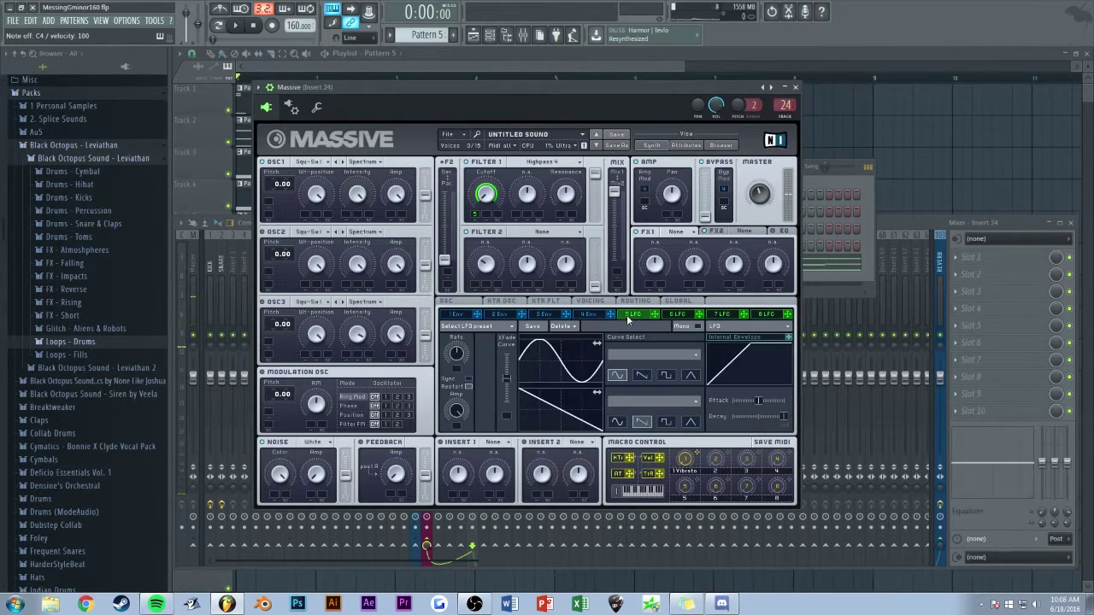
{"action": "left_click", "coordinate": [467, 379]}
{"action": "key", "text": "z"}
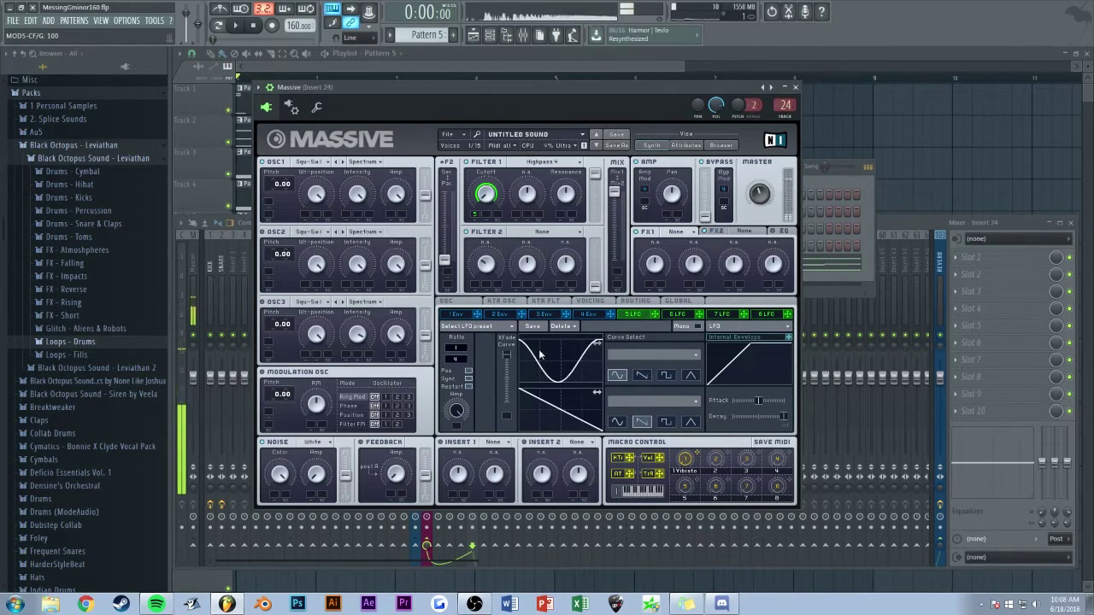
{"action": "key", "text": "z"}
{"action": "key", "text": "space"}
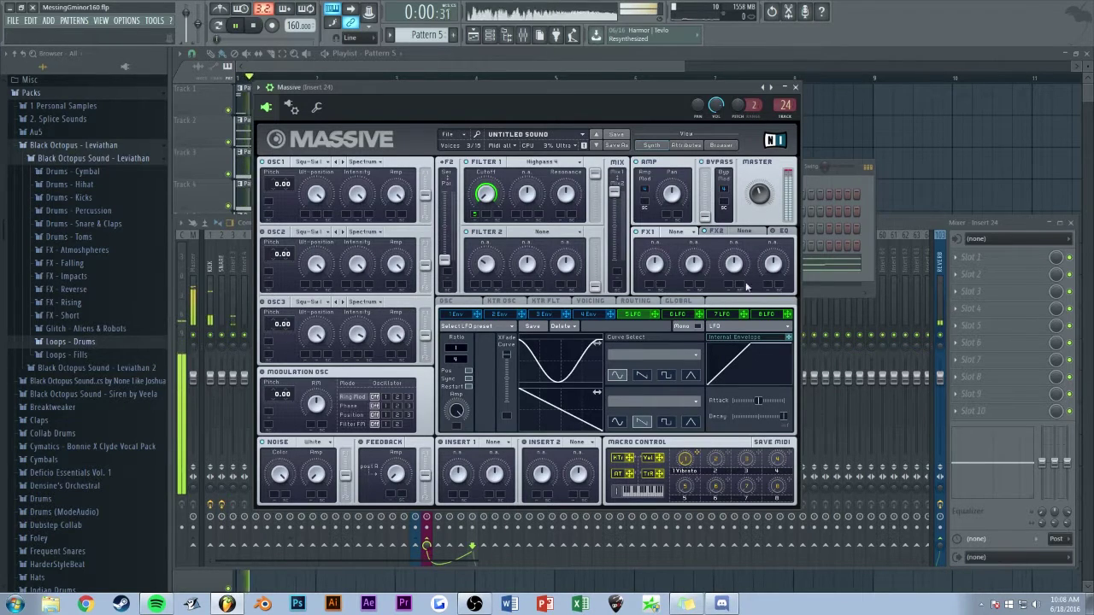
Solo Insert 24, set Massive's OSC2 pitch to 12.00, and change the LFO 5 ratio to 1/8.
{"action": "left_click", "coordinate": [859, 236]}
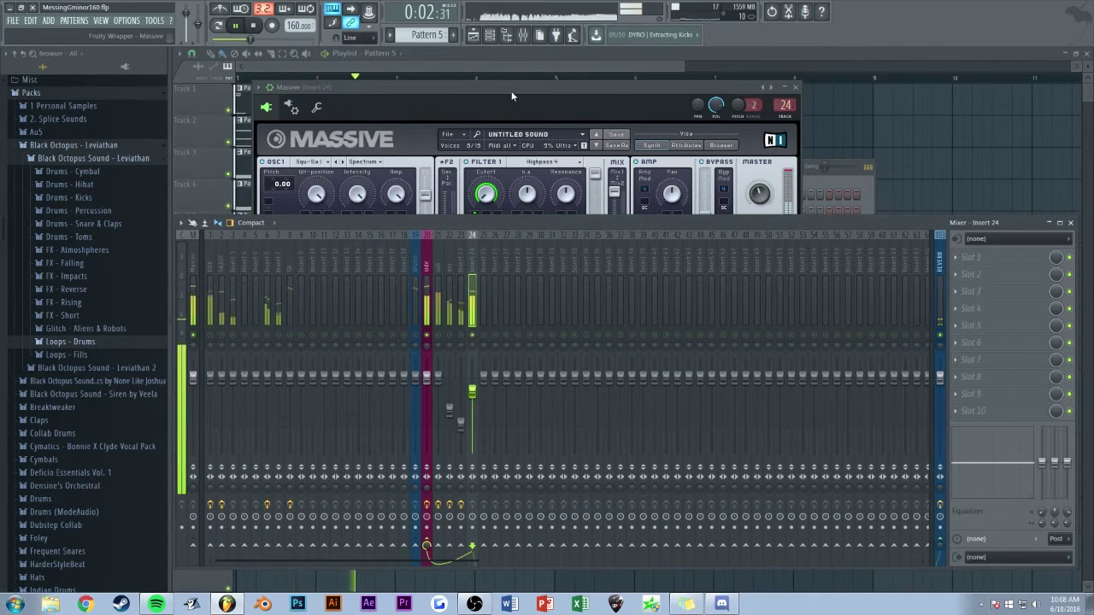
{"action": "left_click", "coordinate": [760, 194]}
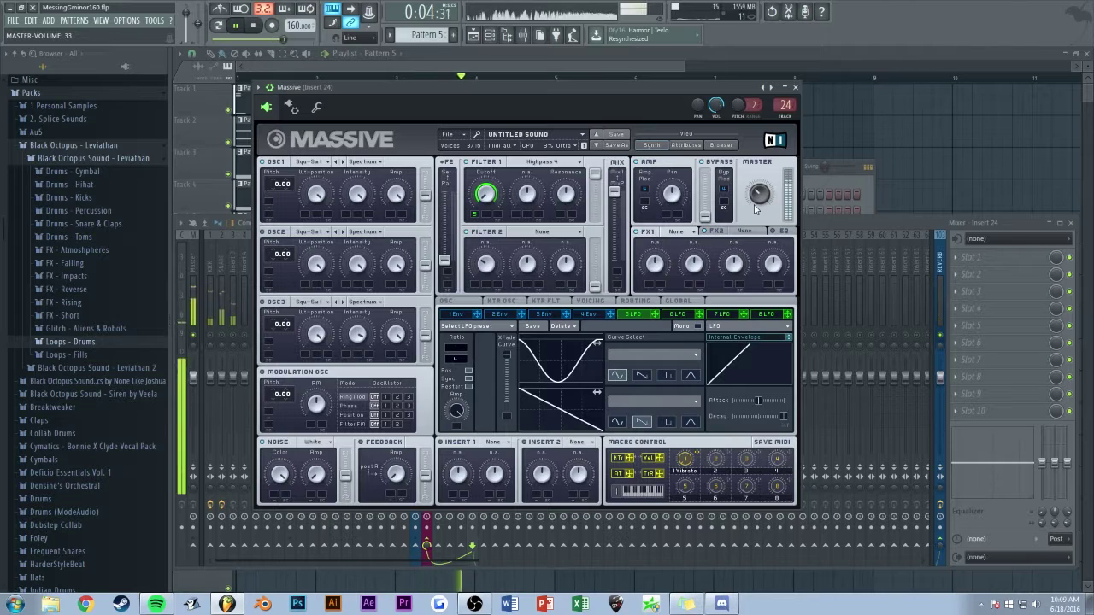
{"action": "scroll", "coordinate": [459, 363], "scroll_direction": "down", "scroll_amount": 2}
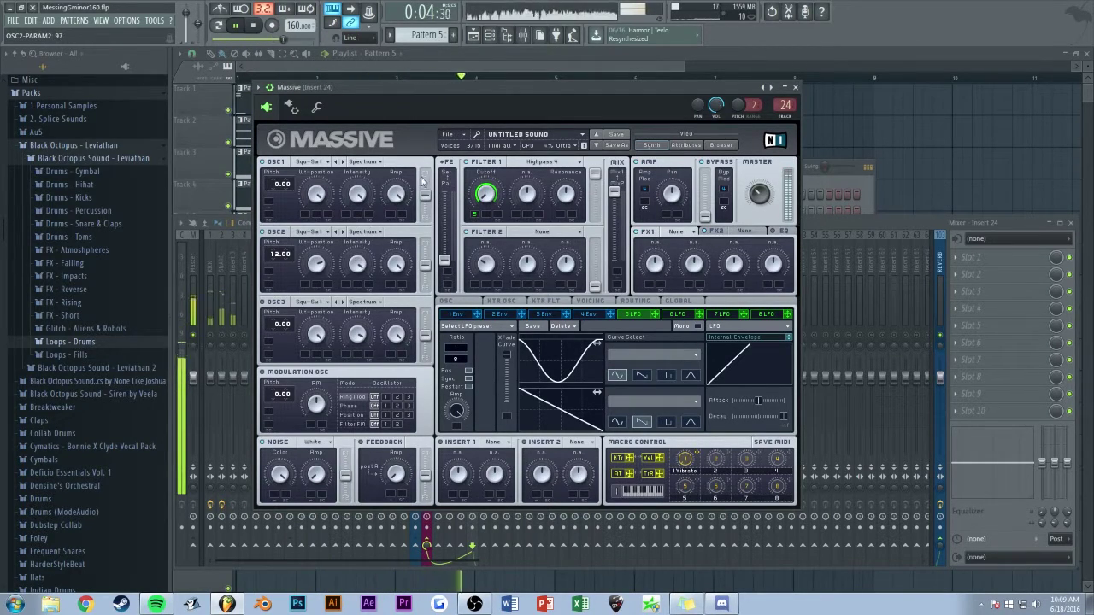
Set Massive's unison to 2 voices with pitch and pan spread enabled, and lower its master volume to 23.
{"action": "left_click", "coordinate": [592, 301]}
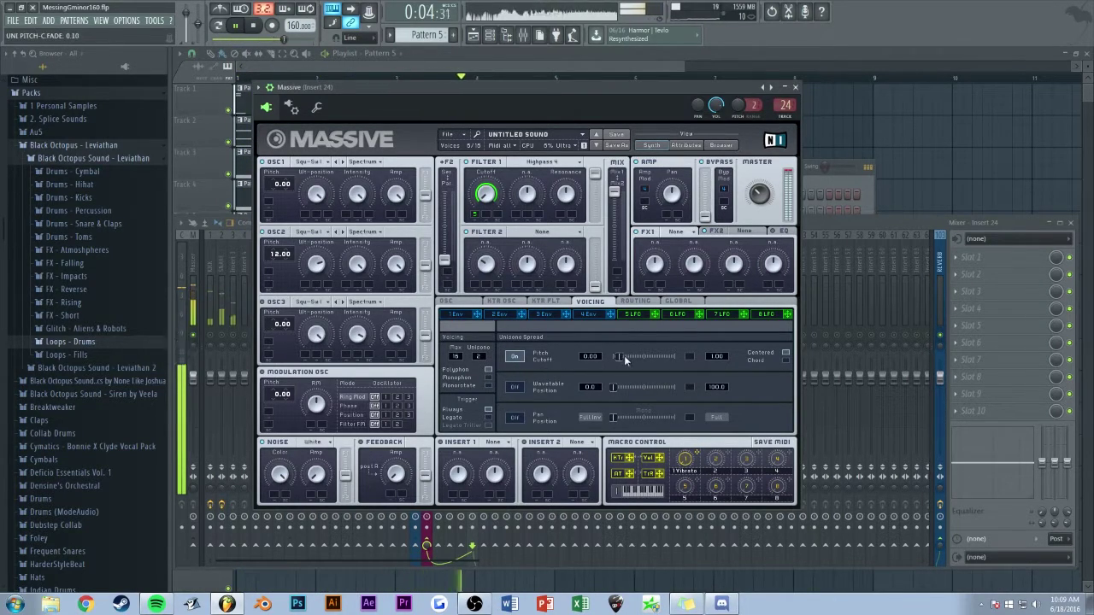
{"action": "left_click", "coordinate": [515, 417]}
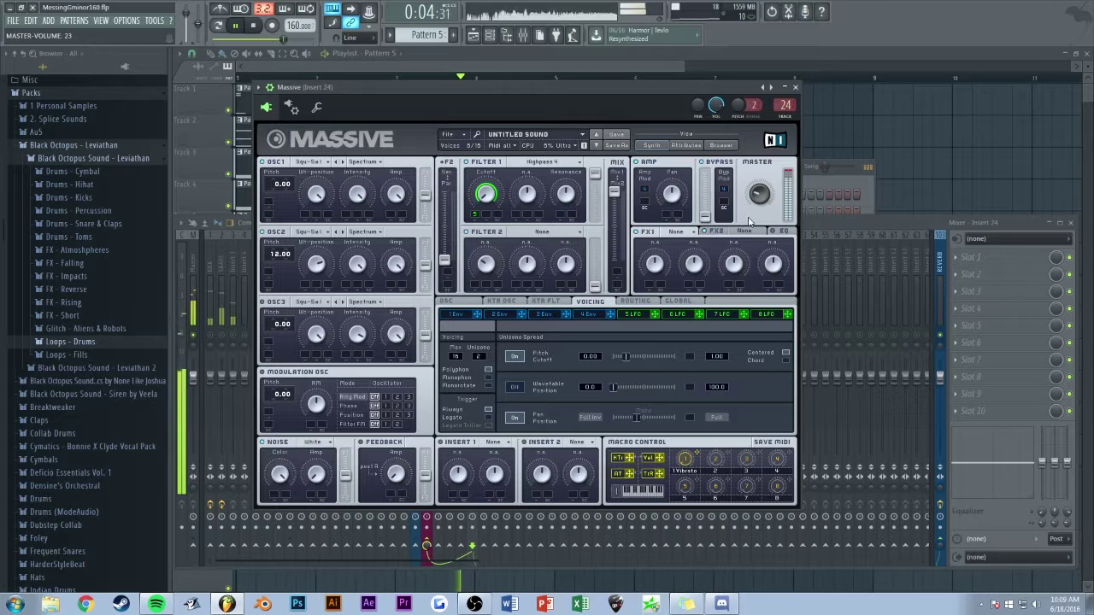
Unsolo Insert 24 and set its fader to about -2.9 dB during playback.
{"action": "left_click", "coordinate": [824, 223]}
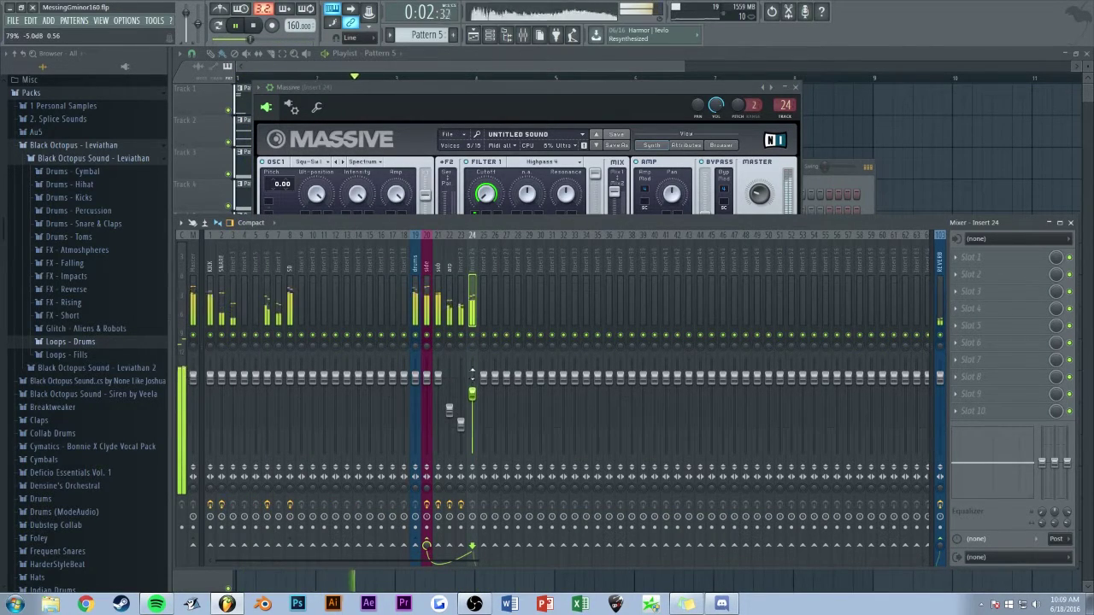
{"action": "left_click_drag", "start_coordinate": [474, 388], "coordinate": [473, 397]}
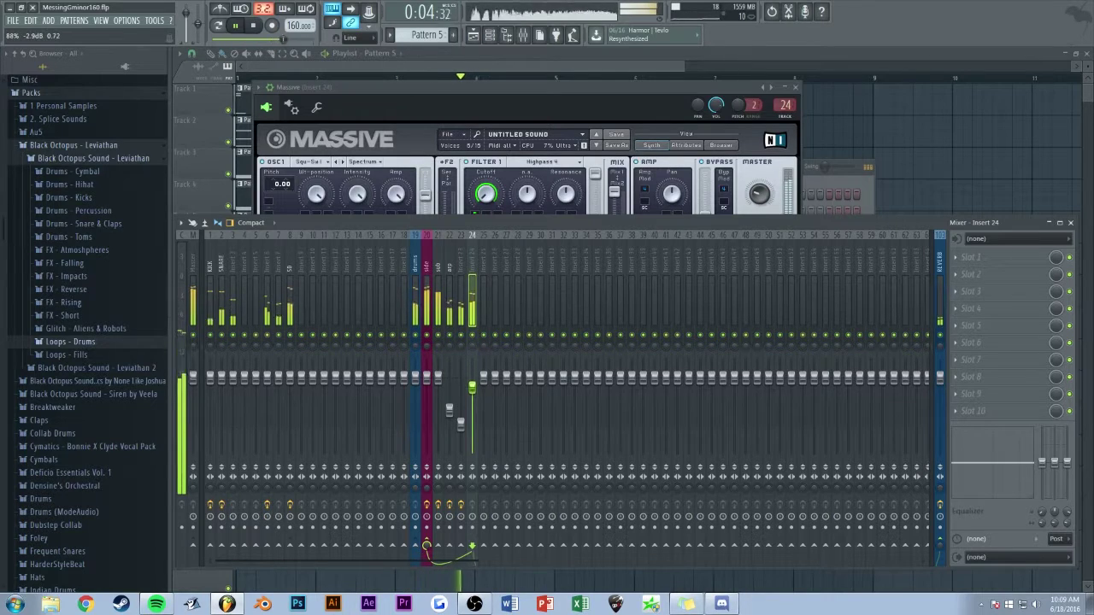
Raise the G4 note in bar 1 of the Massive chords in Pattern 5 to A4 and loop the pattern.
{"action": "left_click", "coordinate": [494, 63]}
{"action": "double_click", "coordinate": [323, 223]}
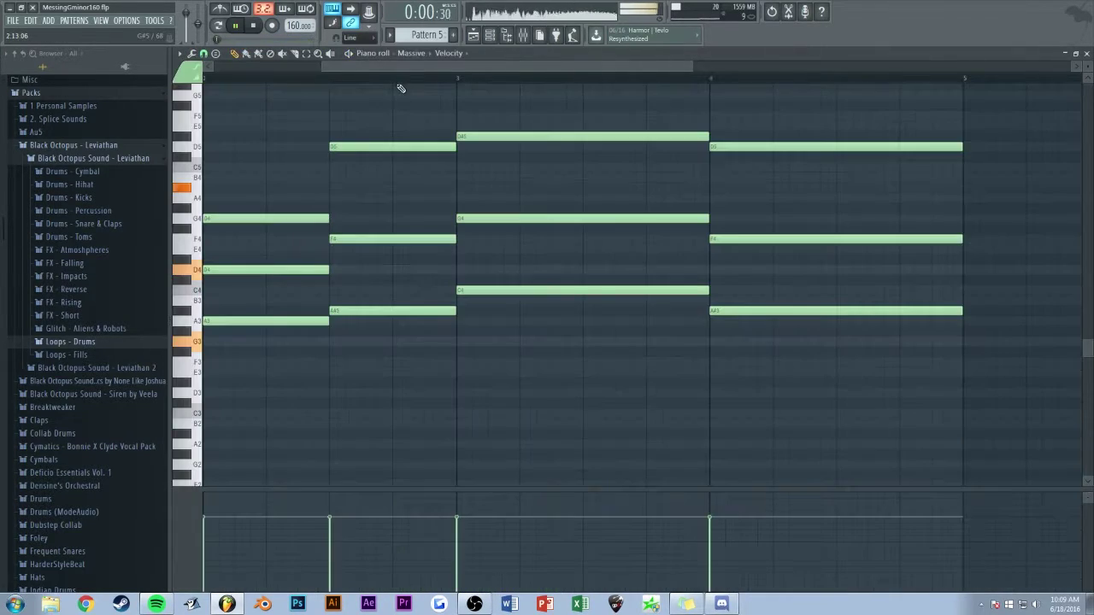
{"action": "key", "text": "space"}
{"action": "left_click", "coordinate": [208, 220]}
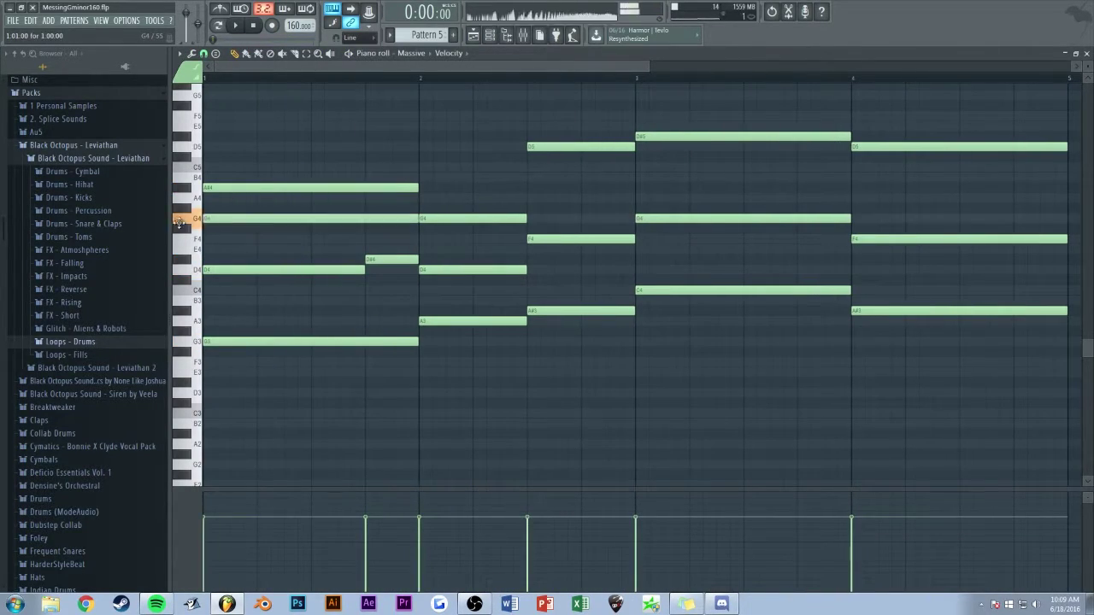
{"action": "left_click_drag", "start_coordinate": [244, 221], "coordinate": [241, 199]}
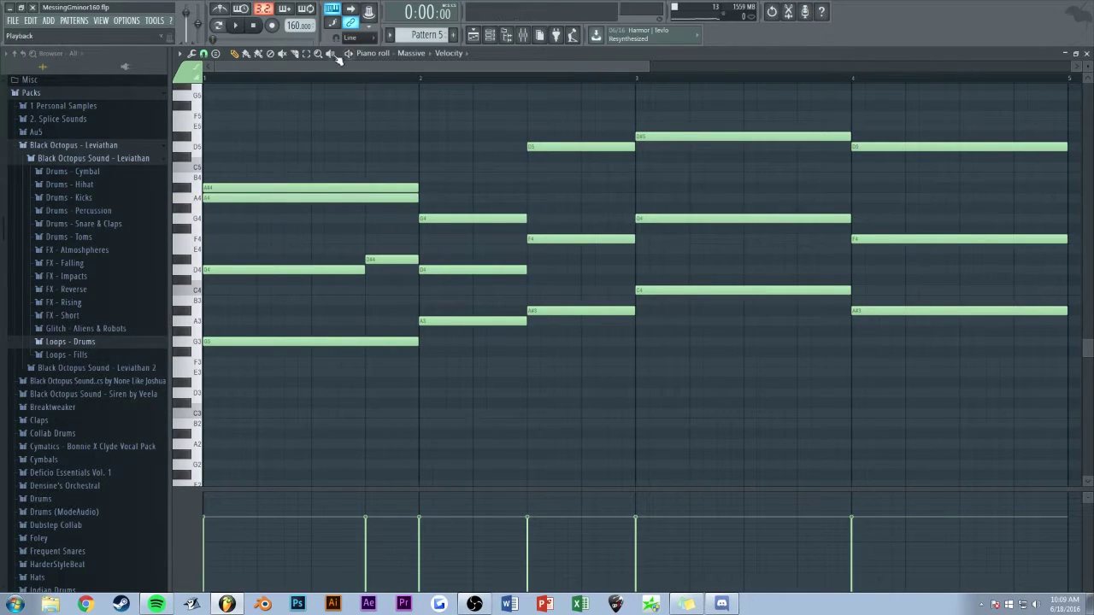
{"action": "key", "text": "space"}
{"action": "scroll", "coordinate": [364, 99], "scroll_direction": "down", "scroll_amount": 1}
{"action": "key", "text": "space"}
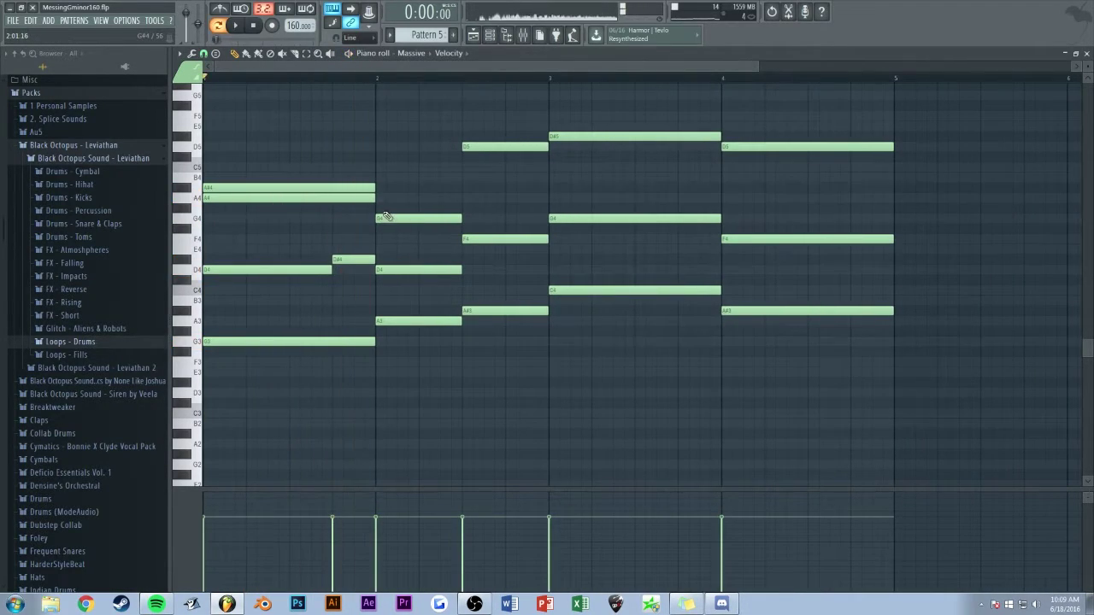
Add A4 notes to both chords in bar 2 and a full-bar A4 to the bar 3 chord.
{"action": "key", "text": "space"}
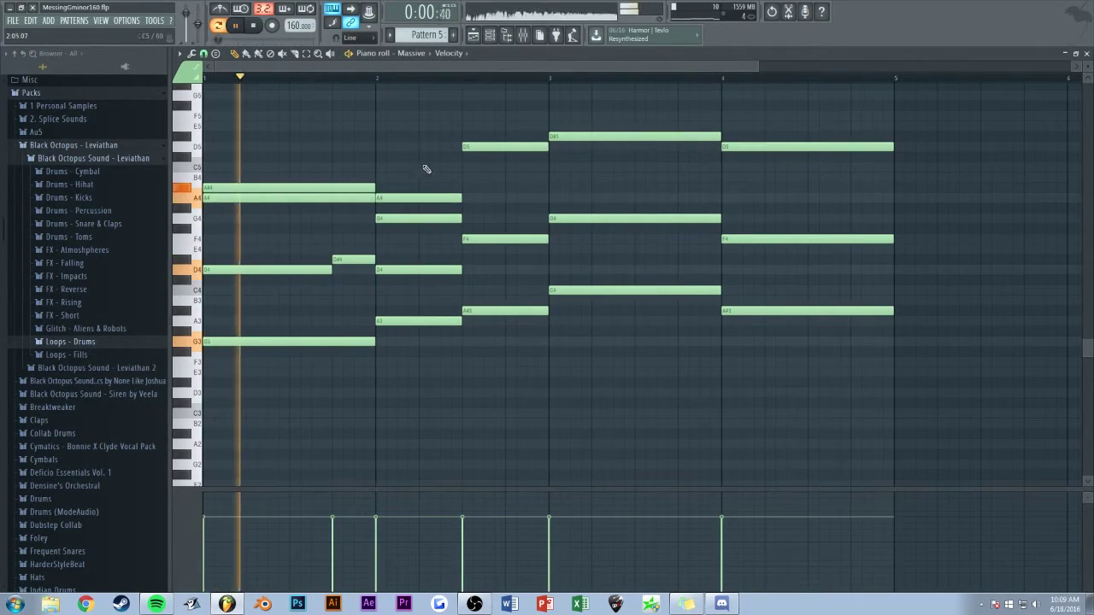
{"action": "key", "text": "space"}
{"action": "left_click", "coordinate": [470, 203]}
{"action": "key", "text": "space"}
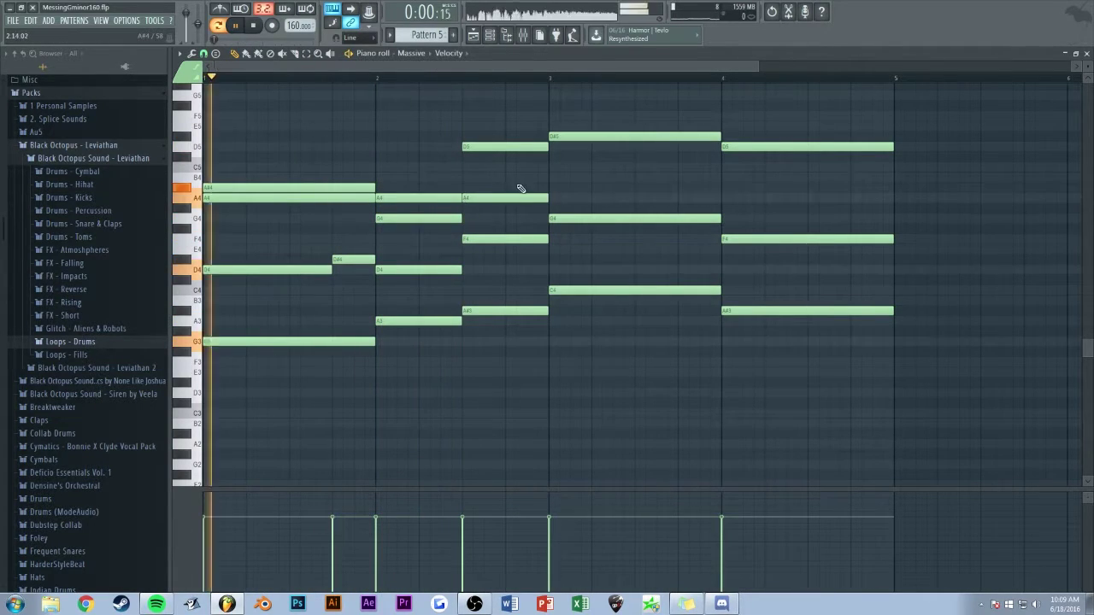
{"action": "left_click", "coordinate": [555, 202]}
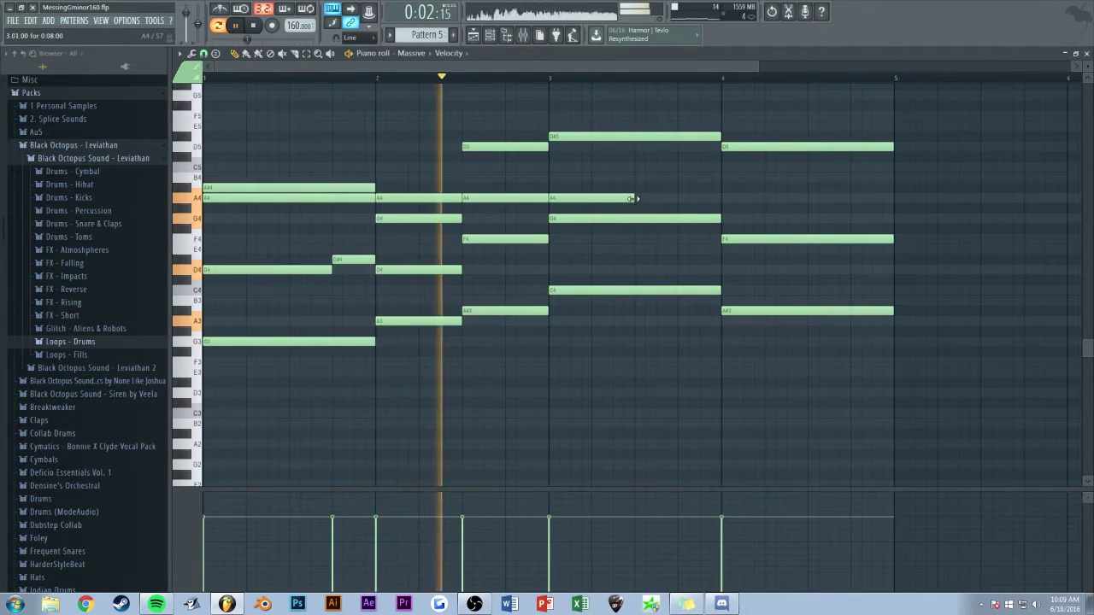
{"action": "left_click_drag", "start_coordinate": [635, 201], "coordinate": [720, 206]}
{"action": "scroll", "coordinate": [650, 180], "scroll_direction": "down", "scroll_amount": 1}
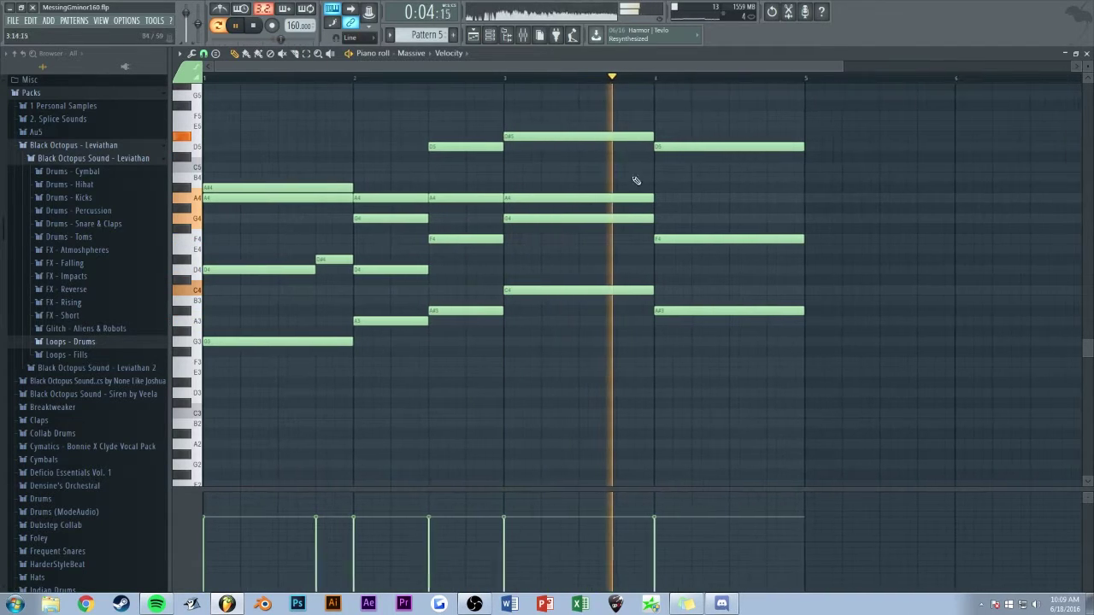
Add a full-bar G4 note to the bar 4 Massive chord while checking the pattern in playback.
{"action": "key", "text": "space"}
{"action": "left_click", "coordinate": [656, 189]}
{"action": "key", "text": "space"}
{"action": "left_click_drag", "start_coordinate": [660, 188], "coordinate": [674, 215]}
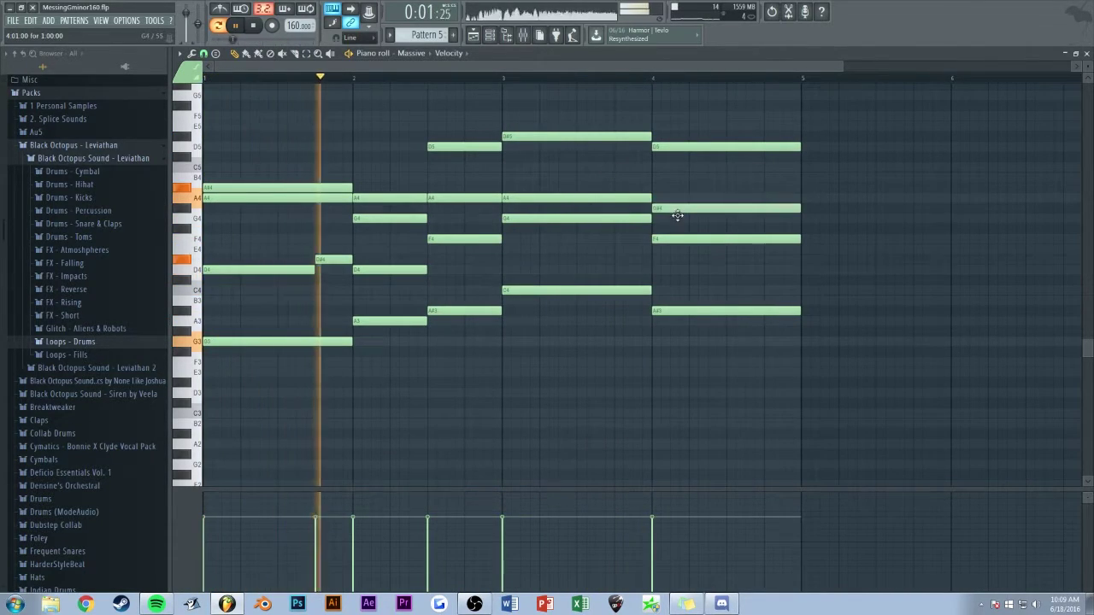
{"action": "scroll", "coordinate": [560, 107], "scroll_direction": "down", "scroll_amount": 1}
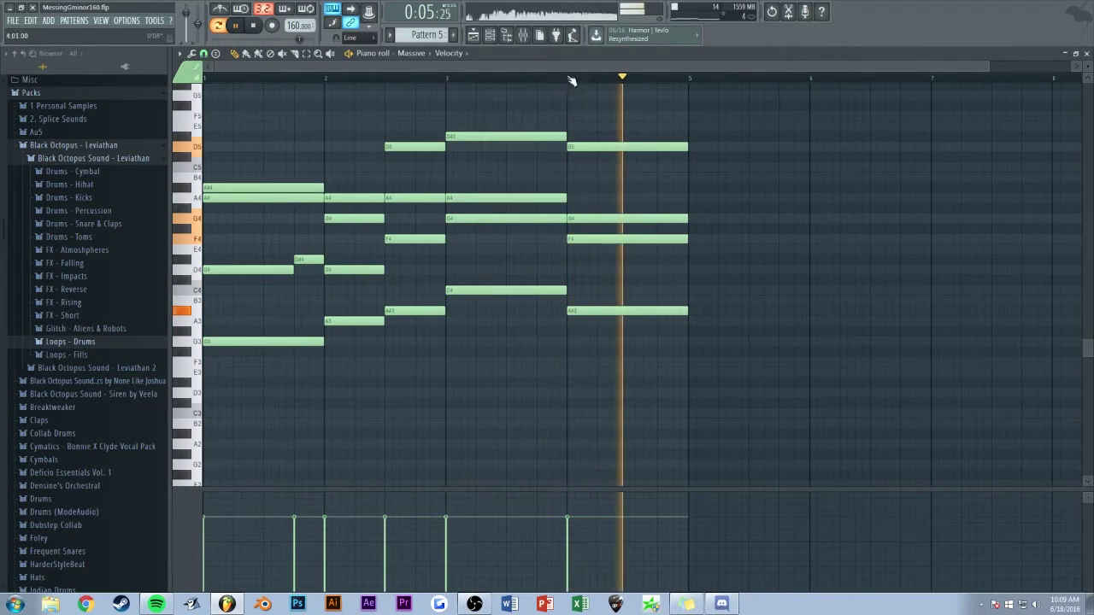
{"action": "scroll", "coordinate": [538, 86], "scroll_direction": "down", "scroll_amount": 1}
{"action": "key", "text": "space"}
Return to the playlist in song mode and audition the arrangement with the altered chords.
{"action": "key", "text": "F7"}
{"action": "key", "text": "F6"}
{"action": "key", "text": "l"}
{"action": "key", "text": "space"}
{"action": "scroll", "coordinate": [432, 69], "scroll_direction": "up", "scroll_amount": 2}
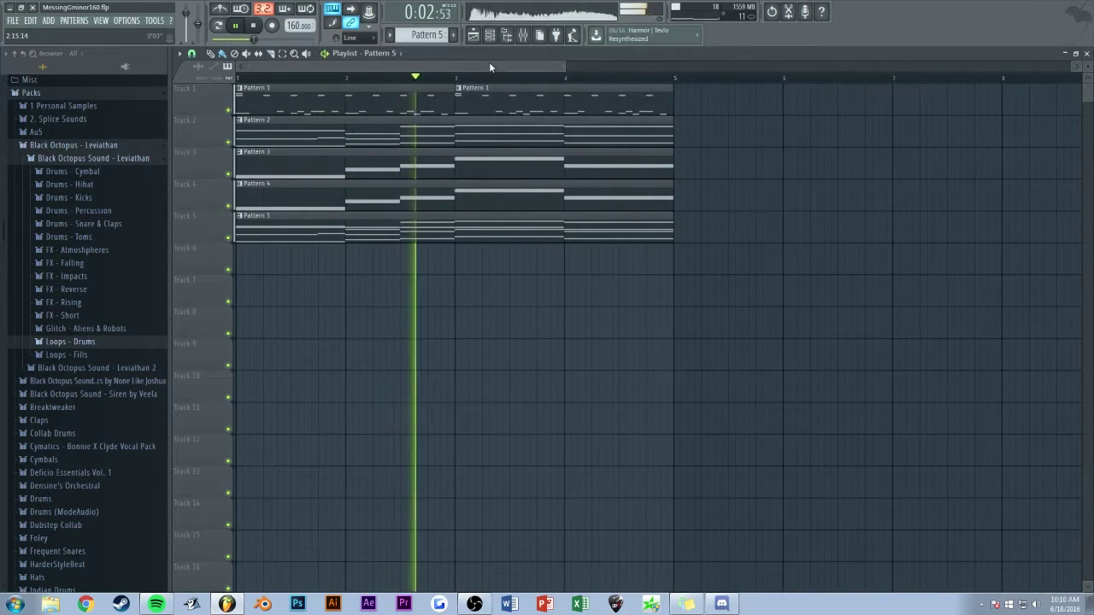
{"action": "scroll", "coordinate": [489, 62], "scroll_direction": "up", "scroll_amount": 1}
{"action": "scroll", "coordinate": [465, 66], "scroll_direction": "up", "scroll_amount": 1}
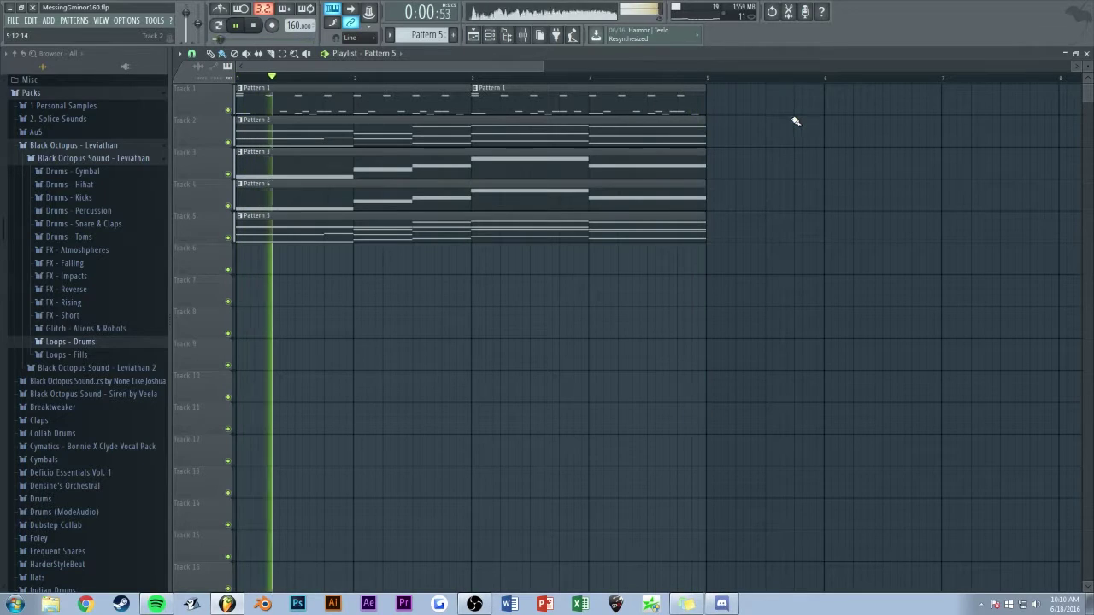
{"action": "scroll", "coordinate": [466, 77], "scroll_direction": "down", "scroll_amount": 1}
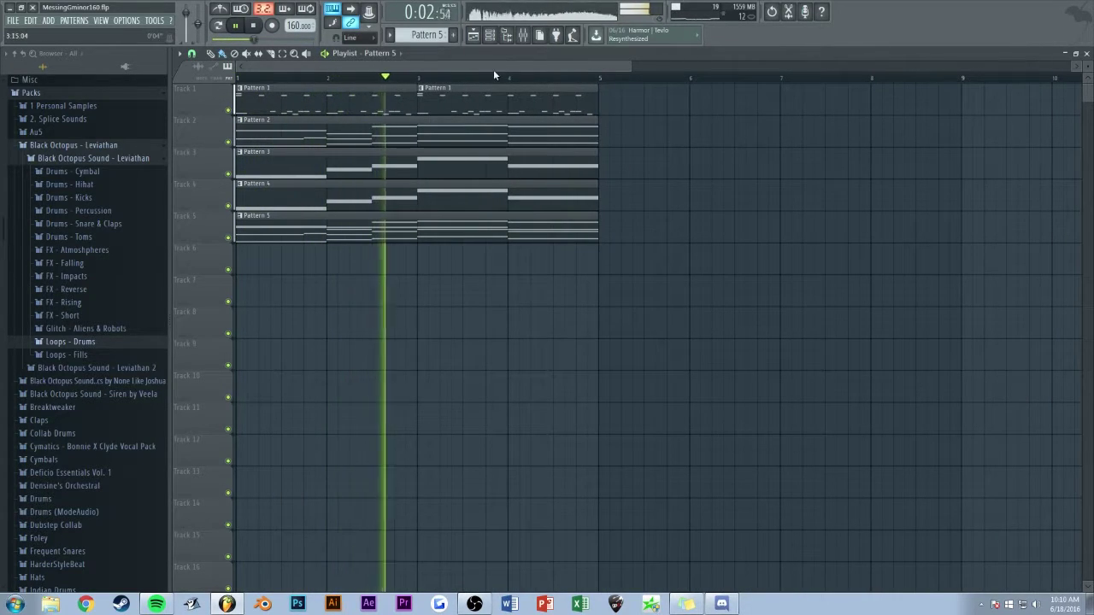
{"action": "scroll", "coordinate": [496, 74], "scroll_direction": "down", "scroll_amount": 1}
{"action": "scroll", "coordinate": [496, 74], "scroll_direction": "down", "scroll_amount": 2}
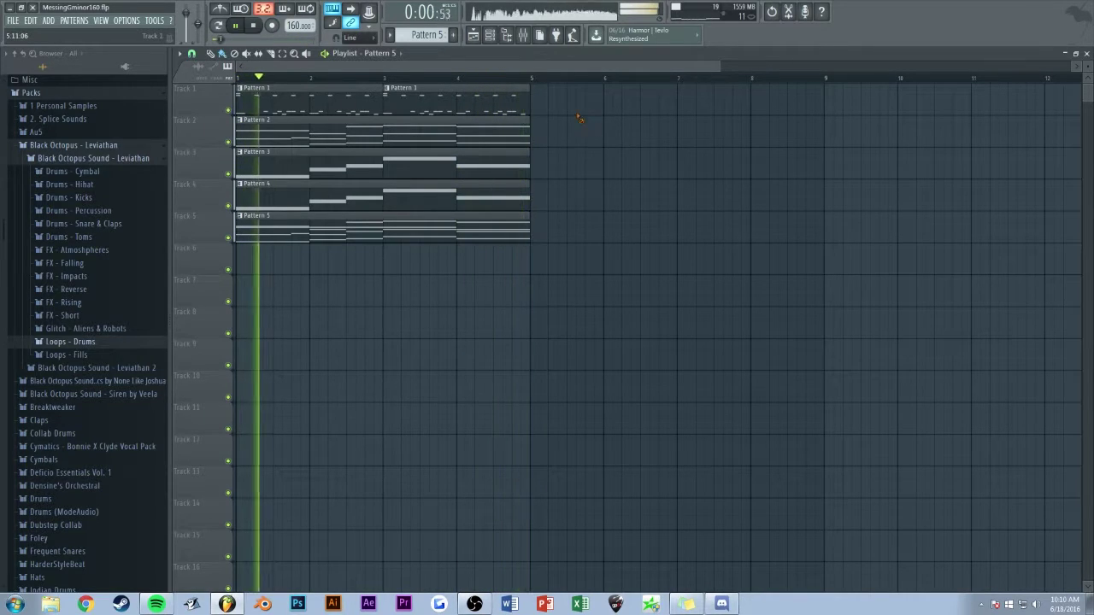
Add Fruity Parametric EQ 2 to Insert 24, cutting the lows with band 1 and slightly dipping bands 4 and 5.
{"action": "left_click", "coordinate": [524, 35]}
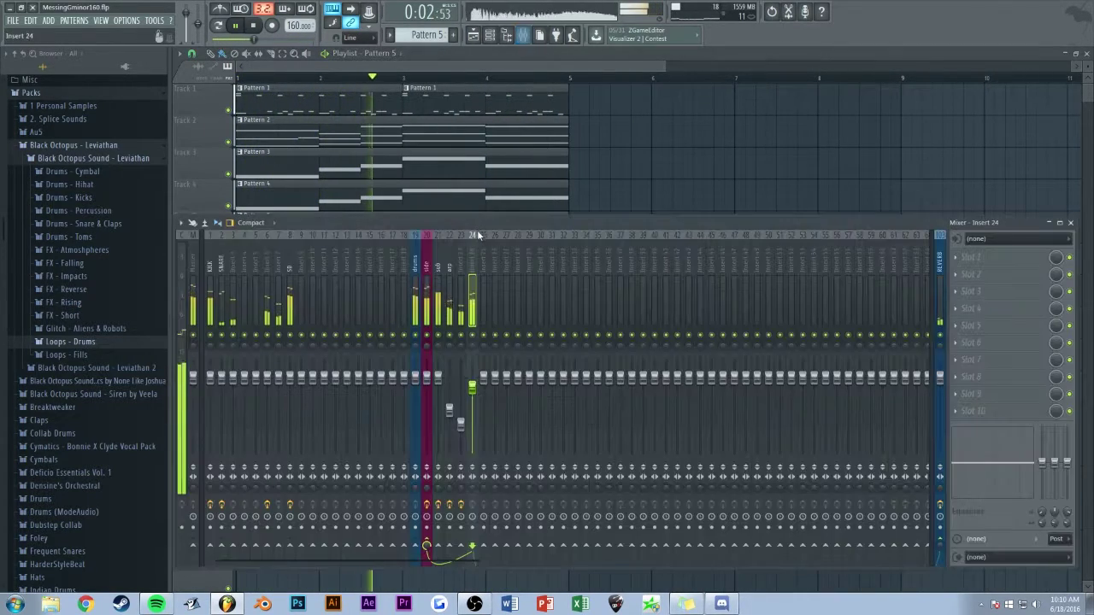
{"action": "left_click", "coordinate": [956, 260]}
{"action": "left_click", "coordinate": [942, 504]}
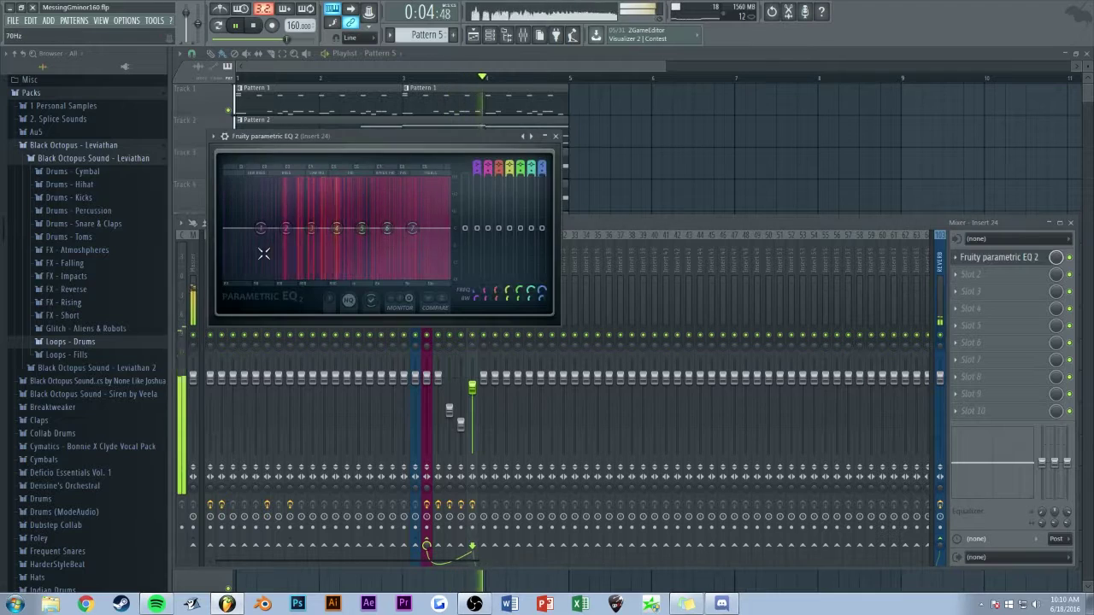
{"action": "right_click", "coordinate": [264, 255]}
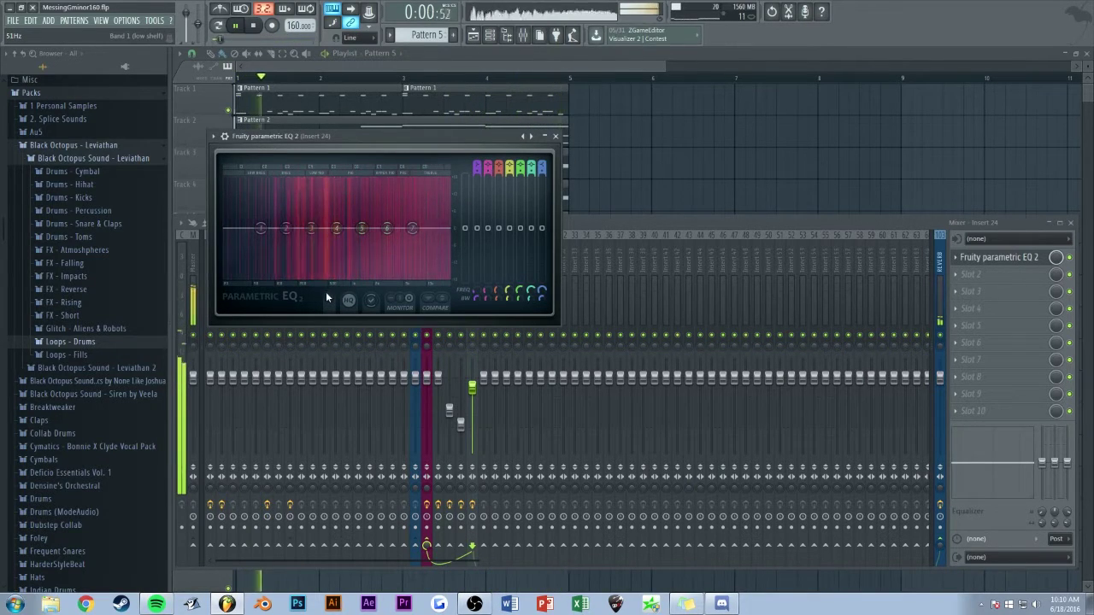
{"action": "left_click", "coordinate": [326, 293]}
{"action": "left_click_drag", "start_coordinate": [260, 228], "coordinate": [336, 232]}
{"action": "left_click_drag", "start_coordinate": [363, 229], "coordinate": [363, 237]}
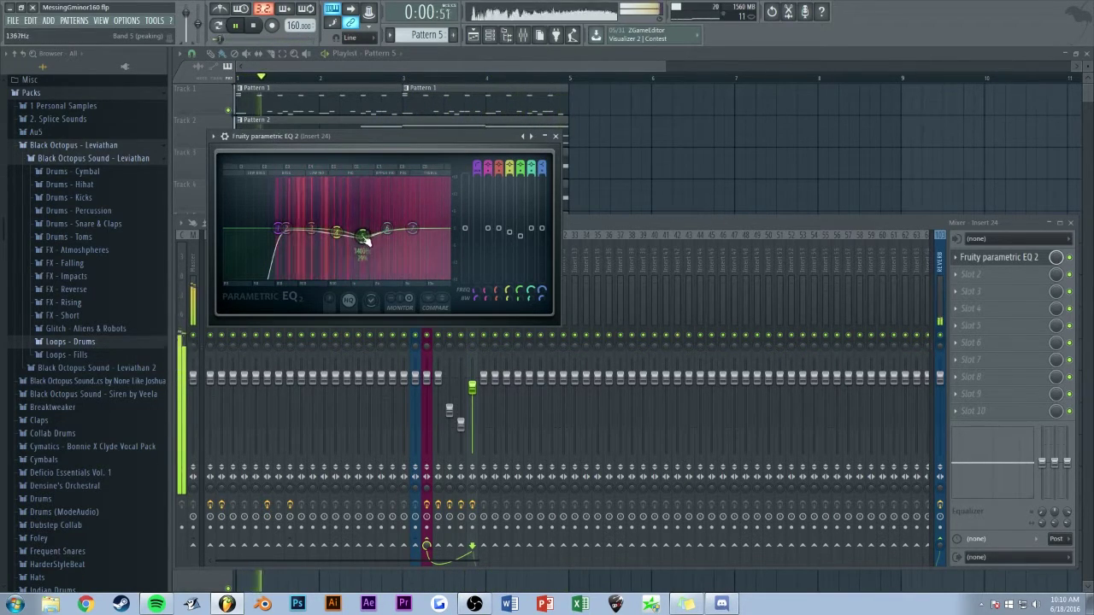
{"action": "left_click", "coordinate": [555, 136]}
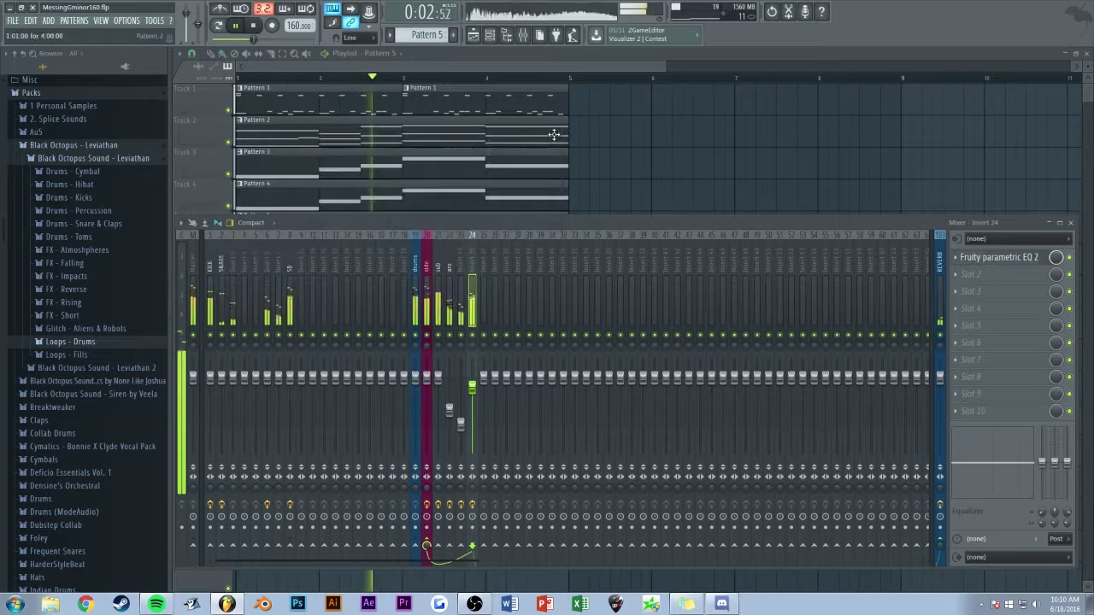
Solo Insert 23 to identify its sound and rename the track "bass thing".
{"action": "key", "text": "space"}
{"action": "right_click", "coordinate": [461, 335]}
{"action": "key", "text": "space"}
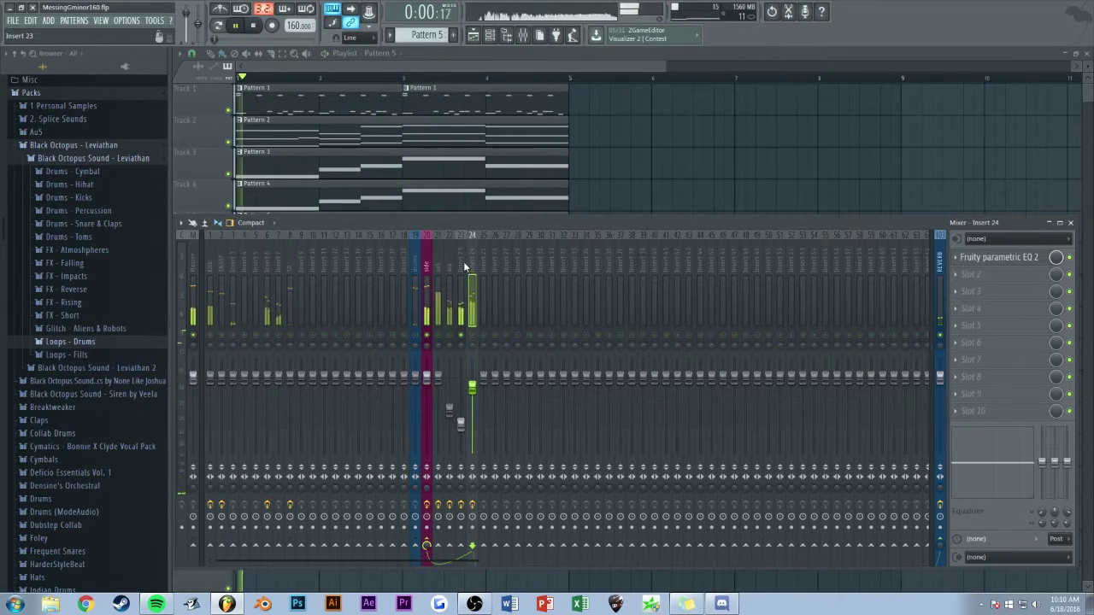
{"action": "middle_click", "coordinate": [460, 264]}
{"action": "type", "text": "bas"}
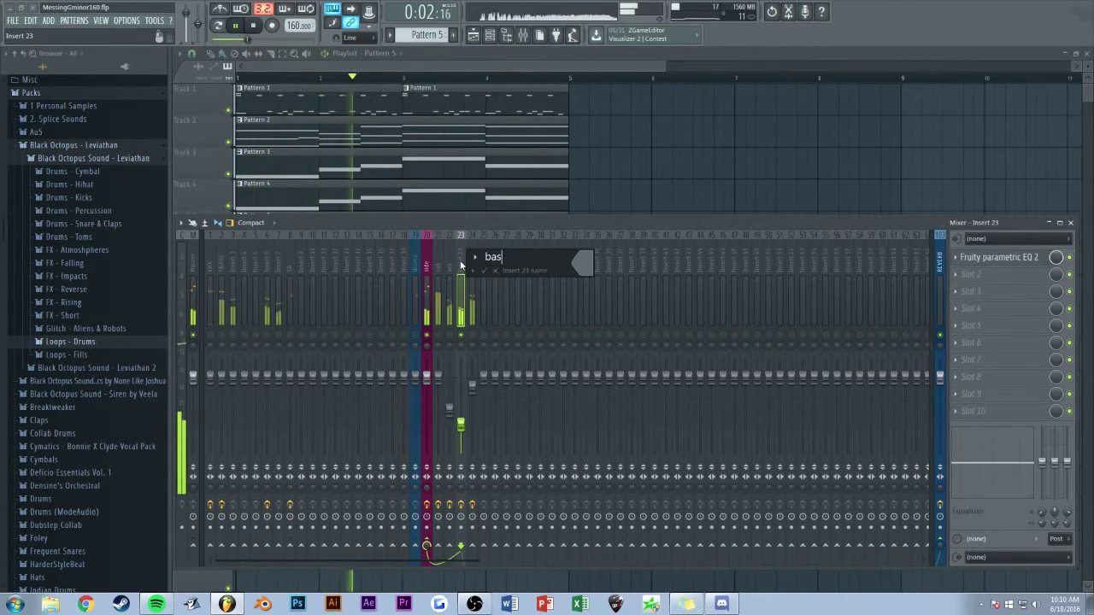
{"action": "type", "text": "s thing"}
{"action": "key", "text": "Return"}
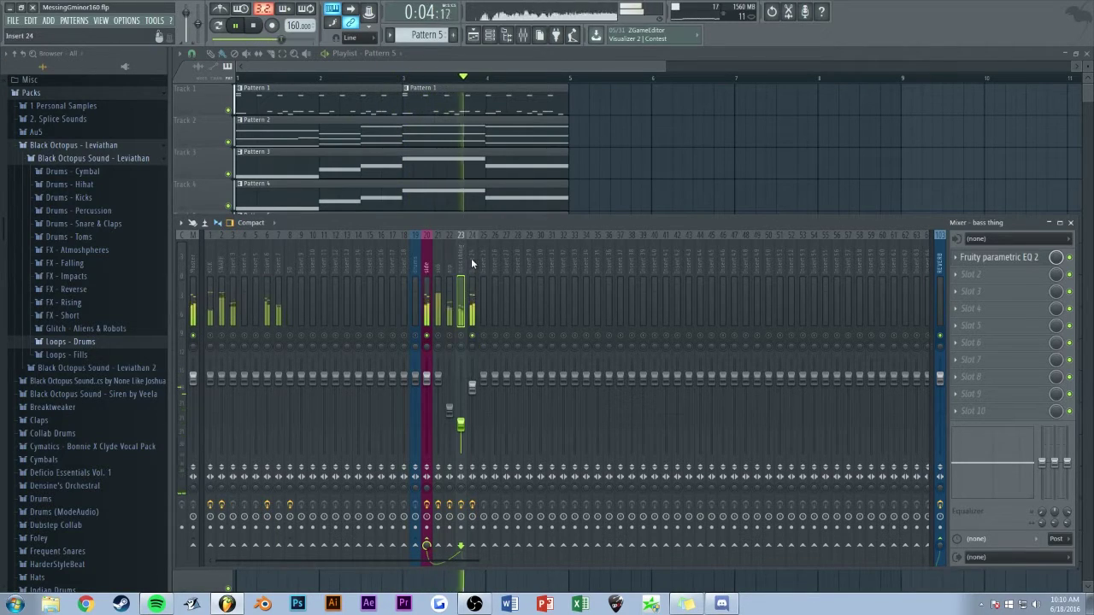
Rename Insert 24 "pulse", unsolo it, and send it to the REVERB track.
{"action": "middle_click", "coordinate": [471, 263]}
{"action": "type", "text": "pulse"}
{"action": "key", "text": "Return"}
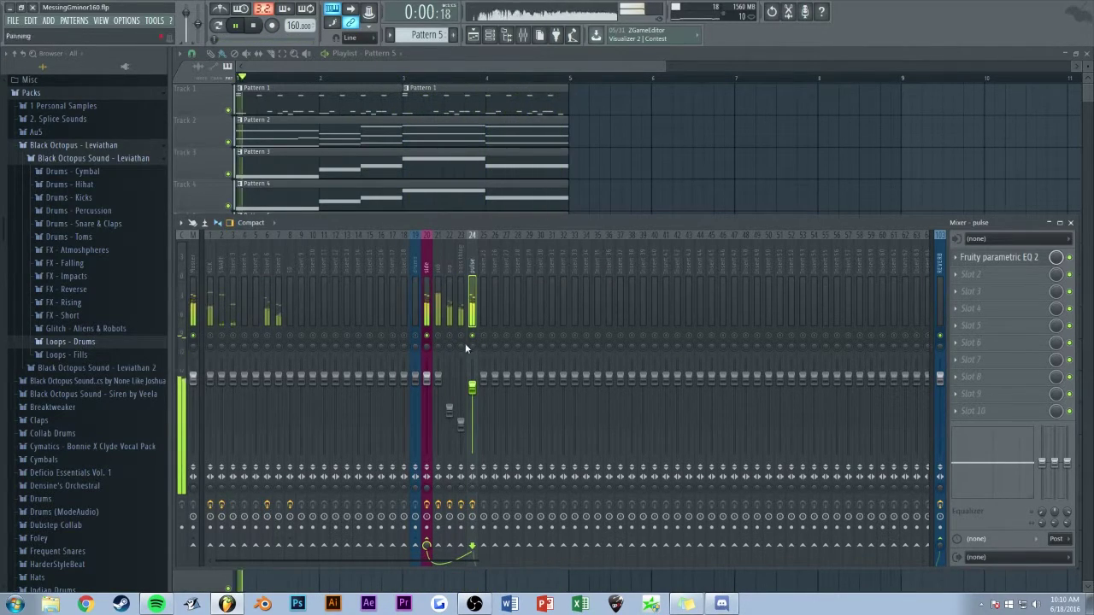
{"action": "right_click", "coordinate": [475, 338]}
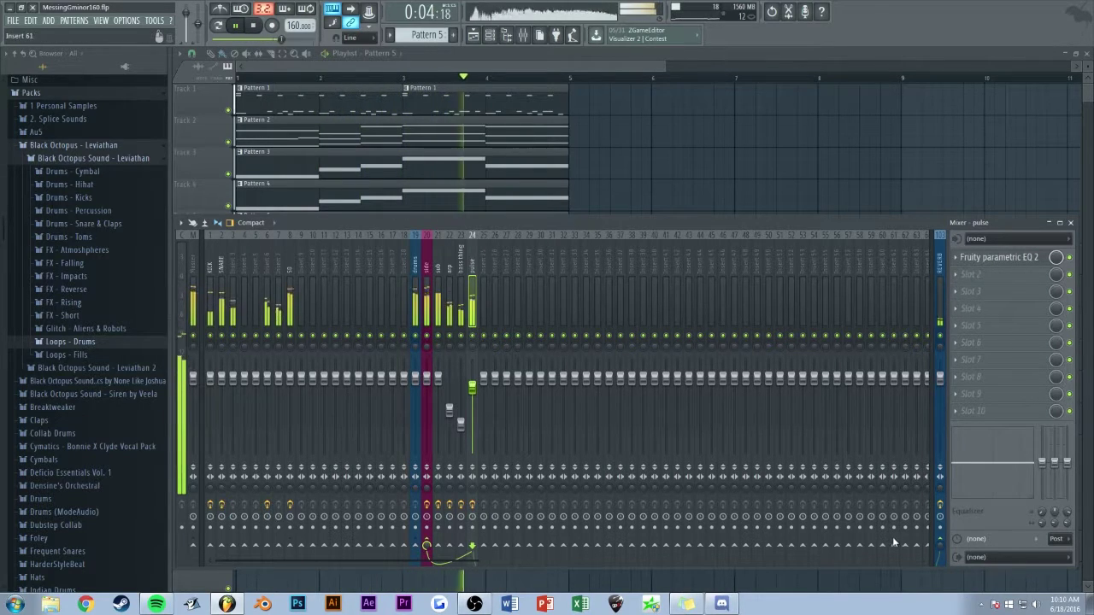
{"action": "left_click", "coordinate": [941, 546]}
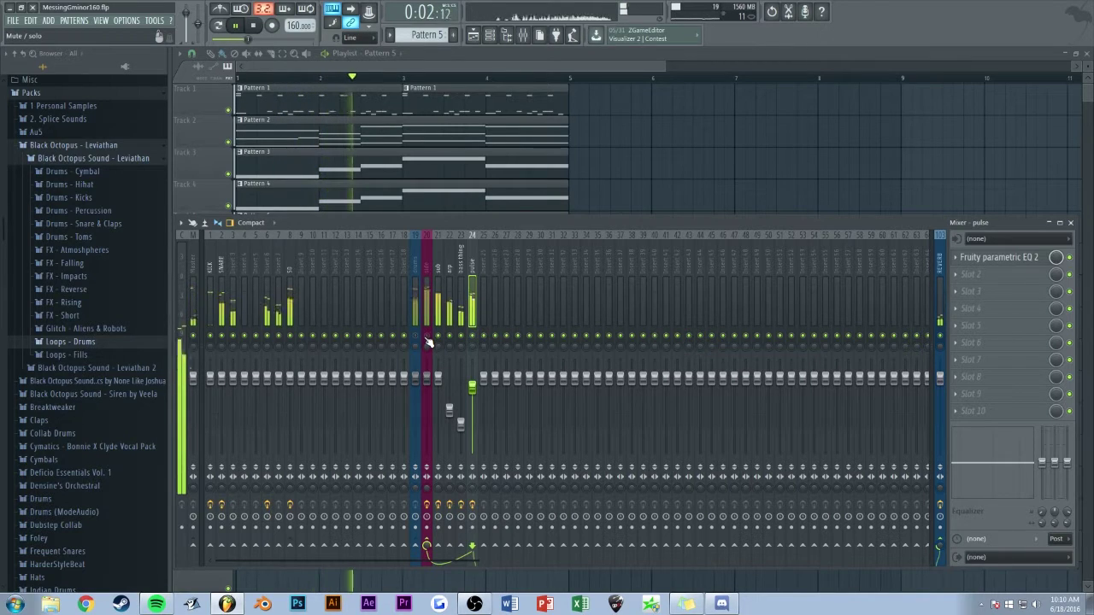
{"action": "key", "text": "F9"}
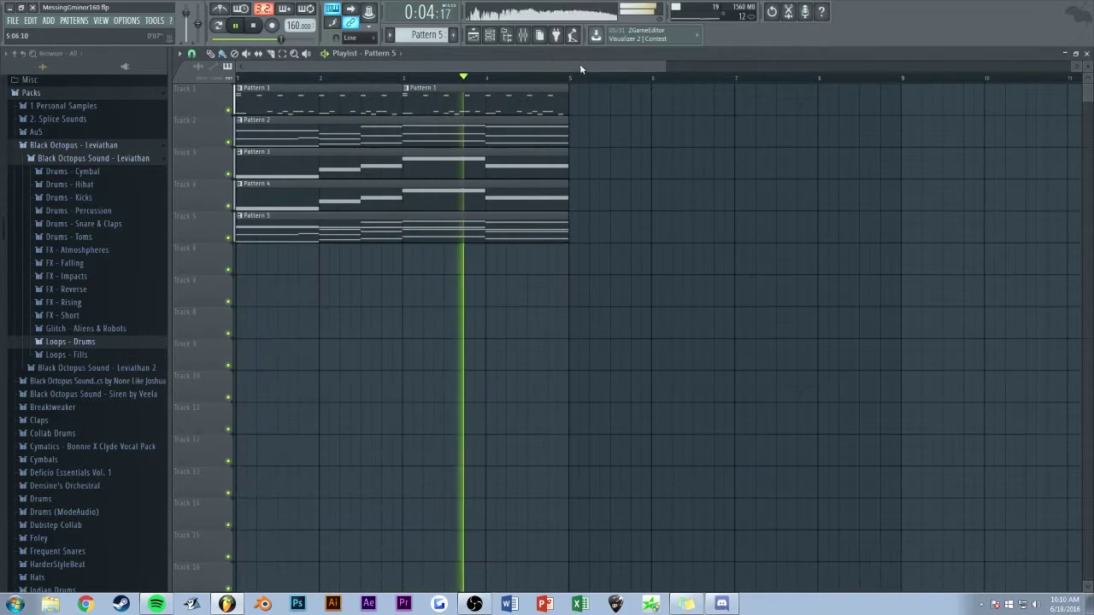
Duplicate all the pattern clips from bars 1–4 into bars 5–8 and restart playback.
{"action": "left_click_drag", "start_coordinate": [668, 273], "coordinate": [384, 101]}
{"action": "key", "text": "ctrl+b"}
{"action": "left_click", "coordinate": [525, 332], "text": "ctrl"}
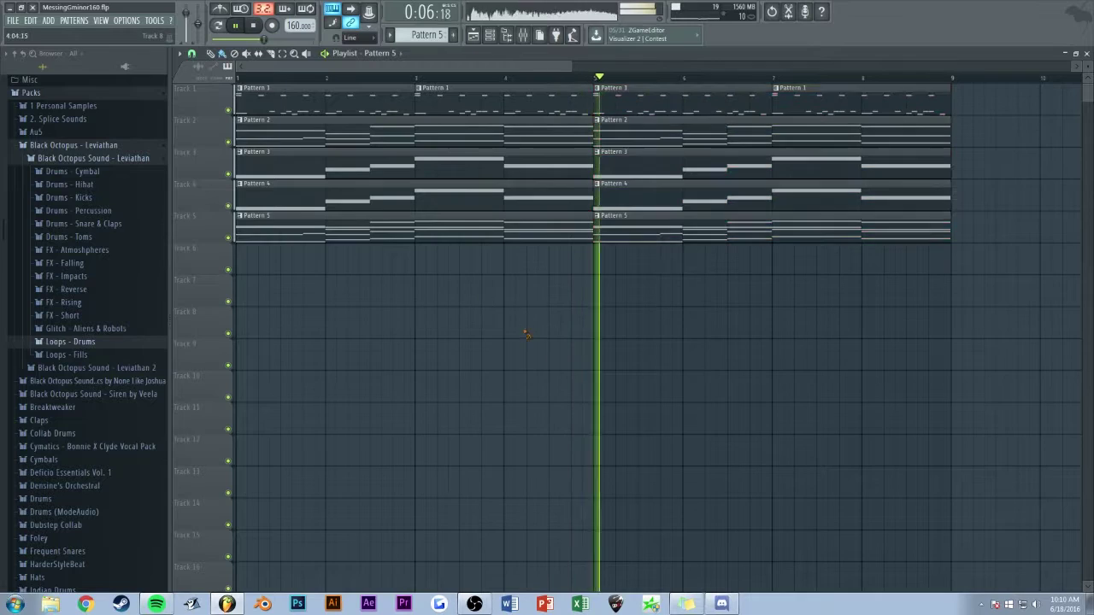
{"action": "scroll", "coordinate": [501, 70], "scroll_direction": "down", "scroll_amount": 2}
{"action": "key", "text": "space"}
{"action": "key", "text": "space"}
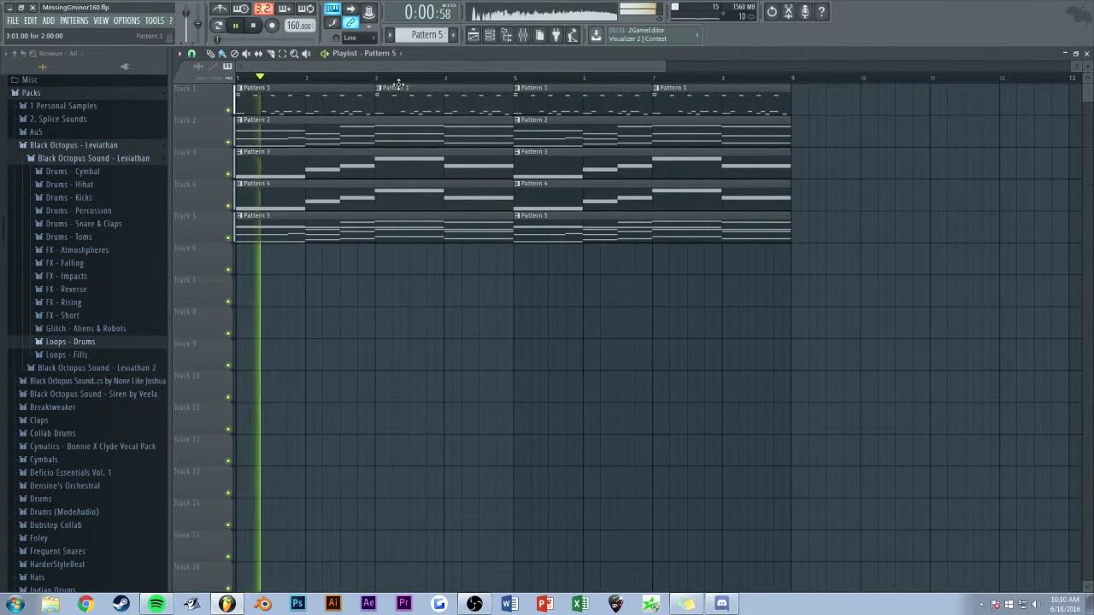
Make the drum clip at bar 3 a unique pattern and replace its final D3 and B2 hits with a short C4 hit.
{"action": "double_click", "coordinate": [420, 139]}
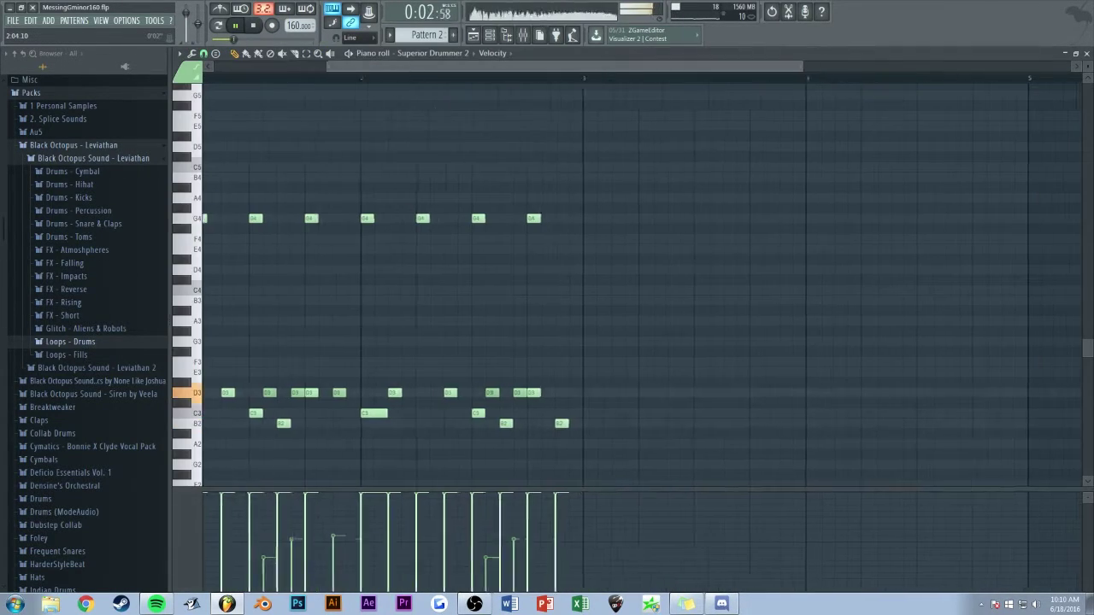
{"action": "left_click", "coordinate": [438, 293]}
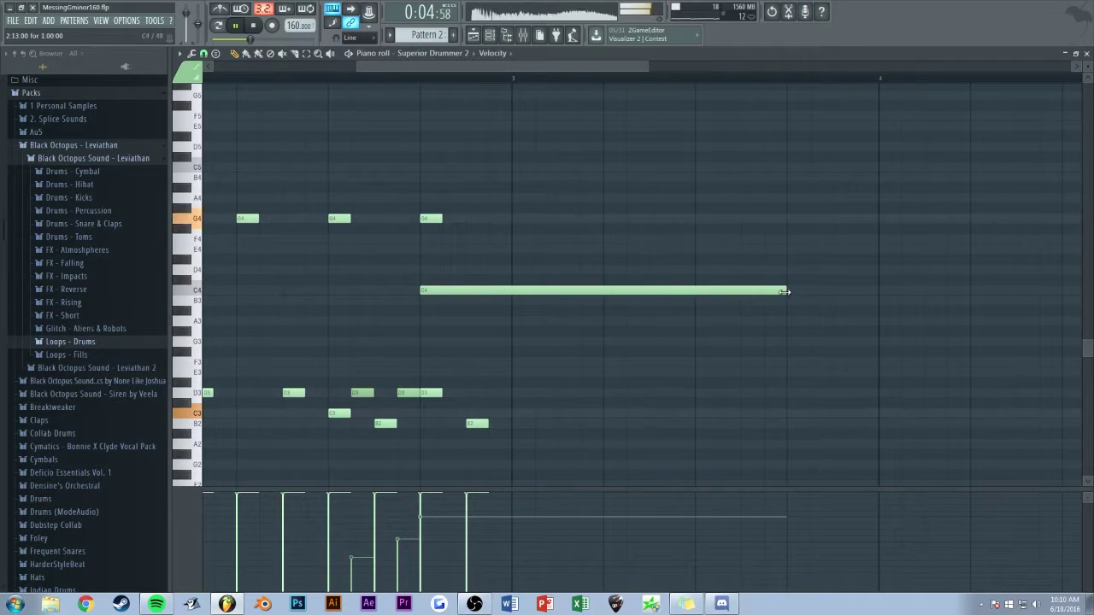
{"action": "left_click_drag", "start_coordinate": [786, 291], "coordinate": [441, 293]}
{"action": "right_click", "coordinate": [431, 394]}
{"action": "right_click", "coordinate": [475, 424]}
Complete the descending drum fill with short B3, A3 and E3 hits and play it in the arrangement.
{"action": "key", "text": "space"}
{"action": "left_click", "coordinate": [445, 304]}
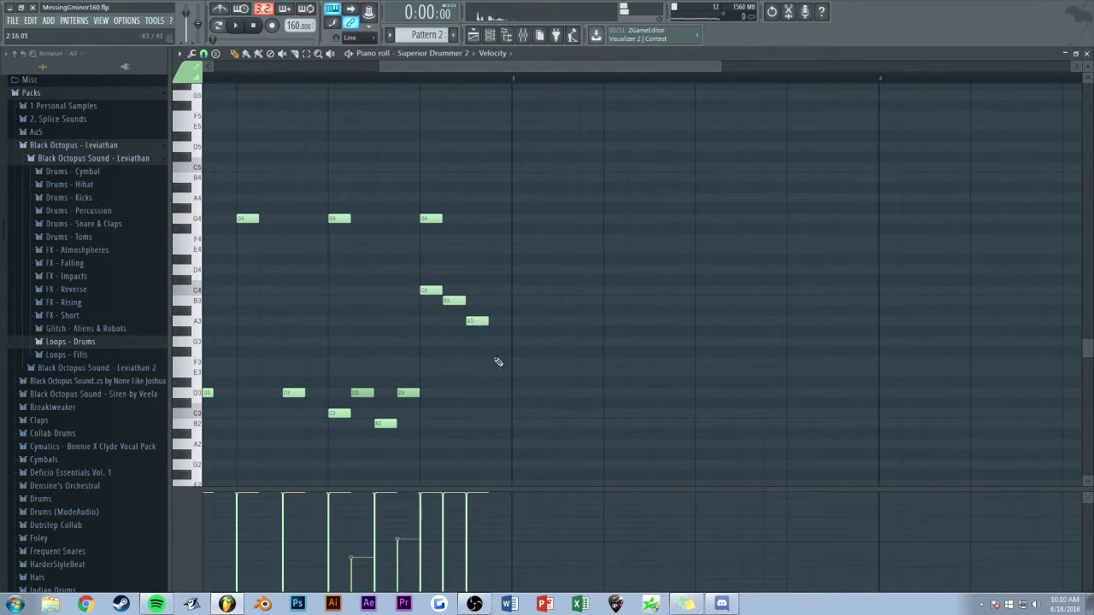
{"action": "left_click_drag", "start_coordinate": [500, 362], "coordinate": [500, 373]}
{"action": "scroll", "coordinate": [422, 69], "scroll_direction": "down", "scroll_amount": 4}
{"action": "key", "text": "Escape"}
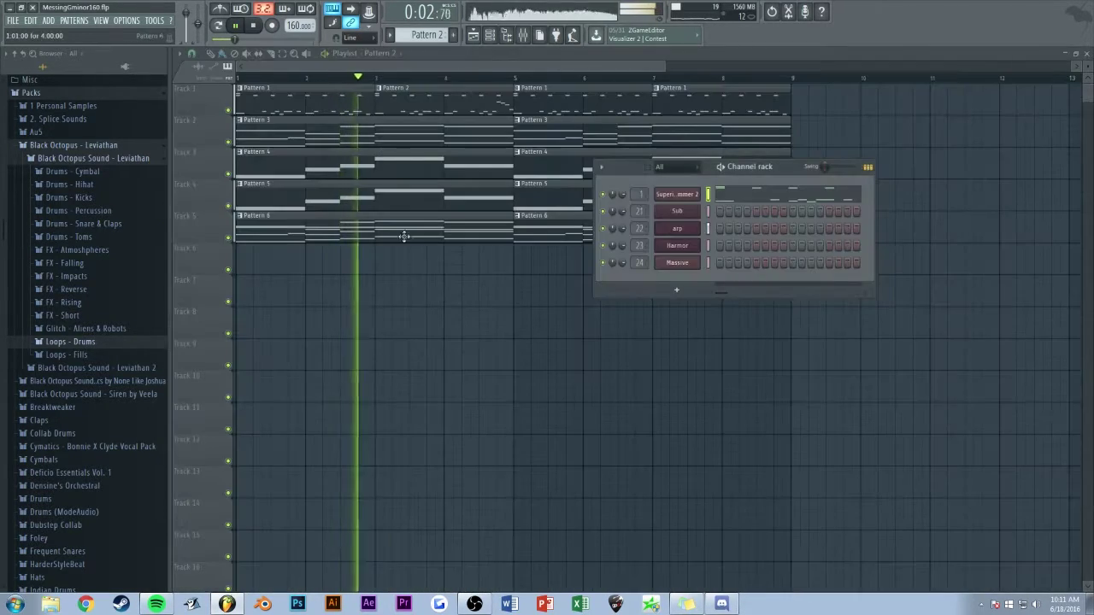
{"action": "key", "text": "Escape"}
{"action": "scroll", "coordinate": [442, 69], "scroll_direction": "down", "scroll_amount": 3}
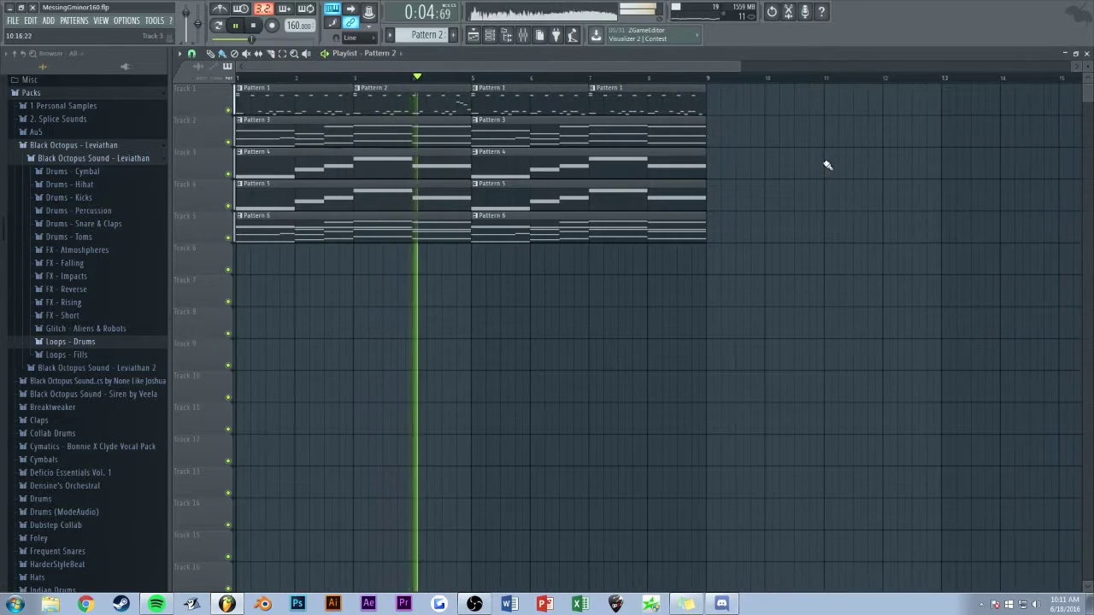
Review the drum fill at the end of Pattern 2, and audition it in the playlist from bar 4.
{"action": "key", "text": "space"}
{"action": "double_click", "coordinate": [459, 88]}
{"action": "scroll", "coordinate": [466, 71], "scroll_direction": "up", "scroll_amount": 3}
{"action": "left_click", "coordinate": [491, 80]}
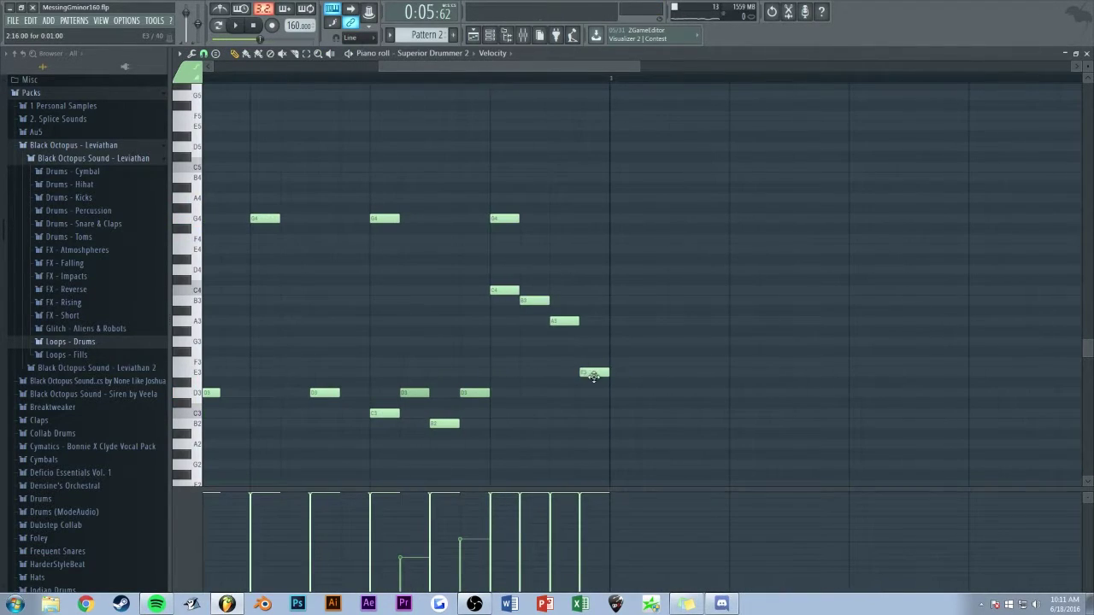
{"action": "key", "text": "space"}
{"action": "key", "text": "space"}
{"action": "key", "text": "space"}
{"action": "key", "text": "Escape"}
{"action": "key", "text": "space"}
{"action": "left_click", "coordinate": [414, 79]}
{"action": "key", "text": "space"}
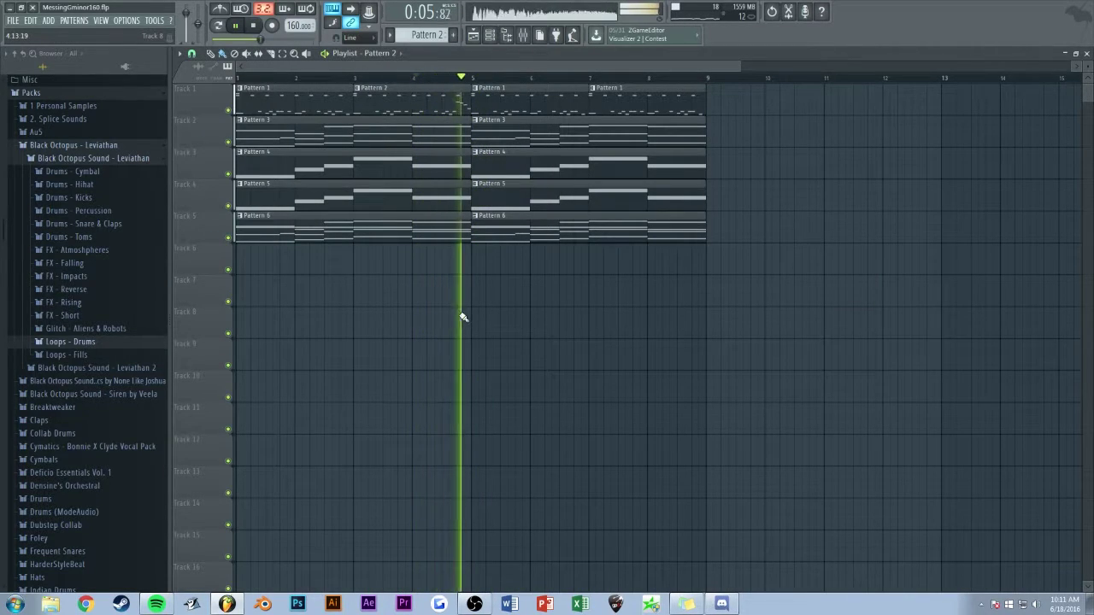
Solo mixer Insert 5 and bend its Fruity WaveShaper curve upward at the midpoint.
{"action": "key", "text": "F9"}
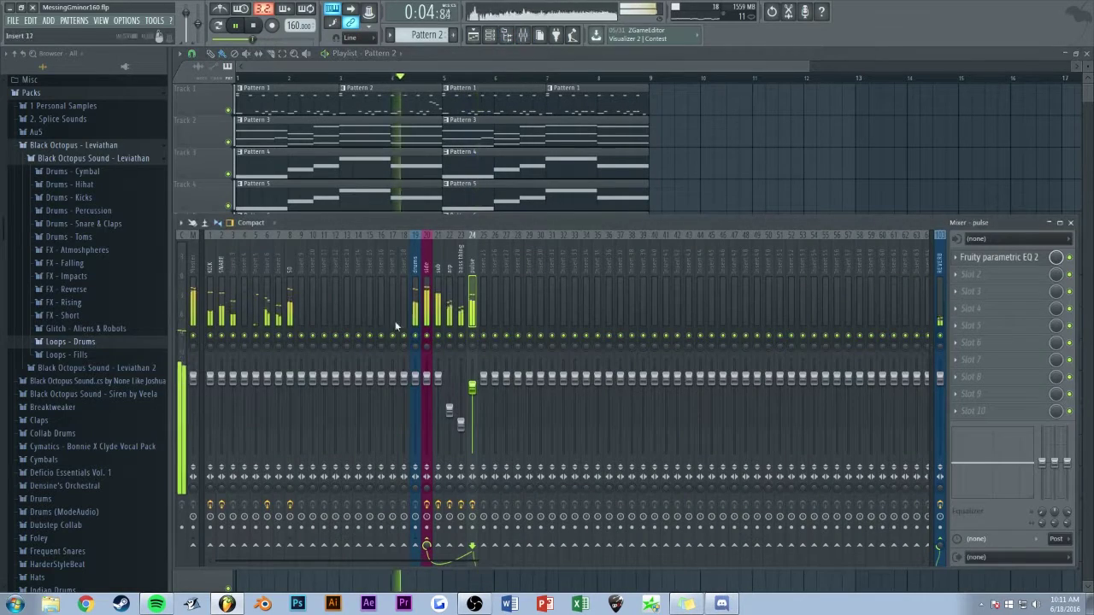
{"action": "left_click", "coordinate": [253, 262]}
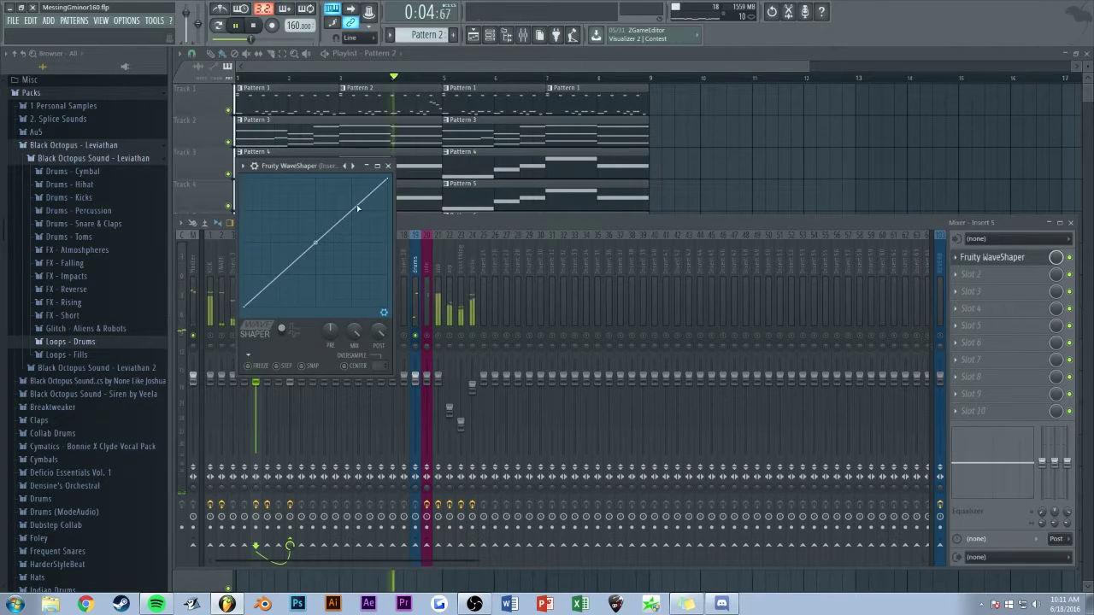
{"action": "left_click_drag", "start_coordinate": [316, 242], "coordinate": [316, 205]}
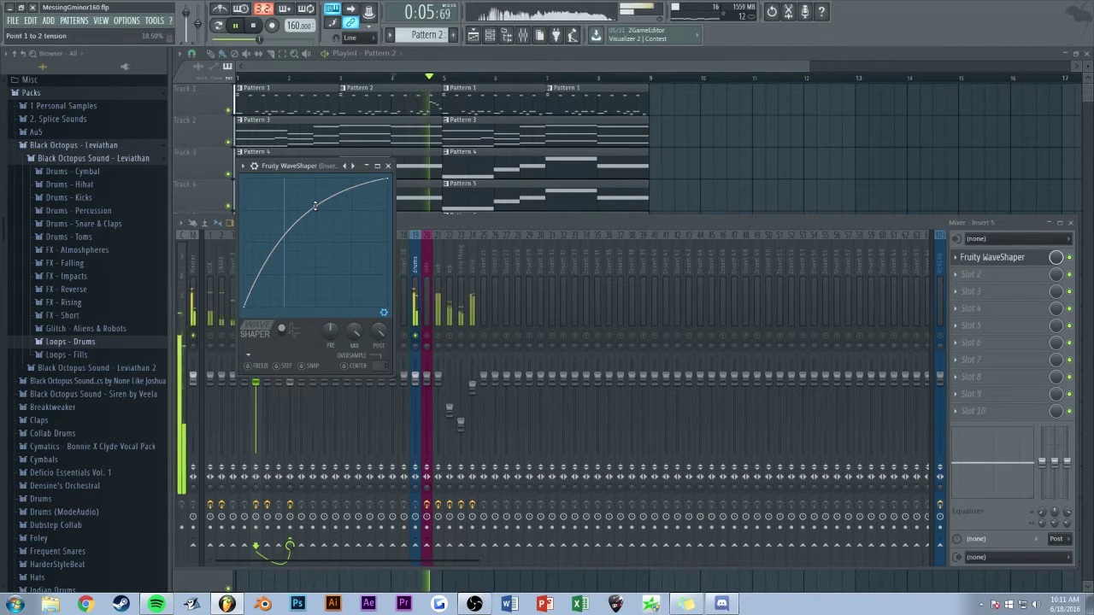
Lower Insert 5 to about -2.2 dB, unsolo it and restart playback of the full mix.
{"action": "left_click", "coordinate": [458, 224]}
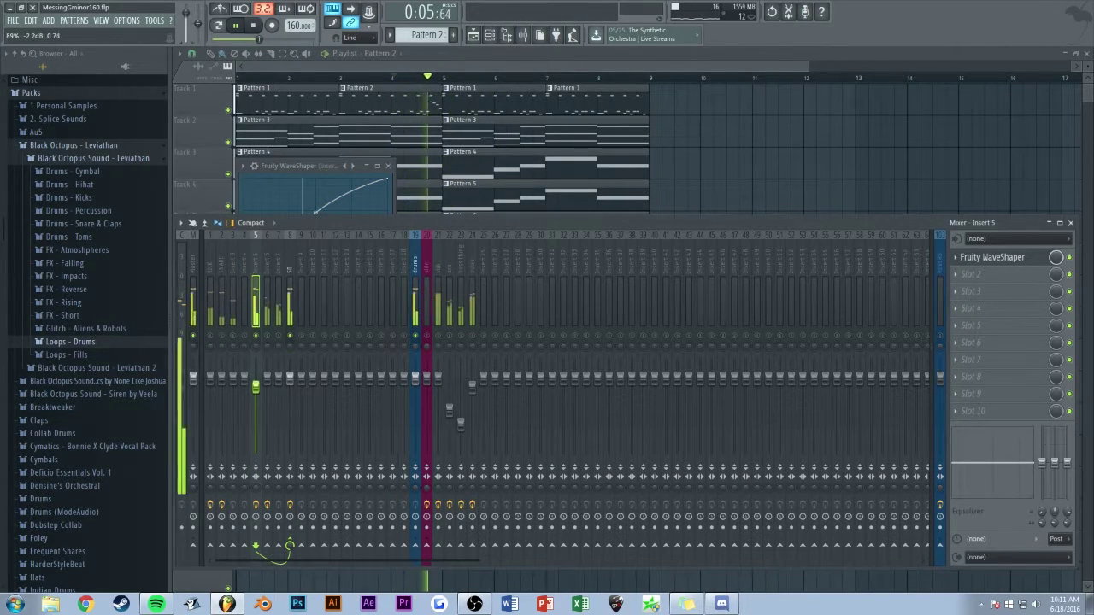
{"action": "key", "text": "space"}
{"action": "right_click", "coordinate": [256, 336]}
{"action": "key", "text": "space"}
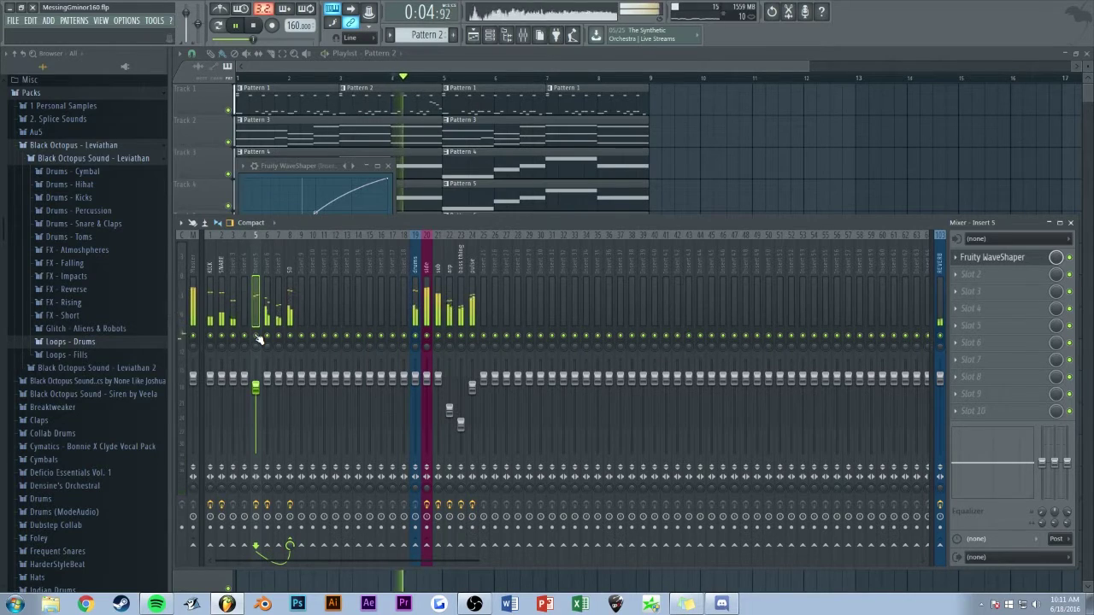
Play the arrangement and inspect the second Fruity Limiter on the side mixer track.
{"action": "left_click", "coordinate": [760, 163]}
{"action": "scroll", "coordinate": [565, 64], "scroll_direction": "up", "scroll_amount": 1}
{"action": "scroll", "coordinate": [649, 67], "scroll_direction": "up", "scroll_amount": 2}
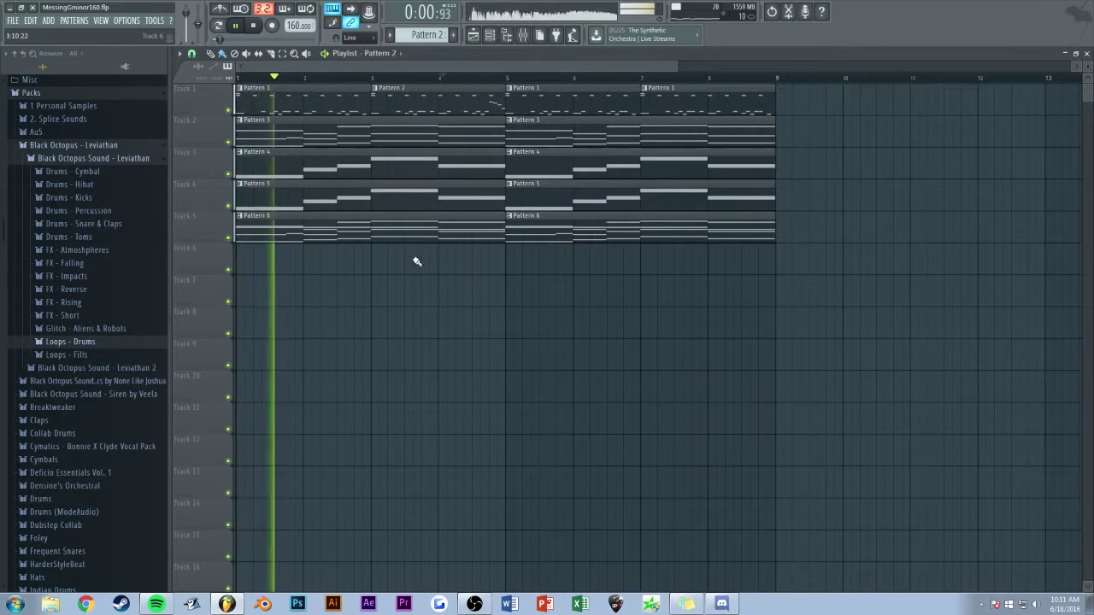
{"action": "left_click", "coordinate": [523, 34]}
{"action": "left_click", "coordinate": [430, 271]}
{"action": "left_click", "coordinate": [985, 274]}
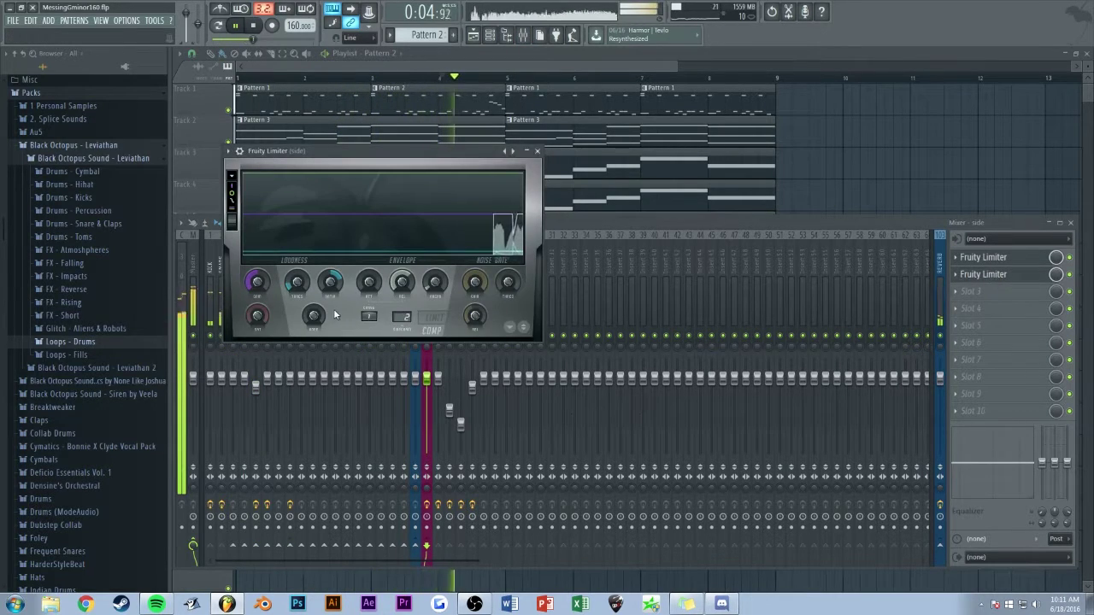
{"action": "left_click", "coordinate": [537, 151]}
{"action": "key", "text": "F9"}
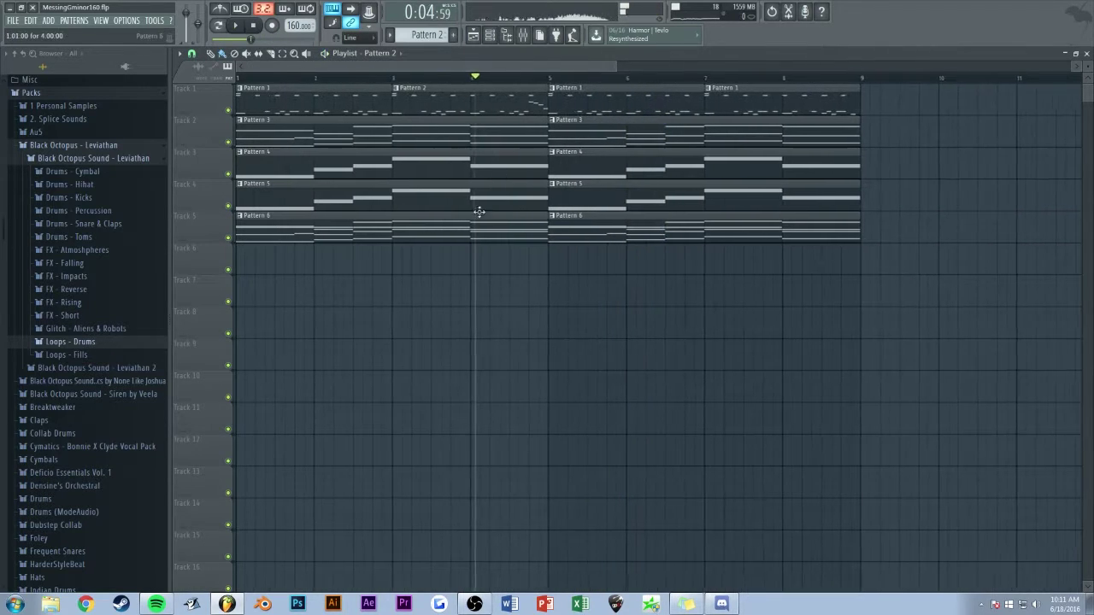
Copy all the Massive chord notes from Pattern 6.
{"action": "key", "text": "space"}
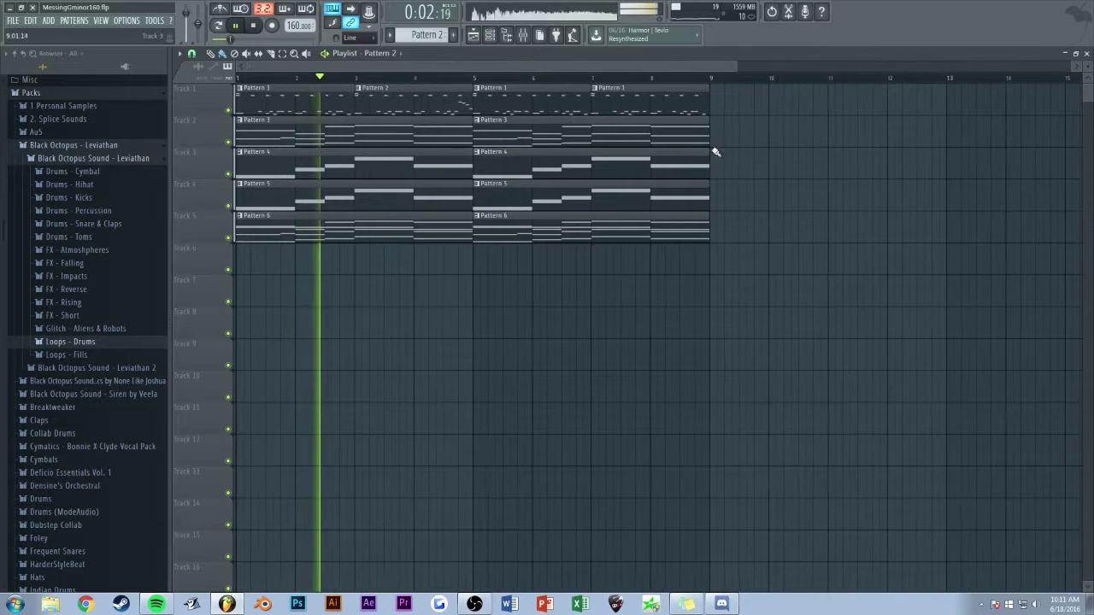
{"action": "key", "text": "F6"}
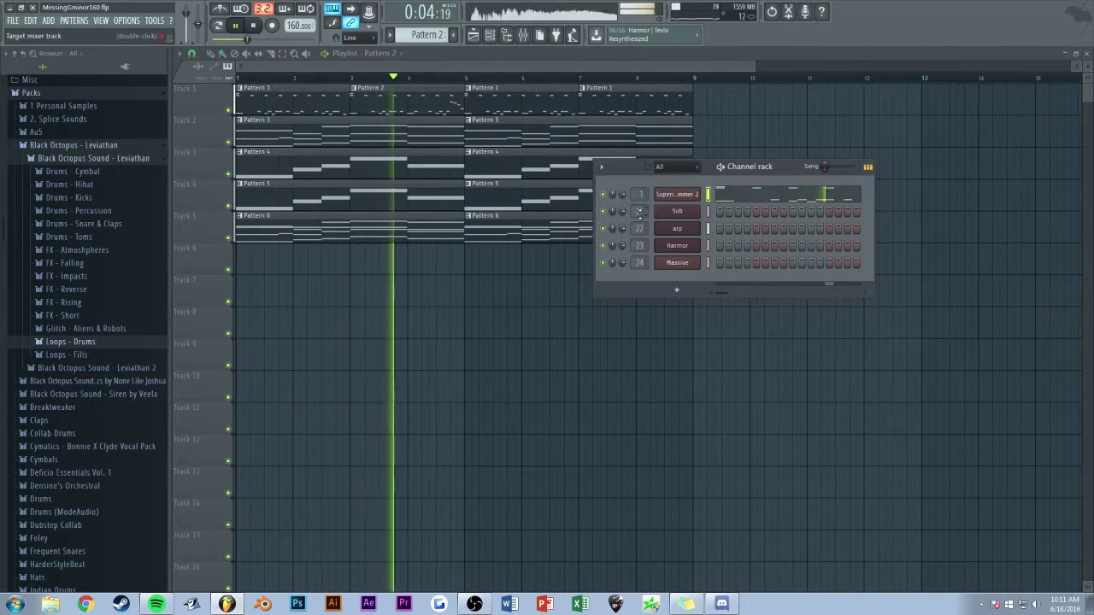
{"action": "key", "text": "F4"}
{"action": "key", "text": "Return"}
{"action": "key", "text": "space"}
{"action": "double_click", "coordinate": [362, 236]}
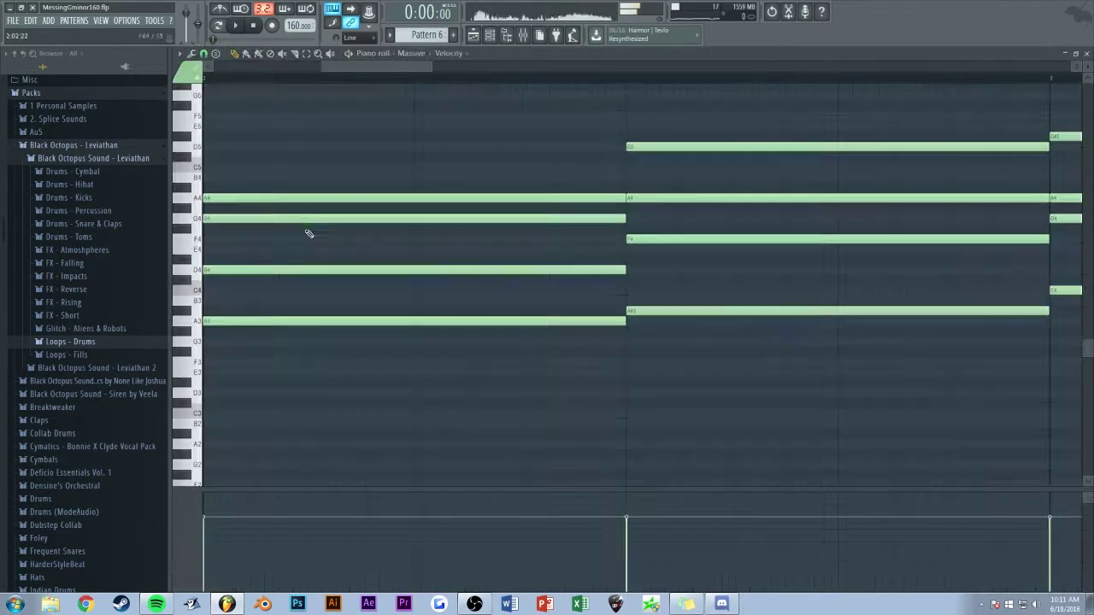
{"action": "scroll", "coordinate": [501, 139], "scroll_direction": "down", "scroll_amount": 3}
{"action": "left_click_drag", "start_coordinate": [628, 91], "coordinate": [235, 376]}
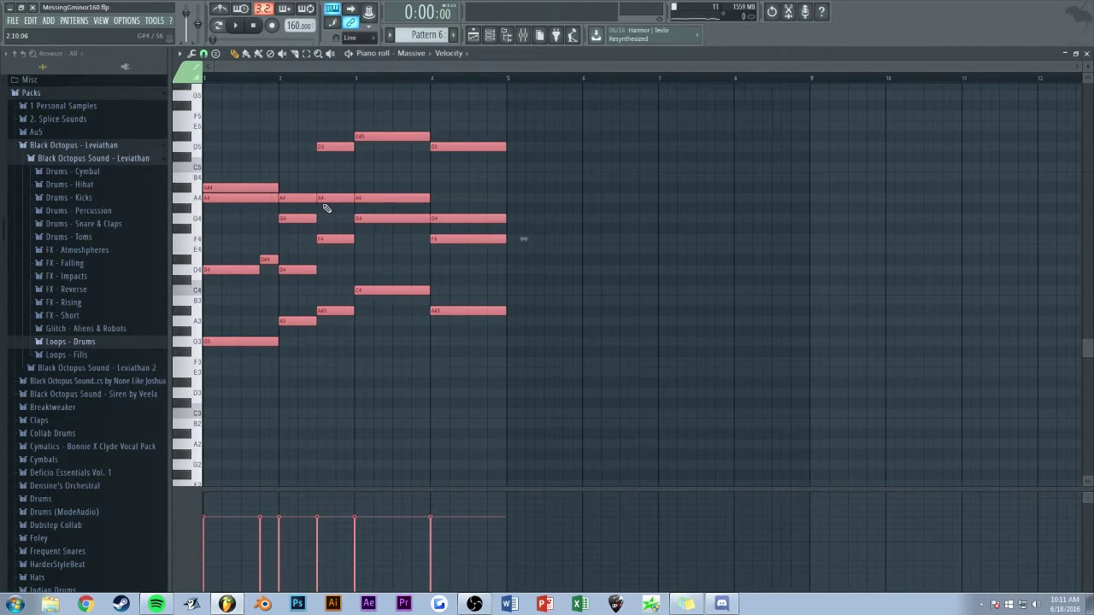
{"action": "key", "text": "F7"}
Paste the copied chords into a new Pattern 7 for Serum and place its clips on Track 6 at bars 1 and 5.
{"action": "key", "text": "F4"}
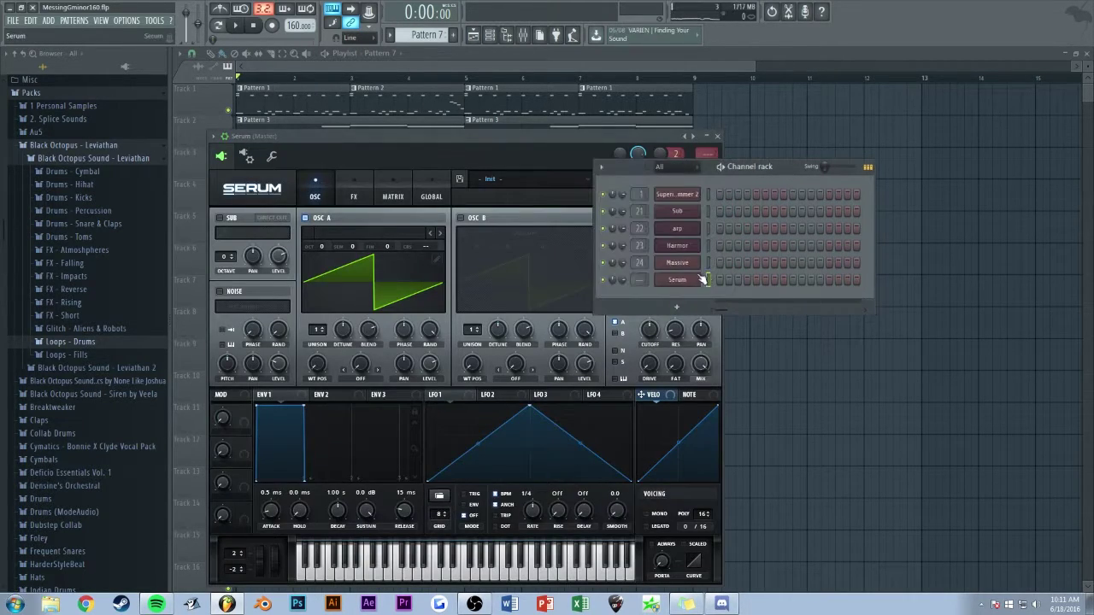
{"action": "key", "text": "F7"}
{"action": "key", "text": "ctrl+v"}
{"action": "key", "text": "F7"}
{"action": "left_click_drag", "start_coordinate": [827, 370], "coordinate": [190, 254]}
{"action": "left_click", "coordinate": [473, 259]}
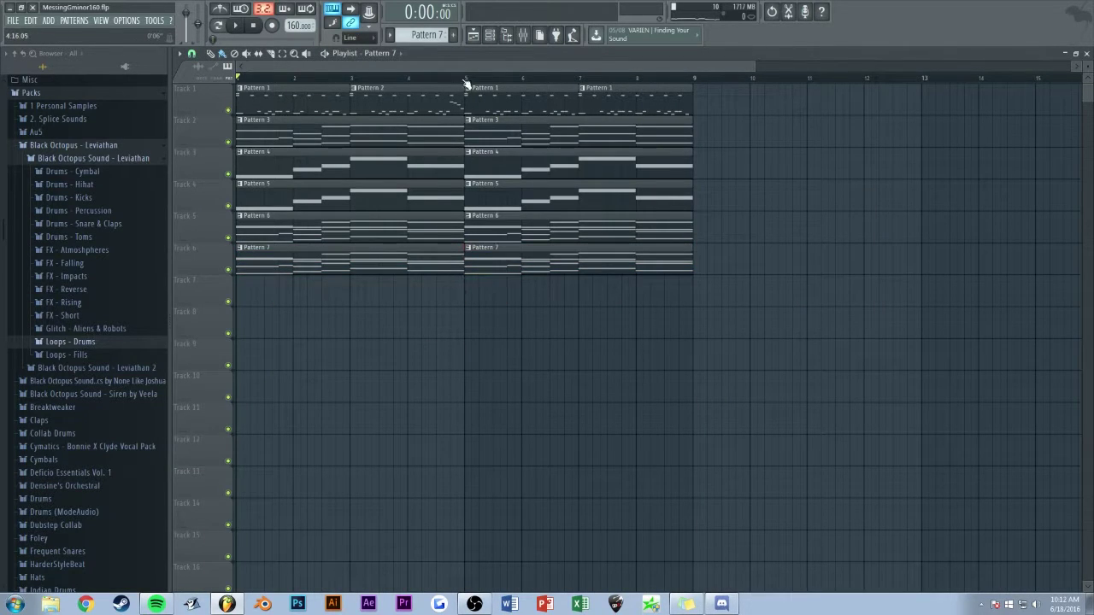
Route the Serum channel to mixer track 25.
{"action": "key", "text": "F6"}
{"action": "double_click", "coordinate": [639, 279]}
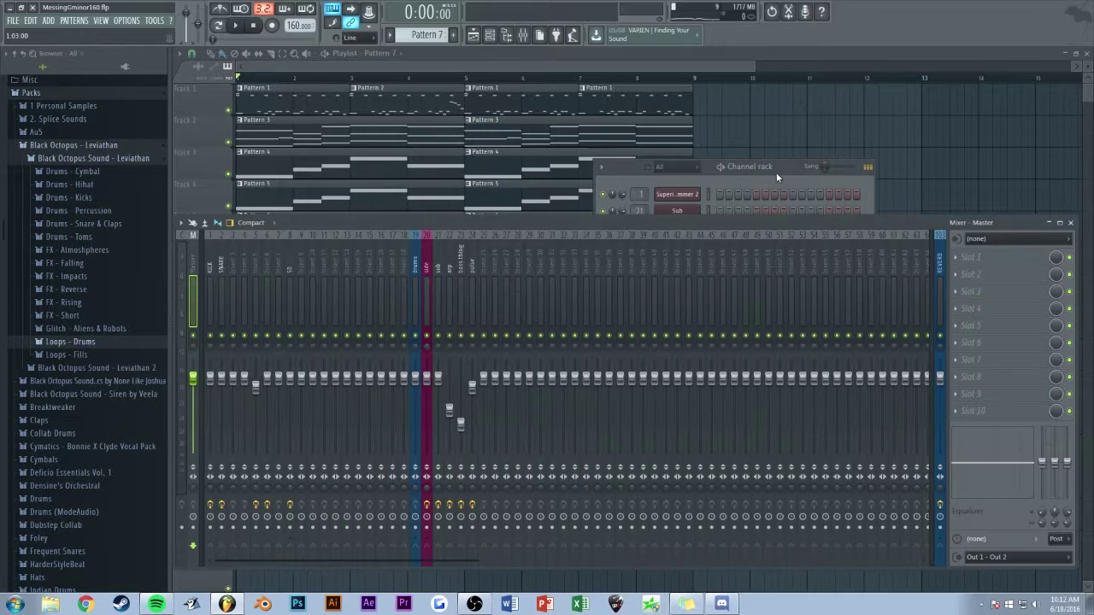
{"action": "left_click_drag", "start_coordinate": [778, 172], "coordinate": [845, 166]}
{"action": "left_click_drag", "start_coordinate": [703, 275], "coordinate": [703, 233]}
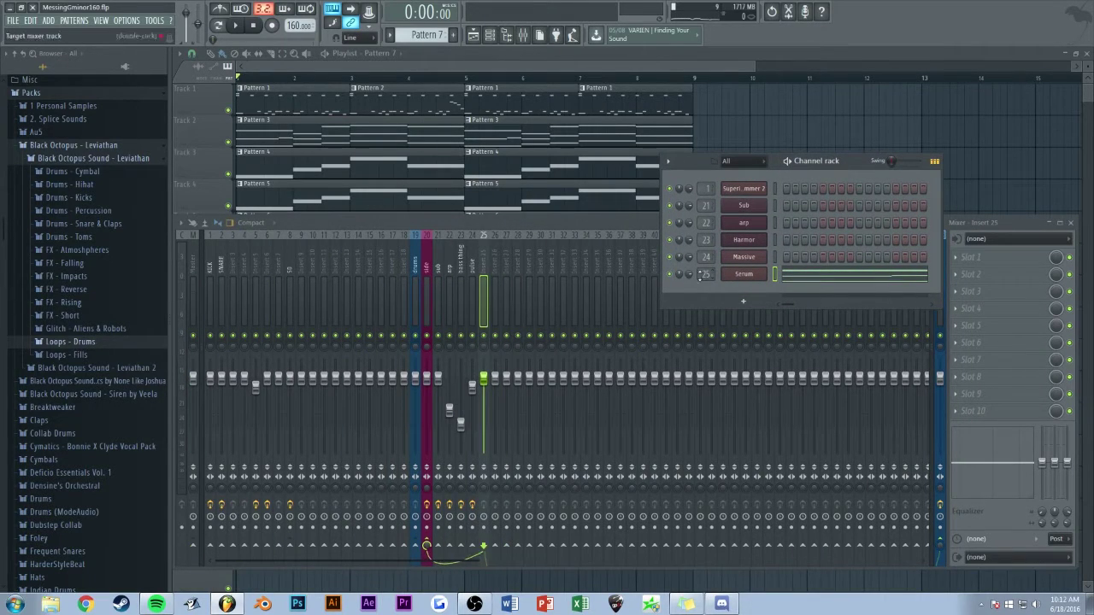
Rename the Massive channel to pulse and the Harmor channel to bass thing.
{"action": "middle_click", "coordinate": [733, 261]}
{"action": "type", "text": "pulse"}
{"action": "key", "text": "Return"}
{"action": "middle_click", "coordinate": [749, 240]}
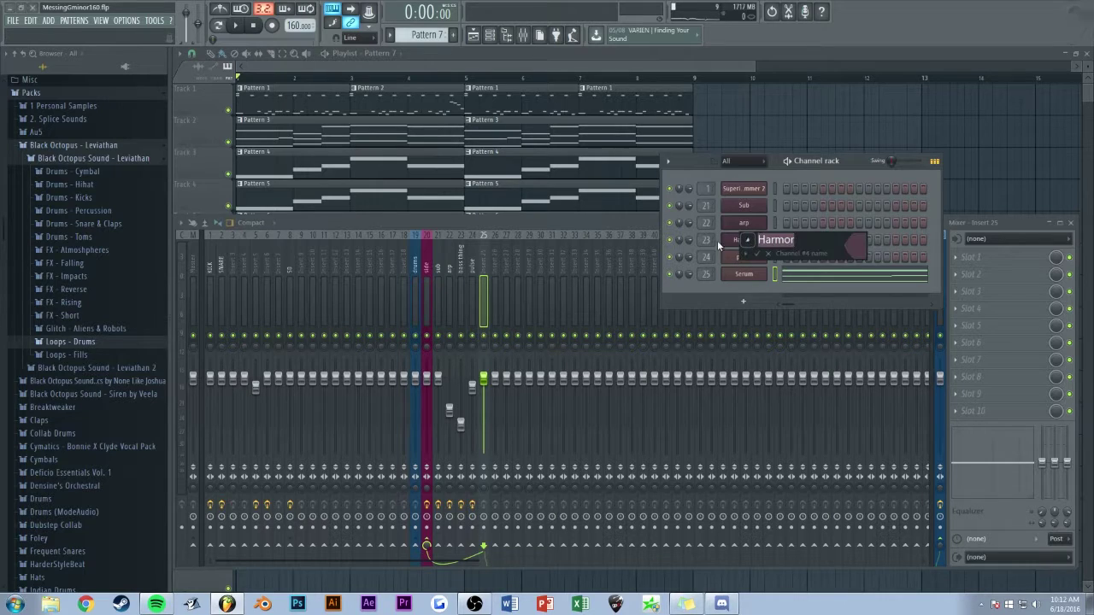
{"action": "key", "text": "Return"}
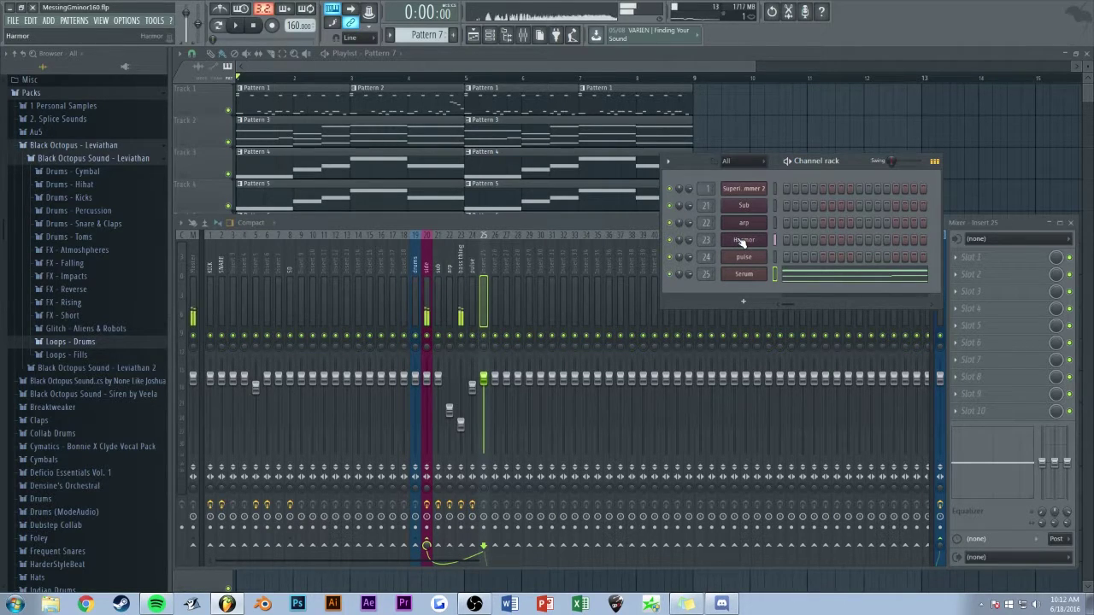
{"action": "middle_click", "coordinate": [742, 242]}
{"action": "type", "text": "bass thing"}
{"action": "key", "text": "Return"}
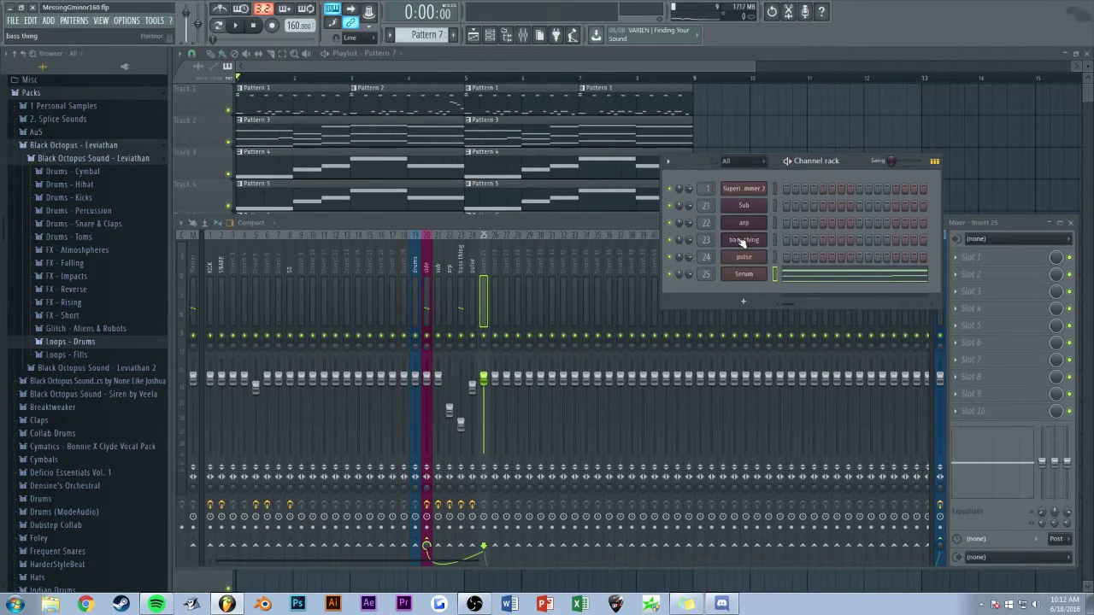
Thin the Serum chords in bars 1–2 of Pattern 7 down to the single line D4, D#4, G4, F4.
{"action": "left_click", "coordinate": [808, 275]}
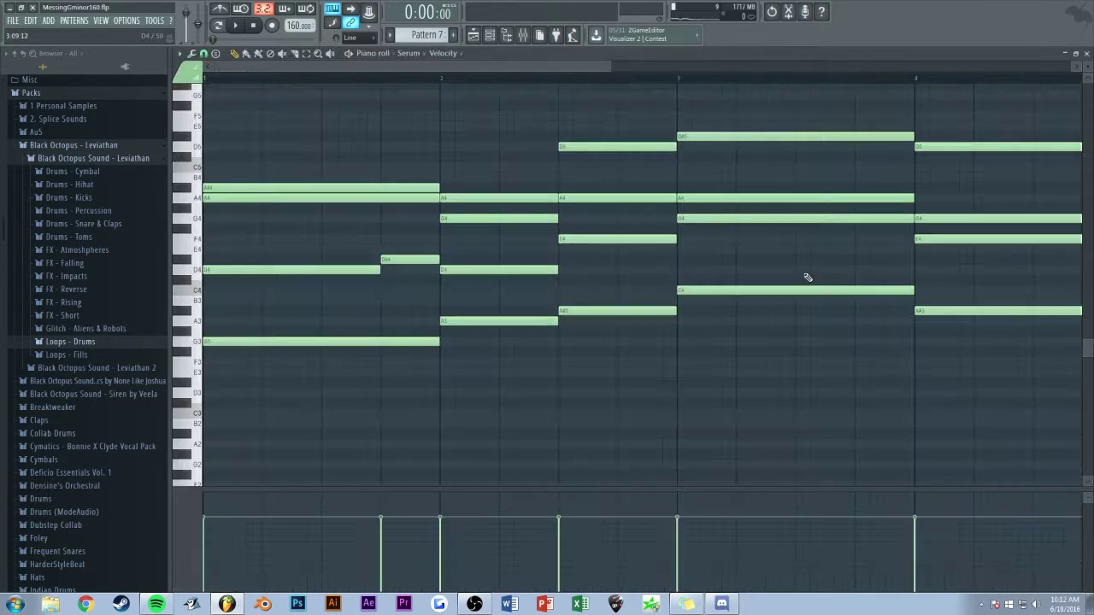
{"action": "scroll", "coordinate": [456, 103], "scroll_direction": "down", "scroll_amount": 2}
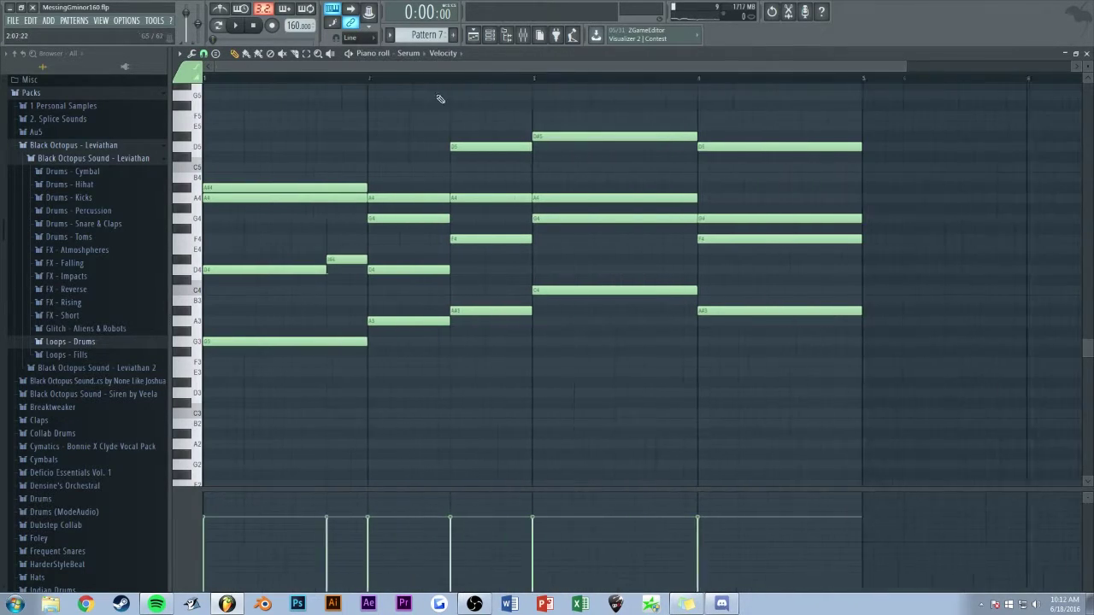
{"action": "right_click", "coordinate": [271, 186]}
{"action": "right_click", "coordinate": [268, 198]}
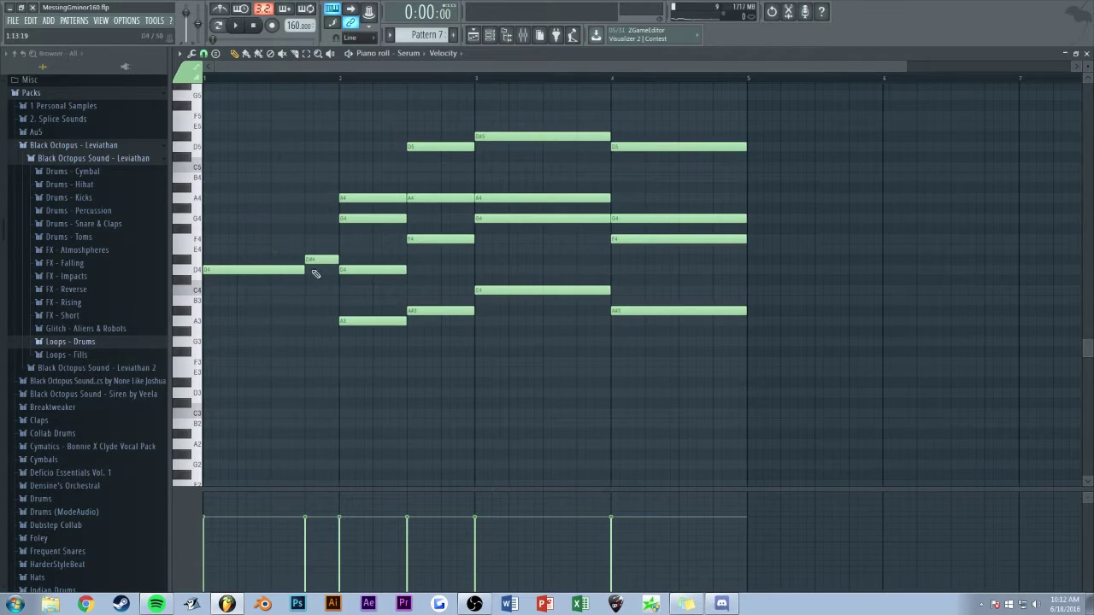
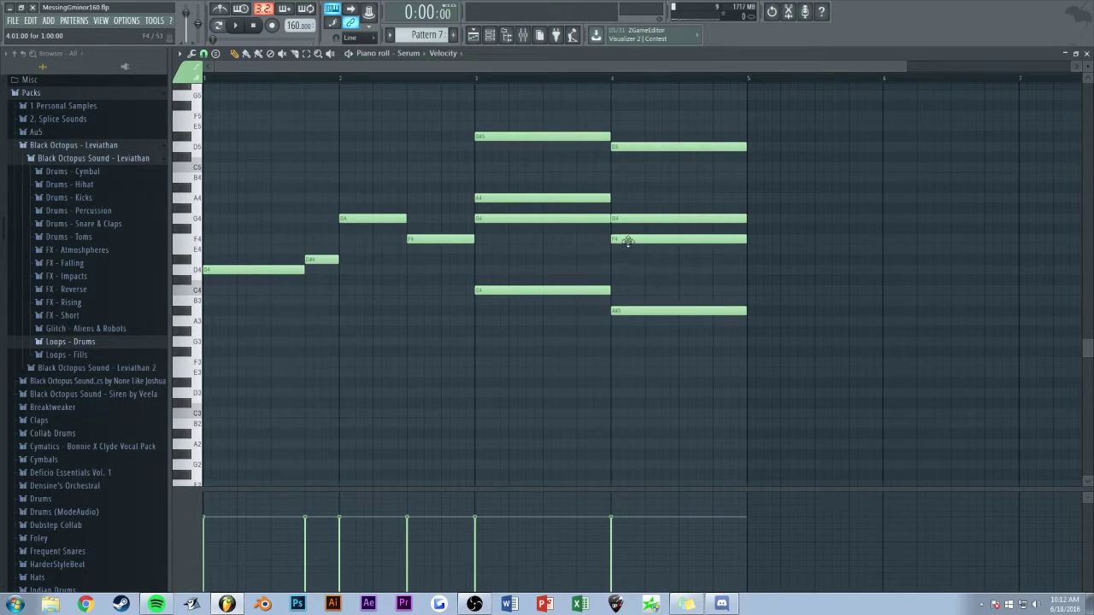
Raise bar 4's F4 note an octave and delete the other notes in bars 3 and 4 except D#5.
{"action": "left_click_drag", "start_coordinate": [651, 241], "coordinate": [653, 249]}
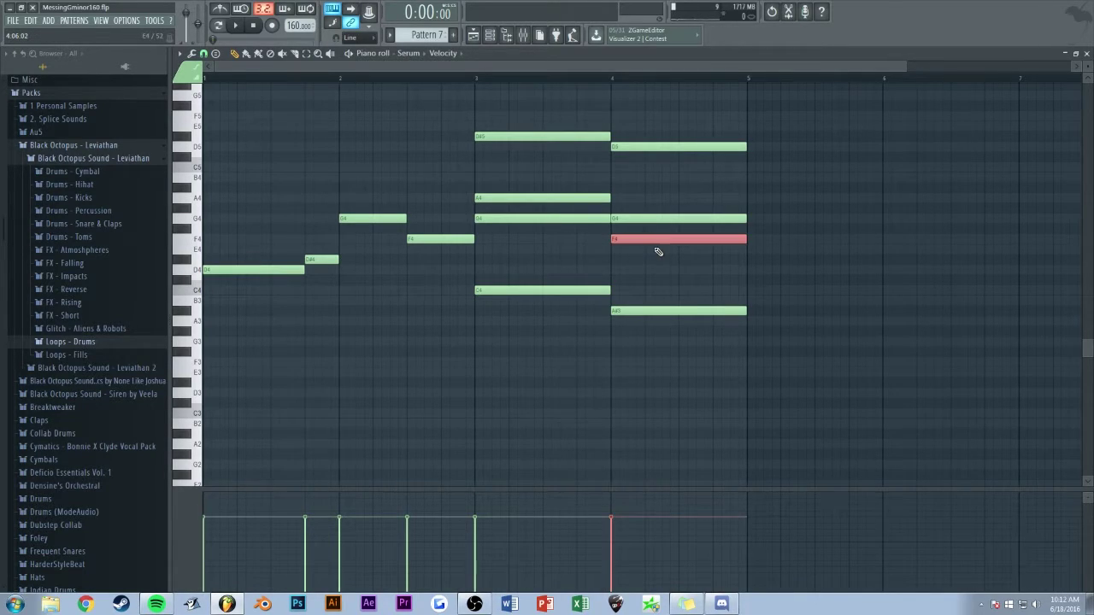
{"action": "key", "text": "ctrl+Up"}
{"action": "right_click", "coordinate": [645, 147]}
{"action": "right_click", "coordinate": [647, 218]}
{"action": "right_click", "coordinate": [650, 311]}
{"action": "right_click", "coordinate": [568, 291]}
{"action": "right_click", "coordinate": [543, 219]}
{"action": "right_click", "coordinate": [537, 199]}
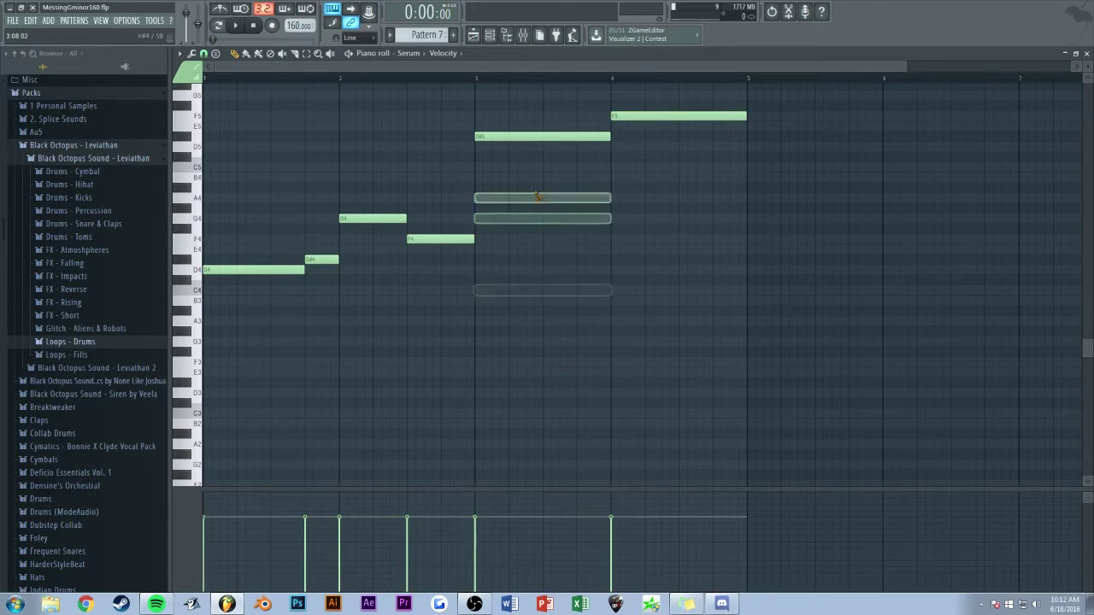
Audition the melody and transpose the four notes in bars 1–2 up an octave.
{"action": "key", "text": "space"}
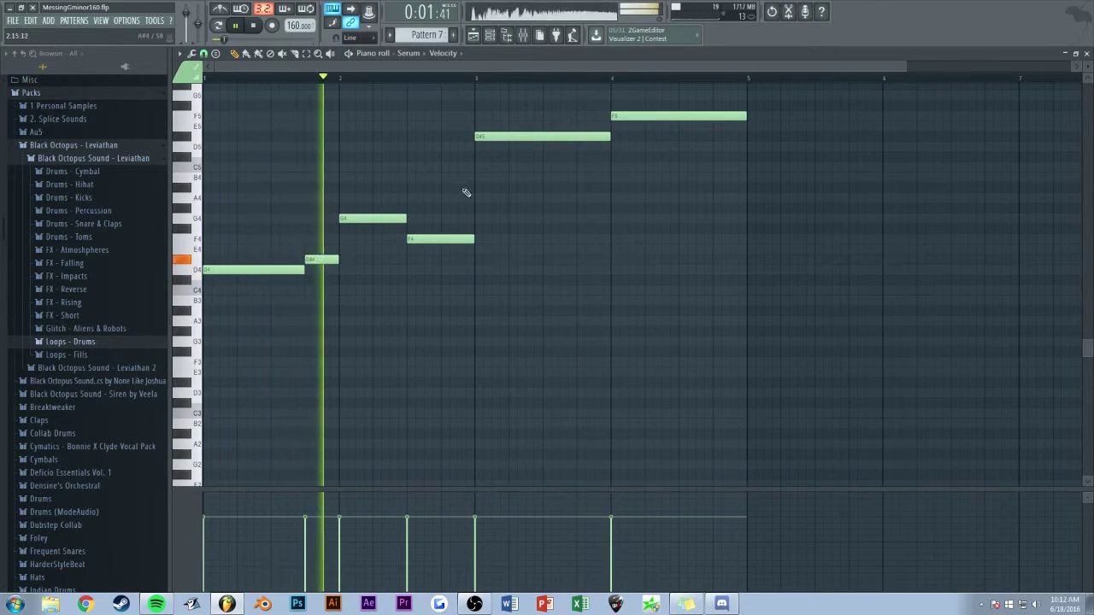
{"action": "scroll", "coordinate": [439, 208], "scroll_direction": "up", "scroll_amount": 3}
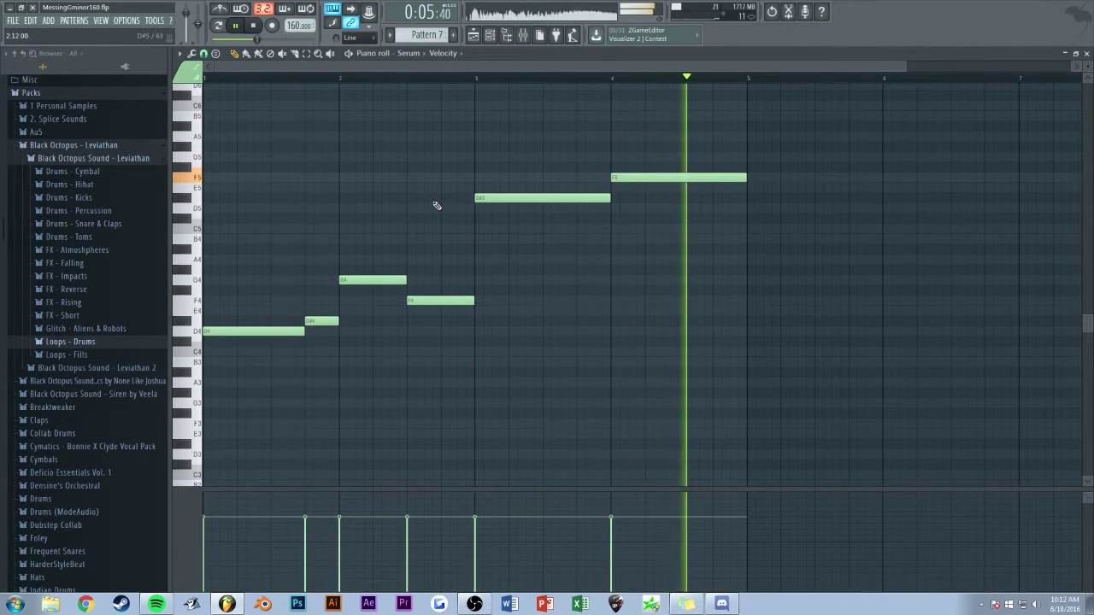
{"action": "key", "text": "space"}
{"action": "left_click_drag", "start_coordinate": [419, 235], "coordinate": [265, 361]}
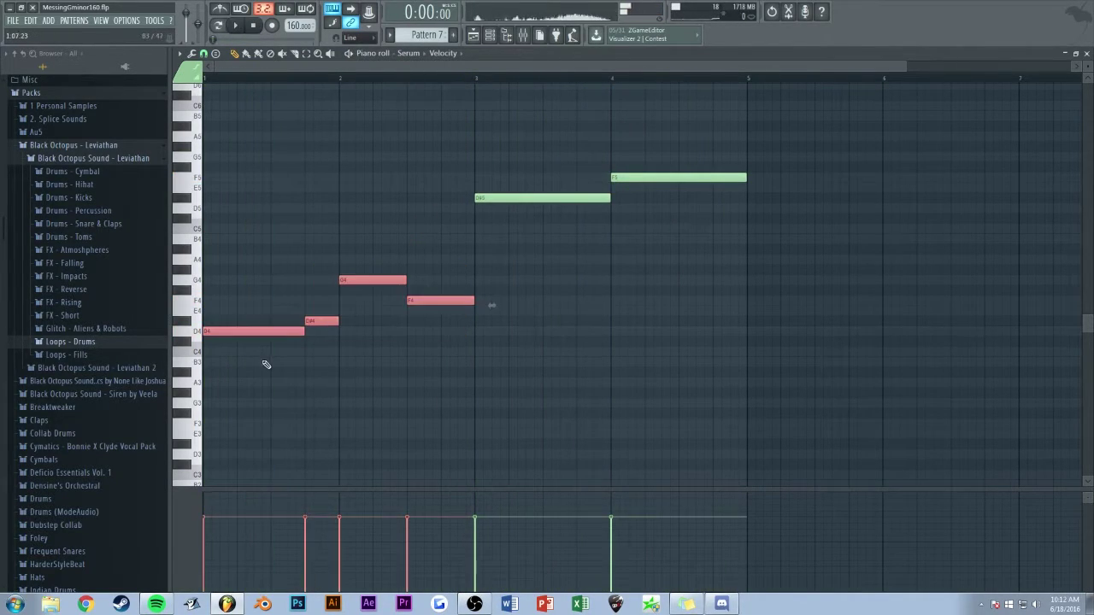
{"action": "key", "text": "ctrl+Up"}
{"action": "left_click", "coordinate": [458, 274], "text": "ctrl"}
Move the melody notes in bars 3 and 4 up above the preceding phrase during playback.
{"action": "scroll", "coordinate": [466, 276], "scroll_direction": "up", "scroll_amount": 3}
{"action": "key", "text": "space"}
{"action": "left_click", "coordinate": [515, 349], "text": "ctrl"}
{"action": "left_click_drag", "start_coordinate": [522, 352], "coordinate": [518, 290]}
{"action": "left_click_drag", "start_coordinate": [653, 331], "coordinate": [650, 273]}
Replace bar 4's long note with two half-bar notes, the second one higher, and play the arrangement.
{"action": "left_click", "coordinate": [656, 267]}
{"action": "right_click", "coordinate": [658, 268]}
{"action": "right_click", "coordinate": [685, 278]}
{"action": "left_click", "coordinate": [614, 279]}
{"action": "key", "text": "space"}
{"action": "left_click", "coordinate": [701, 259]}
{"action": "key", "text": "space"}
{"action": "key", "text": "Escape"}
{"action": "left_click", "coordinate": [602, 65]}
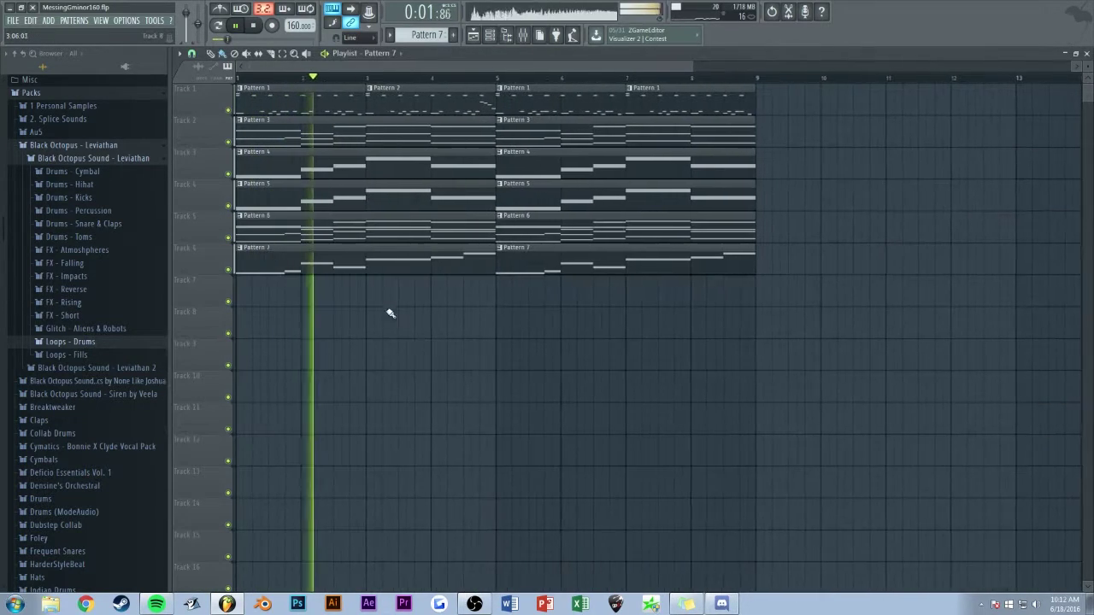
Rename the Serum channel to lead.
{"action": "left_click", "coordinate": [498, 40]}
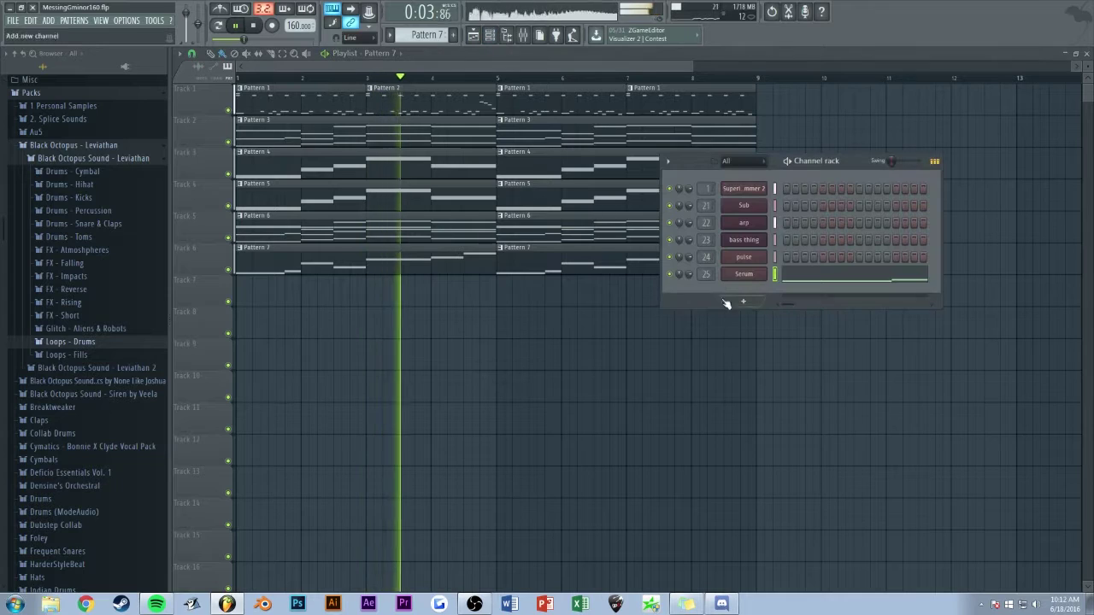
{"action": "middle_click", "coordinate": [739, 275]}
{"action": "type", "text": "lead"}
{"action": "key", "text": "Return"}
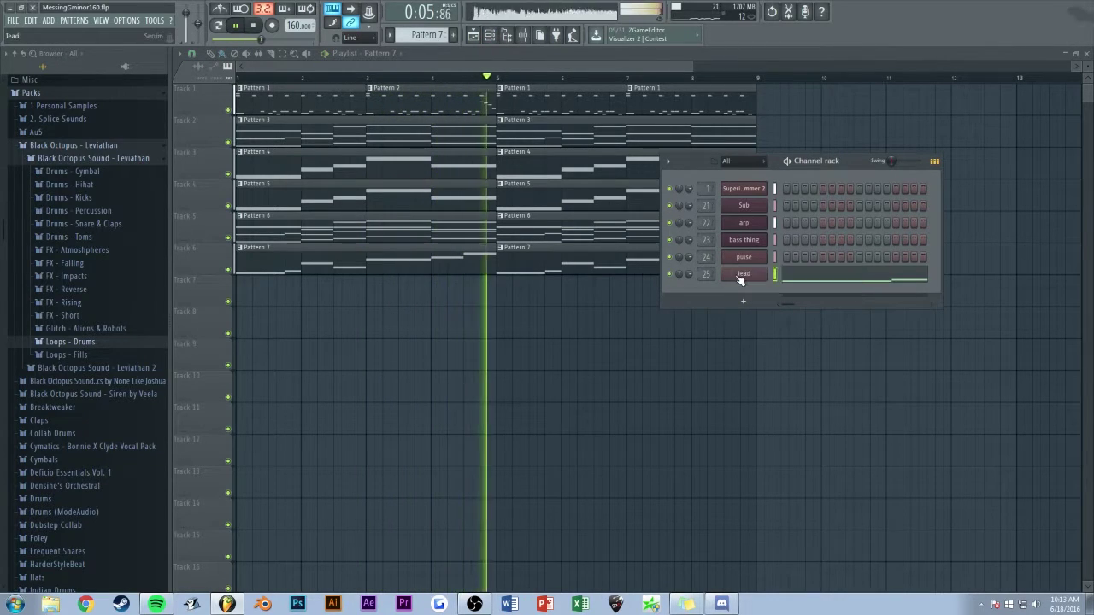
Set oscillator A of the lead's Serum to 14 unison voices and stop playback.
{"action": "left_click", "coordinate": [743, 274]}
{"action": "left_click_drag", "start_coordinate": [354, 314], "coordinate": [381, 336]}
{"action": "left_click", "coordinate": [841, 160]}
{"action": "key", "text": "space"}
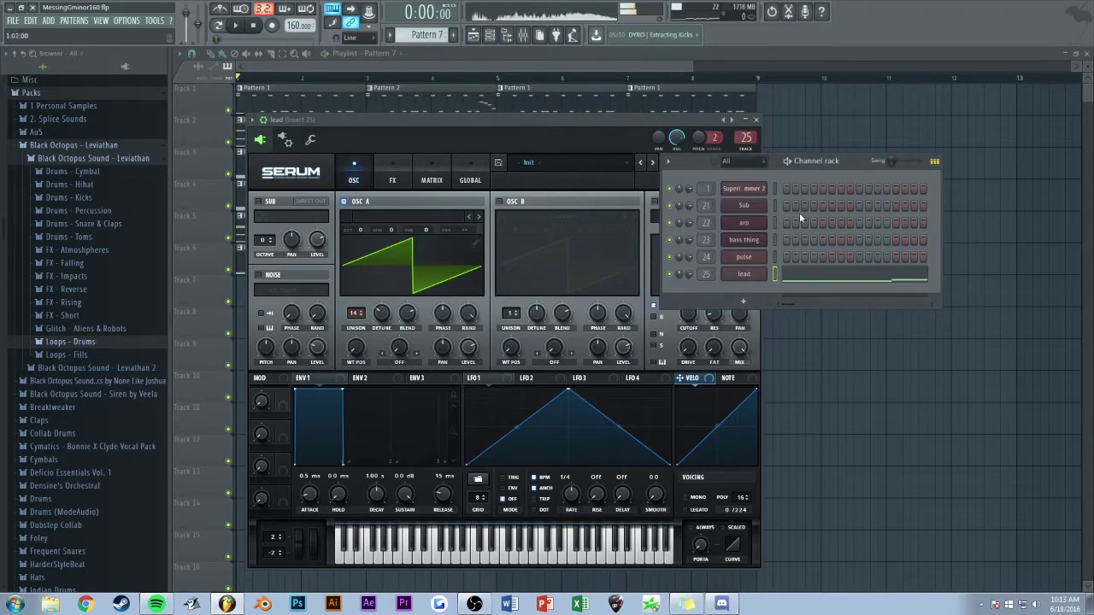
Lower mixer track 25 to about -13.4 dB, name it lead and resume playback.
{"action": "double_click", "coordinate": [702, 275]}
{"action": "left_click_drag", "start_coordinate": [484, 388], "coordinate": [484, 425]}
{"action": "key", "text": "space"}
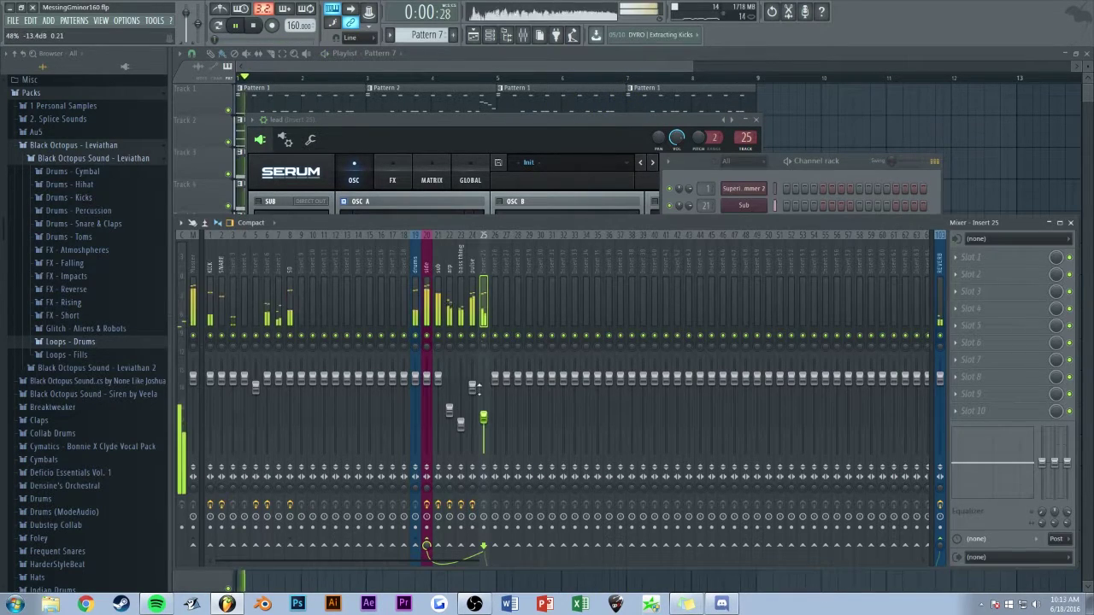
{"action": "key", "text": "F2"}
{"action": "type", "text": "lead"}
{"action": "key", "text": "Return"}
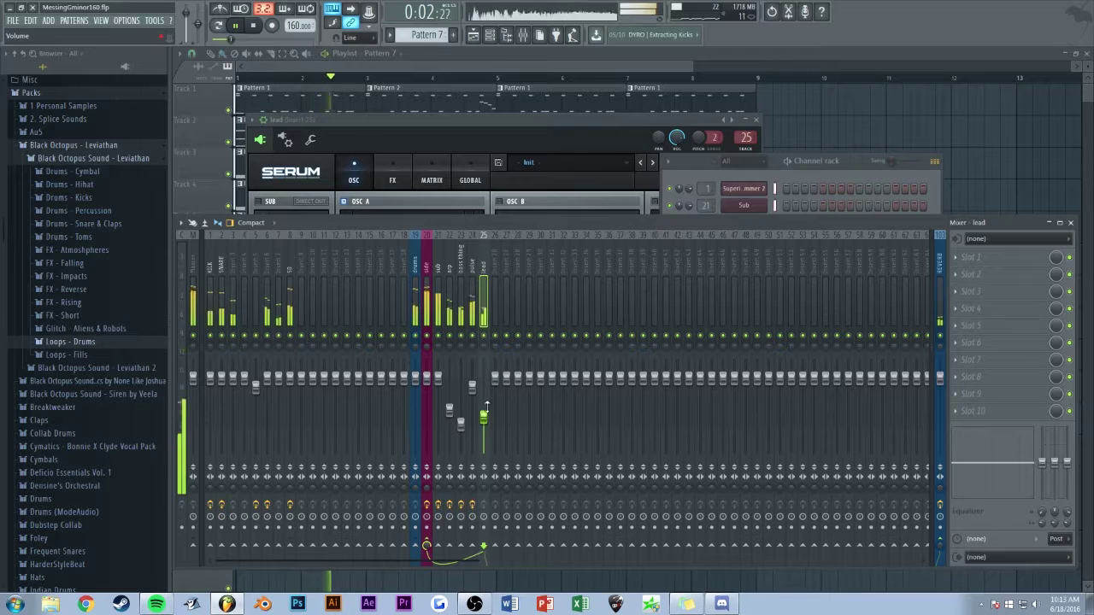
Set the lead Serum's portamento to 33 ms and enable oscillator B with 14 unison voices and about 0.39 detune.
{"action": "left_click", "coordinate": [448, 121]}
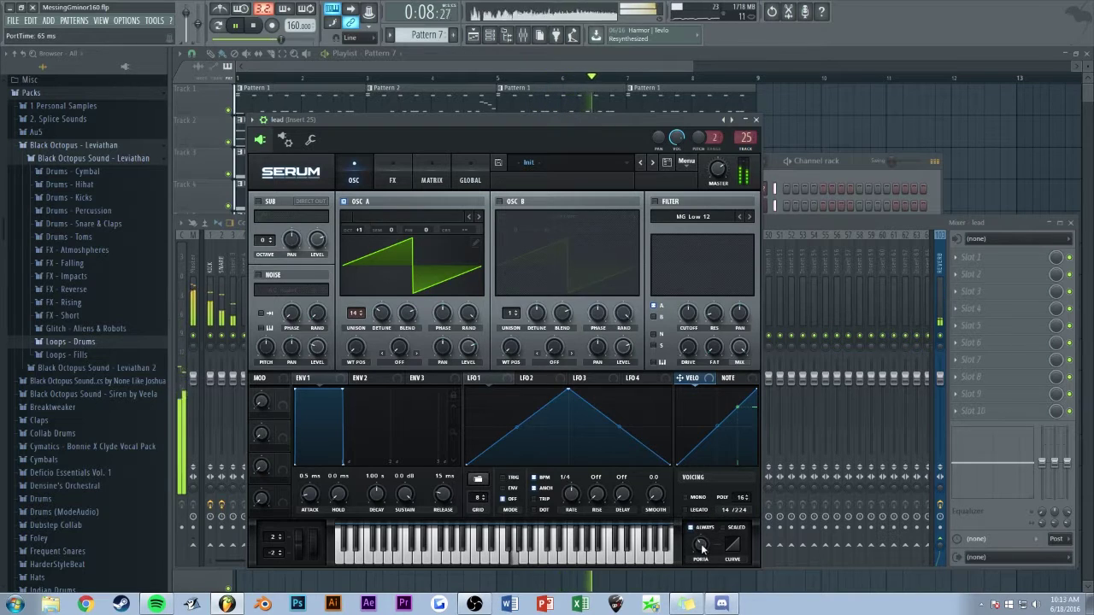
{"action": "left_click_drag", "start_coordinate": [703, 549], "coordinate": [703, 554]}
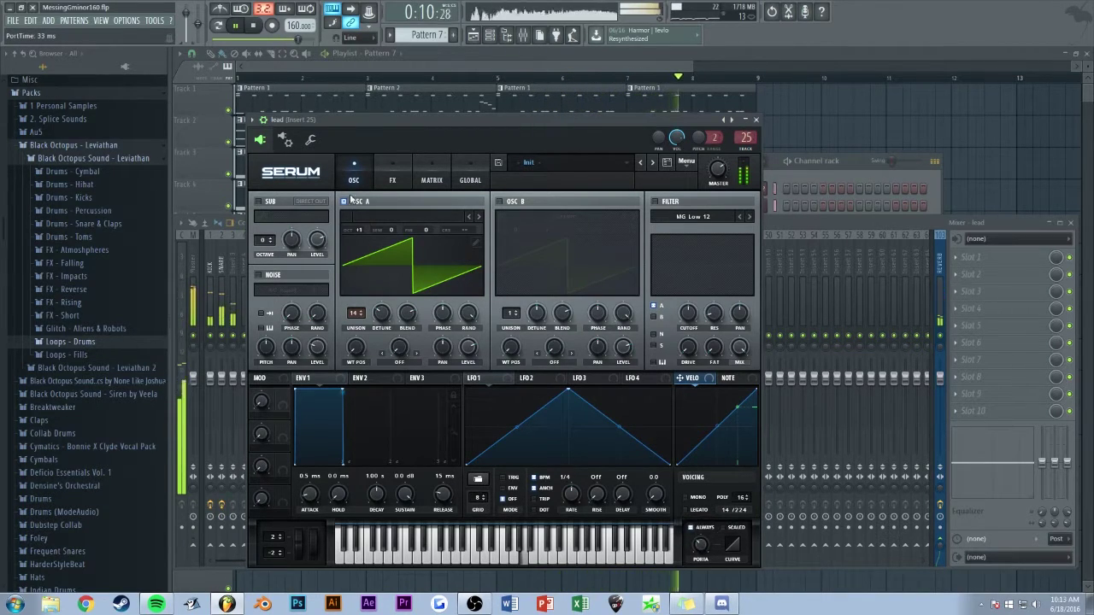
{"action": "left_click", "coordinate": [500, 202]}
{"action": "mouse_move", "coordinate": [516, 243]}
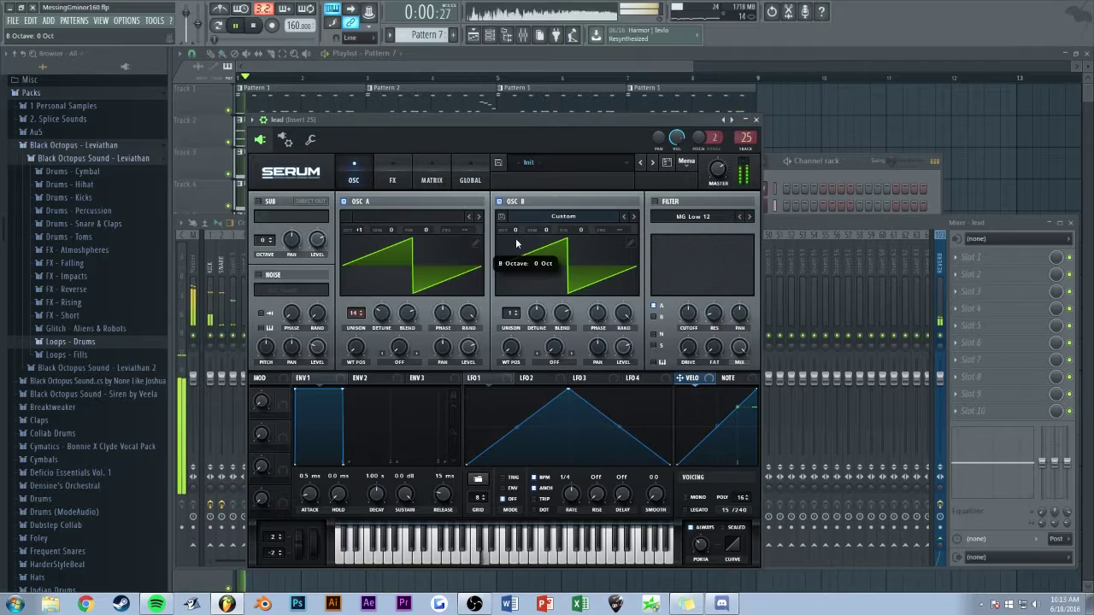
{"action": "left_click_drag", "start_coordinate": [511, 315], "coordinate": [527, 212]}
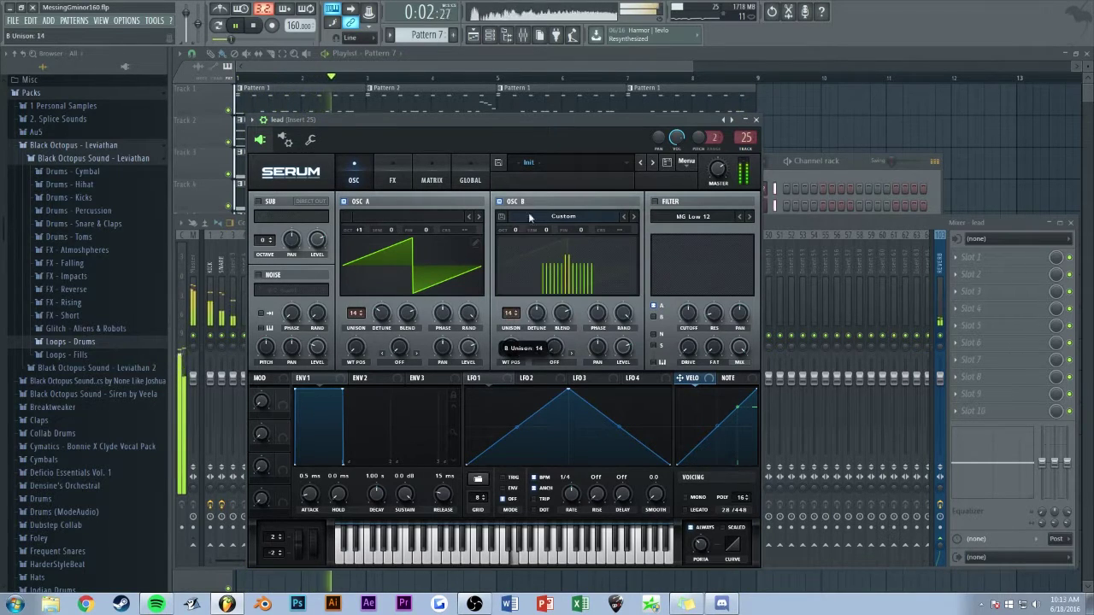
{"action": "left_click_drag", "start_coordinate": [537, 320], "coordinate": [537, 326]}
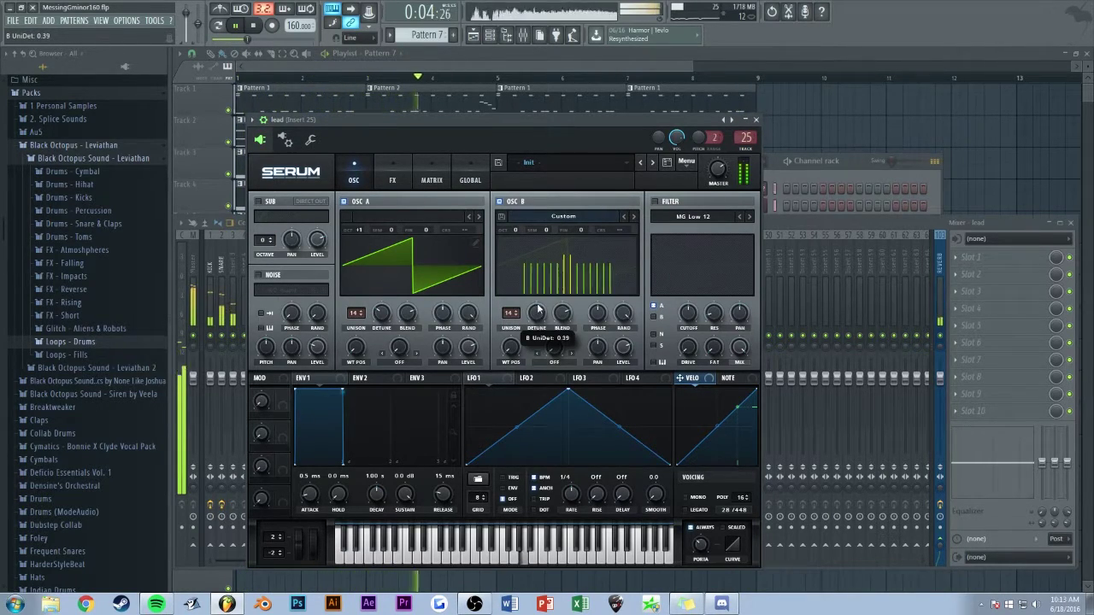
Enable Serum's filter with the Cmb H6- type, route oscillator B through it as well, and adjust its cutoff and resonance.
{"action": "left_click", "coordinate": [655, 202]}
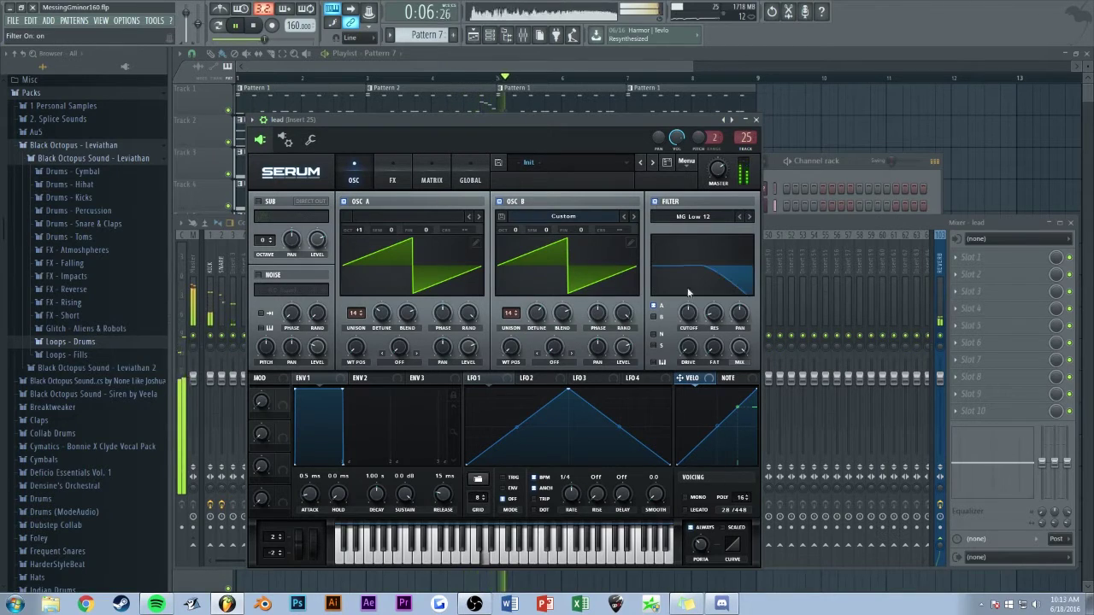
{"action": "left_click", "coordinate": [694, 218]}
{"action": "mouse_move", "coordinate": [694, 246]}
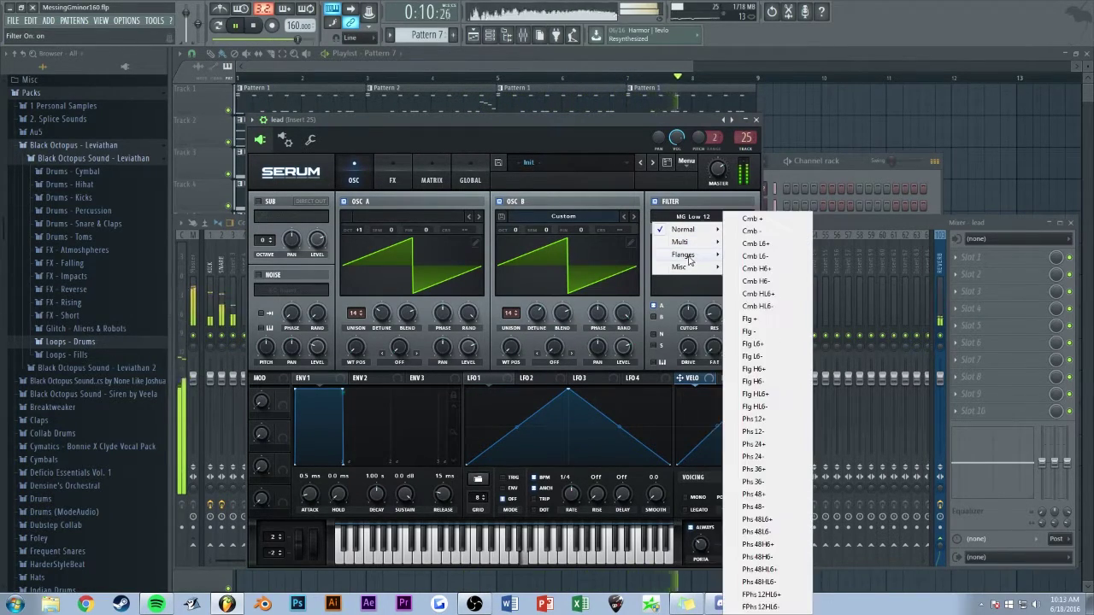
{"action": "left_click", "coordinate": [764, 283]}
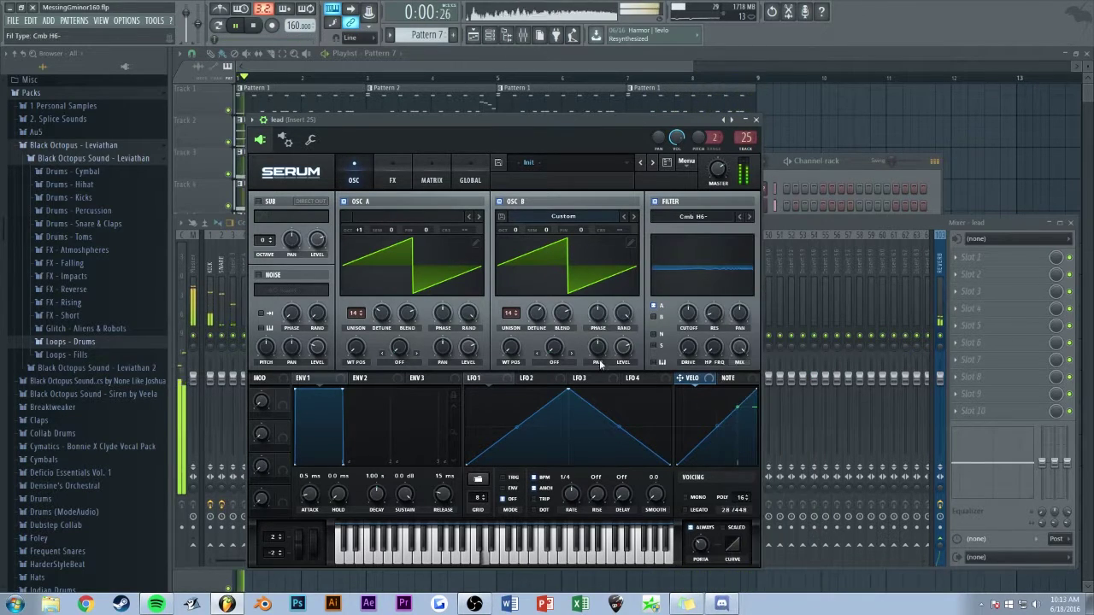
{"action": "left_click", "coordinate": [686, 329]}
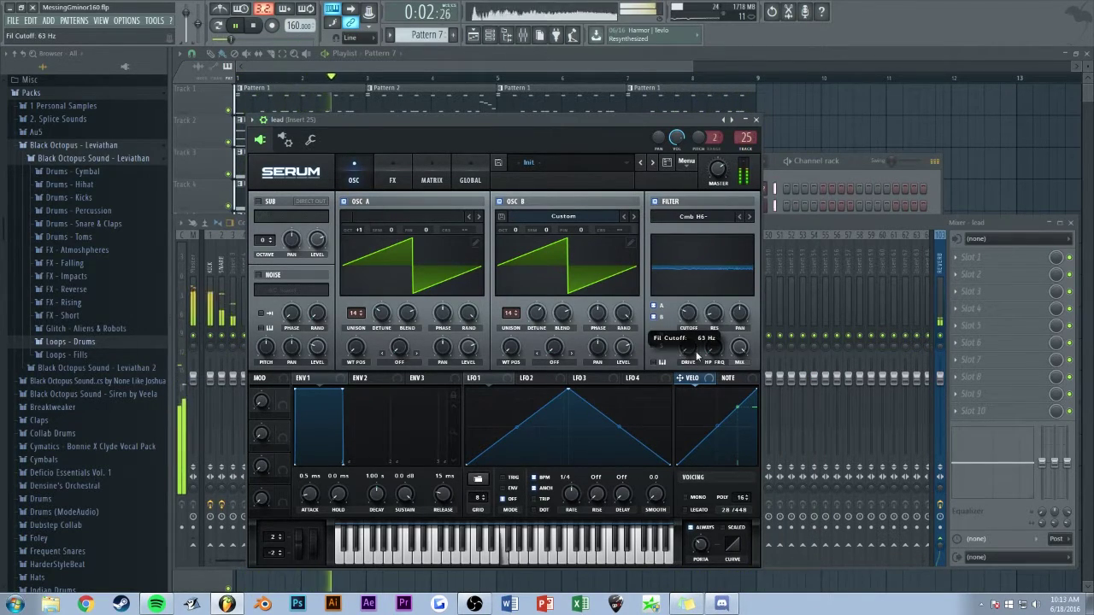
{"action": "left_click_drag", "start_coordinate": [713, 349], "coordinate": [718, 329]}
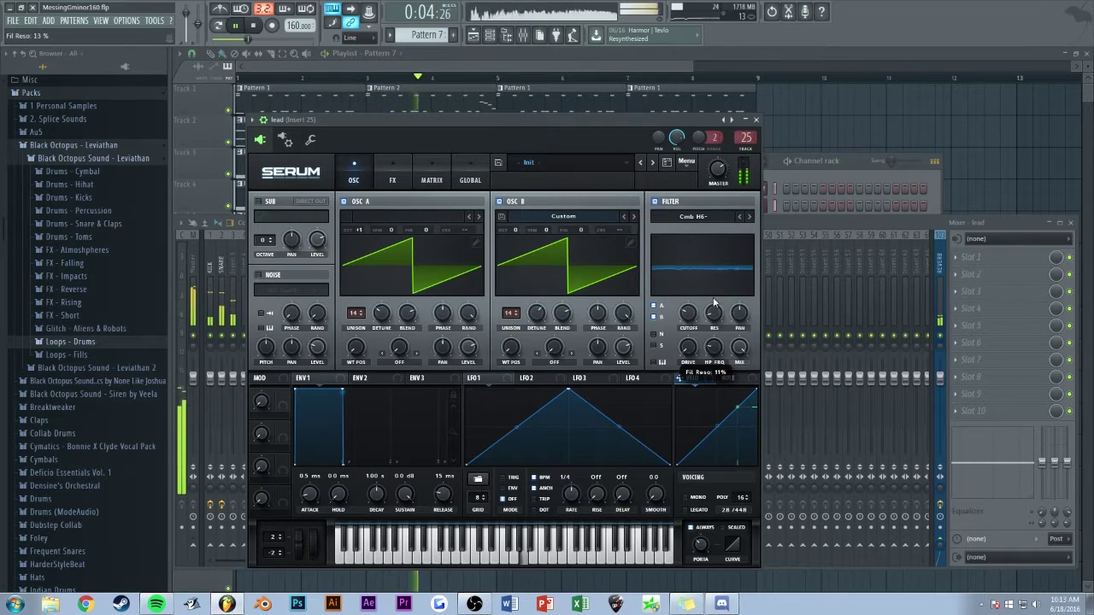
Raise the filter cutoff in the lead's Serum and enable its sub oscillator at 32% level.
{"action": "key", "text": "F9"}
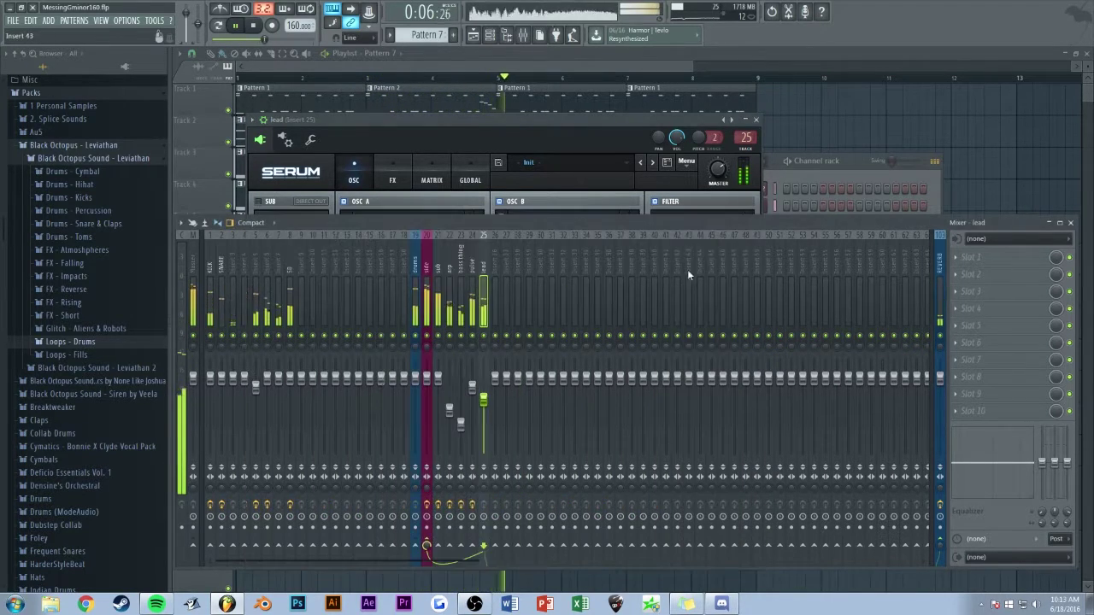
{"action": "left_click", "coordinate": [540, 122]}
{"action": "mouse_move", "coordinate": [697, 305]}
{"action": "left_mouse_down"}
{"action": "mouse_move", "coordinate": [697, 274]}
{"action": "mouse_move", "coordinate": [698, 285]}
{"action": "left_mouse_up"}
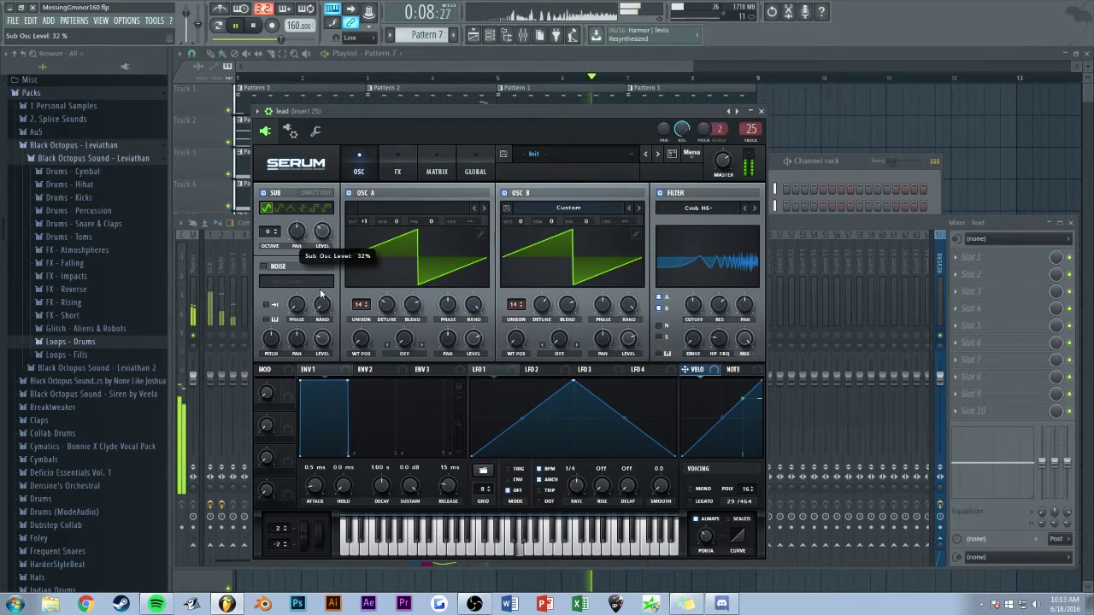
Enable Serum's distortion effect for the lead and set its mode to X-Shaper.
{"action": "left_click", "coordinate": [396, 168]}
{"action": "left_click", "coordinate": [268, 211]}
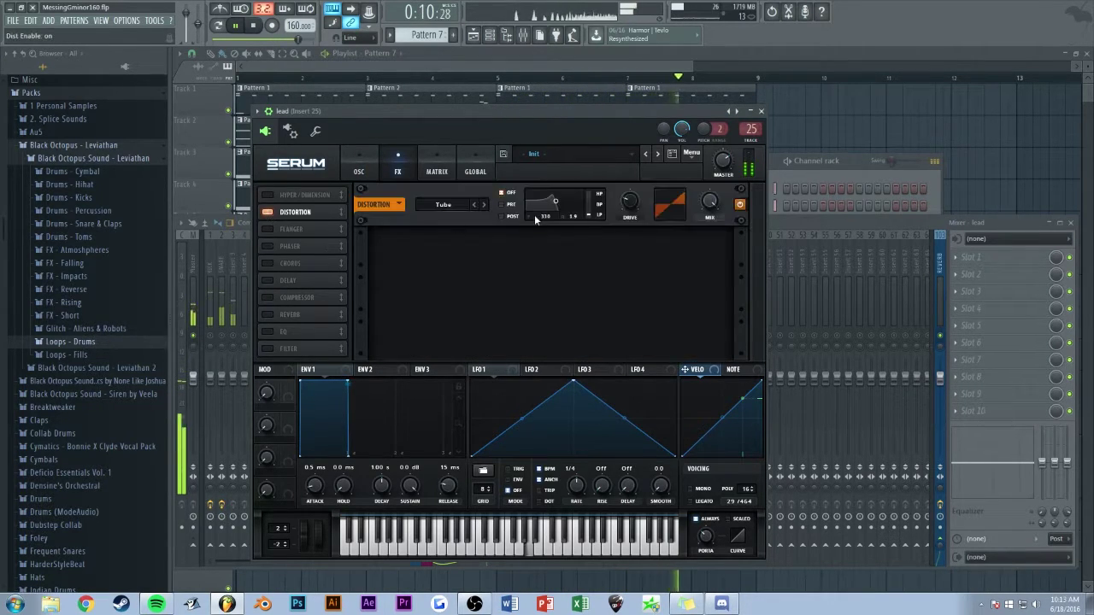
{"action": "left_click", "coordinate": [451, 205]}
{"action": "left_click", "coordinate": [451, 359]}
{"action": "left_click", "coordinate": [476, 206]}
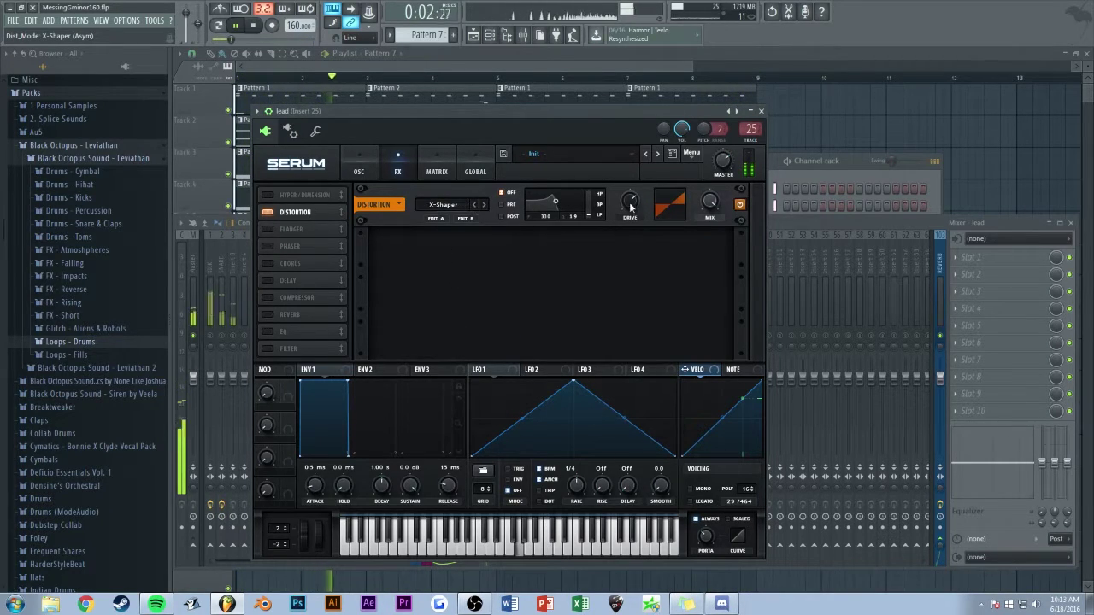
Set the distortion drive to 51%, bend shaper A's curve upward and add a raised point in the lower part of shaper B's curve.
{"action": "left_click", "coordinate": [436, 219]}
{"action": "left_click_drag", "start_coordinate": [390, 239], "coordinate": [390, 210]}
{"action": "left_click", "coordinate": [268, 156]}
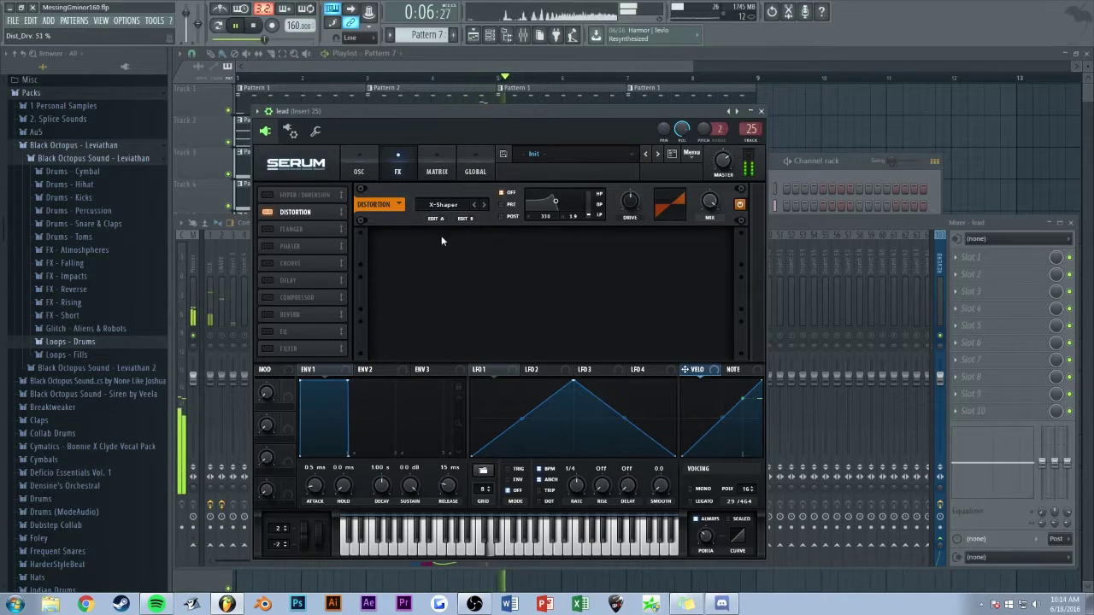
{"action": "left_click", "coordinate": [464, 219]}
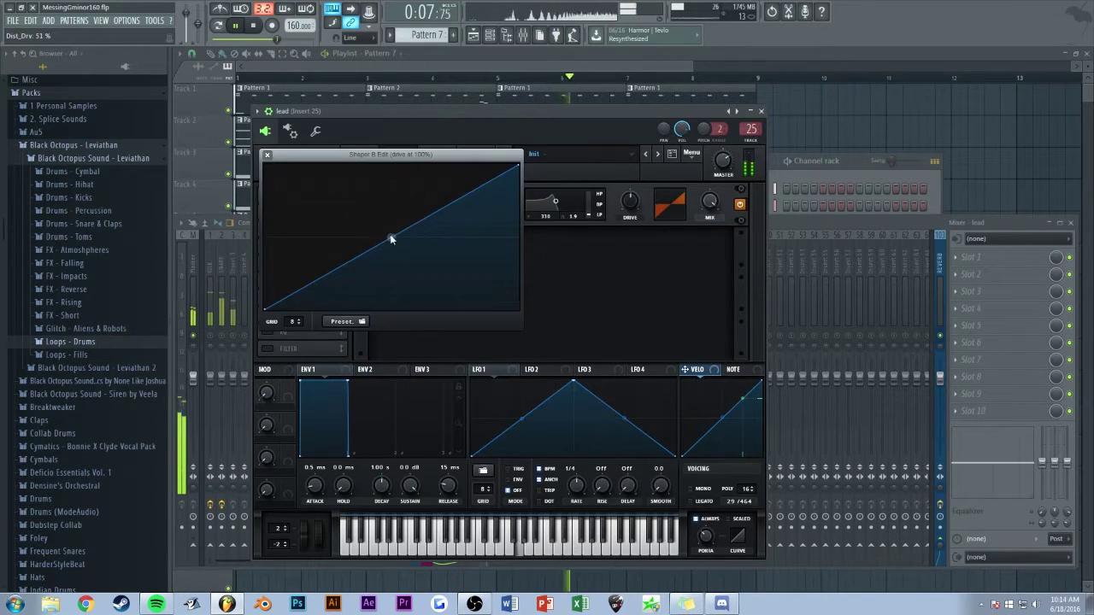
{"action": "right_click", "coordinate": [322, 247]}
{"action": "mouse_move", "coordinate": [323, 247]}
{"action": "left_mouse_down"}
{"action": "mouse_move", "coordinate": [296, 242]}
{"action": "mouse_move", "coordinate": [314, 246]}
{"action": "left_mouse_up"}
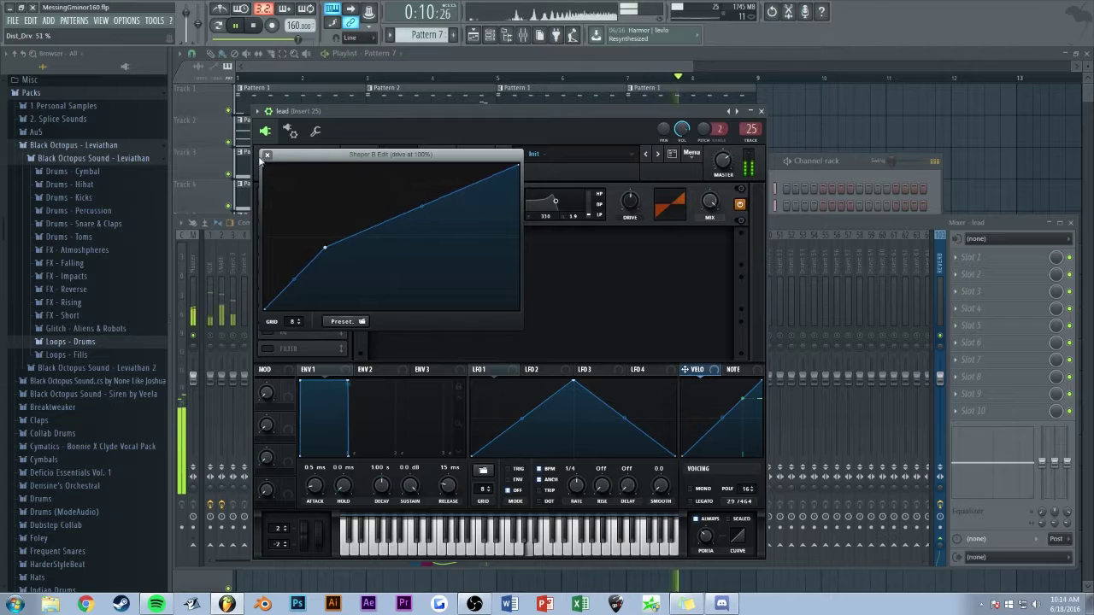
{"action": "left_click", "coordinate": [267, 155]}
Add a multiband compressor with a -13.7 dB threshold and a chorus with a rate of 0.03 Hz to the lead.
{"action": "left_click", "coordinate": [328, 295]}
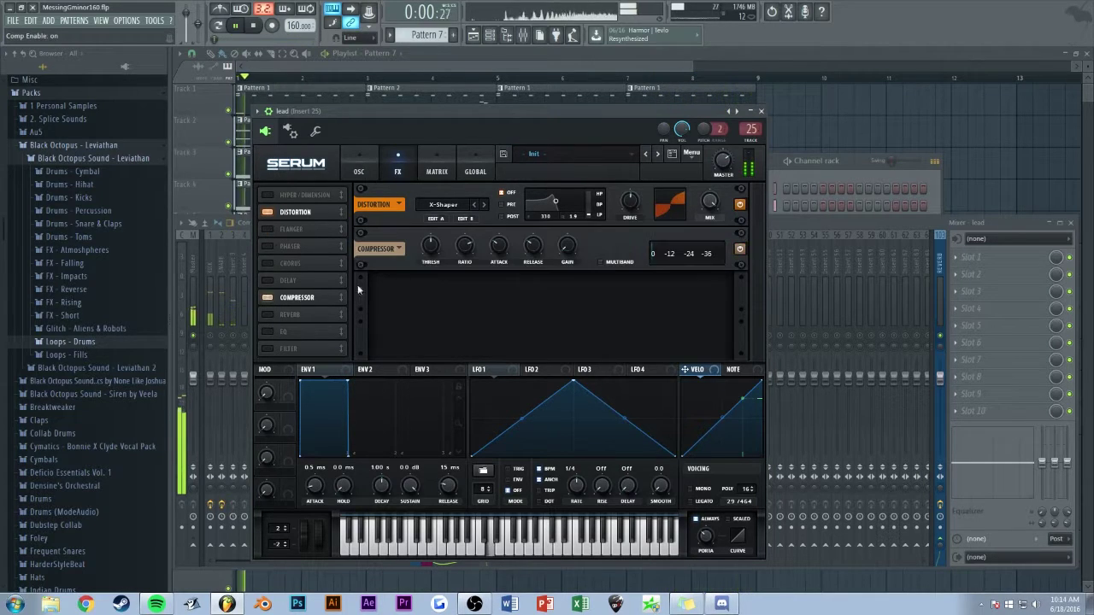
{"action": "left_click", "coordinate": [602, 262]}
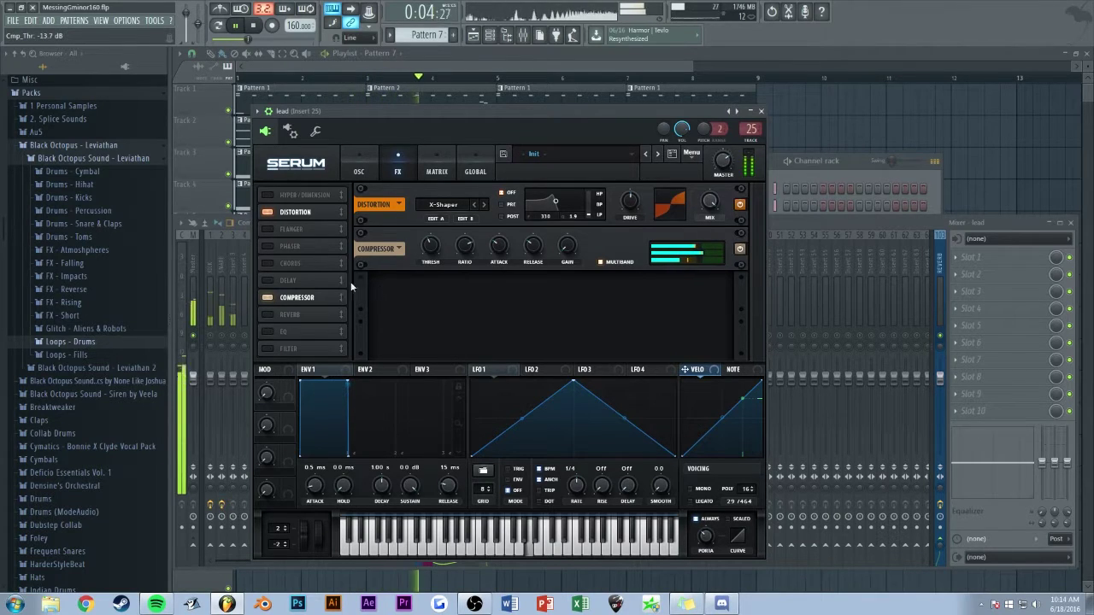
{"action": "left_click", "coordinate": [267, 263]}
{"action": "mouse_move", "coordinate": [438, 245]}
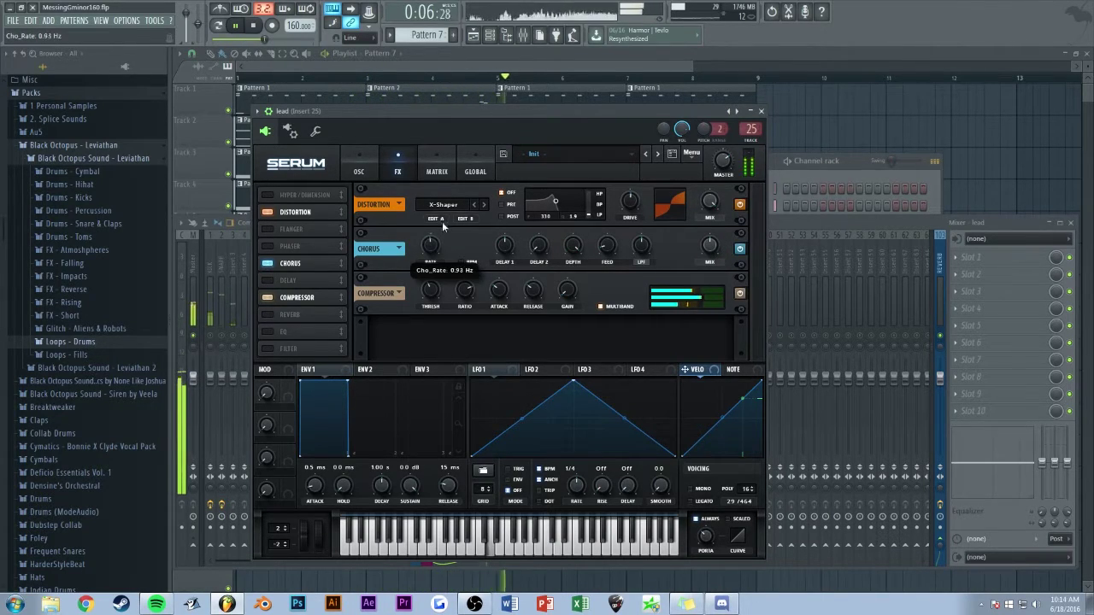
{"action": "left_click_drag", "start_coordinate": [438, 245], "coordinate": [437, 252]}
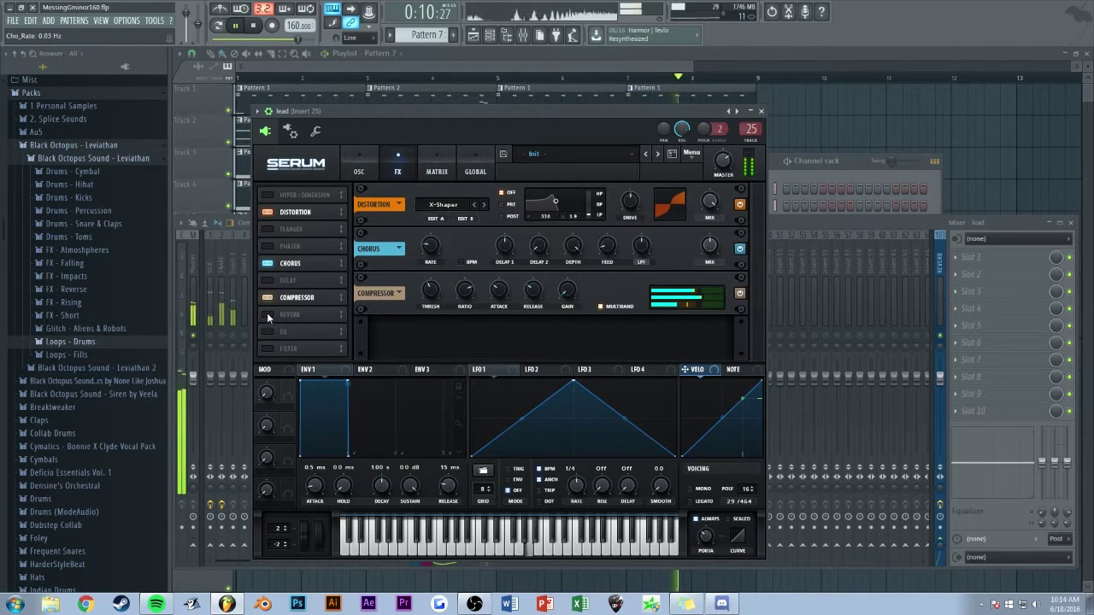
Close Serum and open the lead's notes in the piano roll.
{"action": "left_click", "coordinate": [761, 111]}
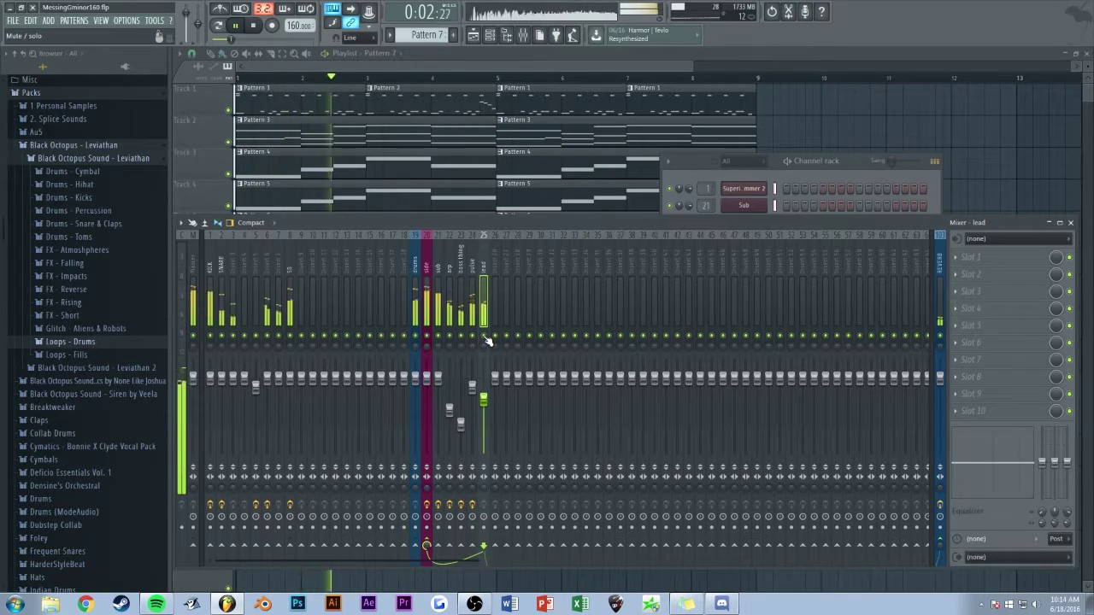
{"action": "left_click", "coordinate": [452, 69]}
{"action": "scroll", "coordinate": [452, 66], "scroll_direction": "up", "scroll_amount": 1}
{"action": "key", "text": "space"}
{"action": "double_click", "coordinate": [322, 262]}
{"action": "key", "text": "space"}
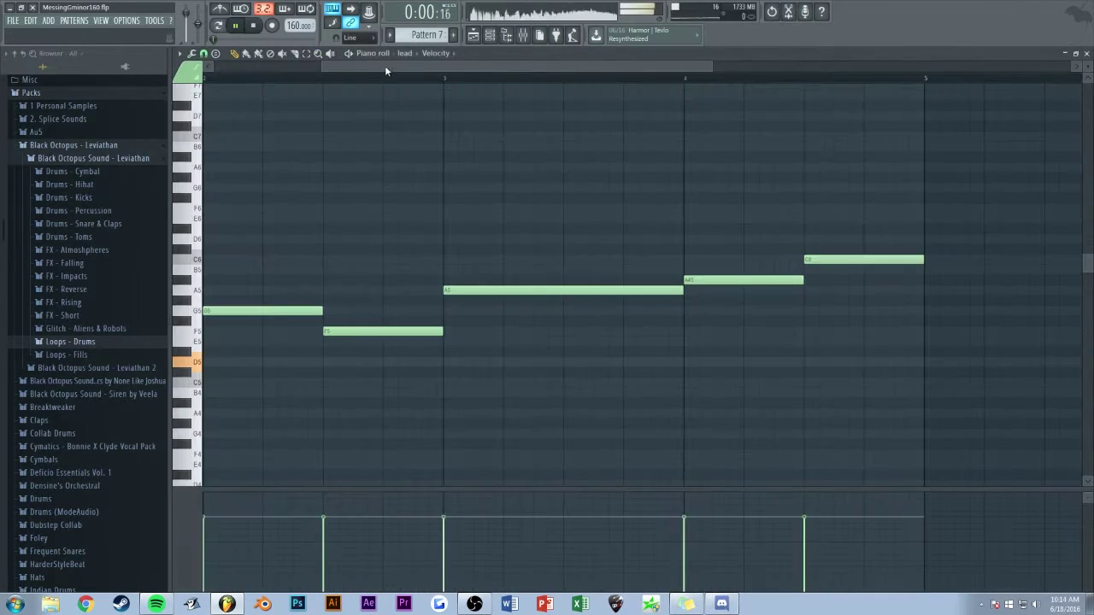
Try a two-step D6 note at step 3 of bar 1 above the long D5 note and audition it.
{"action": "scroll", "coordinate": [387, 67], "scroll_direction": "up", "scroll_amount": 3}
{"action": "key", "text": "space"}
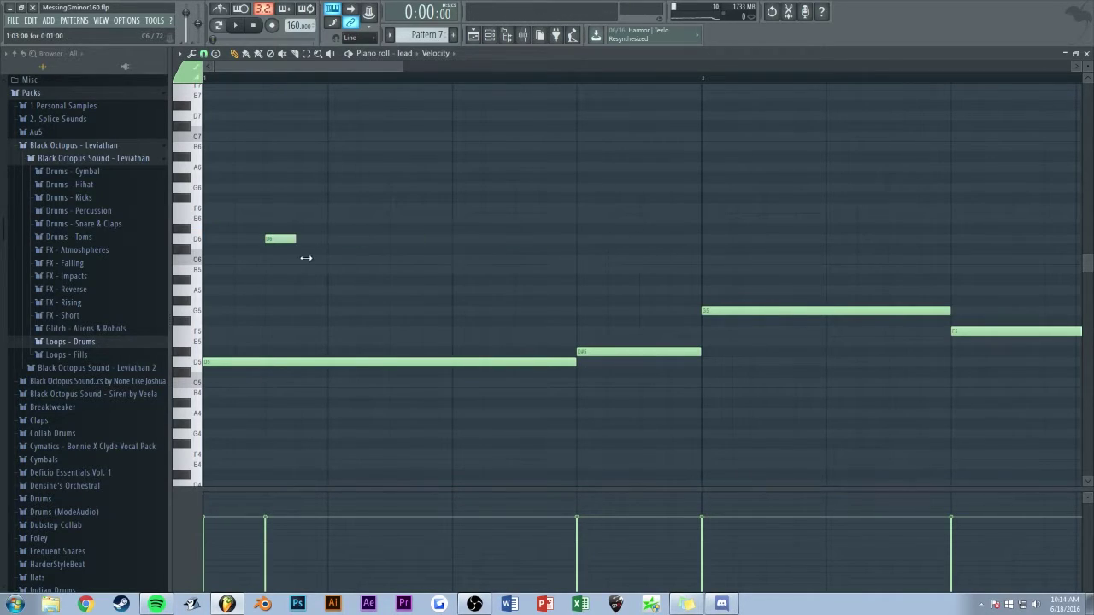
{"action": "key", "text": "space"}
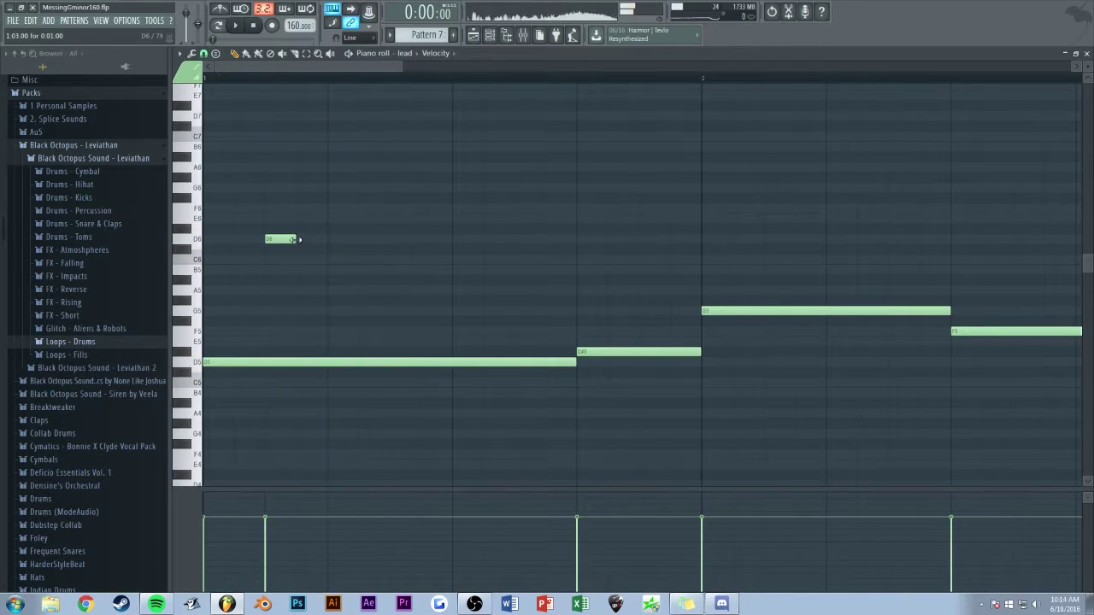
{"action": "key", "text": "space"}
{"action": "key", "text": "space"}
{"action": "key", "text": "space"}
{"action": "left_click_drag", "start_coordinate": [402, 66], "coordinate": [485, 66]}
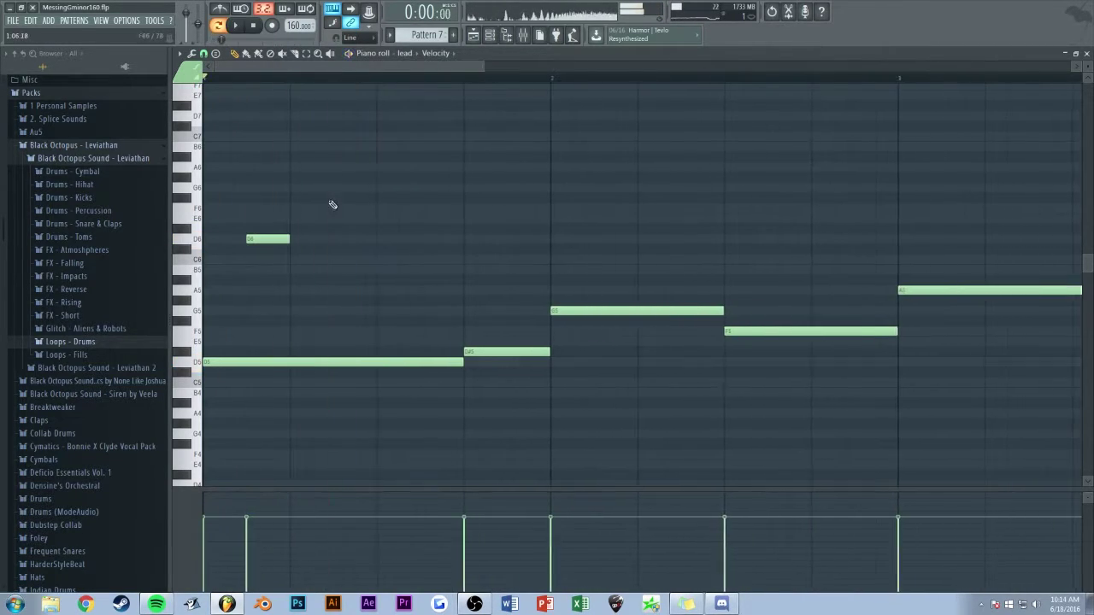
{"action": "key", "text": "F6"}
{"action": "left_click", "coordinate": [745, 274]}
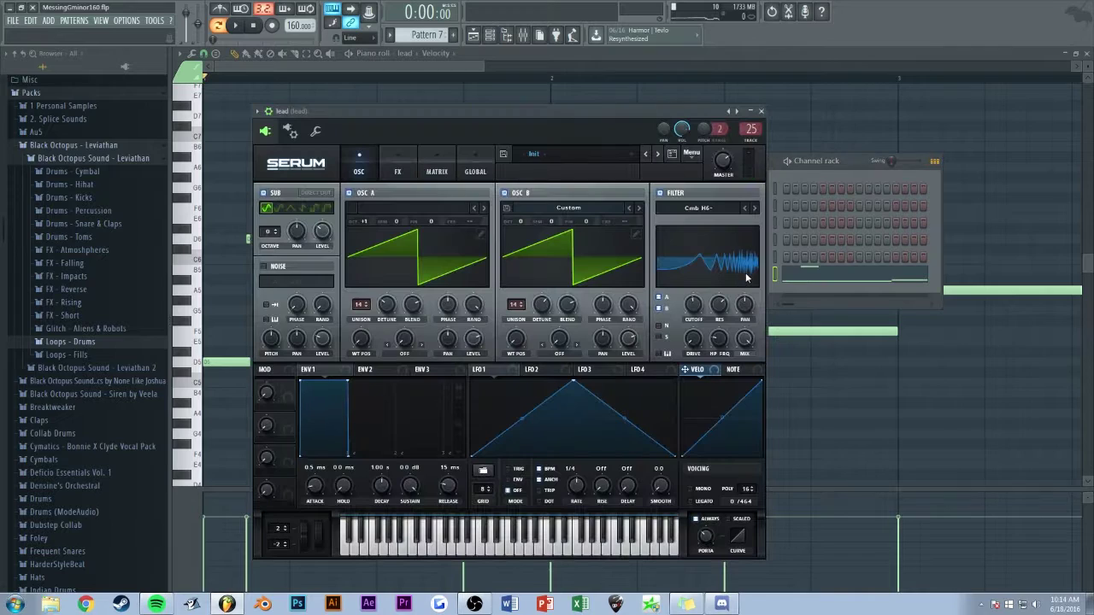
{"action": "left_click", "coordinate": [854, 428]}
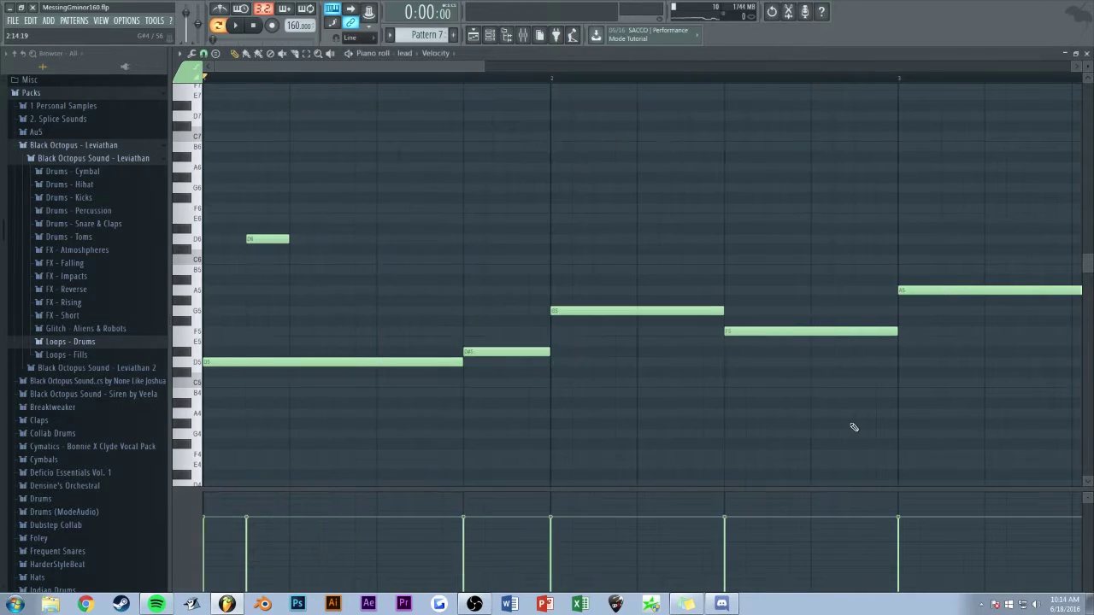
Try a G6 note at step 7 and a D#6 note at step 11 of bar 1, auditioning the melody.
{"action": "key", "text": "space"}
{"action": "key", "text": "space"}
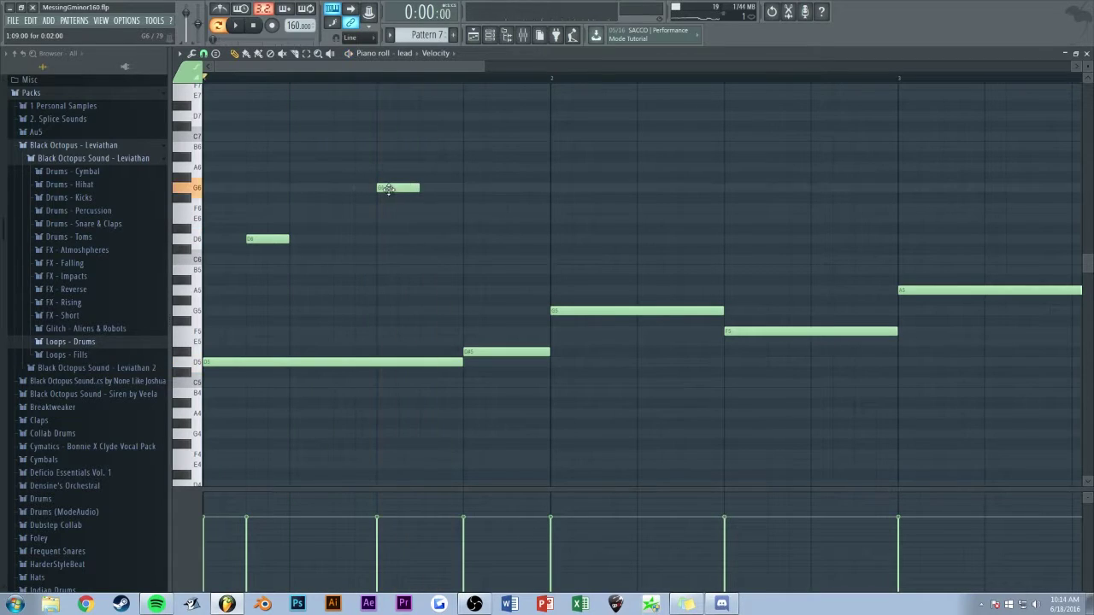
{"action": "key", "text": "space"}
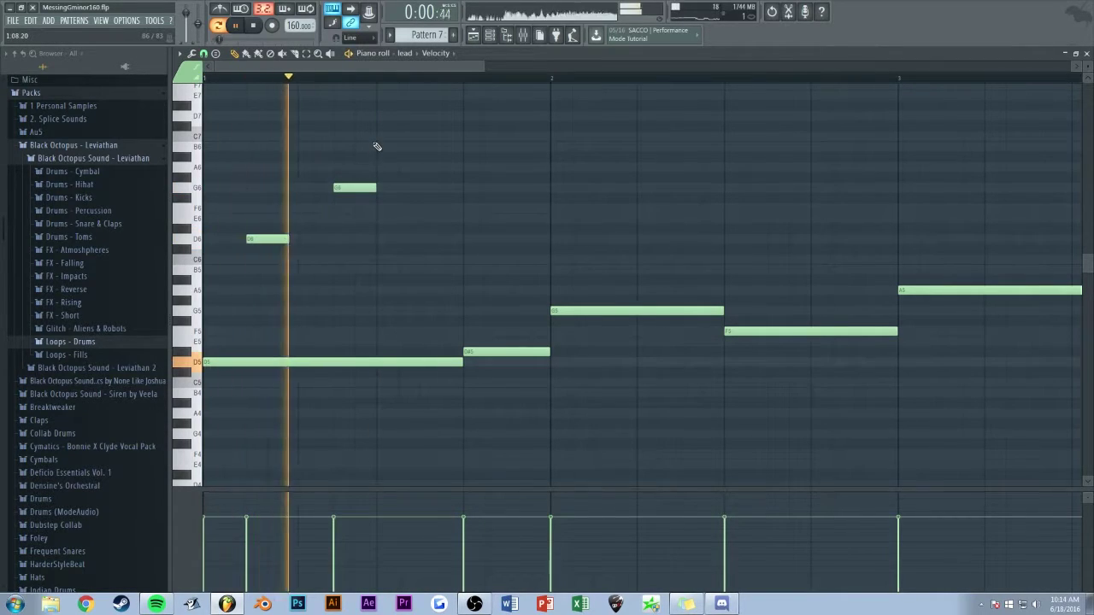
{"action": "left_click_drag", "start_coordinate": [420, 218], "coordinate": [412, 239]}
{"action": "key", "text": "space"}
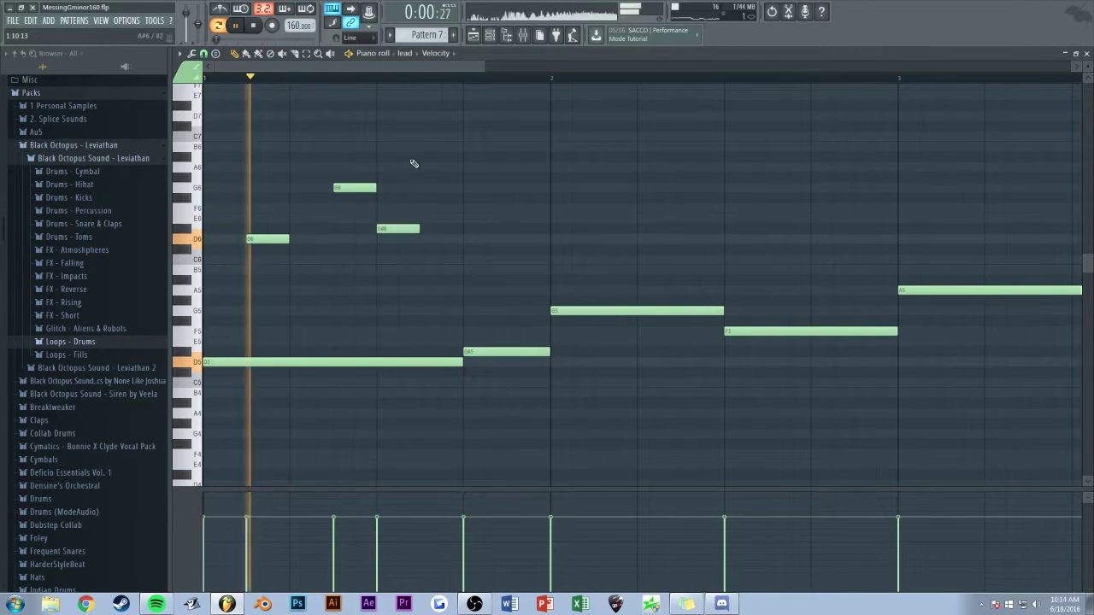
{"action": "left_click_drag", "start_coordinate": [403, 228], "coordinate": [416, 227]}
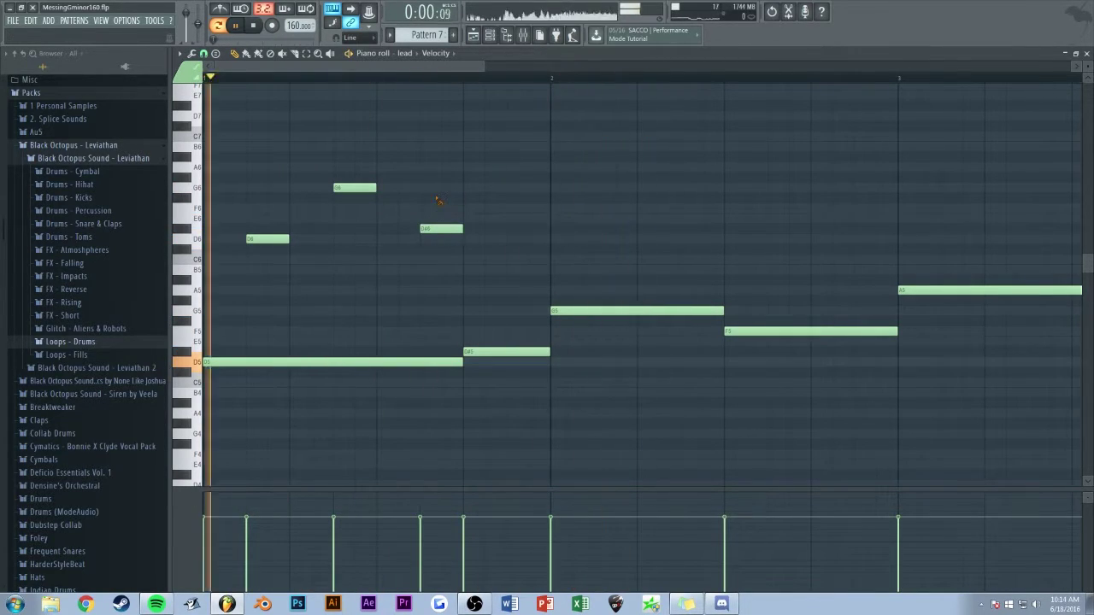
Continue the upper melody with F6 at the end of bar 1 and descending D#6, C6, A#5 and G5 notes across bar 2.
{"action": "scroll", "coordinate": [441, 239], "scroll_direction": "down", "scroll_amount": 2}
{"action": "key", "text": "space"}
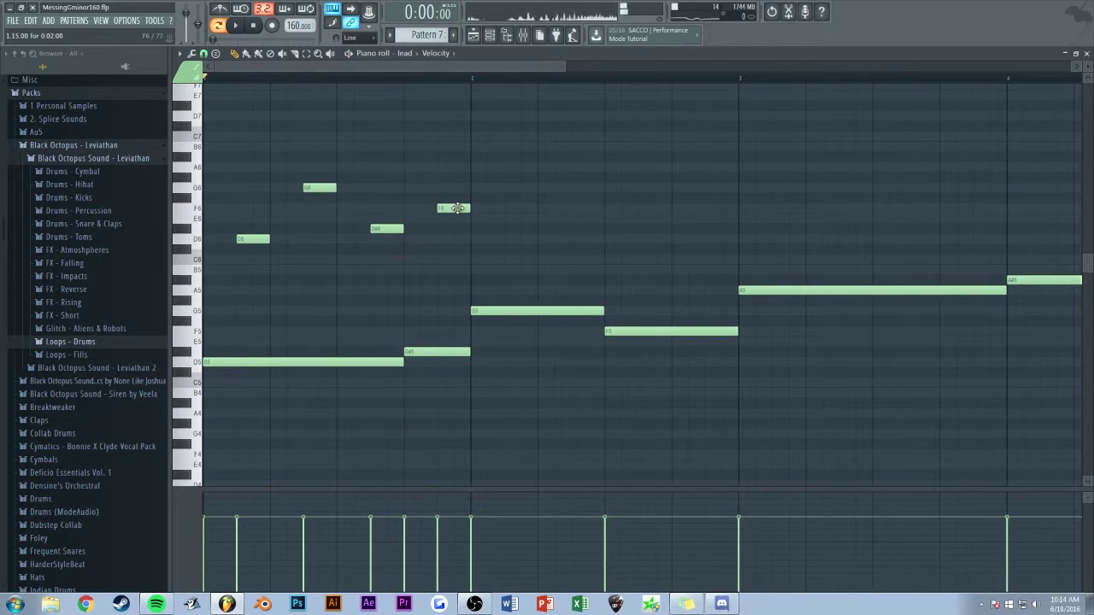
{"action": "scroll", "coordinate": [430, 74], "scroll_direction": "up", "scroll_amount": 2}
{"action": "key", "text": "space"}
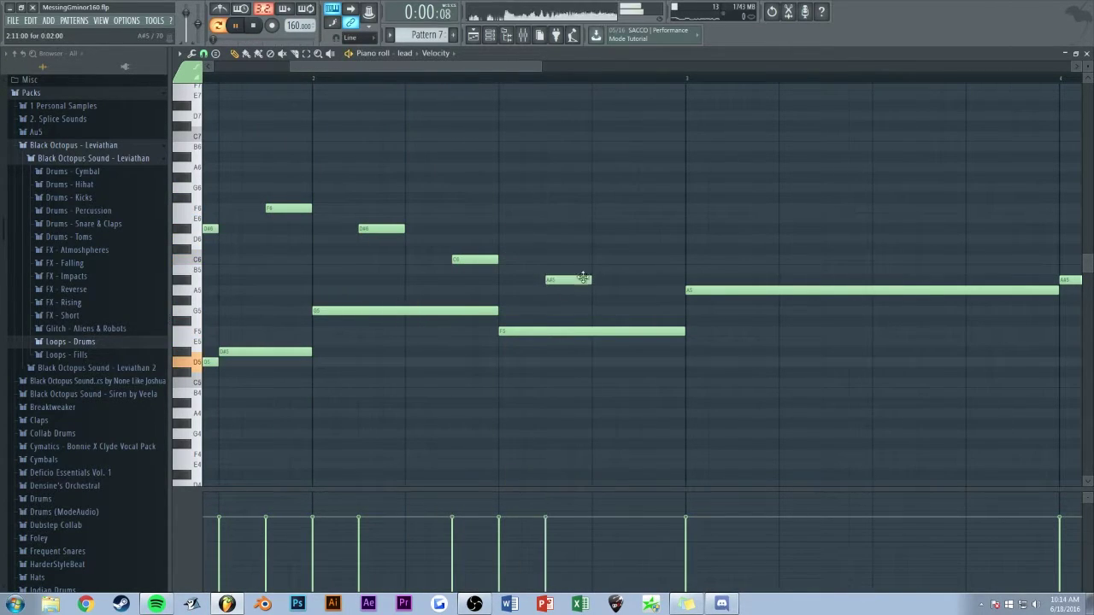
{"action": "left_click_drag", "start_coordinate": [658, 301], "coordinate": [658, 311]}
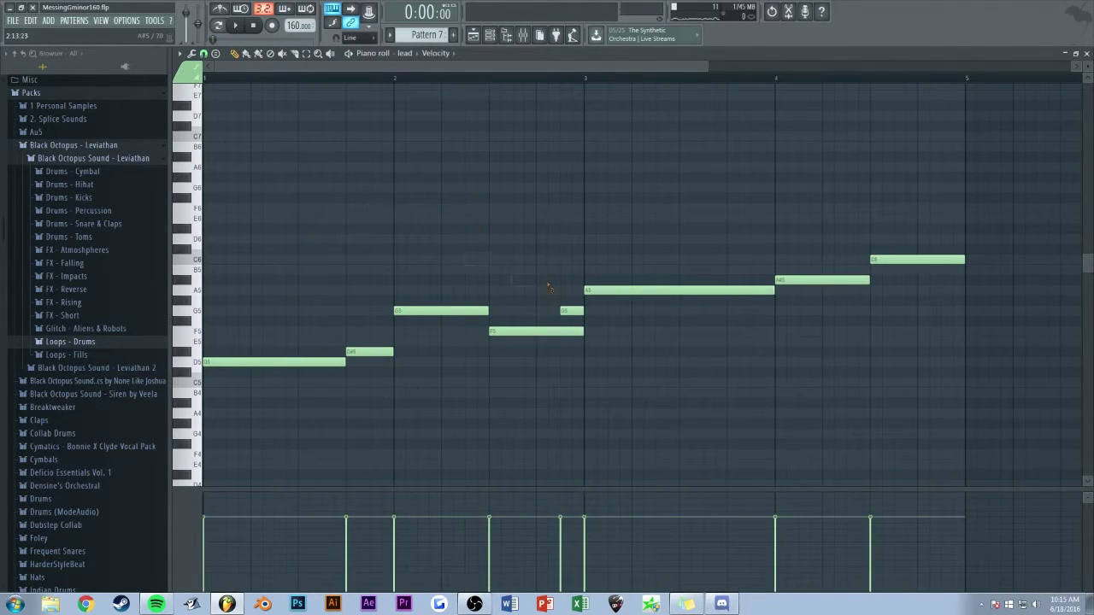
Delete the short extra G5 note at the end of bar 2 in the lead pattern and close the piano roll.
{"action": "right_click", "coordinate": [565, 310]}
{"action": "key", "text": "space"}
{"action": "key", "text": "Escape"}
{"action": "key", "text": "Escape"}
Transpose the whole lead melody up one octave and audition it with the track.
{"action": "double_click", "coordinate": [346, 259]}
{"action": "key", "text": "ctrl+Up"}
{"action": "scroll", "coordinate": [389, 167], "scroll_direction": "up", "scroll_amount": 3}
{"action": "scroll", "coordinate": [427, 66], "scroll_direction": "down", "scroll_amount": 4}
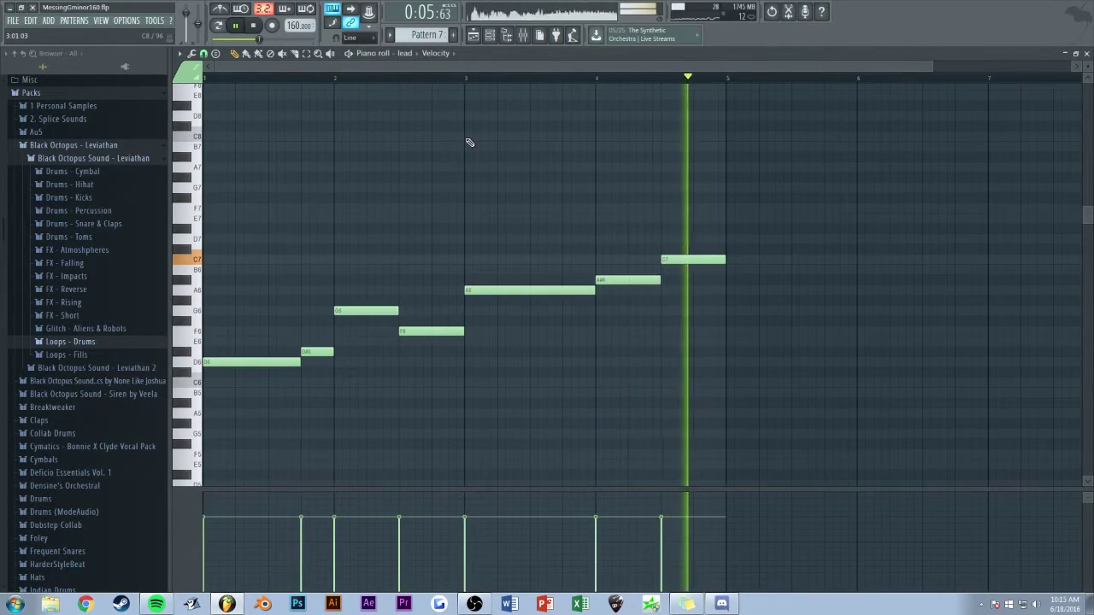
{"action": "key", "text": "Escape"}
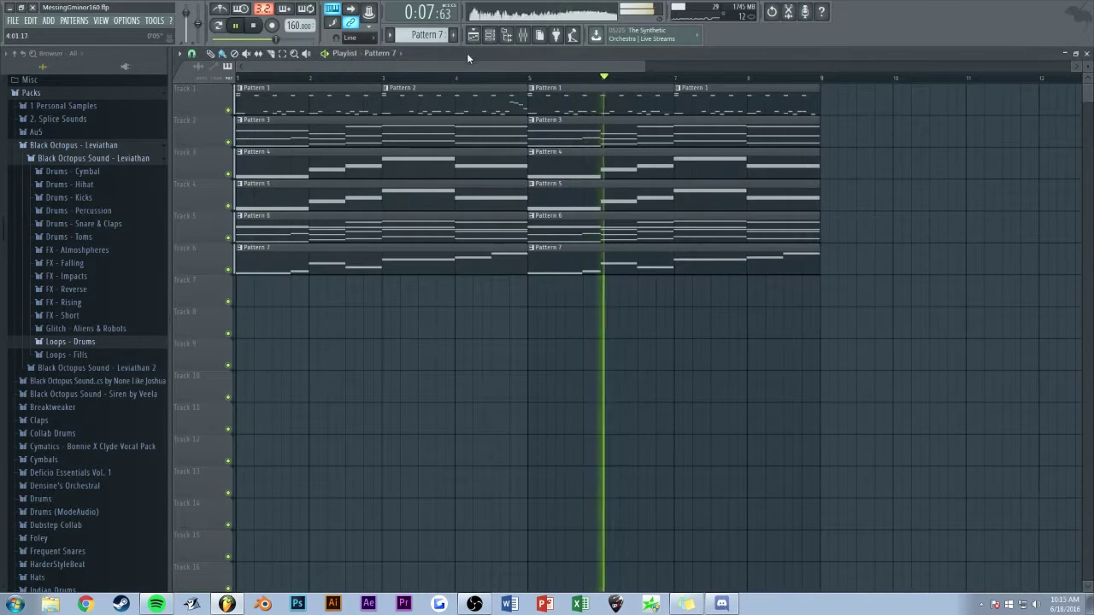
Insert Fruity parametric EQ 2 in the first effect slot of the lead mixer track.
{"action": "scroll", "coordinate": [510, 82], "scroll_direction": "down", "scroll_amount": 2}
{"action": "key", "text": "F9"}
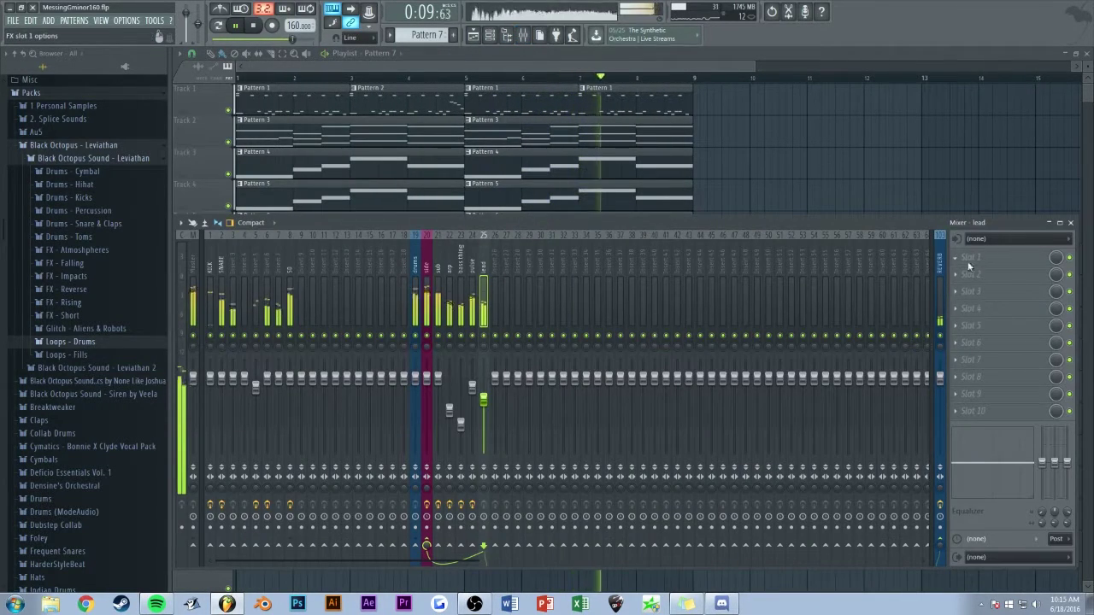
{"action": "left_click", "coordinate": [968, 500]}
{"action": "key", "text": "F5"}
{"action": "key", "text": "space"}
Replace the second Pattern 7 clip by duplicating the lead notes into bars 5 to 8 and end bar 8 on A6.
{"action": "right_click", "coordinate": [537, 269]}
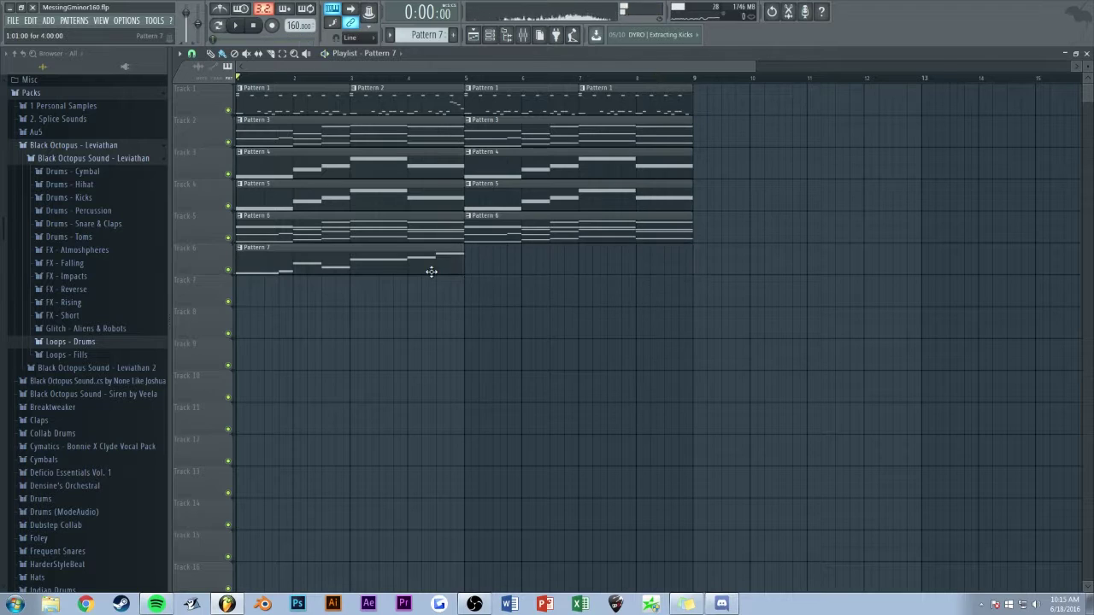
{"action": "double_click", "coordinate": [433, 271]}
{"action": "key", "text": "ctrl+b"}
{"action": "left_click_drag", "start_coordinate": [520, 66], "coordinate": [740, 62]}
{"action": "key", "text": "ctrl+d"}
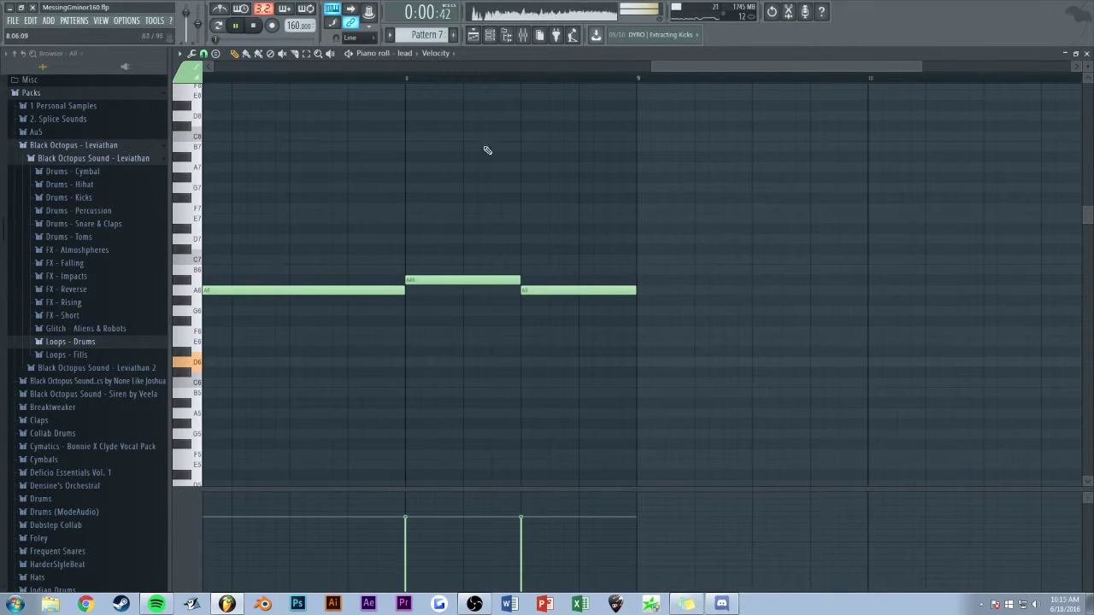
On the lead's parametric EQ, make band 1 a high-pass shifted upward in frequency and dip bands 5 and 6 slightly.
{"action": "key", "text": "F5"}
{"action": "key", "text": "F9"}
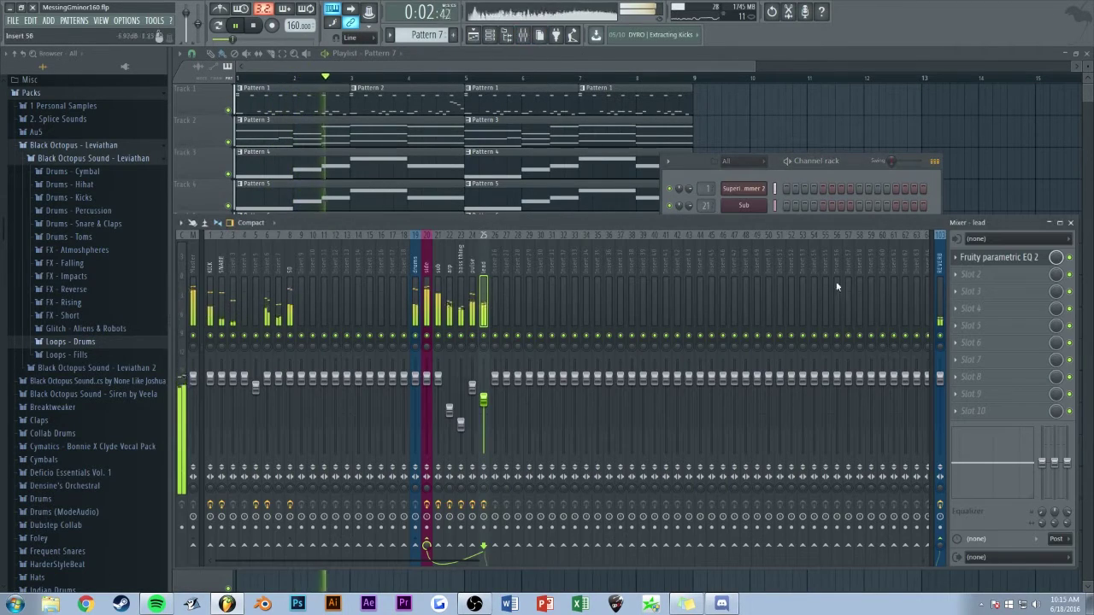
{"action": "left_click", "coordinate": [973, 258]}
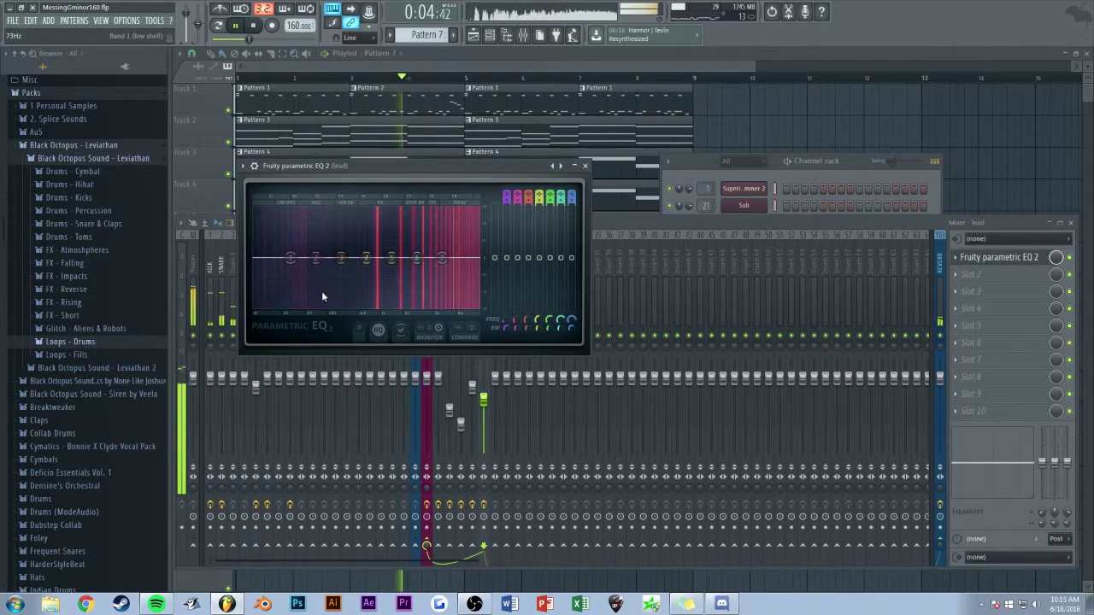
{"action": "left_click", "coordinate": [348, 319]}
{"action": "right_click", "coordinate": [293, 261]}
{"action": "left_click", "coordinate": [338, 304]}
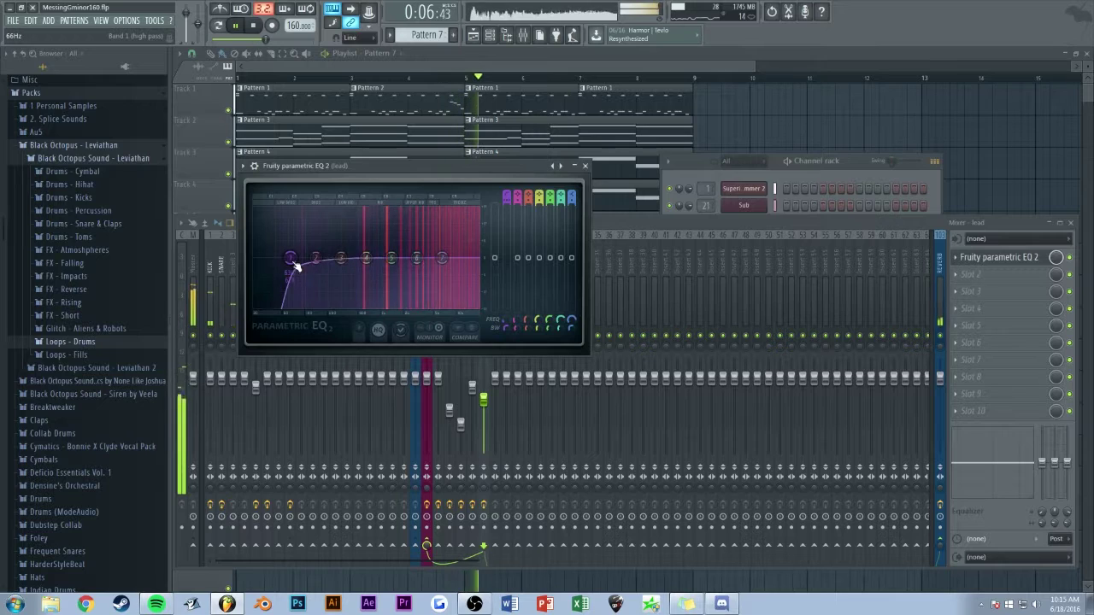
{"action": "left_click_drag", "start_coordinate": [357, 265], "coordinate": [417, 260]}
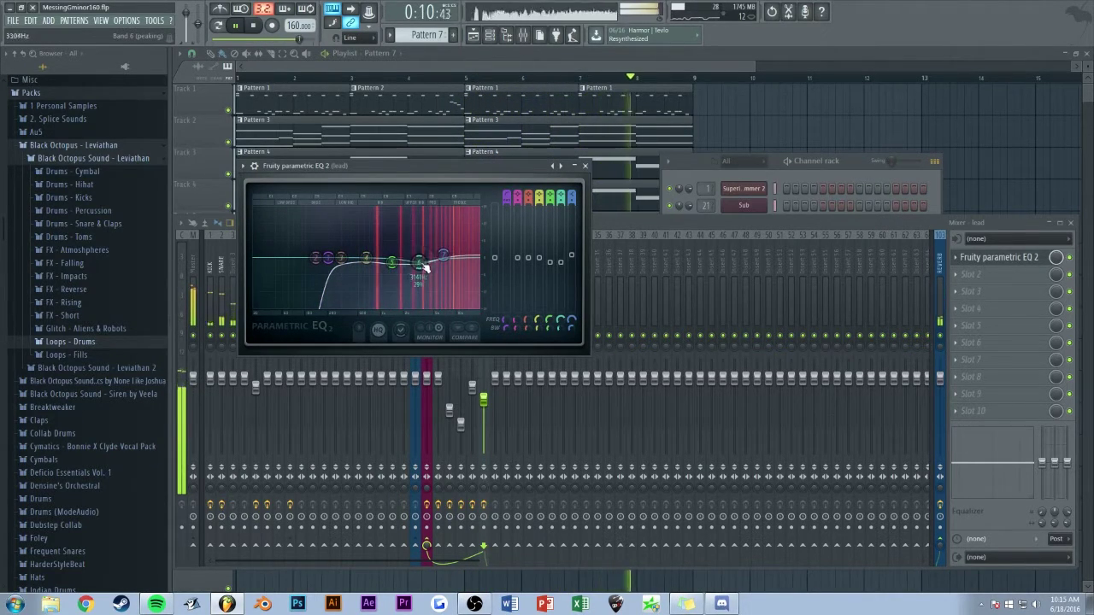
{"action": "left_click", "coordinate": [585, 165]}
{"action": "left_click", "coordinate": [646, 68]}
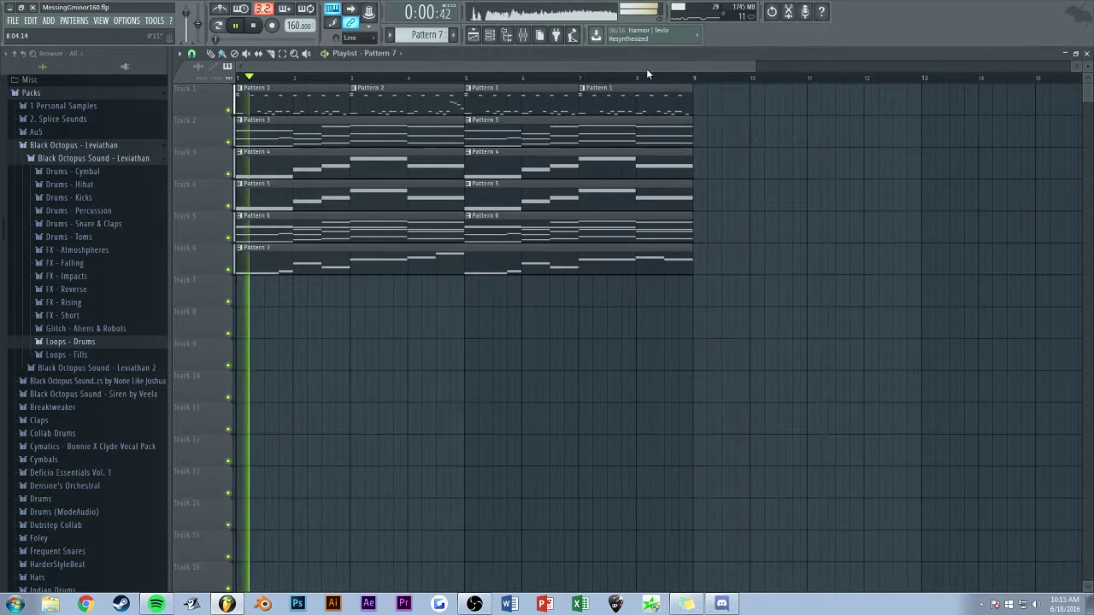
Swap the melody's two phrase endings so bar 4 ends on A6 and bar 8 ends on C7, and audition.
{"action": "scroll", "coordinate": [641, 68], "scroll_direction": "down", "scroll_amount": 1}
{"action": "key", "text": "space"}
{"action": "double_click", "coordinate": [593, 264]}
{"action": "scroll", "coordinate": [588, 69], "scroll_direction": "down", "scroll_amount": 3}
{"action": "scroll", "coordinate": [606, 109], "scroll_direction": "down", "scroll_amount": 2}
{"action": "key", "text": "space"}
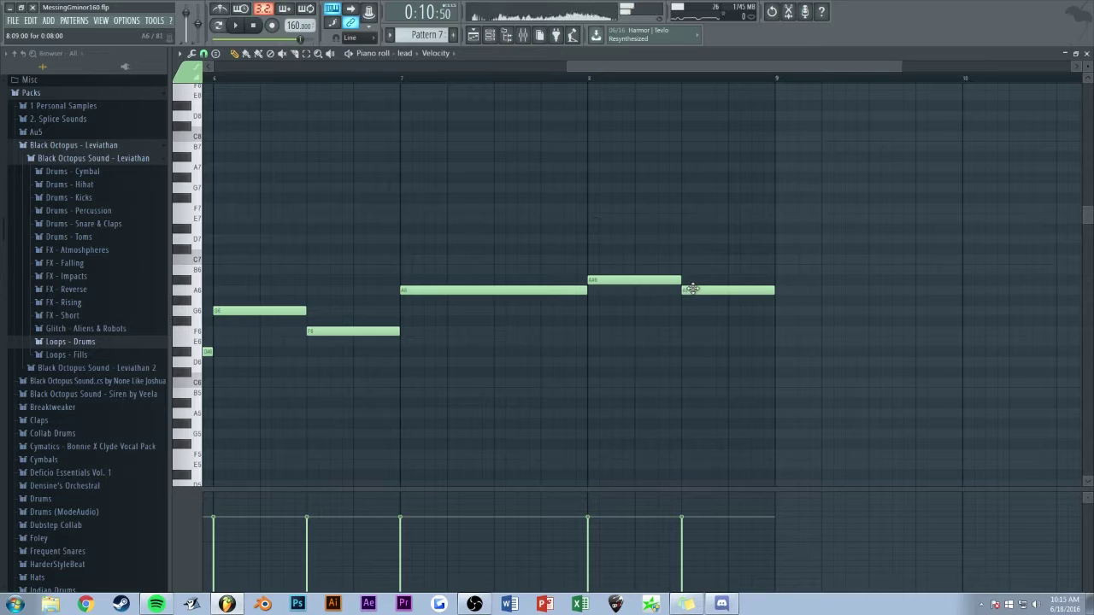
{"action": "scroll", "coordinate": [595, 74], "scroll_direction": "down", "scroll_amount": 3}
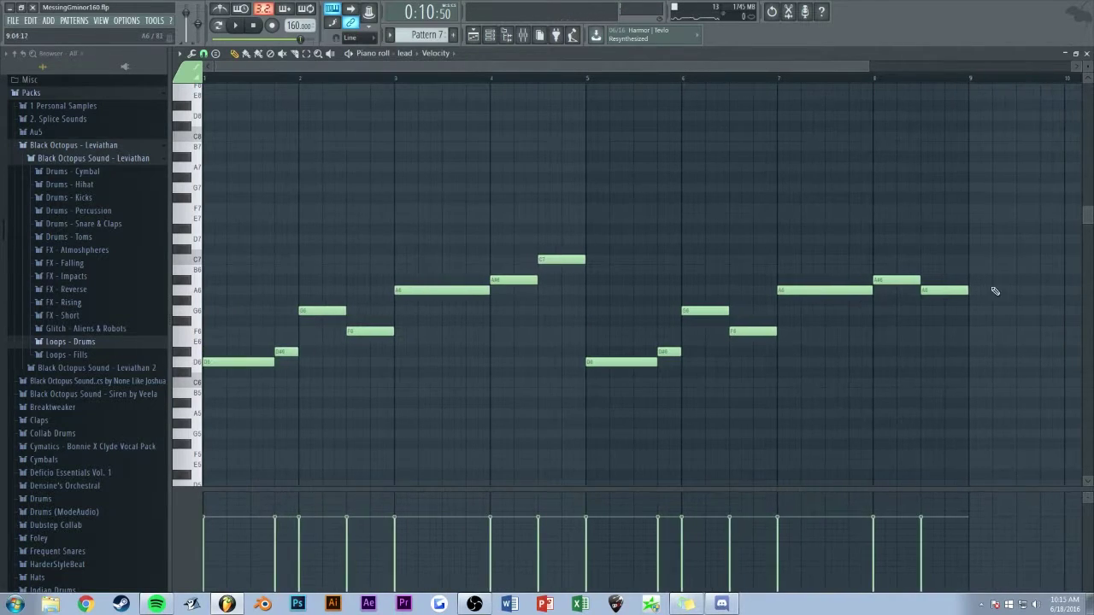
{"action": "key", "text": "space"}
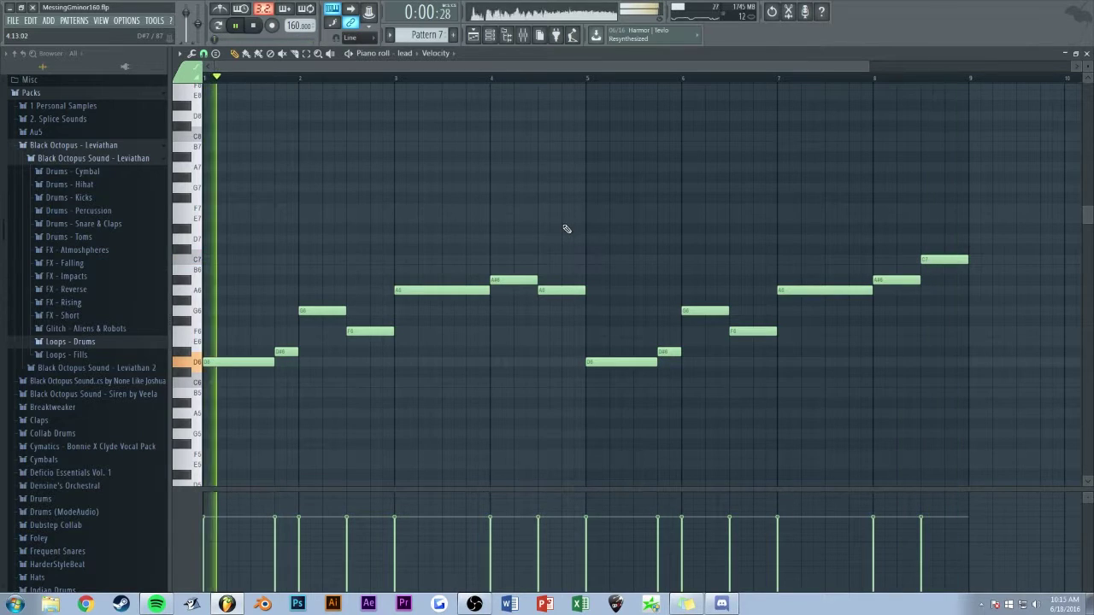
{"action": "key", "text": "Escape"}
{"action": "key", "text": "Escape"}
Start playback from bar 4, shorten its closing A6 note and add one-step A#6 and G6 notes after it.
{"action": "scroll", "coordinate": [462, 67], "scroll_direction": "up", "scroll_amount": 2}
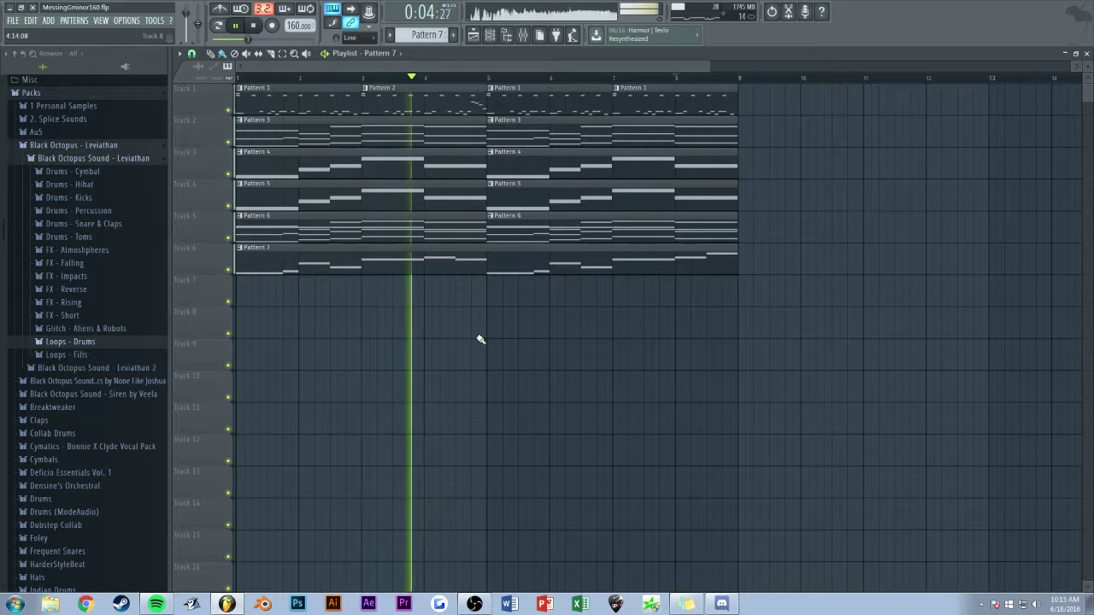
{"action": "scroll", "coordinate": [492, 64], "scroll_direction": "up", "scroll_amount": 1}
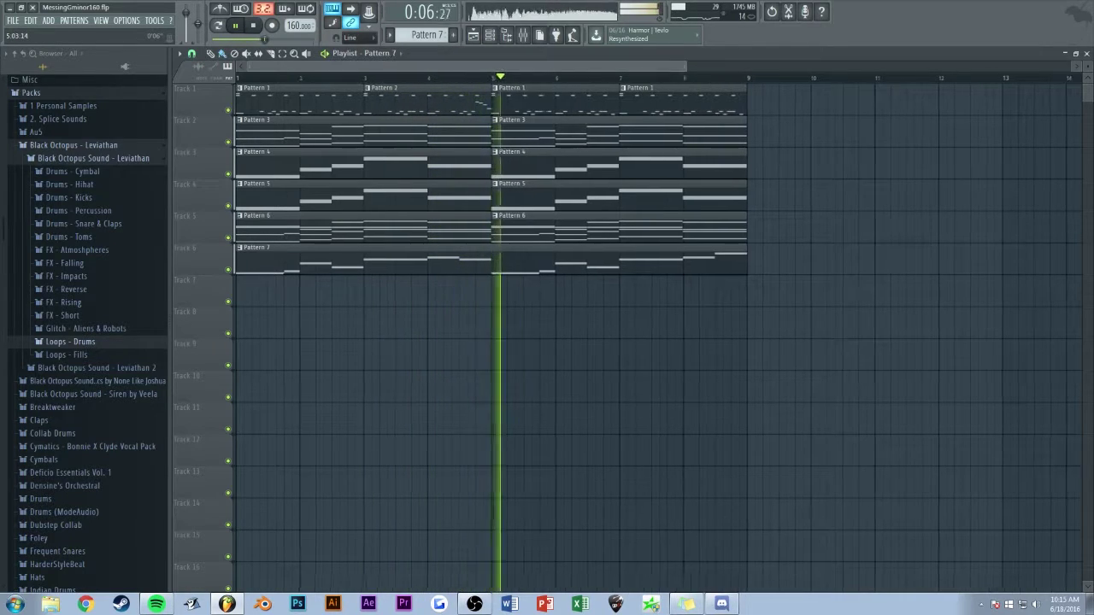
{"action": "scroll", "coordinate": [500, 67], "scroll_direction": "up", "scroll_amount": 3}
{"action": "key", "text": "space"}
{"action": "left_click", "coordinate": [318, 80]}
{"action": "key", "text": "space"}
{"action": "double_click", "coordinate": [359, 254]}
{"action": "scroll", "coordinate": [437, 64], "scroll_direction": "up", "scroll_amount": 3}
{"action": "key", "text": "space"}
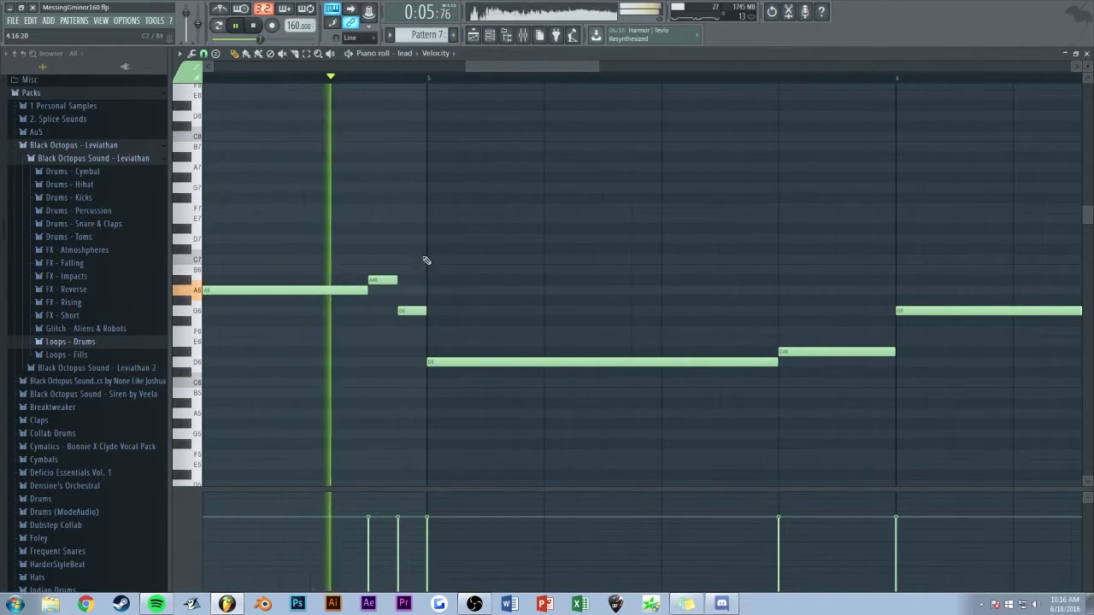
Raise bar 5's long D6 note to F6 and make bar 6 a 12-step G6 followed by a four-step G#6.
{"action": "key", "text": "space"}
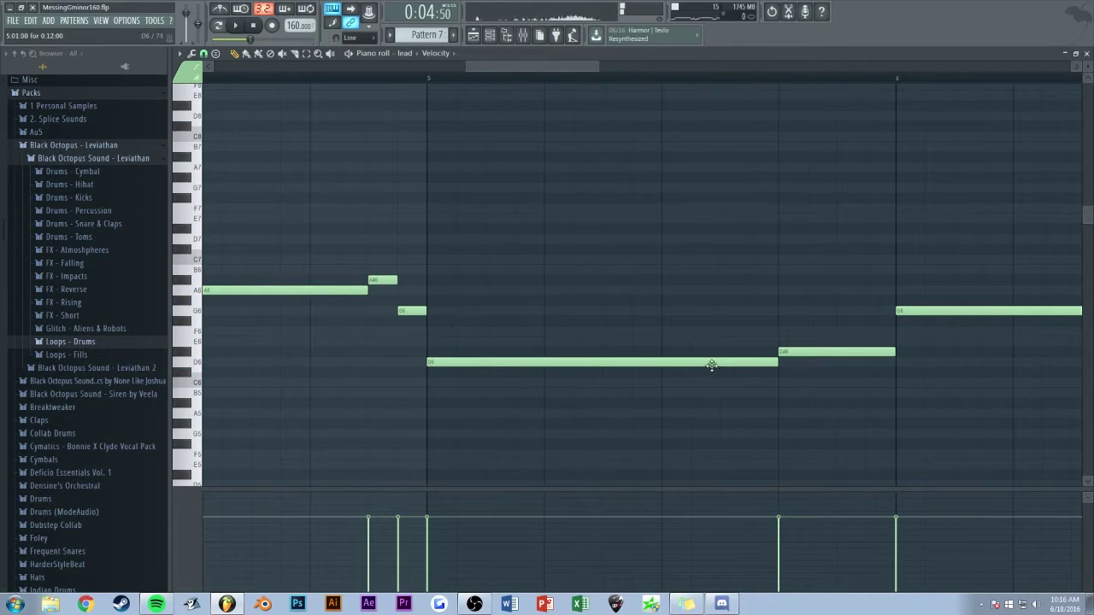
{"action": "left_click_drag", "start_coordinate": [711, 366], "coordinate": [704, 323]}
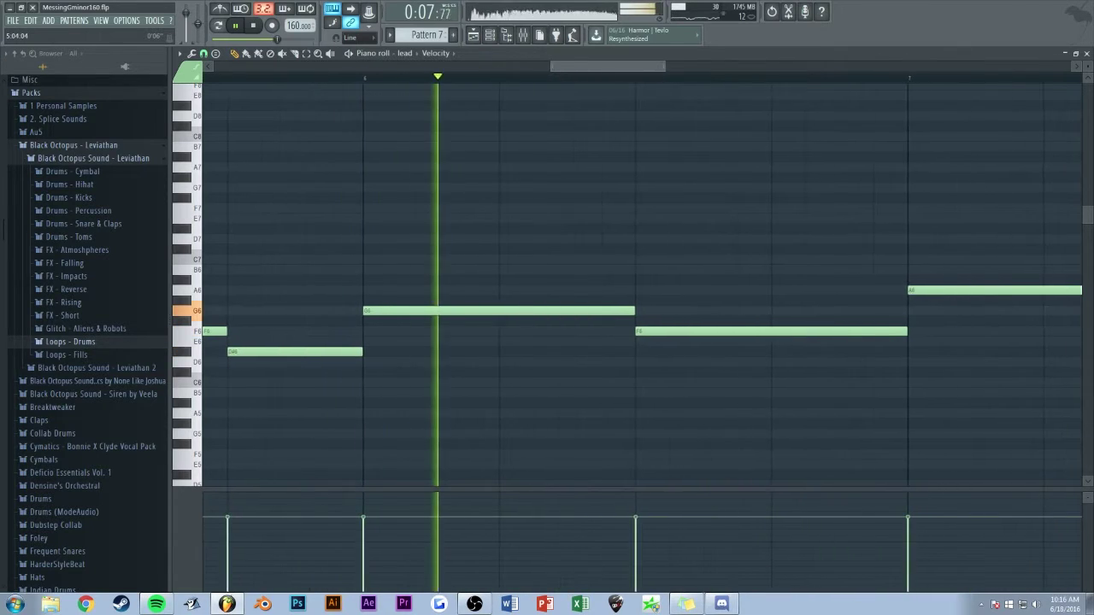
{"action": "key", "text": "space"}
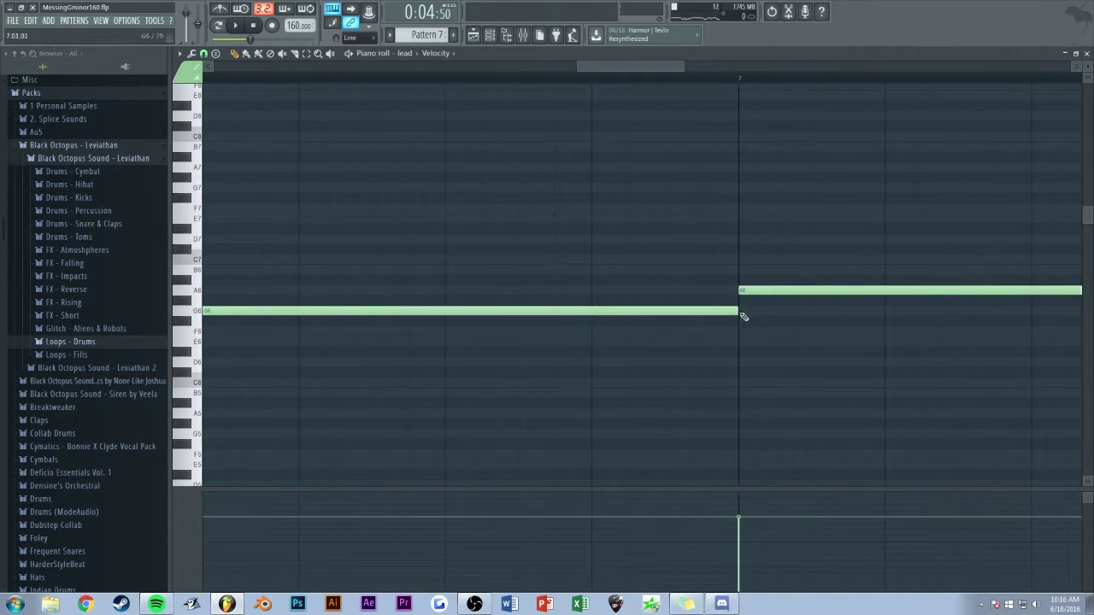
{"action": "left_click", "coordinate": [597, 301]}
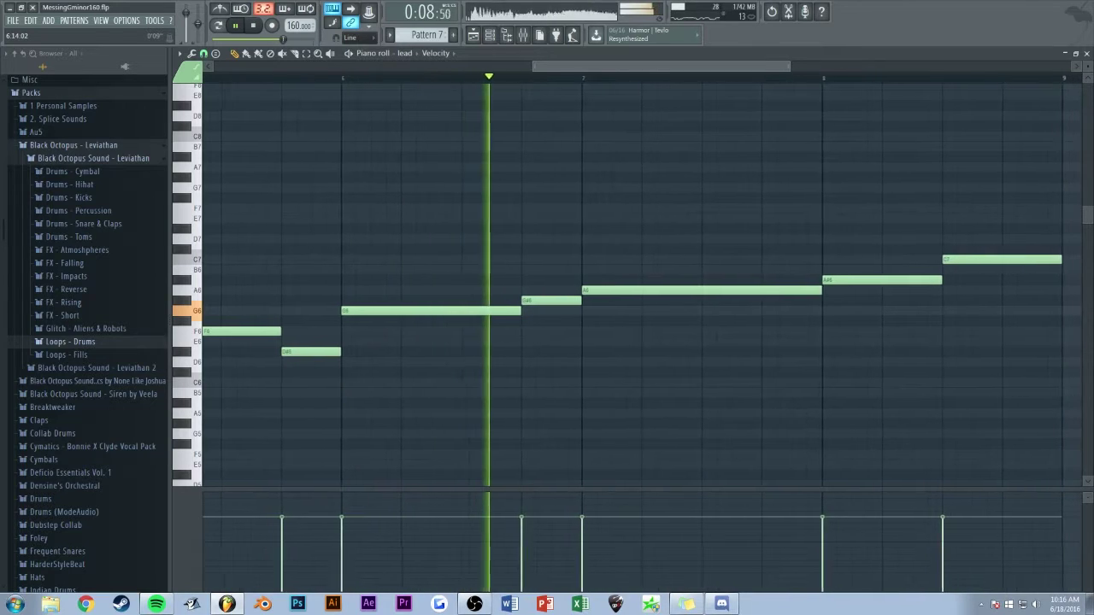
Rework bar 8 of the lead into a rising A#6, B6, C7, D7 run and play back the full melody.
{"action": "left_click_drag", "start_coordinate": [635, 67], "coordinate": [730, 67]}
{"action": "key", "text": "space"}
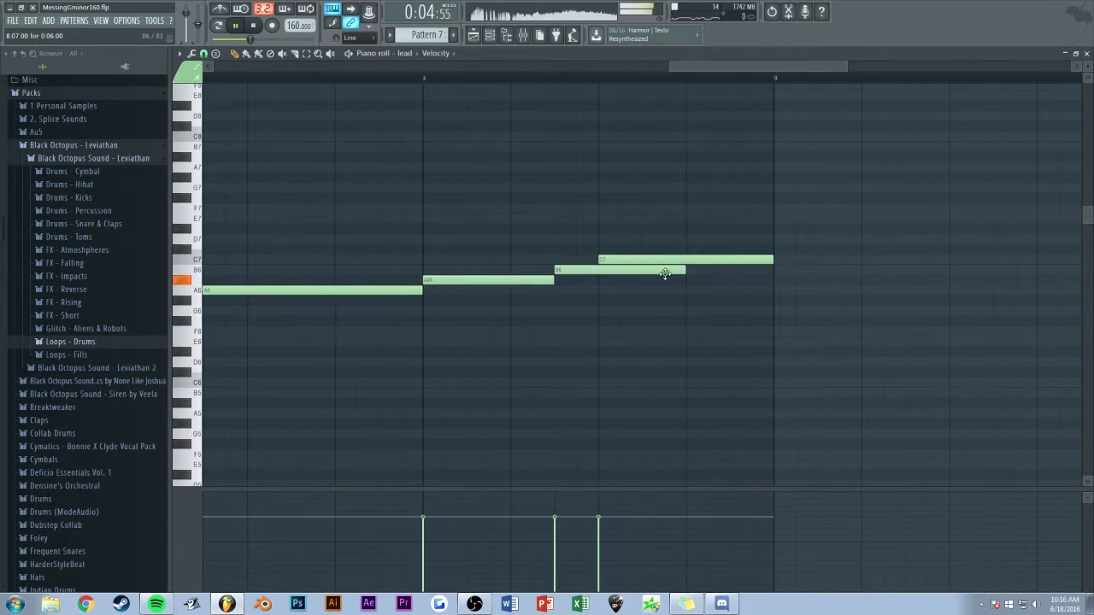
{"action": "left_click_drag", "start_coordinate": [672, 67], "coordinate": [485, 66]}
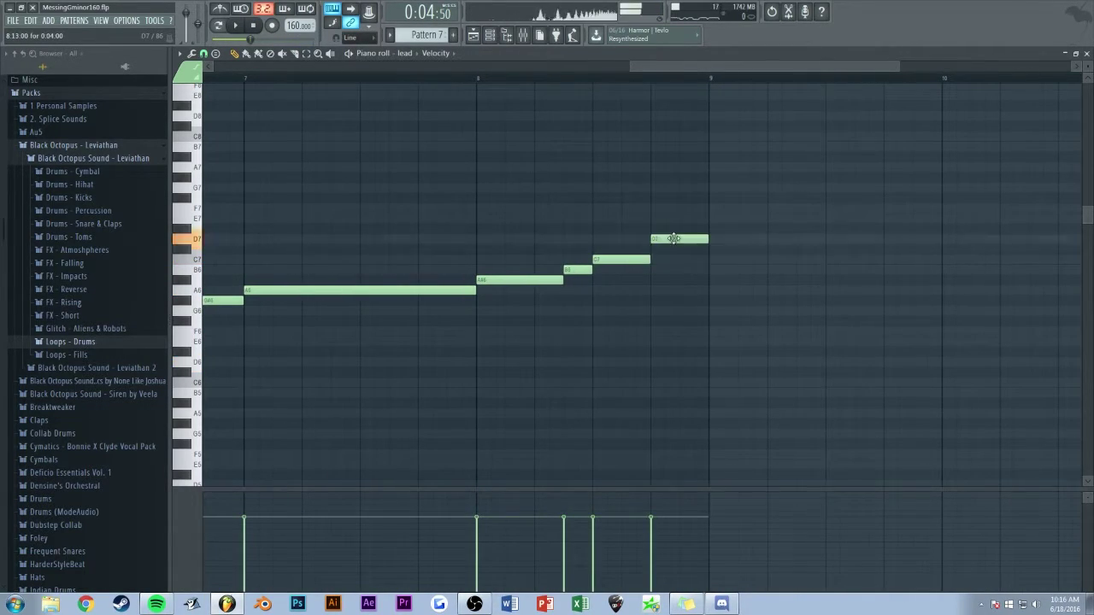
{"action": "scroll", "coordinate": [634, 66], "scroll_direction": "down", "scroll_amount": 5}
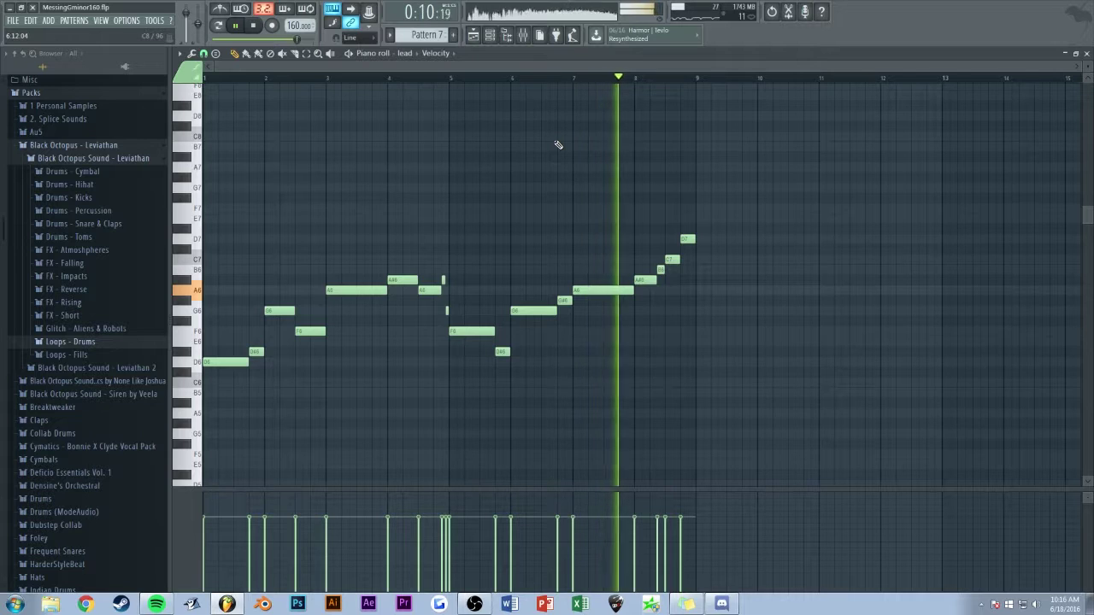
{"action": "key", "text": "Escape"}
{"action": "key", "text": "Escape"}
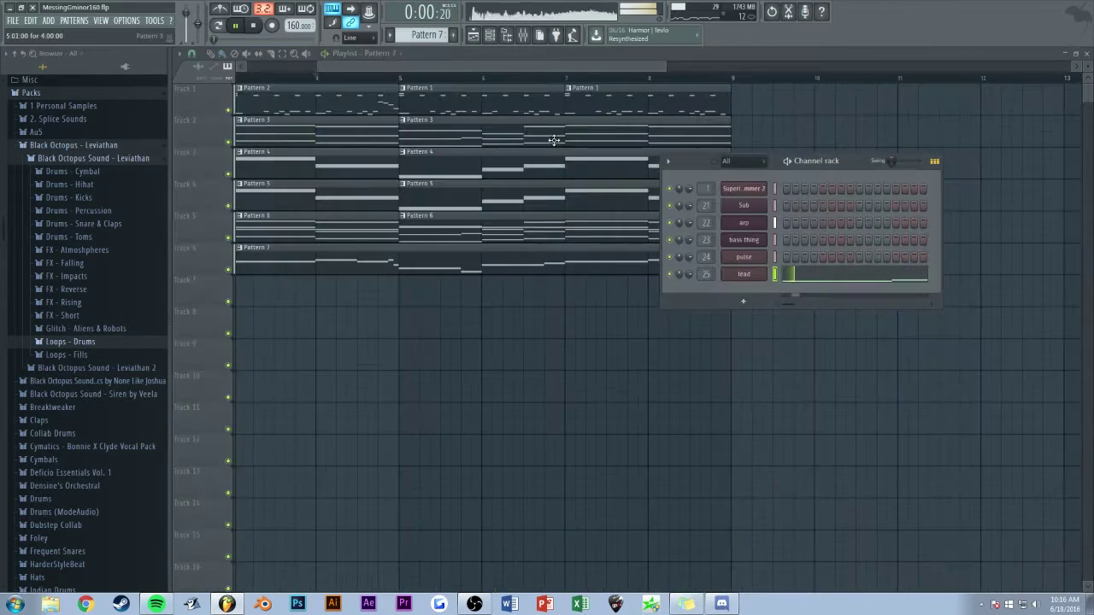
{"action": "scroll", "coordinate": [635, 166], "scroll_direction": "down", "scroll_amount": 3, "text": "ctrl"}
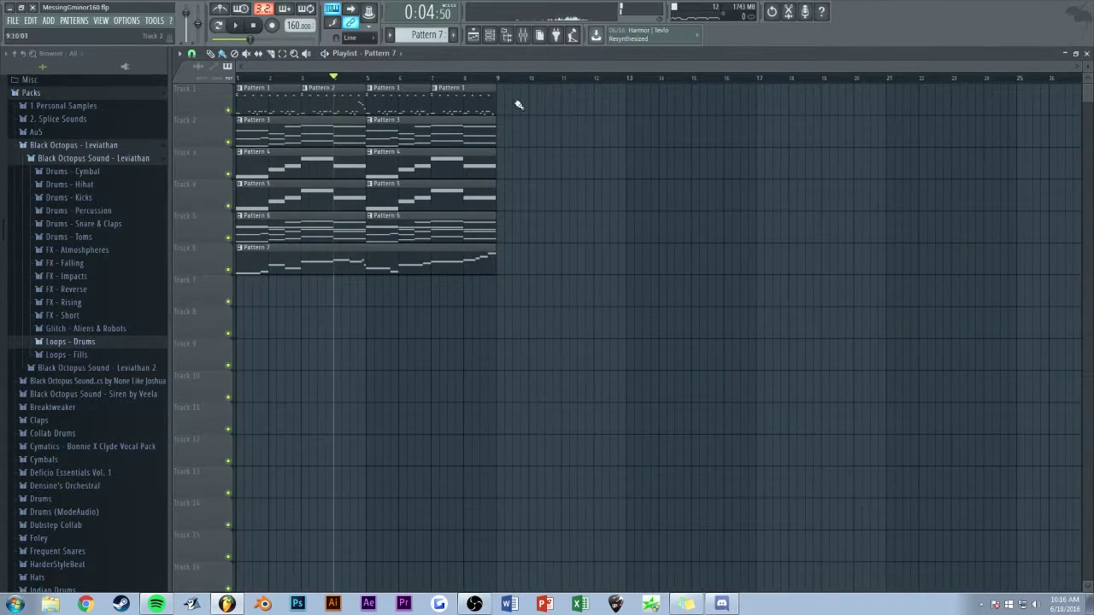
Switch to Open Broadcaster Software to check the recording's audio level during playback, and return to the FL Studio playlist.
{"action": "key", "text": "alt+Tab"}
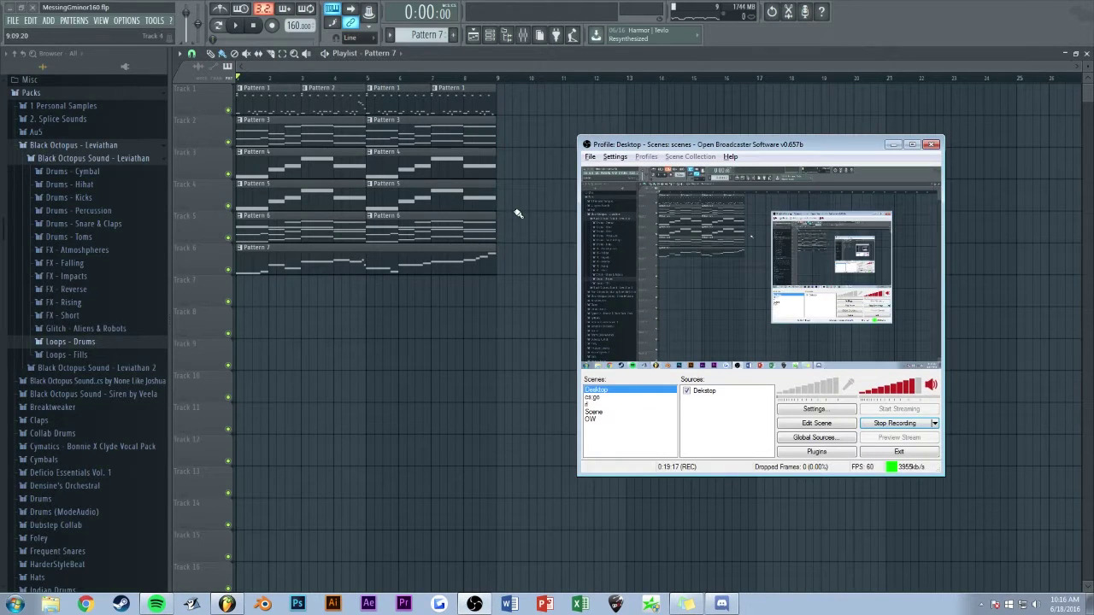
{"action": "key", "text": "alt+Tab"}
{"action": "left_click_drag", "start_coordinate": [495, 65], "coordinate": [371, 391]}
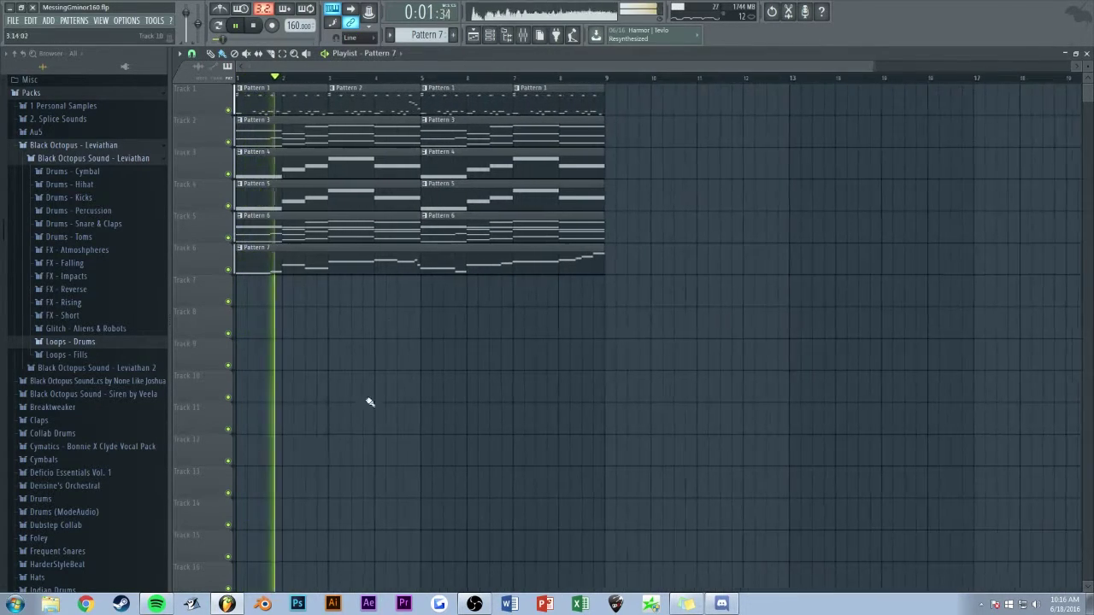
{"action": "key", "text": "alt+Tab"}
{"action": "key", "text": "alt+Tab"}
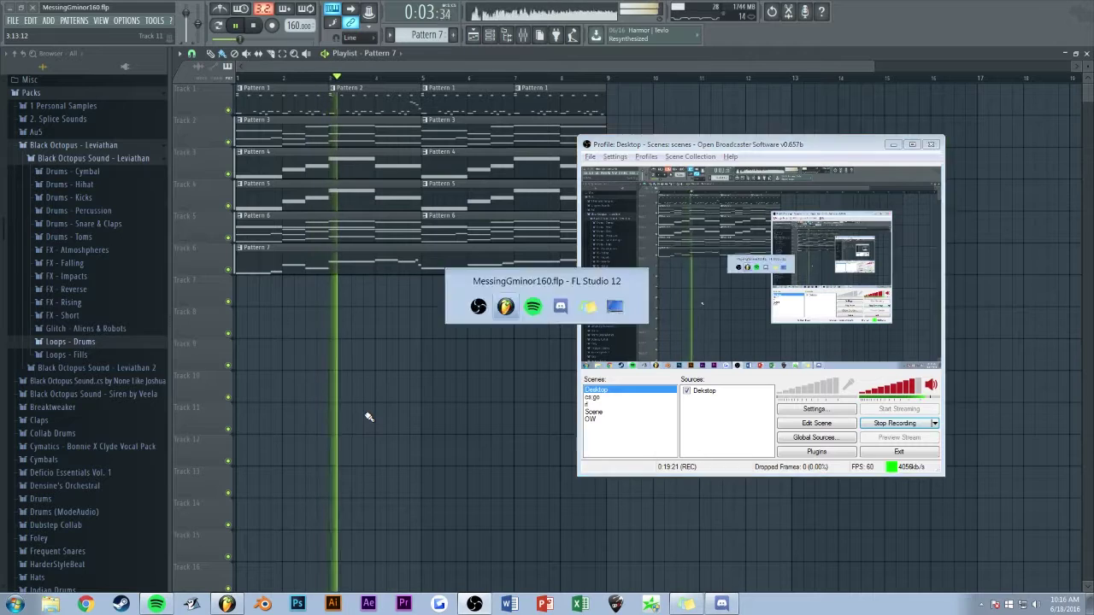
{"action": "key", "text": "alt+Tab"}
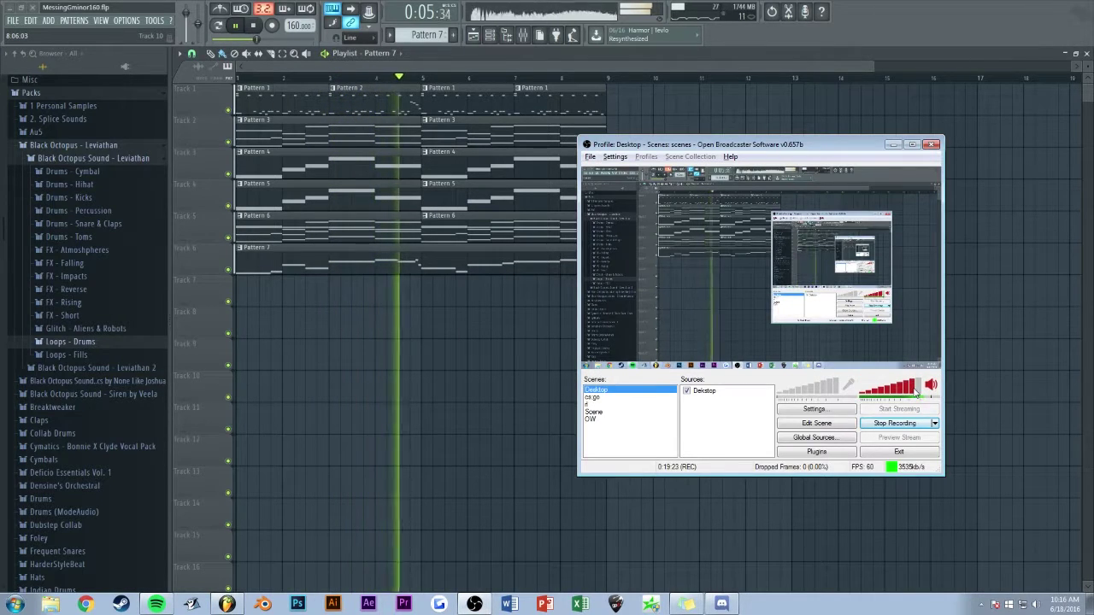
{"action": "key", "text": "alt+Tab"}
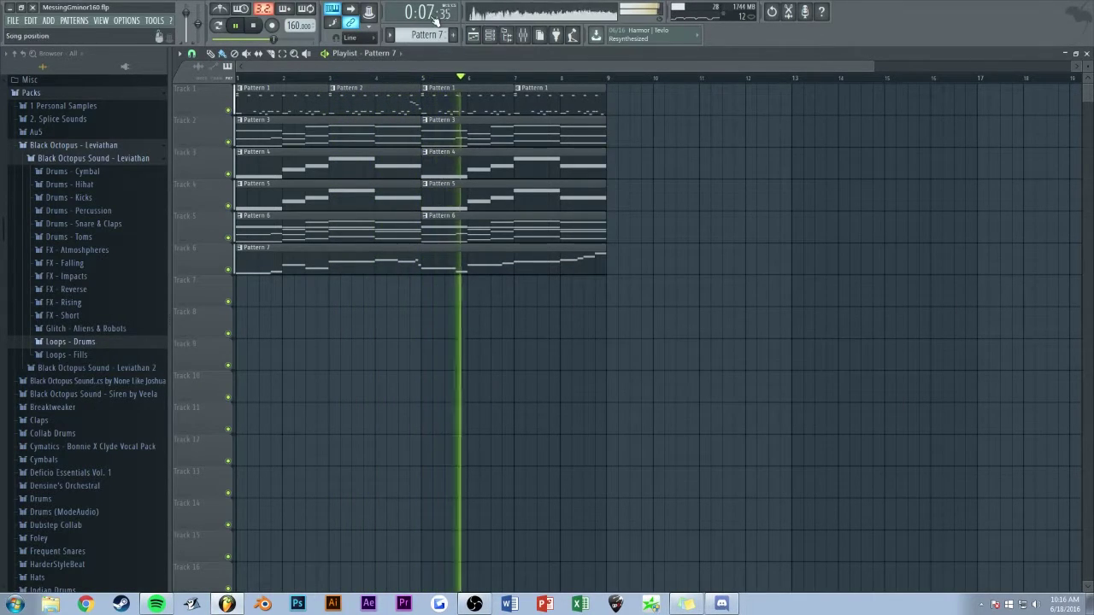
{"action": "left_click_drag", "start_coordinate": [442, 66], "coordinate": [737, 110]}
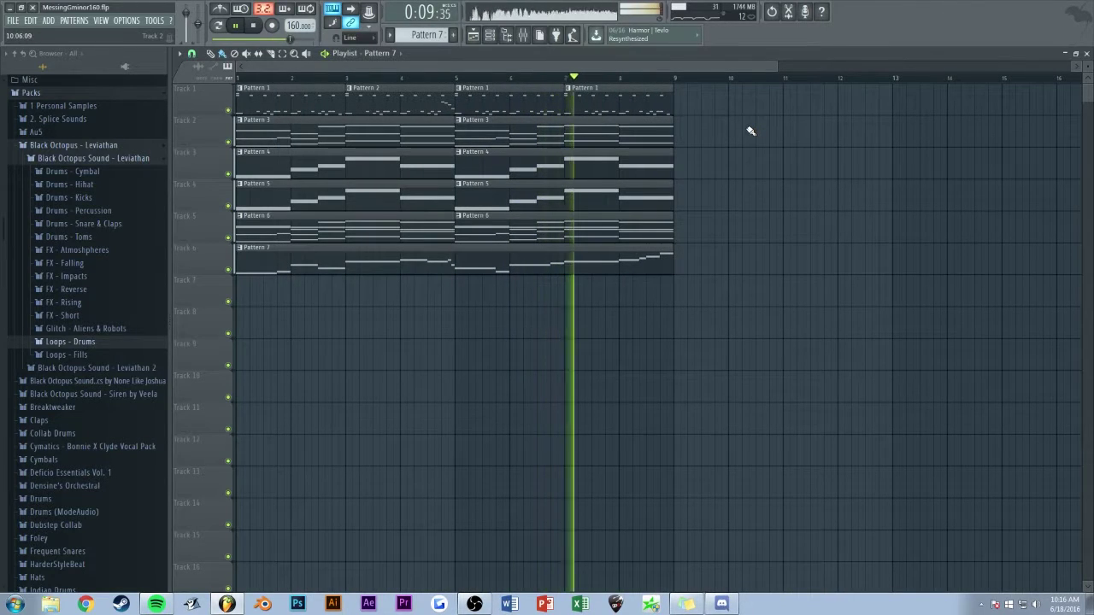
Move band 6 of the pulse track's parametric EQ to a slightly higher frequency and close the mixer.
{"action": "key", "text": "F9"}
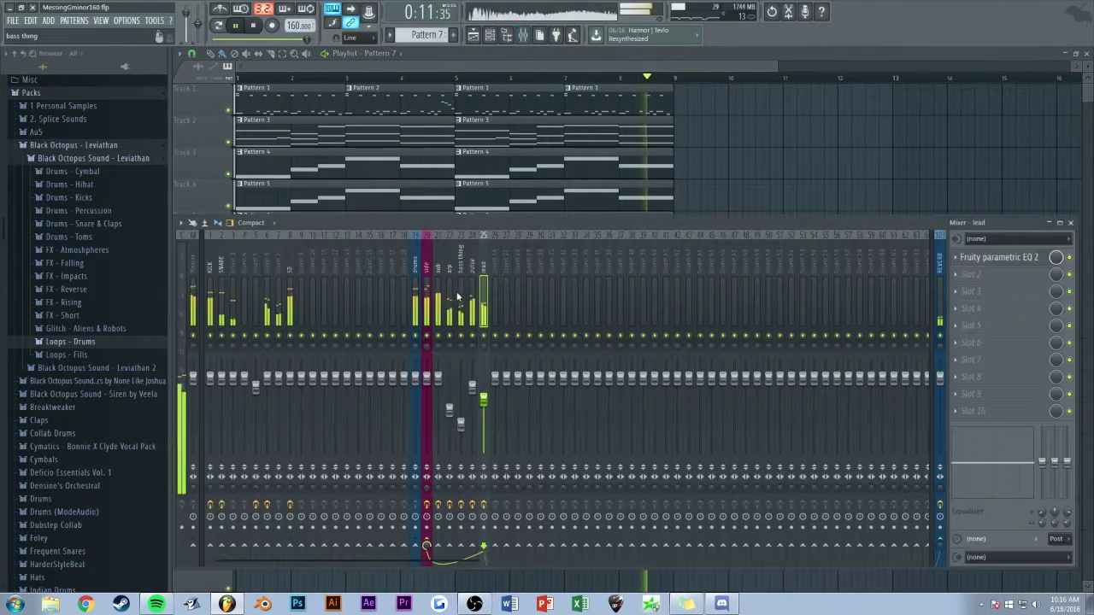
{"action": "double_click", "coordinate": [990, 258]}
{"action": "left_click", "coordinate": [990, 258]}
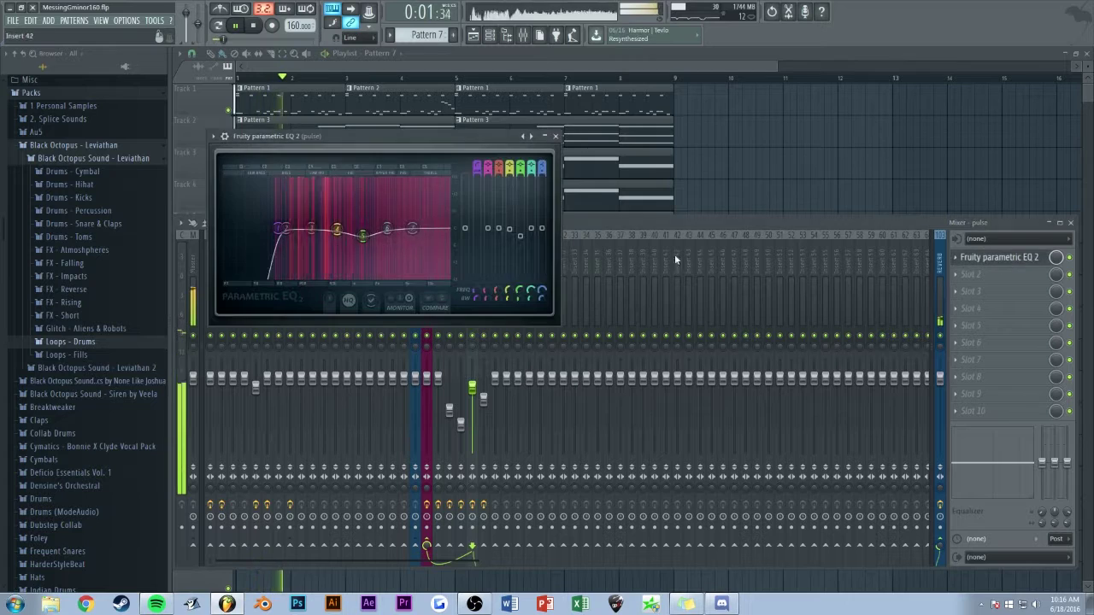
{"action": "left_click_drag", "start_coordinate": [393, 234], "coordinate": [397, 229]}
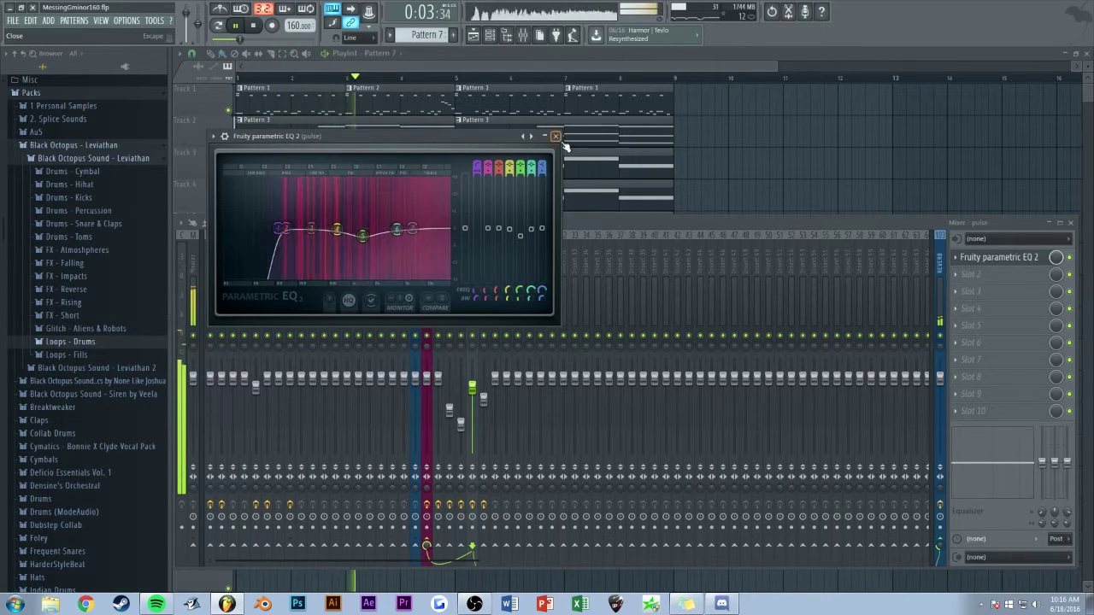
{"action": "left_click", "coordinate": [556, 136]}
{"action": "key", "text": "F9"}
Select all clips in bars 1 to 8 of the playlist and duplicate them into bars 9 to 16.
{"action": "left_click_drag", "start_coordinate": [776, 66], "coordinate": [755, 67]}
{"action": "left_click_drag", "start_coordinate": [801, 307], "coordinate": [256, 96]}
{"action": "key", "text": "ctrl+b"}
{"action": "left_click", "coordinate": [703, 365], "text": "ctrl"}
{"action": "mouse_move", "coordinate": [555, 64]}
{"action": "left_mouse_down"}
{"action": "mouse_move", "coordinate": [565, 79]}
{"action": "mouse_move", "coordinate": [556, 66]}
{"action": "left_mouse_up"}
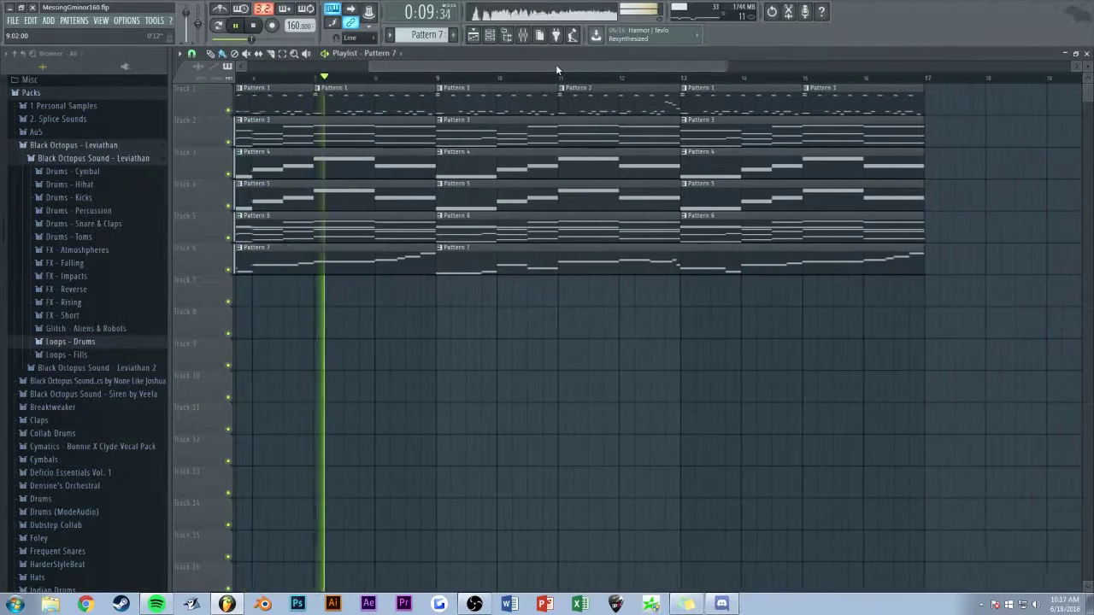
Give the bar 9 drum clip its own pattern copy, open it in the piano roll and play it back.
{"action": "double_click", "coordinate": [467, 103]}
{"action": "key", "text": "KP_Add"}
{"action": "key", "text": "space"}
{"action": "scroll", "coordinate": [399, 296], "scroll_direction": "up", "scroll_amount": 4}
{"action": "scroll", "coordinate": [399, 295], "scroll_direction": "down", "scroll_amount": 8}
{"action": "key", "text": "space"}
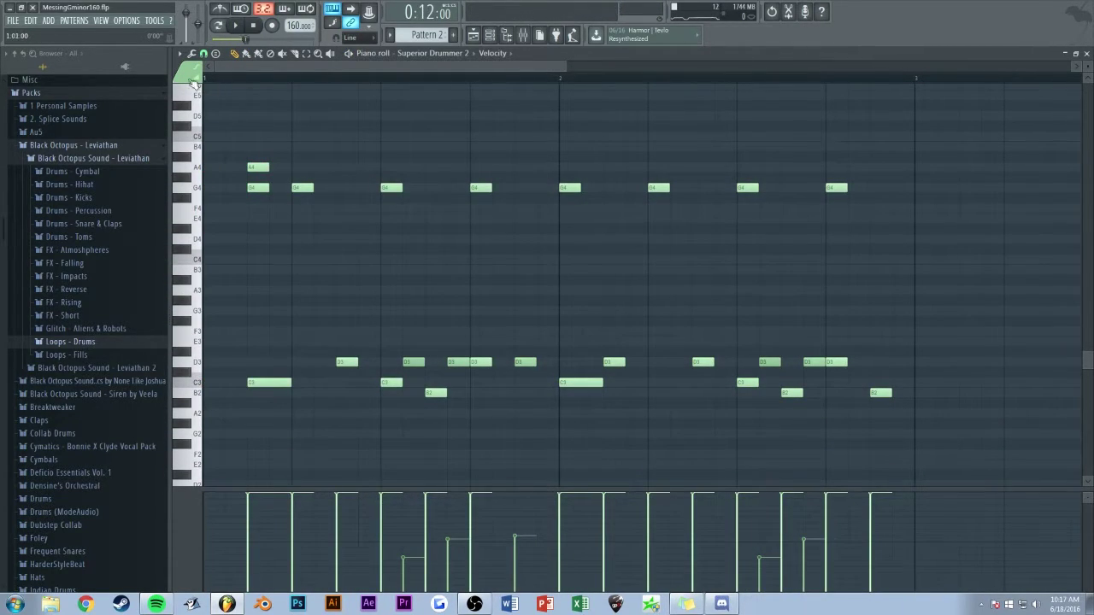
Move the G4 hits in Pattern 2 onto the off-beats across both bars, audition them and return to the playlist.
{"action": "key", "text": "space"}
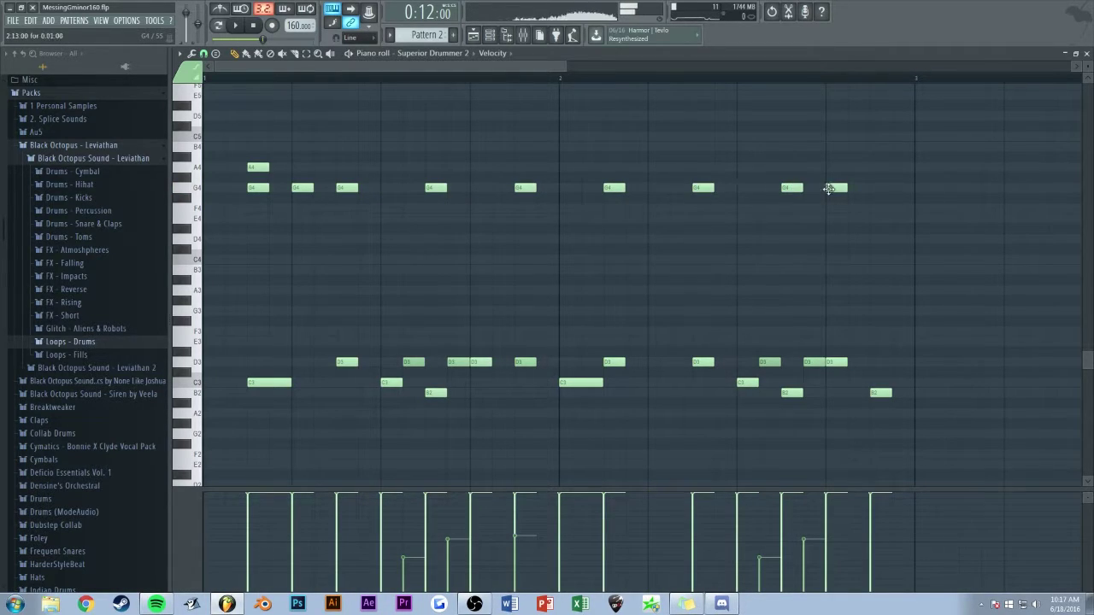
{"action": "key", "text": "space"}
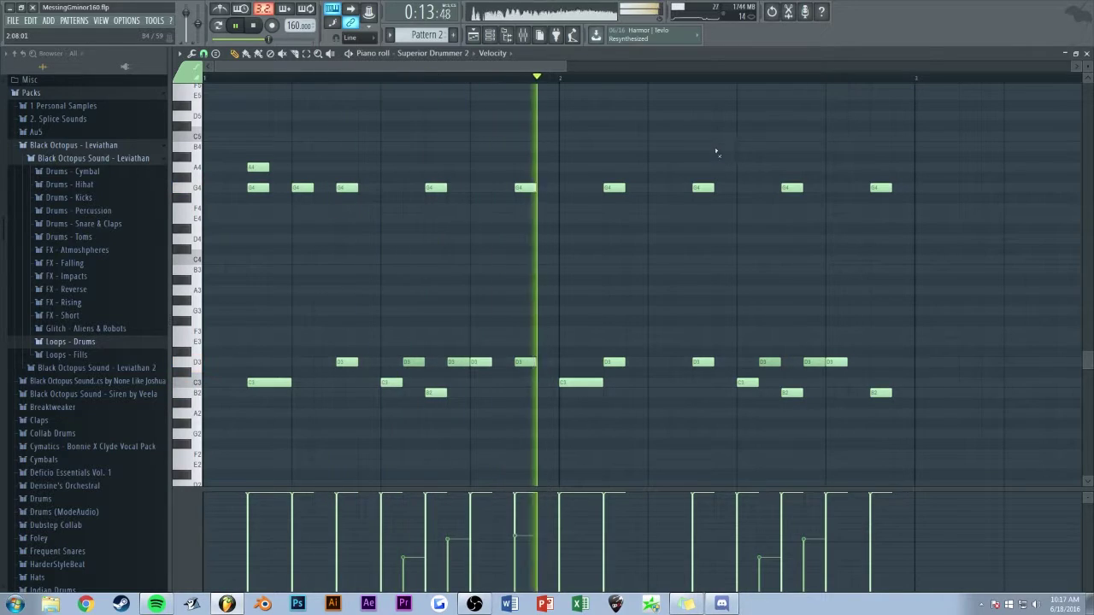
{"action": "key", "text": "space"}
{"action": "key", "text": "Escape"}
{"action": "key", "text": "Escape"}
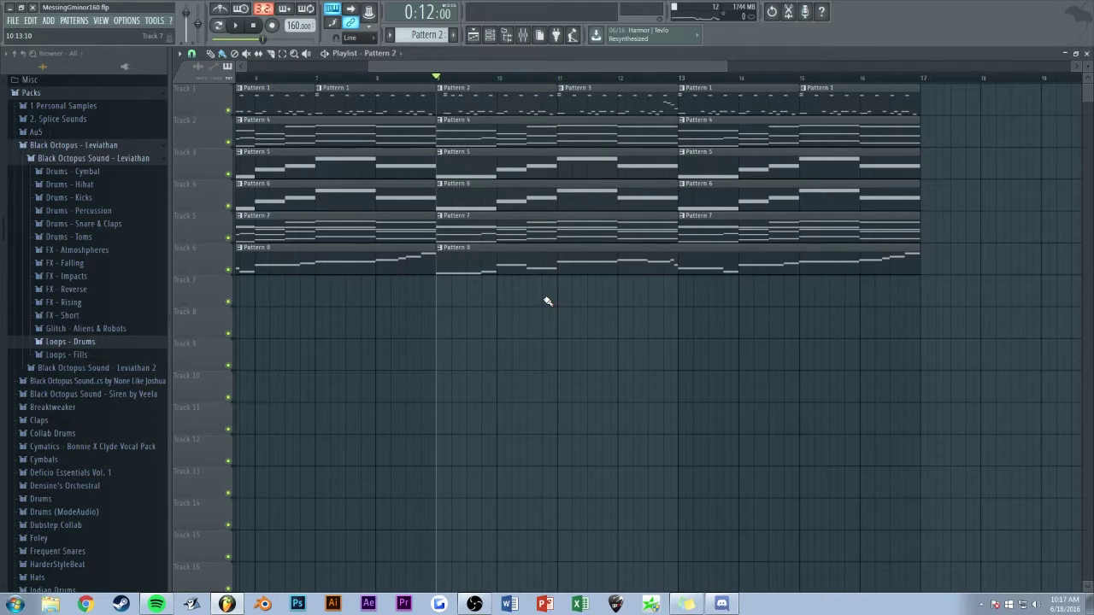
Replace the drum clips in bars 11 to 16 of the playlist with duplicates of Pattern 2.
{"action": "key", "text": "space"}
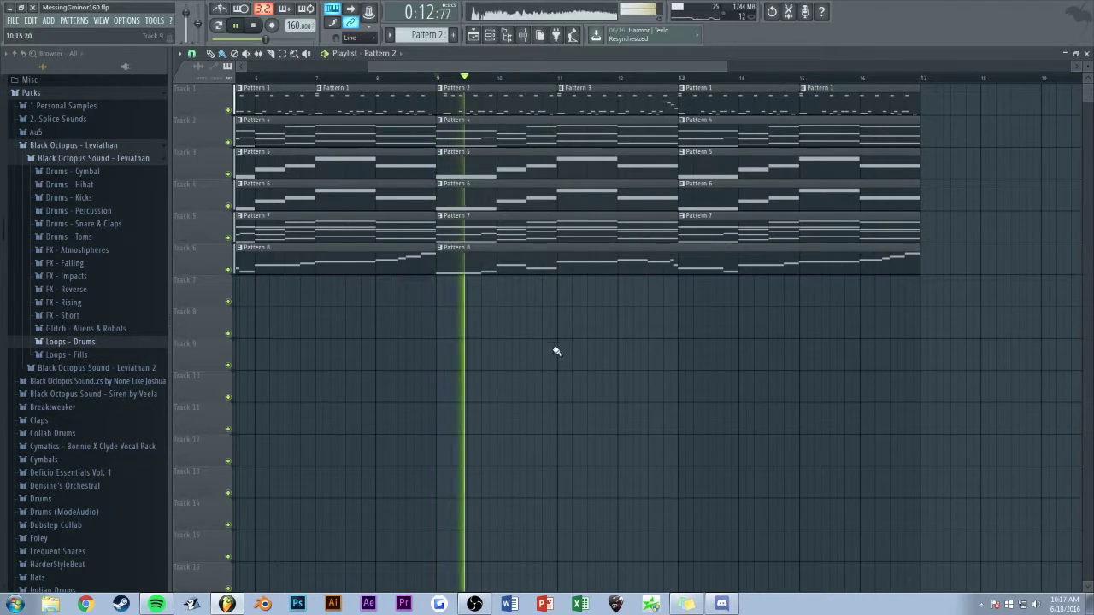
{"action": "left_click_drag", "start_coordinate": [525, 68], "coordinate": [524, 79]}
{"action": "key", "text": "space"}
{"action": "right_click", "coordinate": [544, 102]}
{"action": "left_click_drag", "start_coordinate": [658, 109], "coordinate": [491, 101]}
{"action": "key", "text": "ctrl+b"}
{"action": "key", "text": "ctrl+b"}
{"action": "key", "text": "ctrl+b"}
{"action": "key", "text": "ctrl+d"}
{"action": "key", "text": "space"}
Play back the new drum clips from bar 9 and save the project.
{"action": "left_click_drag", "start_coordinate": [538, 66], "coordinate": [542, 63]}
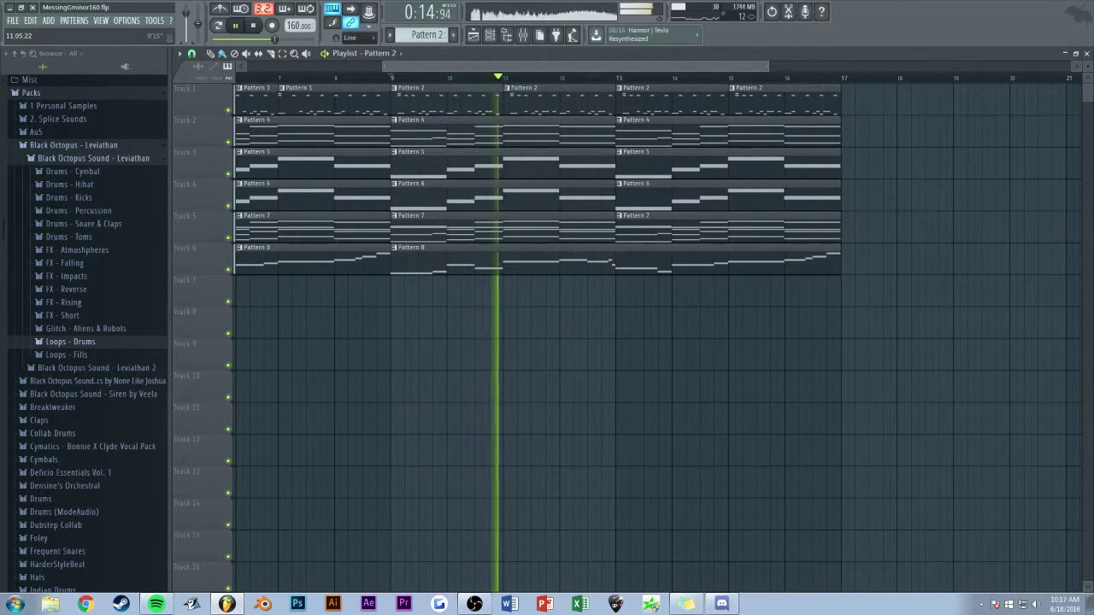
{"action": "scroll", "coordinate": [538, 68], "scroll_direction": "down", "scroll_amount": 1}
{"action": "scroll", "coordinate": [538, 68], "scroll_direction": "up", "scroll_amount": 2}
{"action": "key", "text": "space"}
{"action": "key", "text": "ctrl+s"}
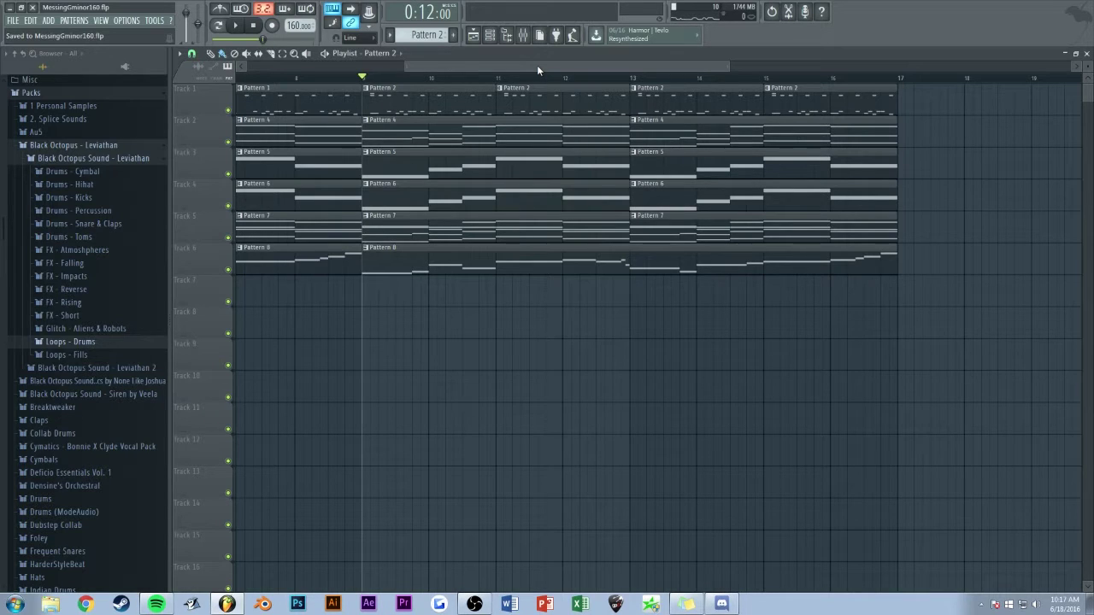
Add sixteenth-note E3 and D3 hits at the start of Pattern 2's drums, then return to the playlist.
{"action": "key", "text": "space"}
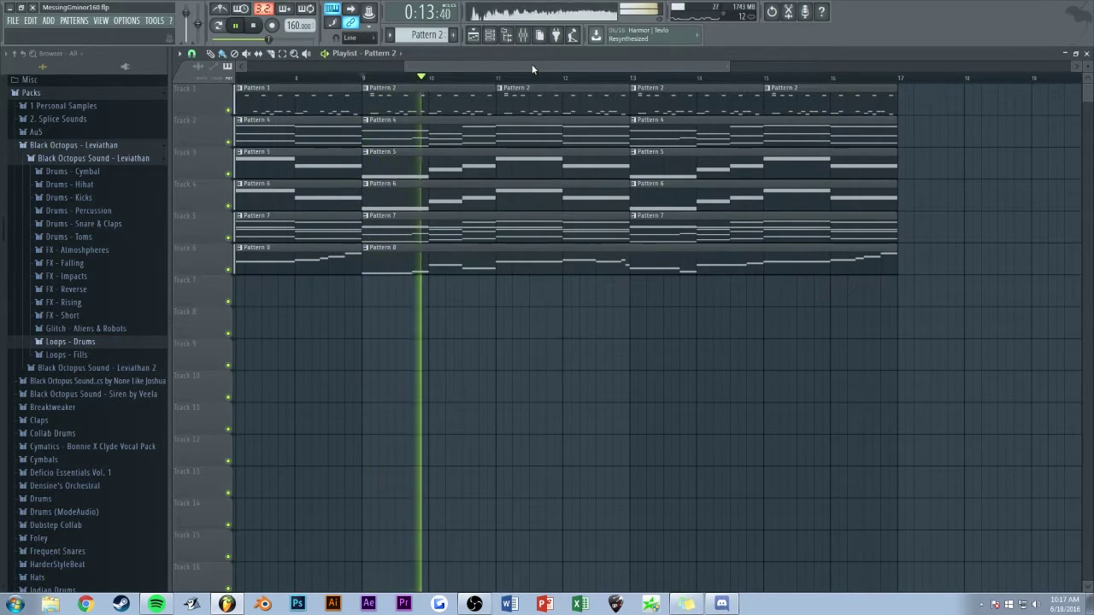
{"action": "scroll", "coordinate": [513, 68], "scroll_direction": "down", "scroll_amount": 2}
{"action": "left_click_drag", "start_coordinate": [462, 78], "coordinate": [401, 79]}
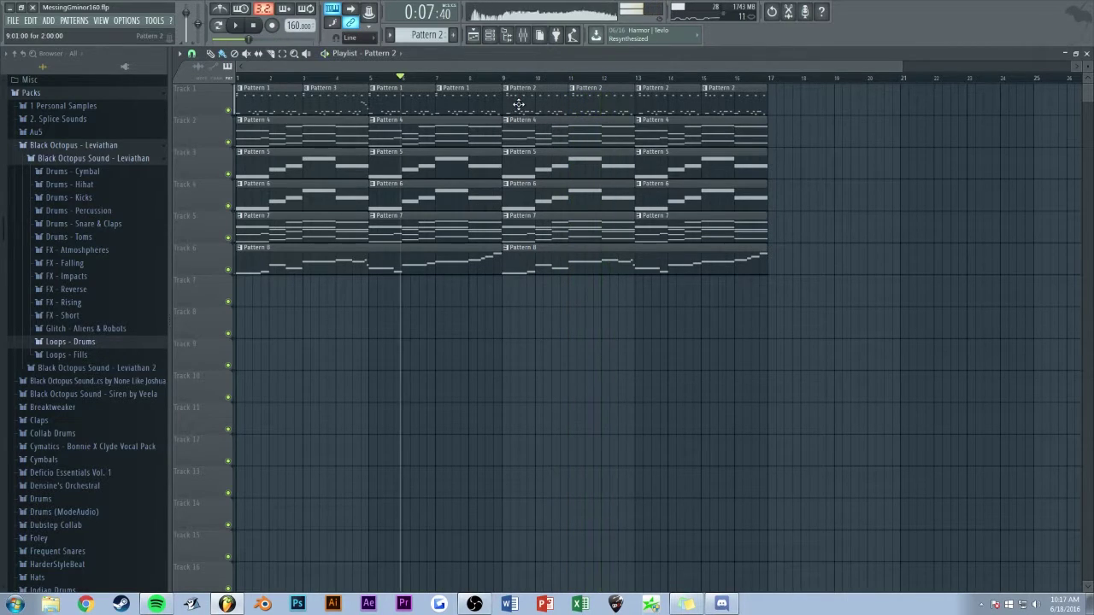
{"action": "double_click", "coordinate": [518, 103]}
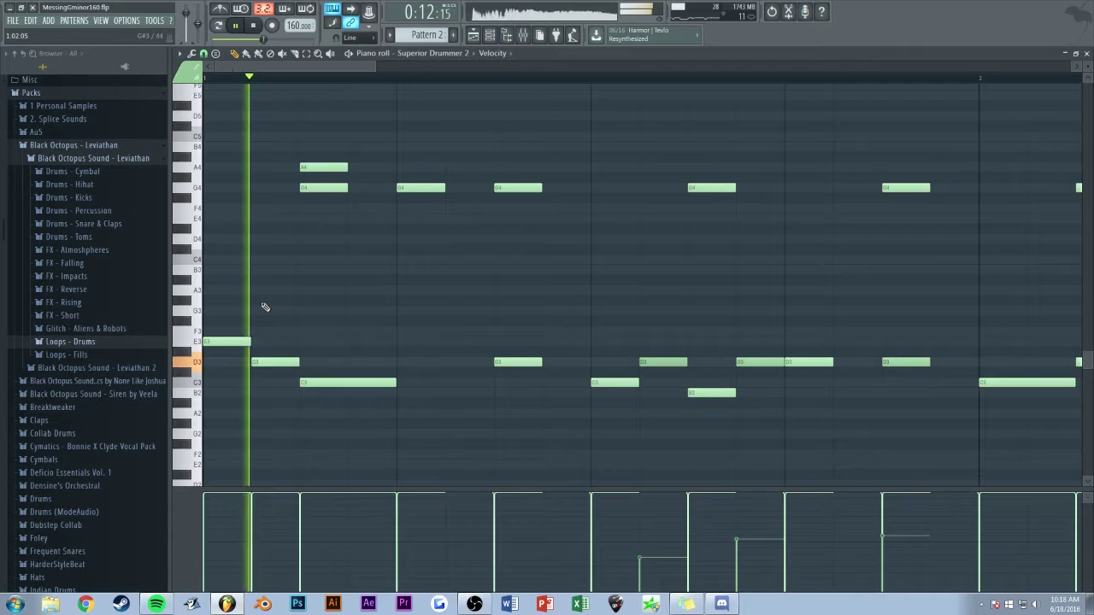
{"action": "key", "text": "Escape"}
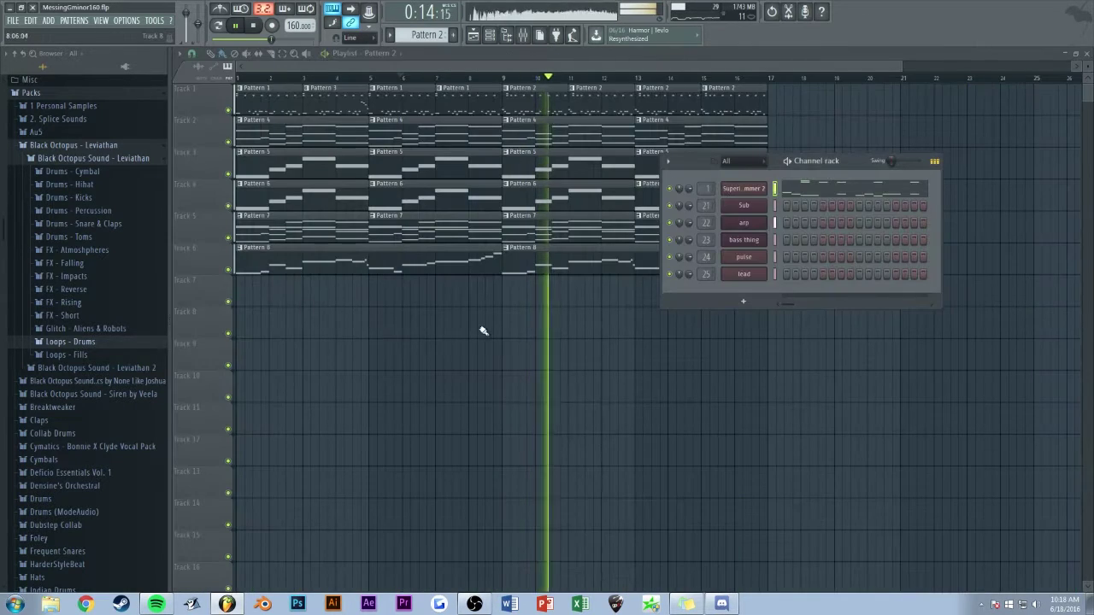
{"action": "key", "text": "Escape"}
Listen through bars 10 to 14, then inspect the Fruity parametric EQ 2 on mixer Insert 6 and close the mixer.
{"action": "left_click_drag", "start_coordinate": [562, 67], "coordinate": [614, 69]}
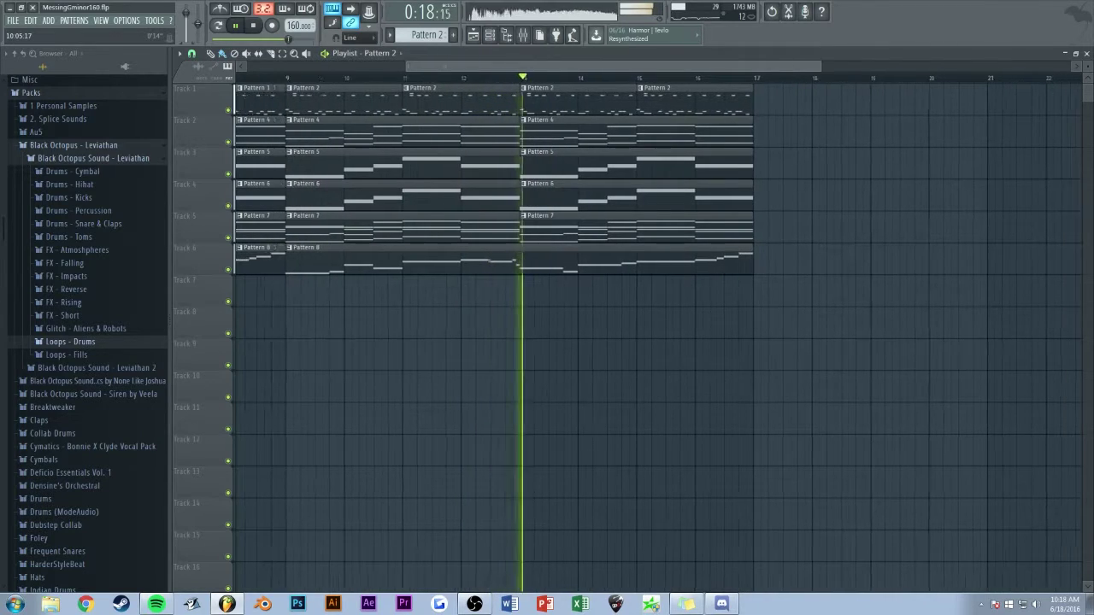
{"action": "left_click_drag", "start_coordinate": [413, 67], "coordinate": [287, 67]}
{"action": "left_click", "coordinate": [523, 35]}
{"action": "left_click", "coordinate": [283, 267]}
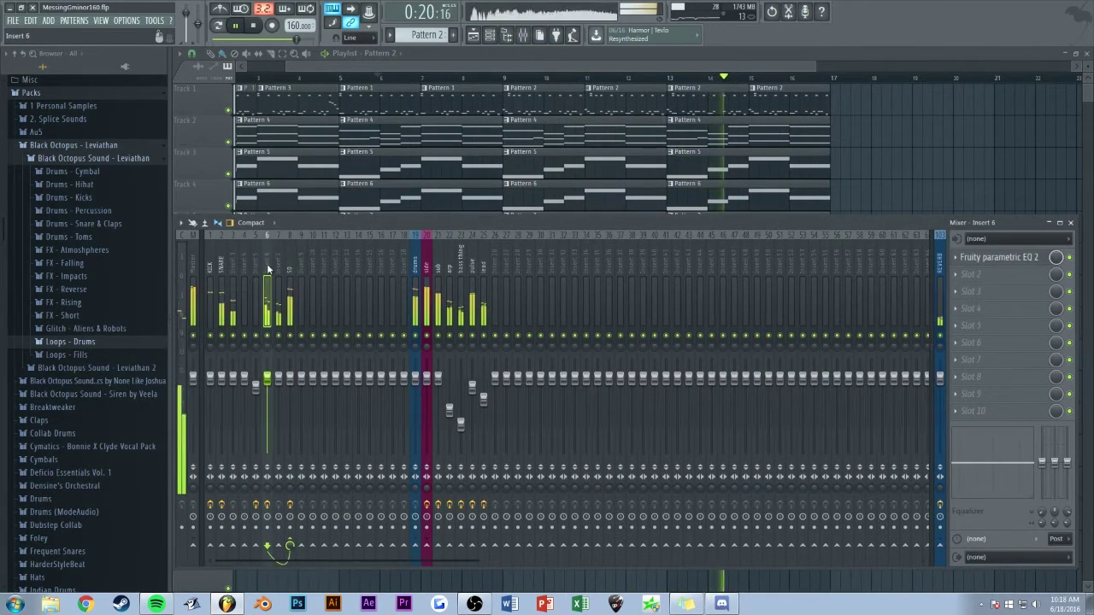
{"action": "left_click", "coordinate": [999, 261]}
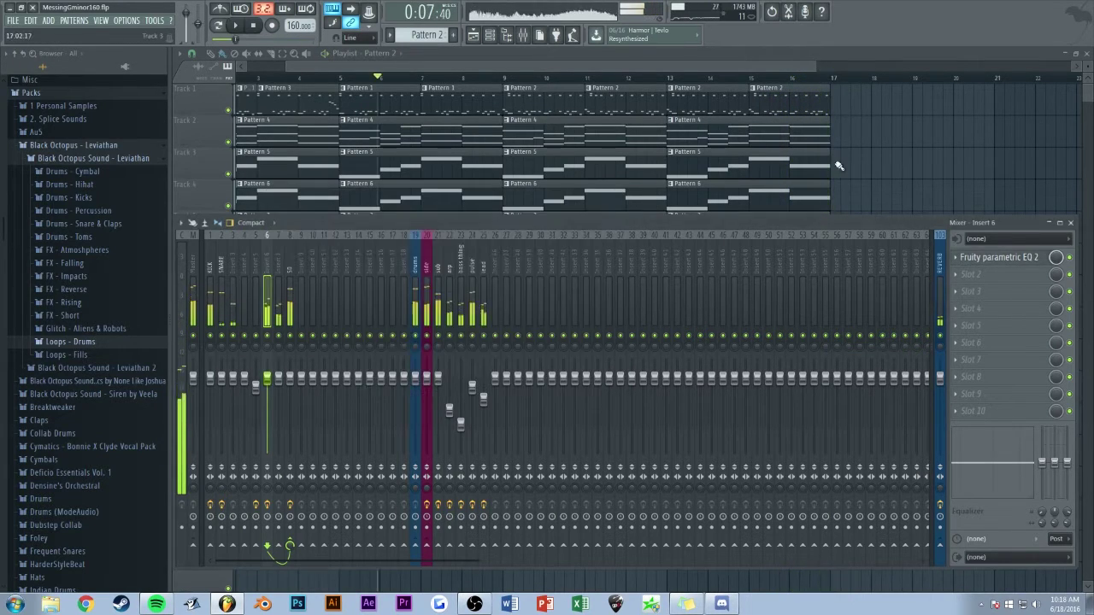
{"action": "key", "text": "F9"}
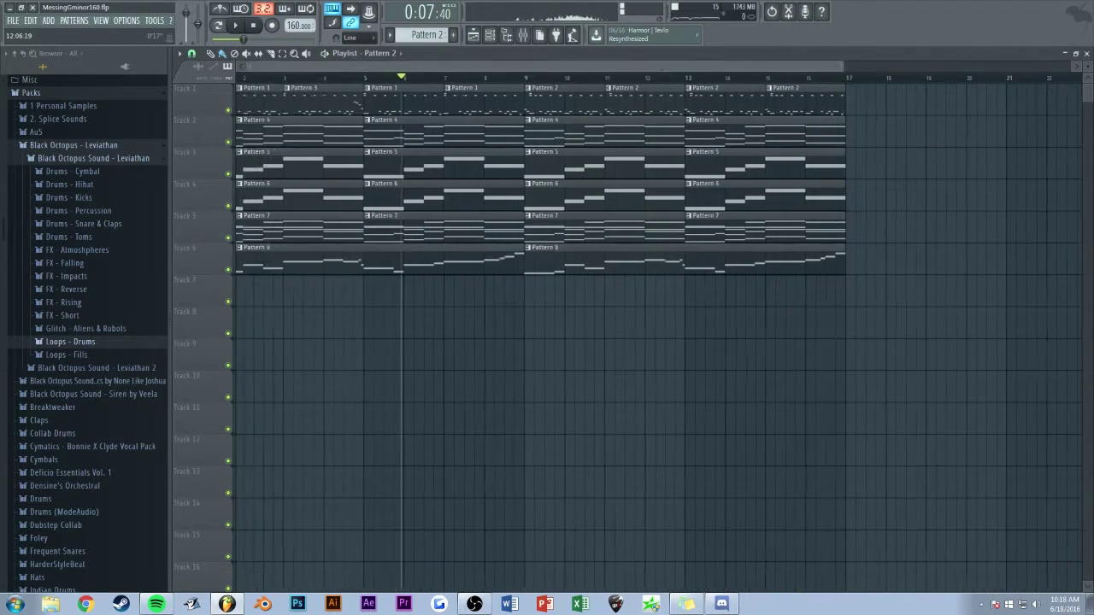
Play back the arrangement from just before bar 6.
{"action": "scroll", "coordinate": [662, 68], "scroll_direction": "down", "scroll_amount": 2}
{"action": "key", "text": "space"}
{"action": "scroll", "coordinate": [472, 68], "scroll_direction": "up", "scroll_amount": 1}
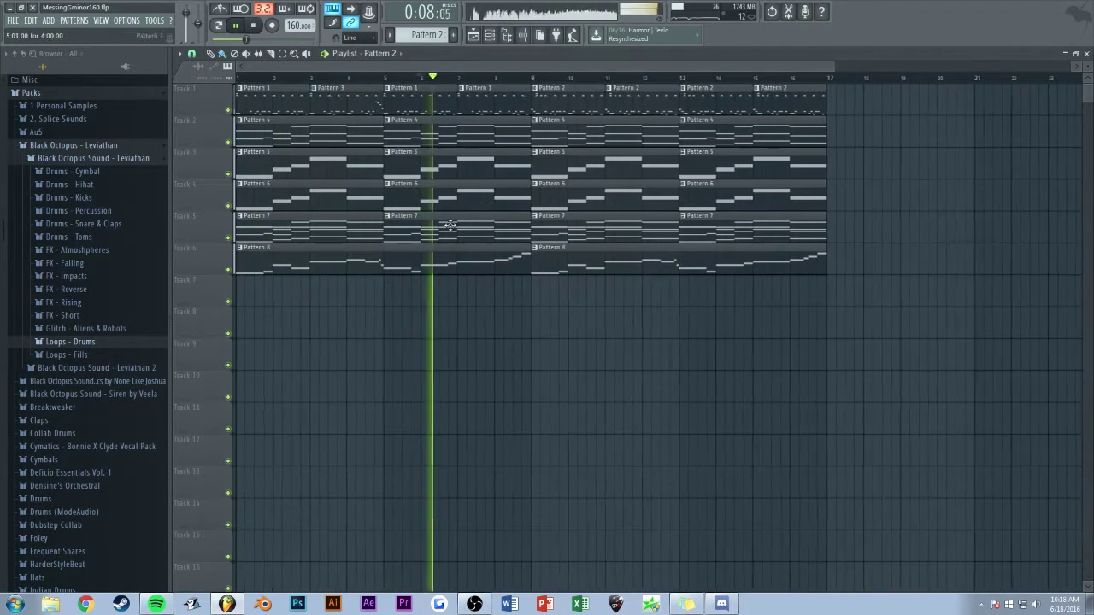